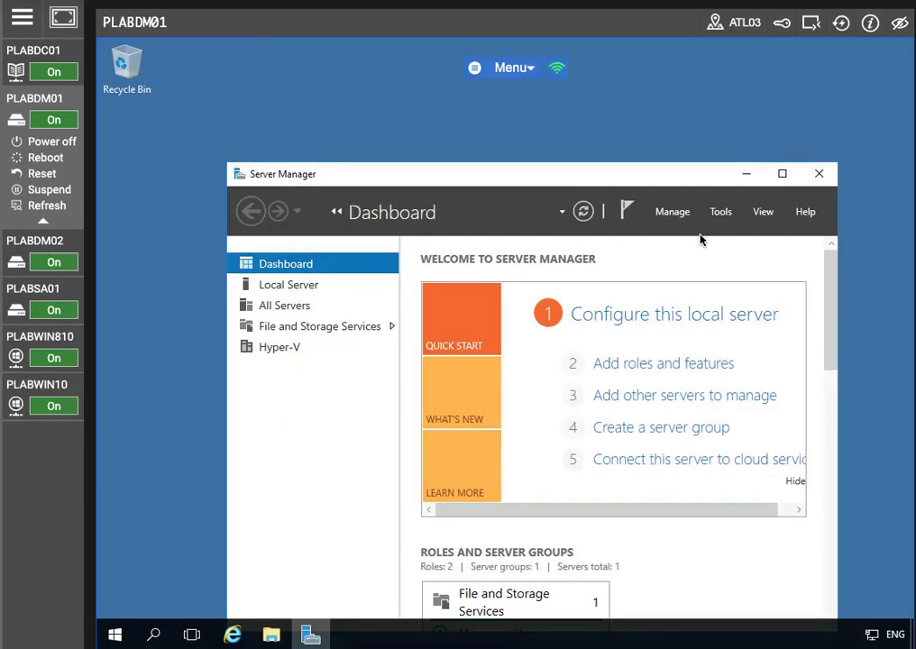
# - Maximize Server Manager and run Add Roles and Features with role-based installation on PLABDM01
pyautogui.click(782, 174)
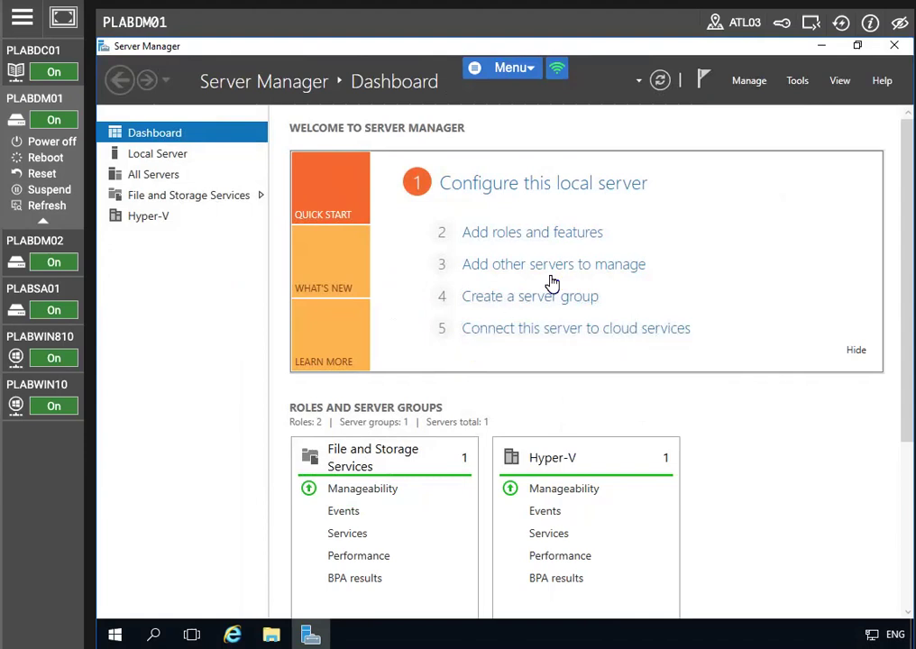
pyautogui.click(536, 236)
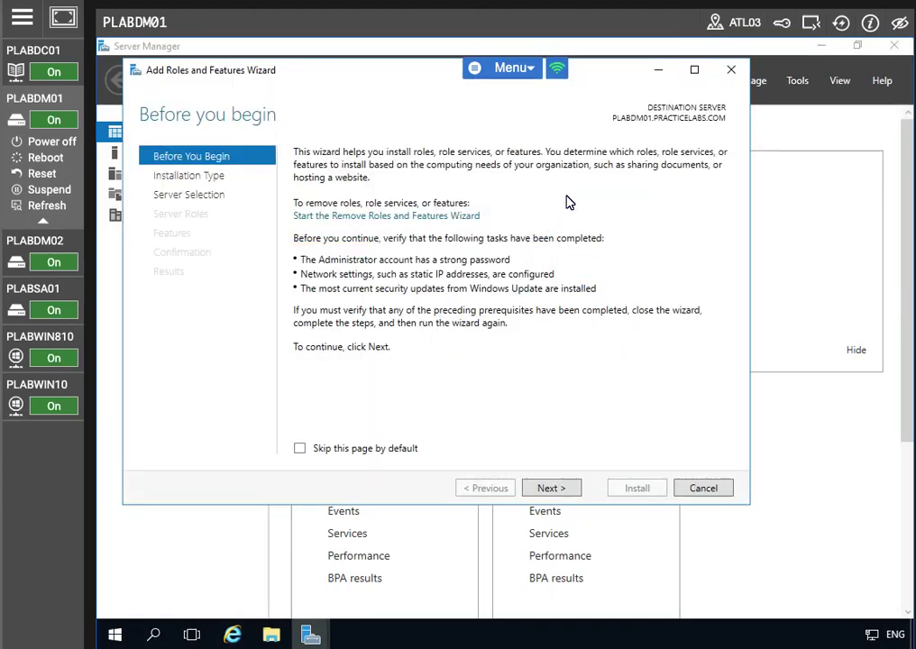
pyautogui.click(551, 489)
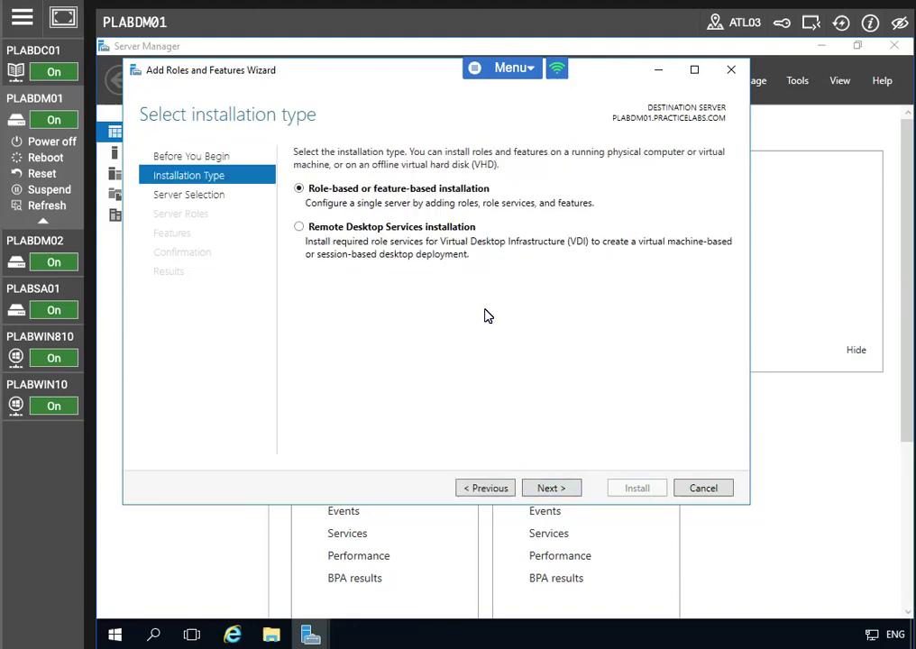
pyautogui.click(549, 489)
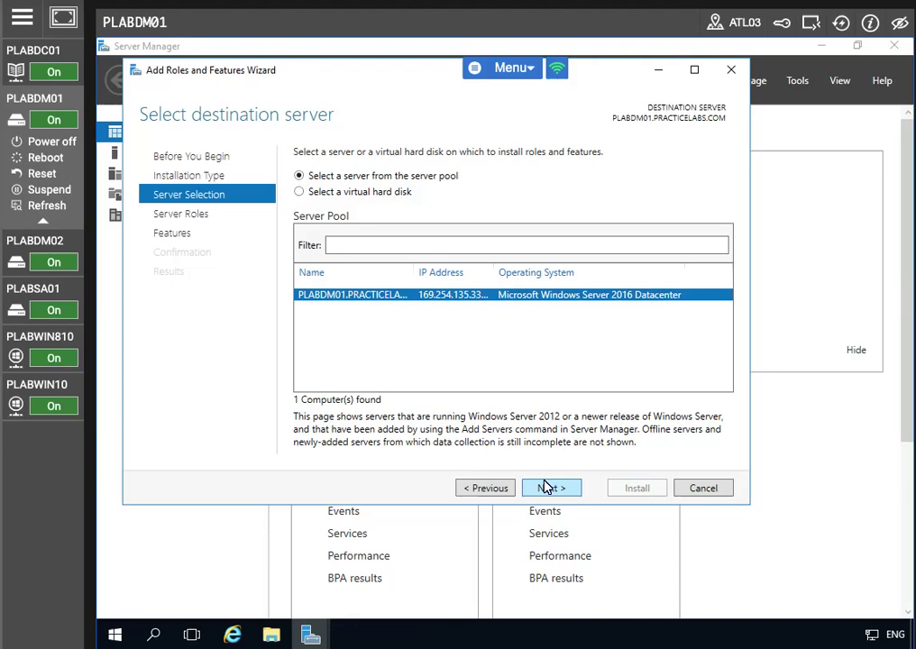
pyautogui.click(548, 488)
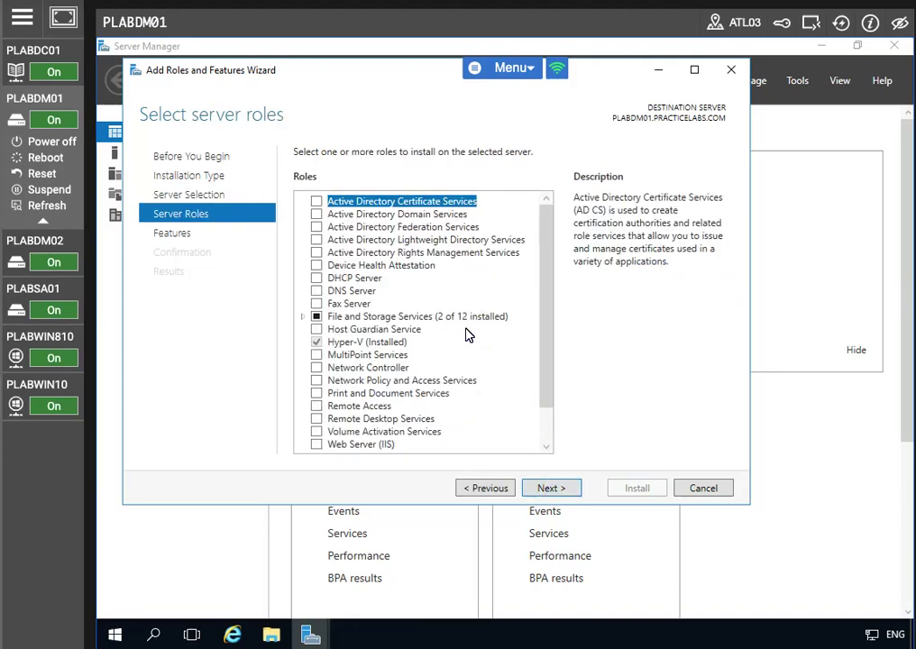
# - Select Active Directory Certificate Services with its required features, skipping extra features
pyautogui.click(317, 201)
pyautogui.click(460, 425)
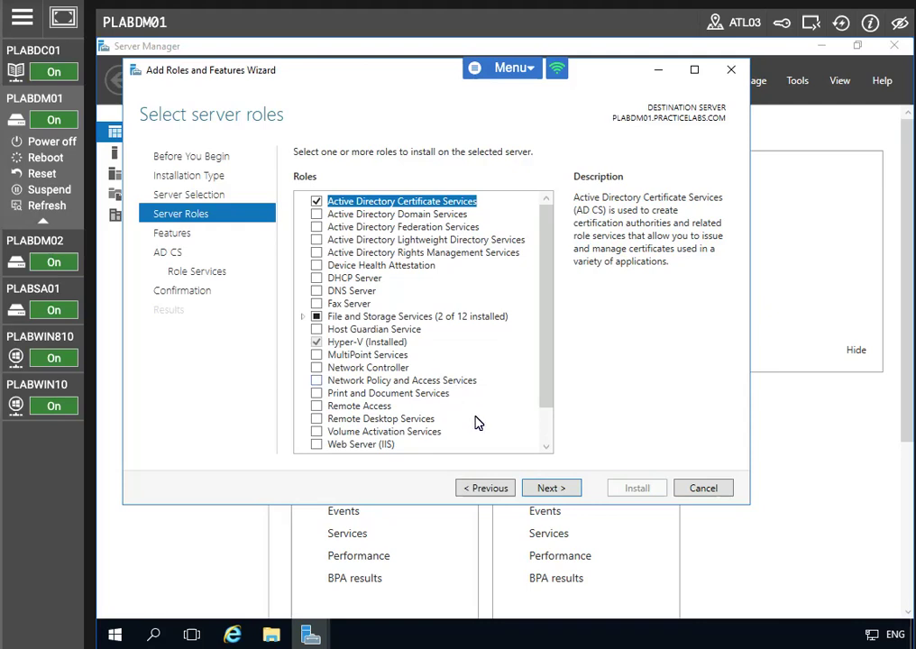
pyautogui.click(547, 490)
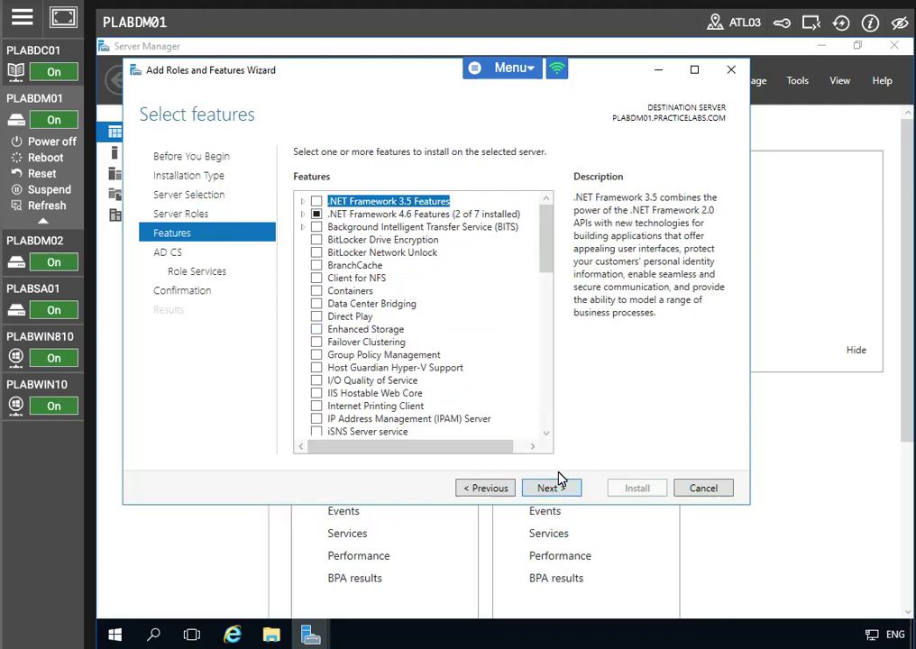
pyautogui.click(556, 487)
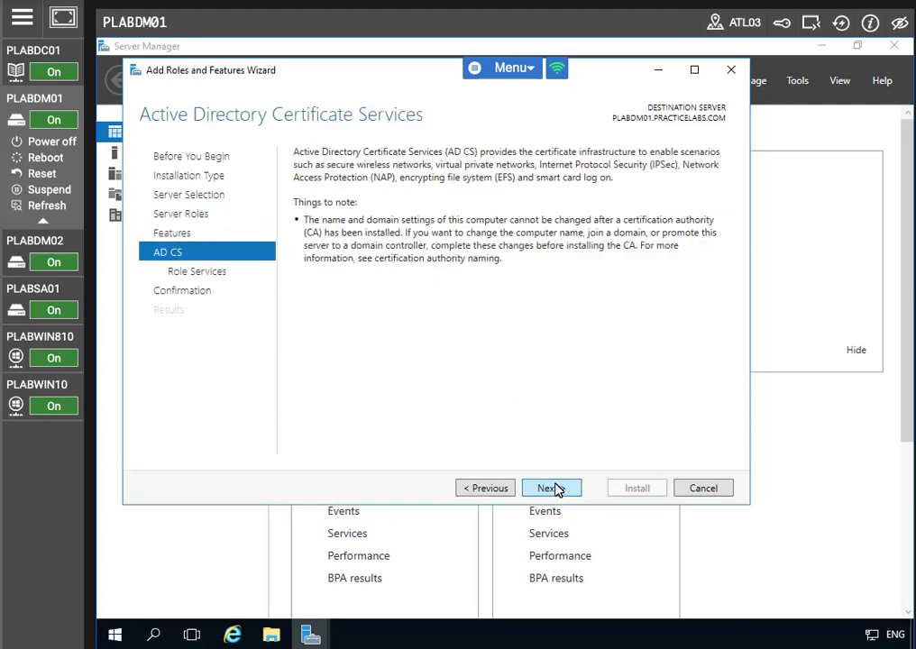
pyautogui.click(554, 488)
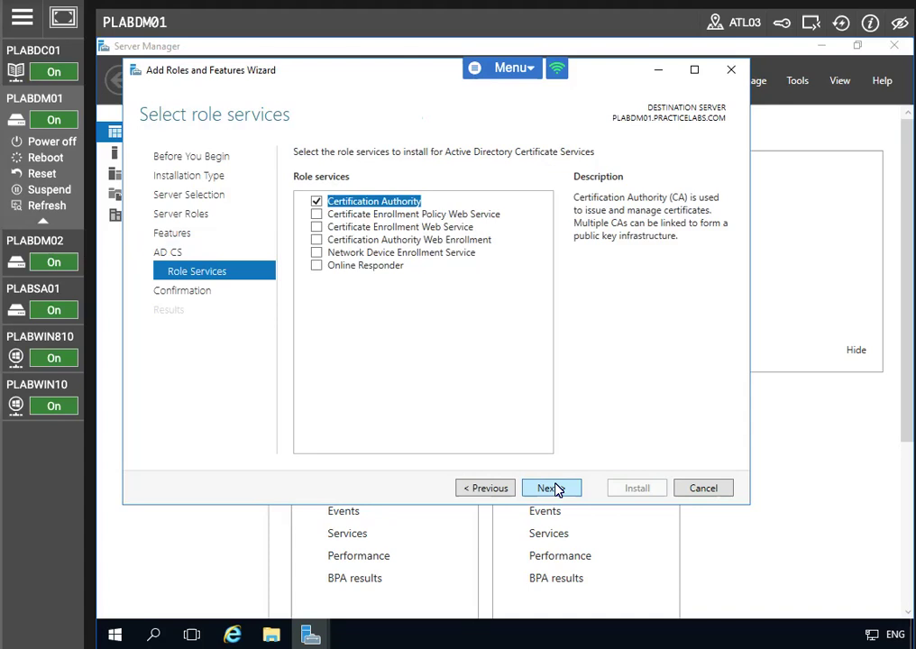
# - Add the Online Responder role service, keep default IIS services, and start the installation
pyautogui.click(314, 266)
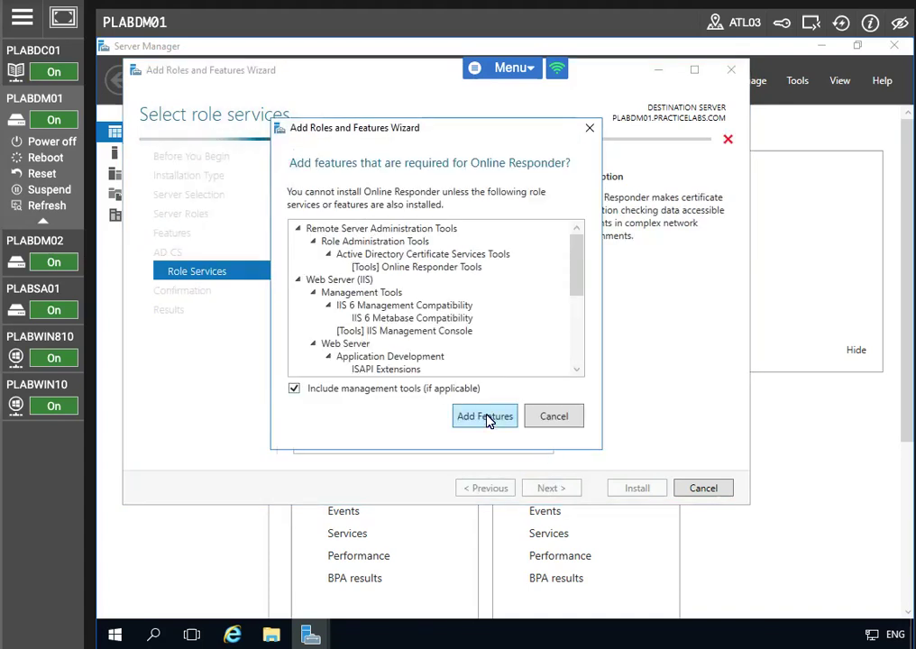
pyautogui.click(490, 418)
pyautogui.click(556, 489)
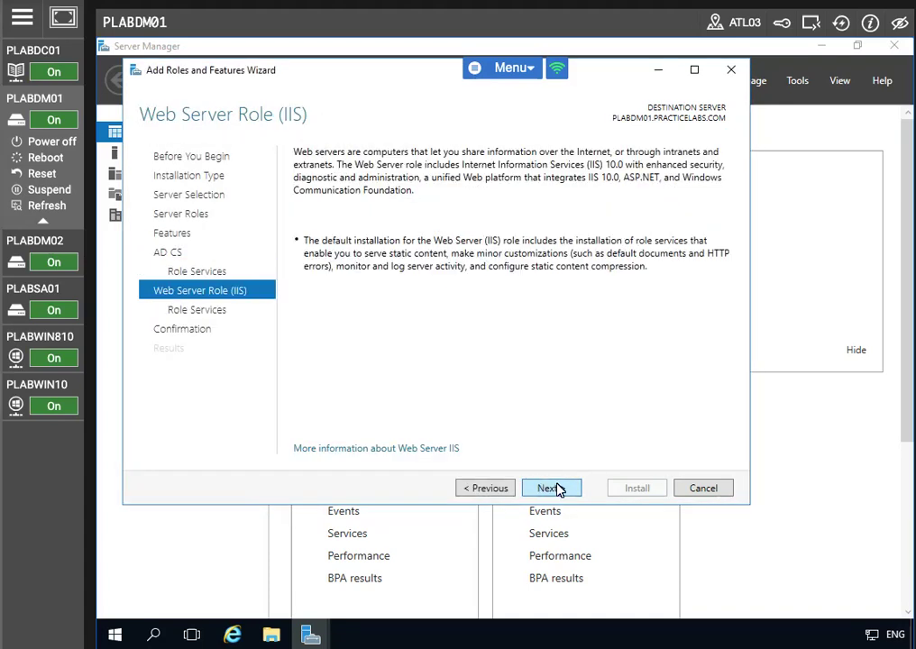
pyautogui.click(554, 488)
pyautogui.click(559, 487)
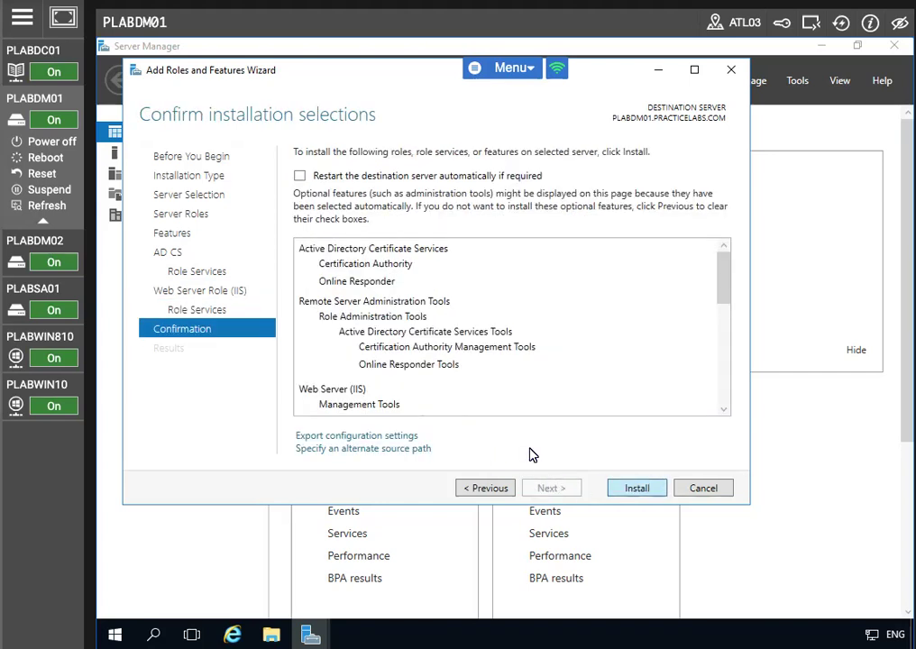
pyautogui.press('Return')
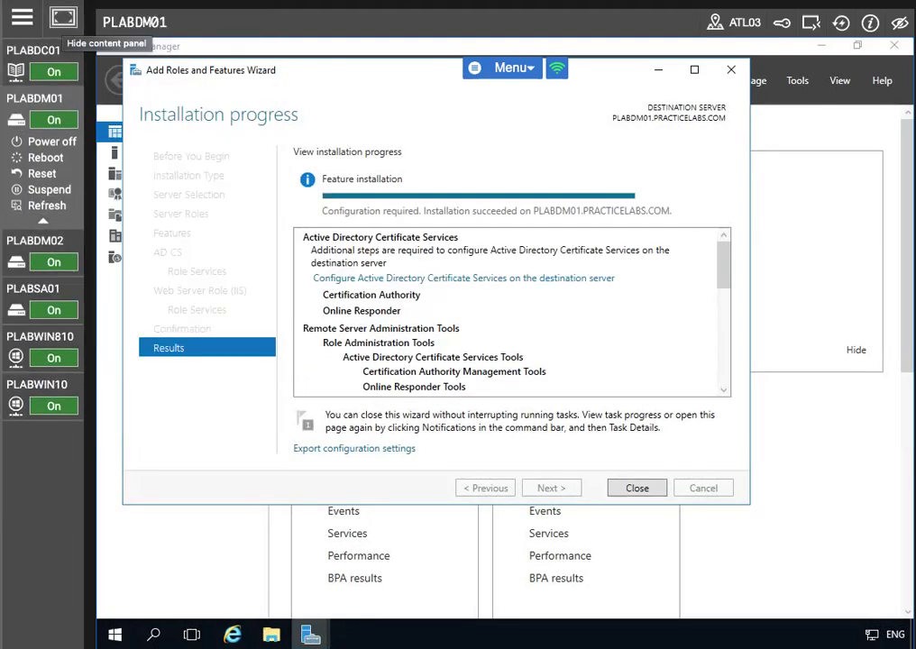
# - Close the wizard after AD CS installation succeeds on PLABDM01
pyautogui.click(635, 489)
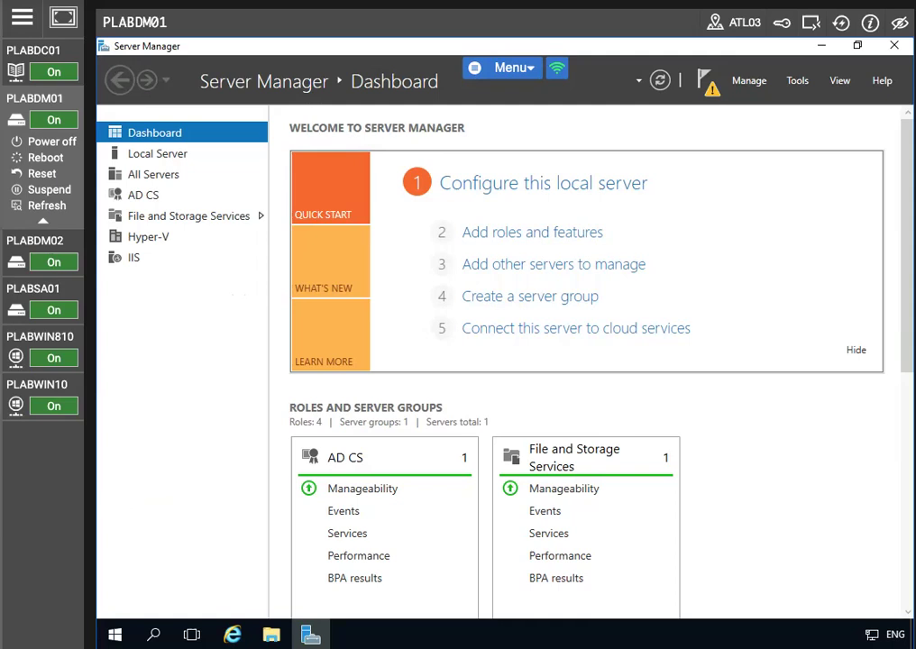
# - Launch Configure Active Directory Certificate Services from the Notifications list
pyautogui.click(706, 81)
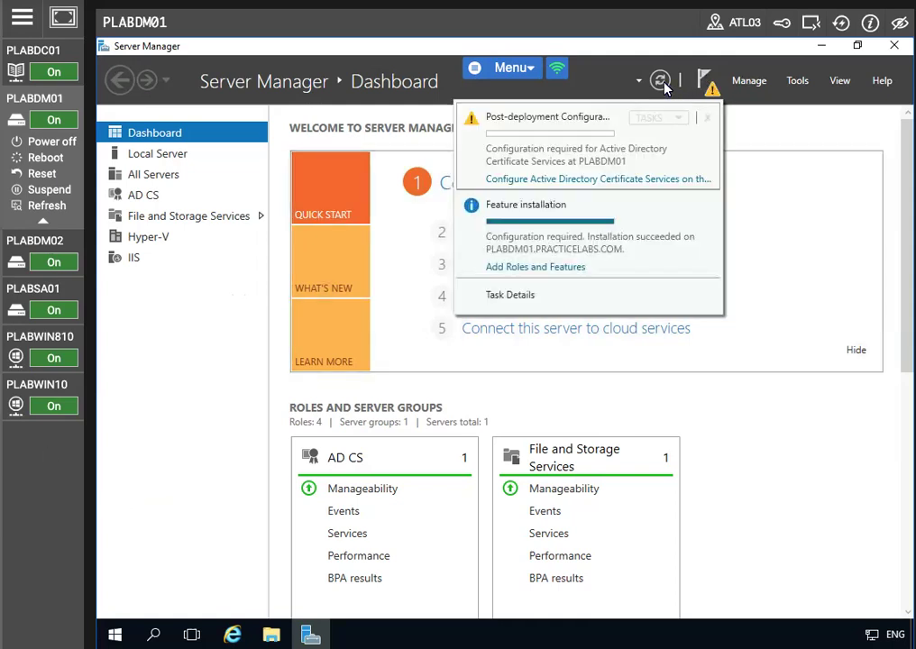
pyautogui.click(662, 82)
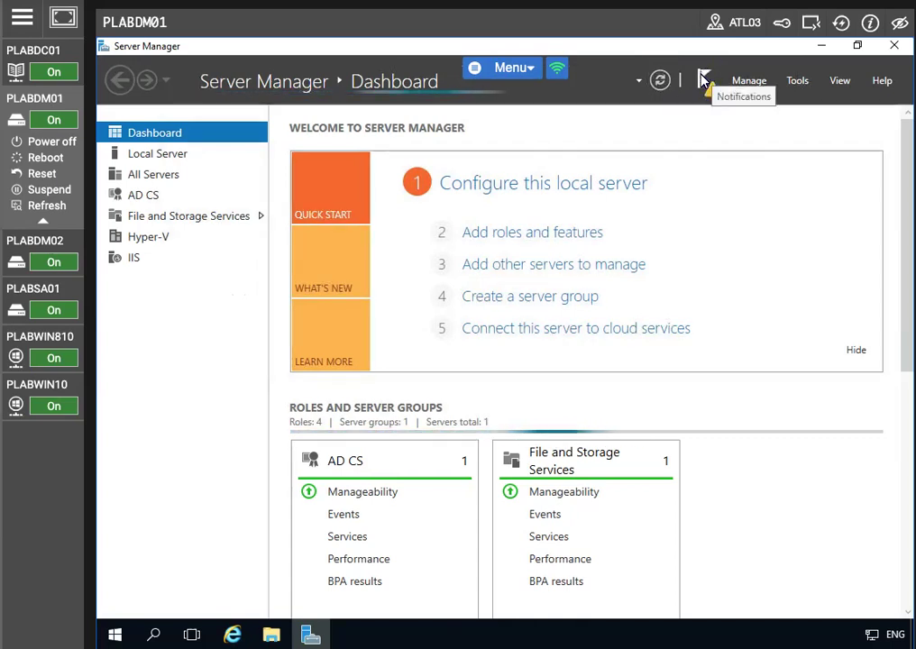
pyautogui.click(706, 81)
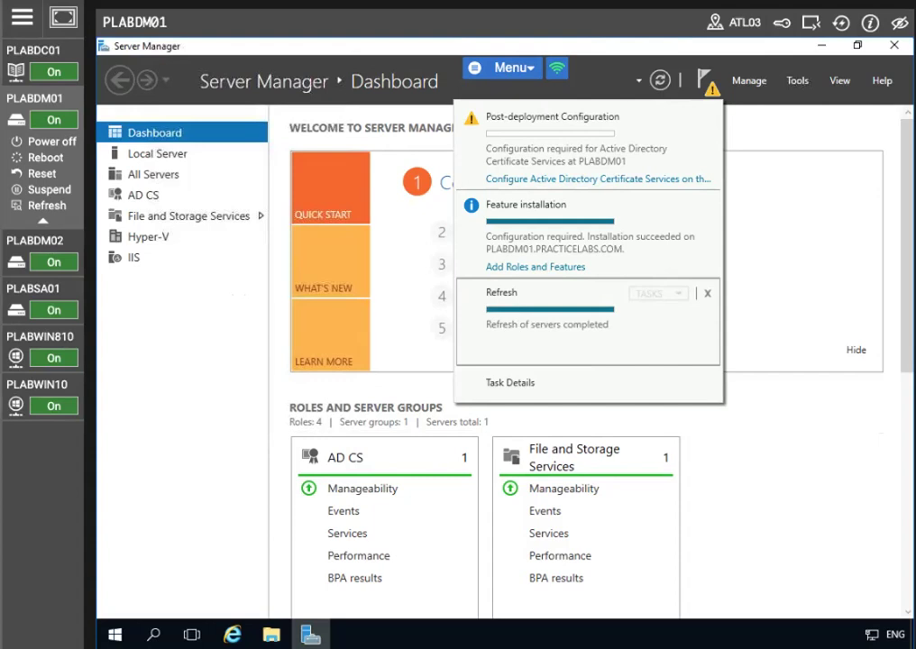
pyautogui.click(541, 183)
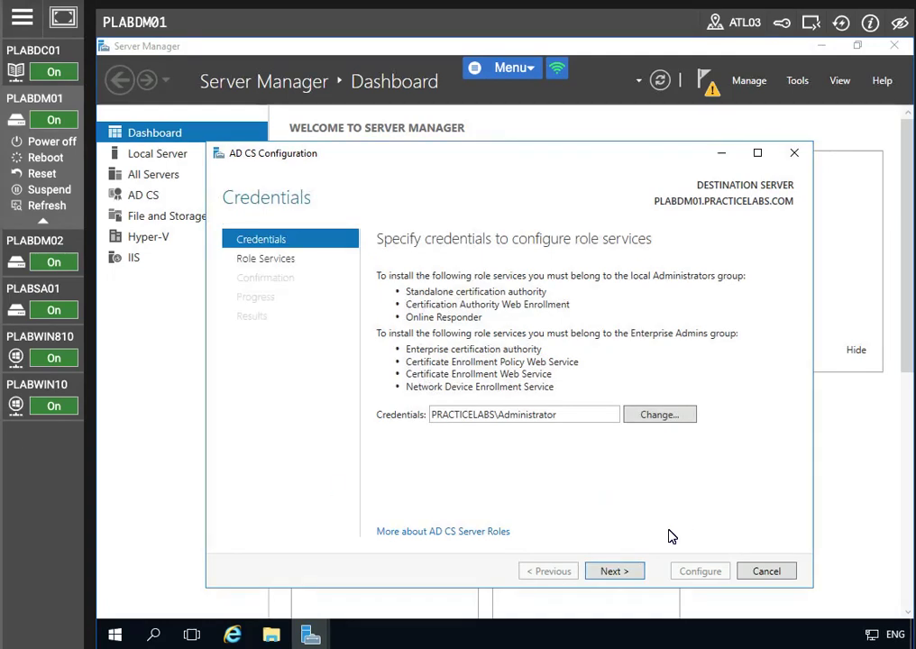
# - Configure Certification Authority and Online Responder as an Enterprise Root CA with administrator credentials
pyautogui.click(617, 573)
pyautogui.click(384, 274)
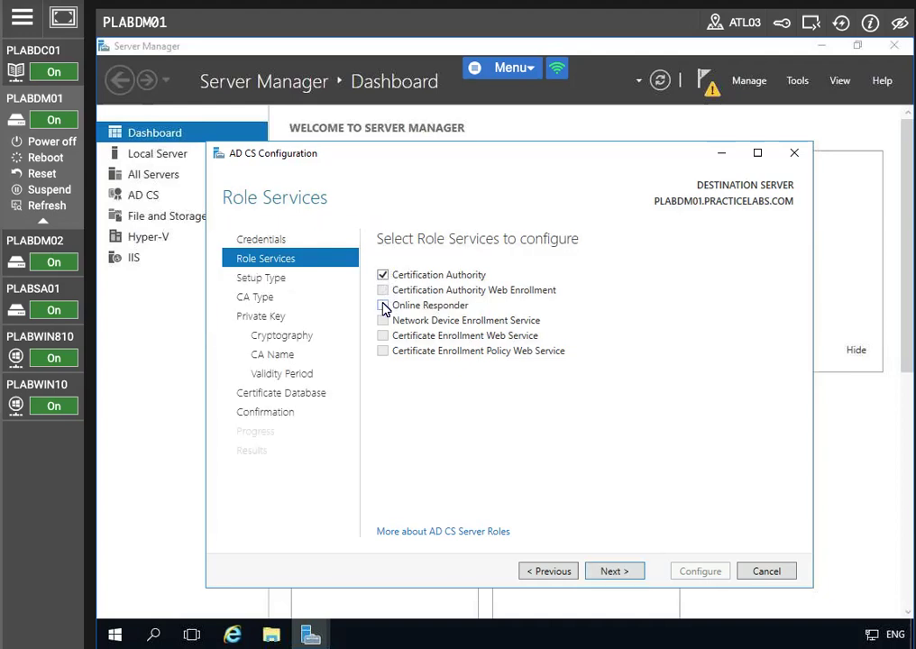
pyautogui.click(382, 306)
pyautogui.click(616, 571)
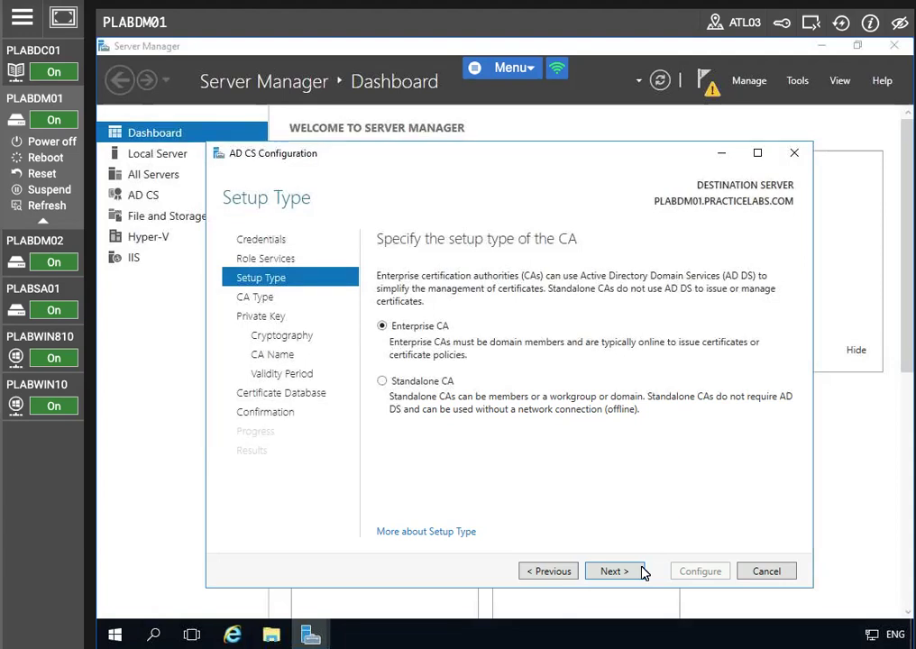
pyautogui.click(606, 573)
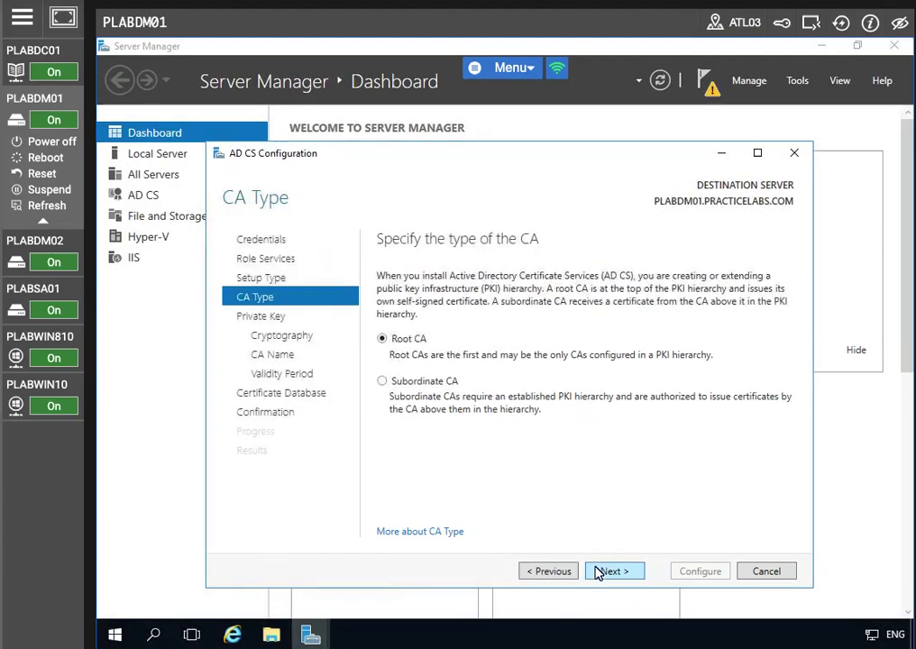
pyautogui.click(610, 571)
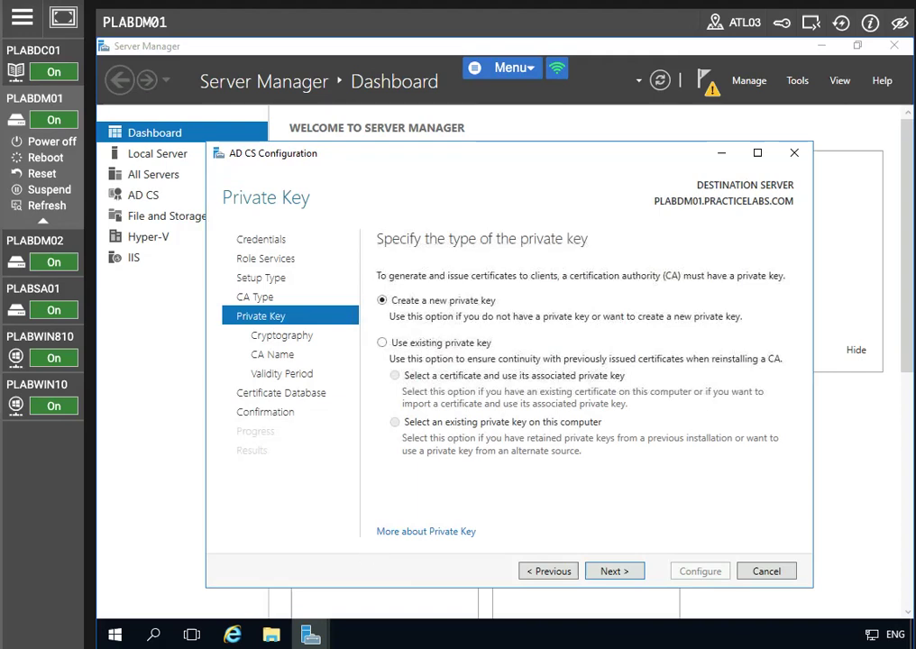
# - Use a new SHA256 2048-bit key, default CA name, 5-year validity and default databases, then apply
pyautogui.click(599, 572)
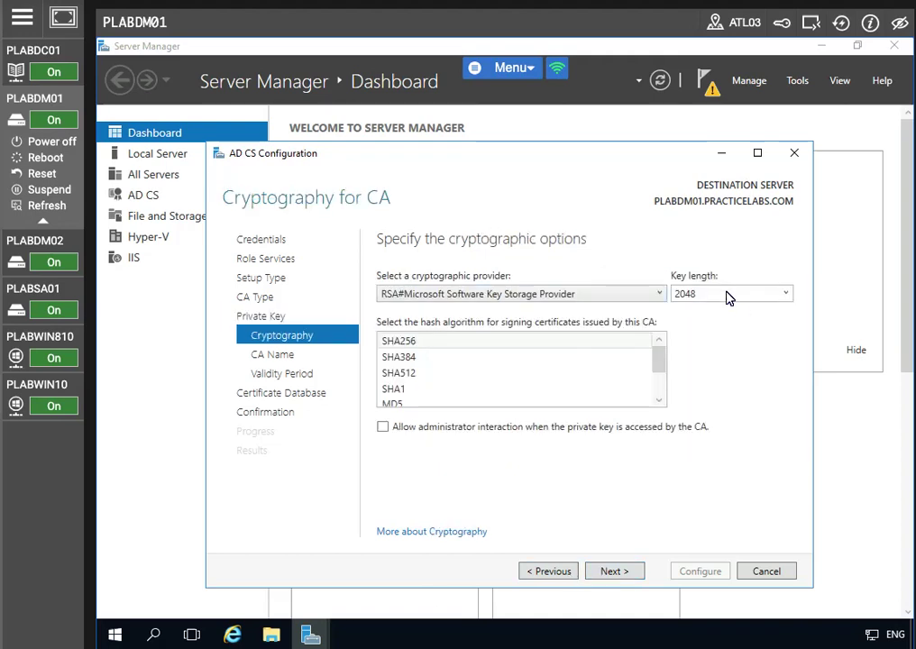
pyautogui.click(617, 572)
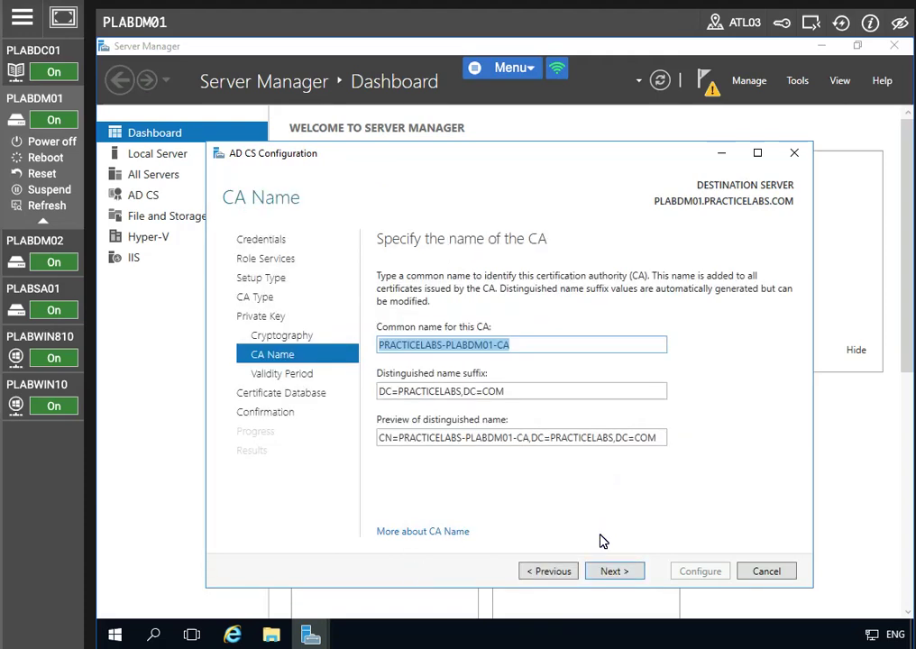
pyautogui.click(617, 572)
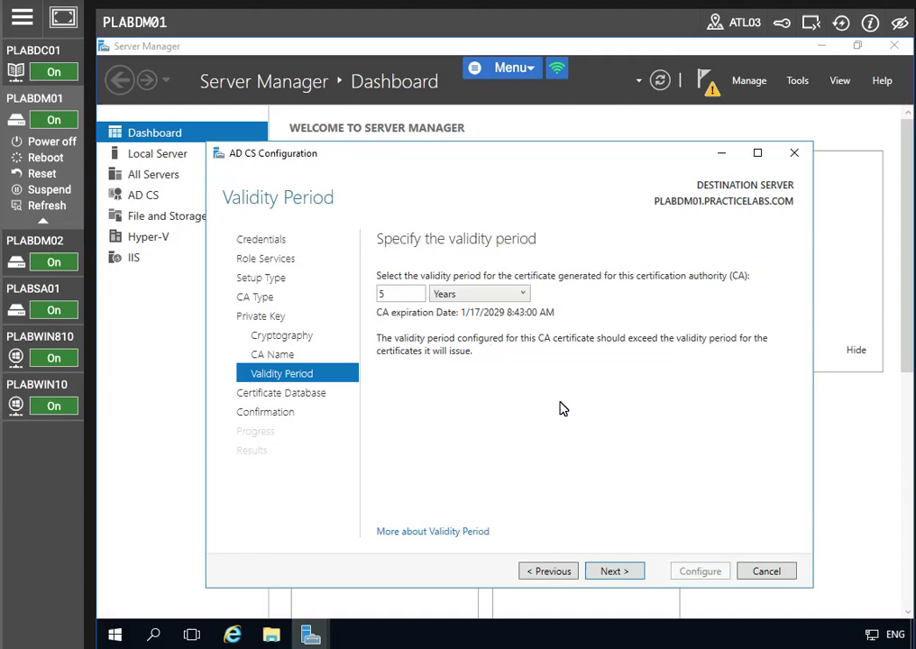
pyautogui.click(619, 573)
pyautogui.click(618, 572)
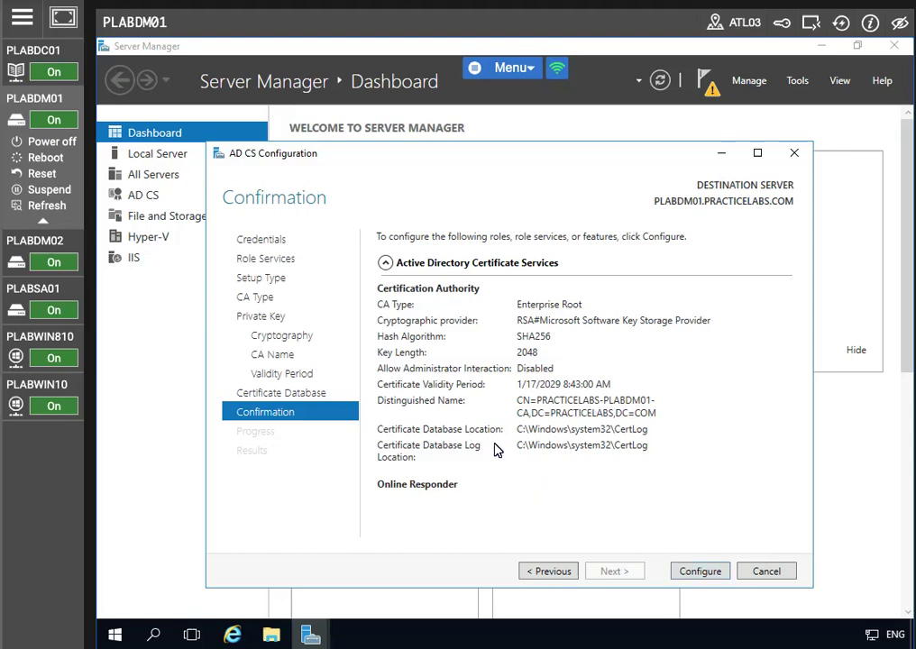
pyautogui.click(687, 571)
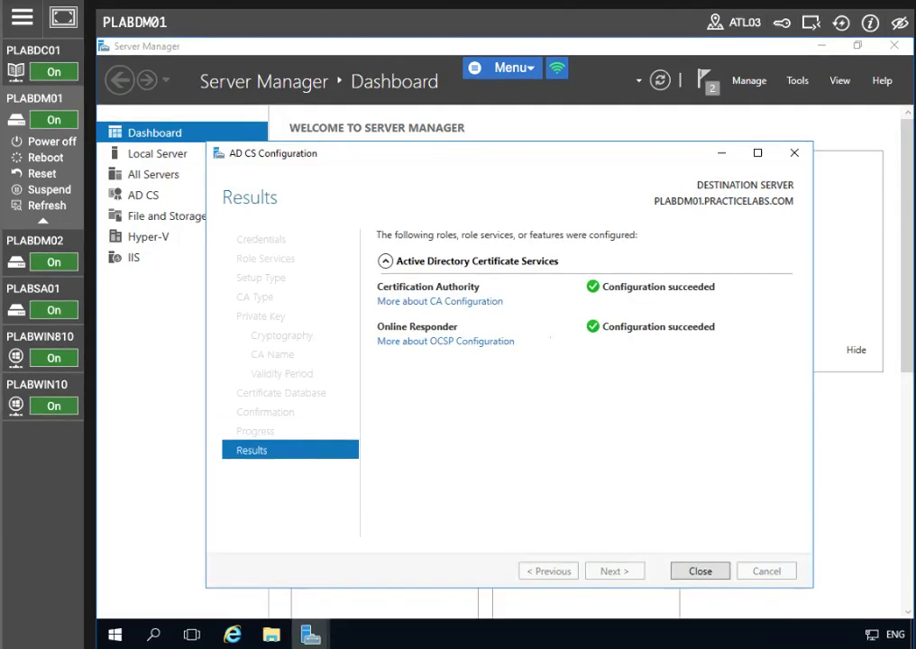
# - Close the AD CS Configuration results once both services report success
pyautogui.click(697, 571)
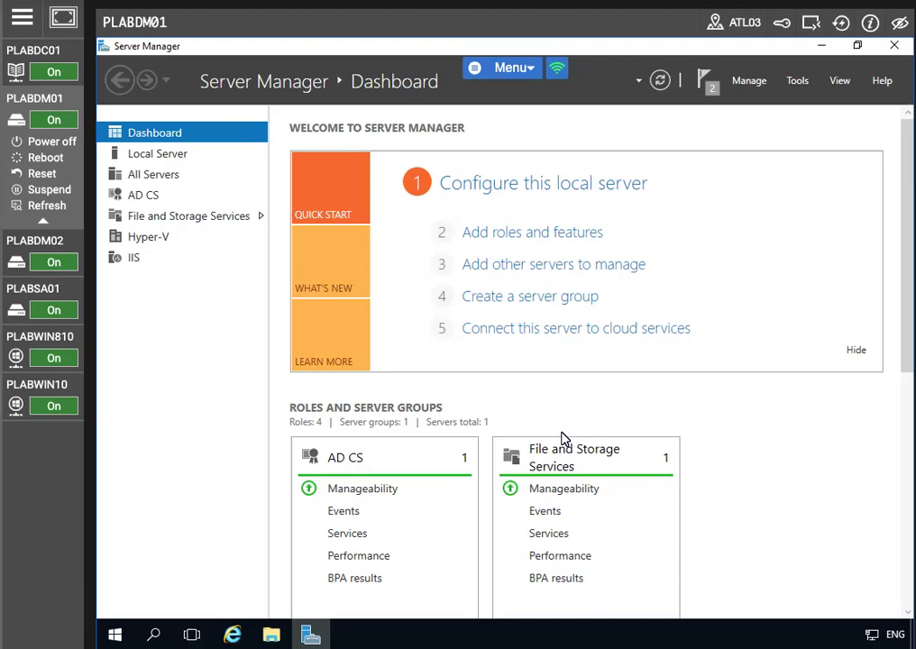
# - Open the Certification Authority console full-screen and expand PRACTICELABS-PLABDM01-CA
pyautogui.click(796, 81)
pyautogui.click(659, 81)
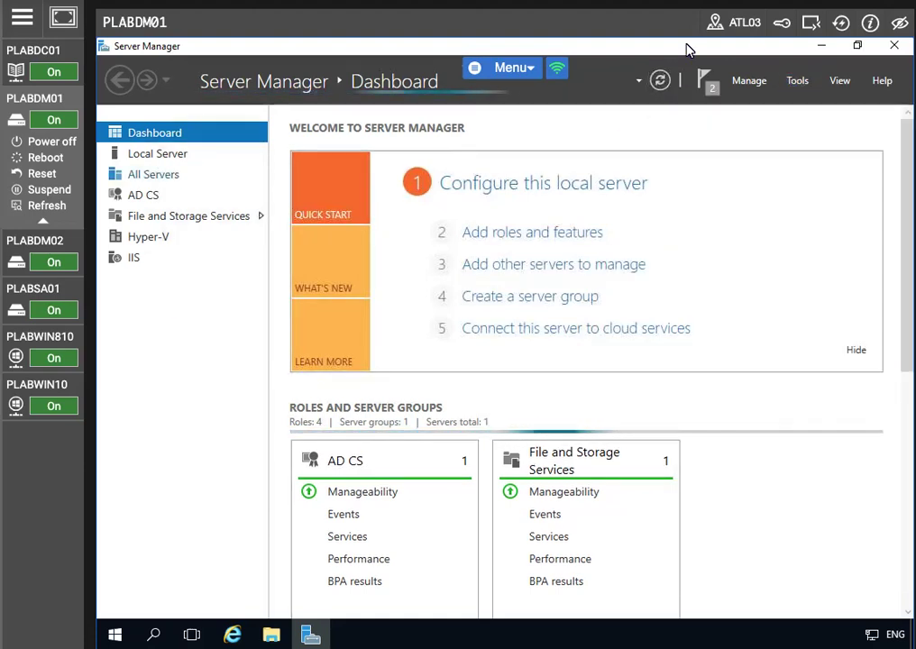
pyautogui.click(798, 82)
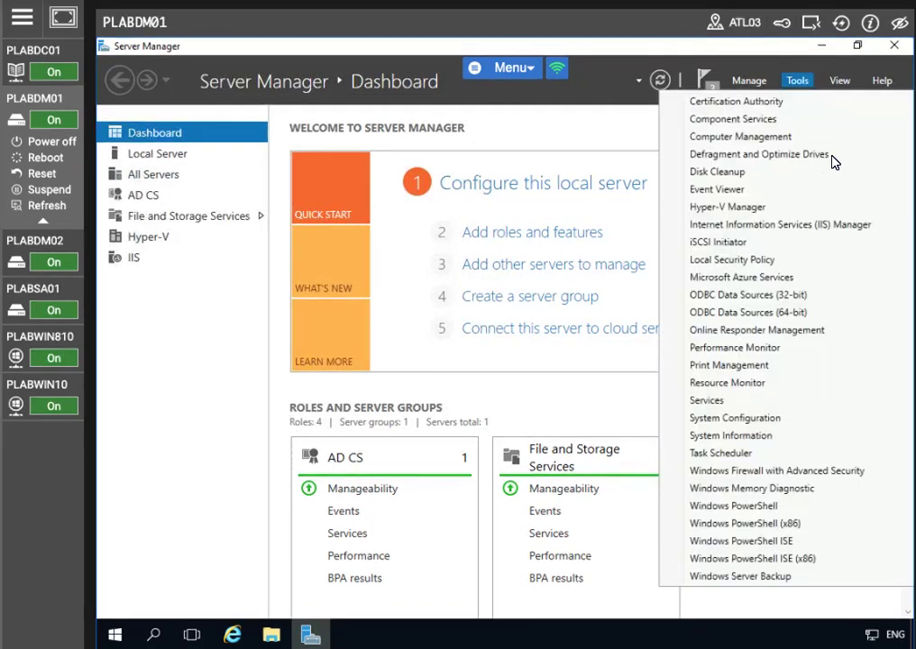
pyautogui.click(746, 104)
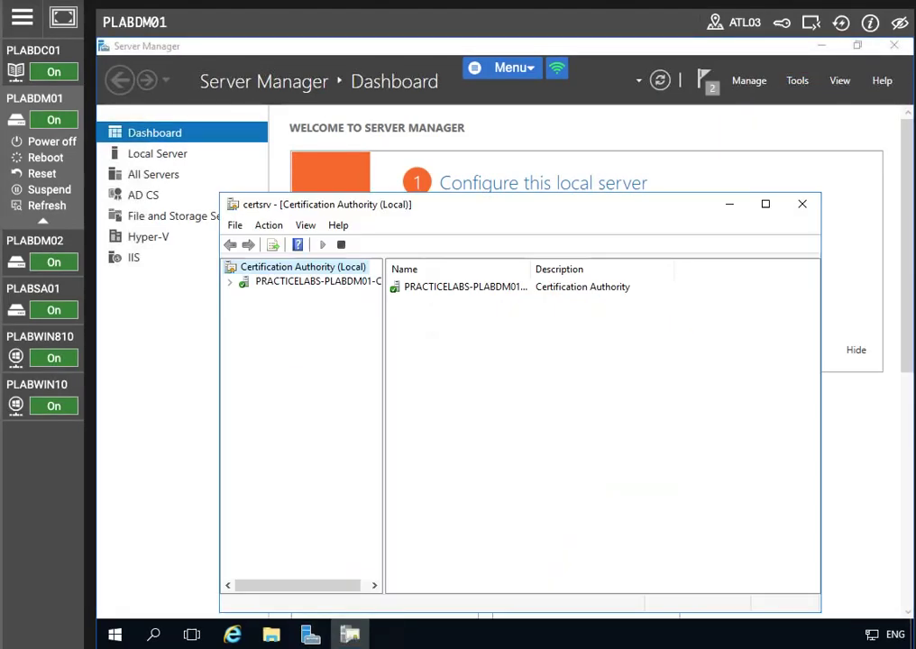
pyautogui.click(763, 204)
pyautogui.click(131, 119)
pyautogui.click(105, 120)
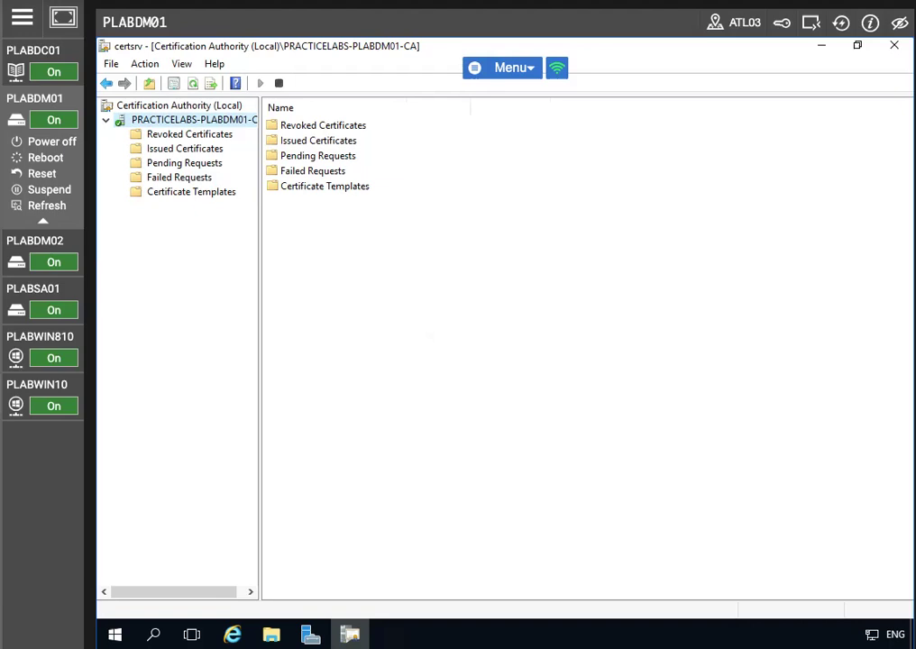
# - Browse Issued, Pending, Failed, Templates folders, ending on the empty Revoked Certificates
pyautogui.click(178, 148)
pyautogui.click(175, 164)
pyautogui.click(171, 179)
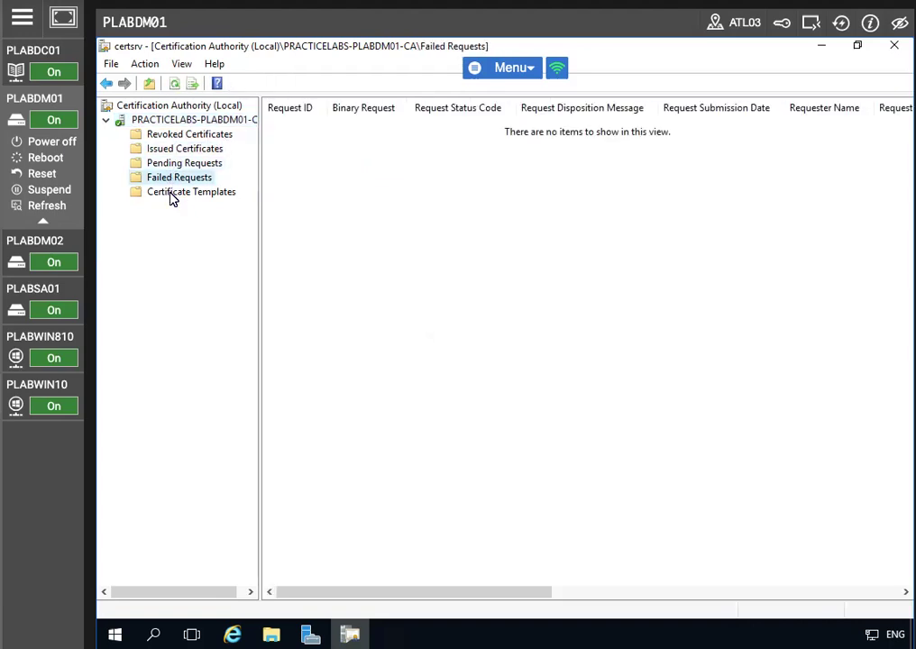
pyautogui.click(171, 192)
pyautogui.click(167, 178)
pyautogui.click(173, 163)
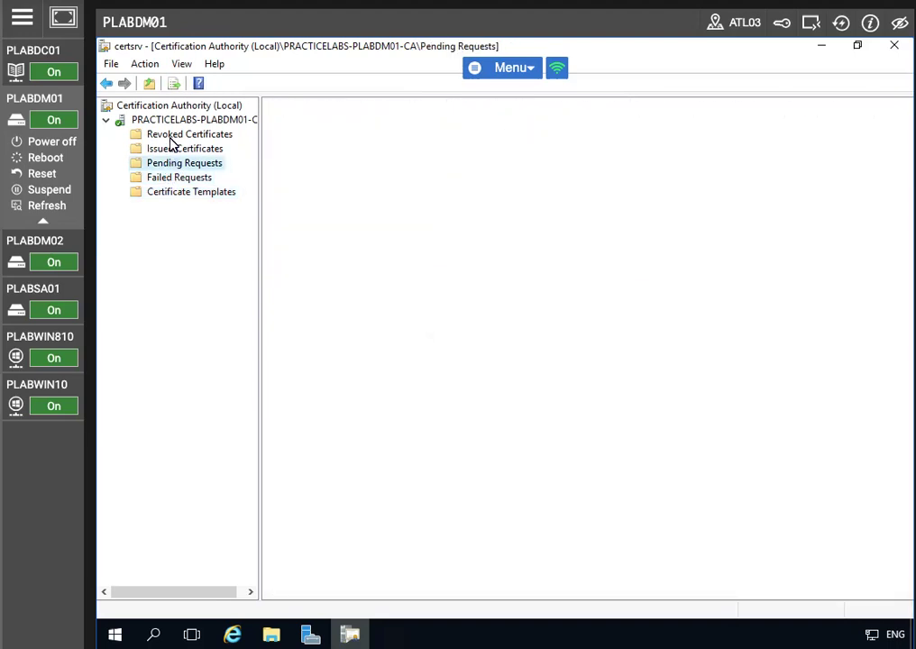
pyautogui.click(172, 135)
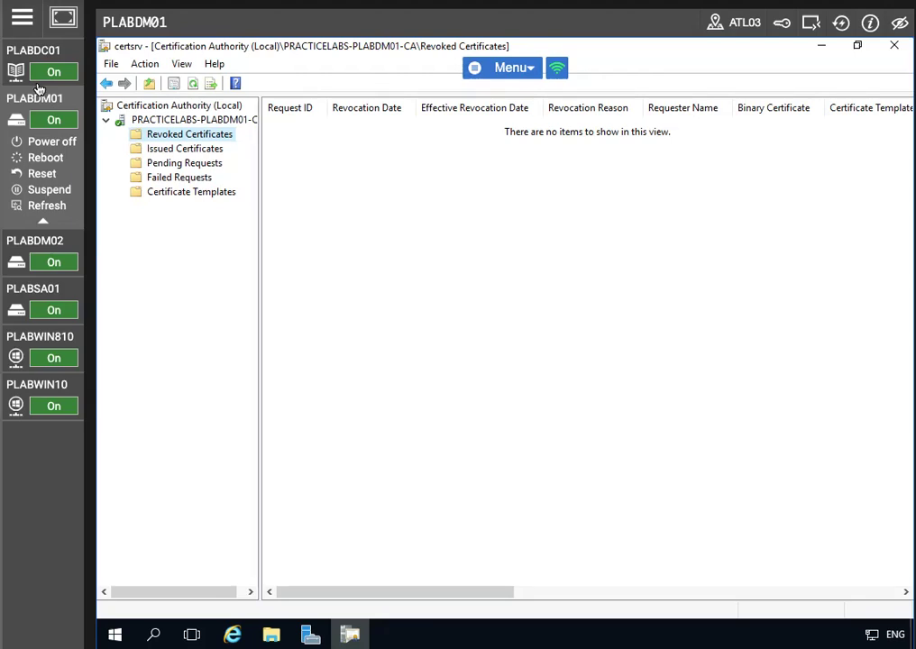
# - Switch to PLABDM01, maximize its Server Manager dashboard, and collapse the lab machine list
pyautogui.click(62, 14)
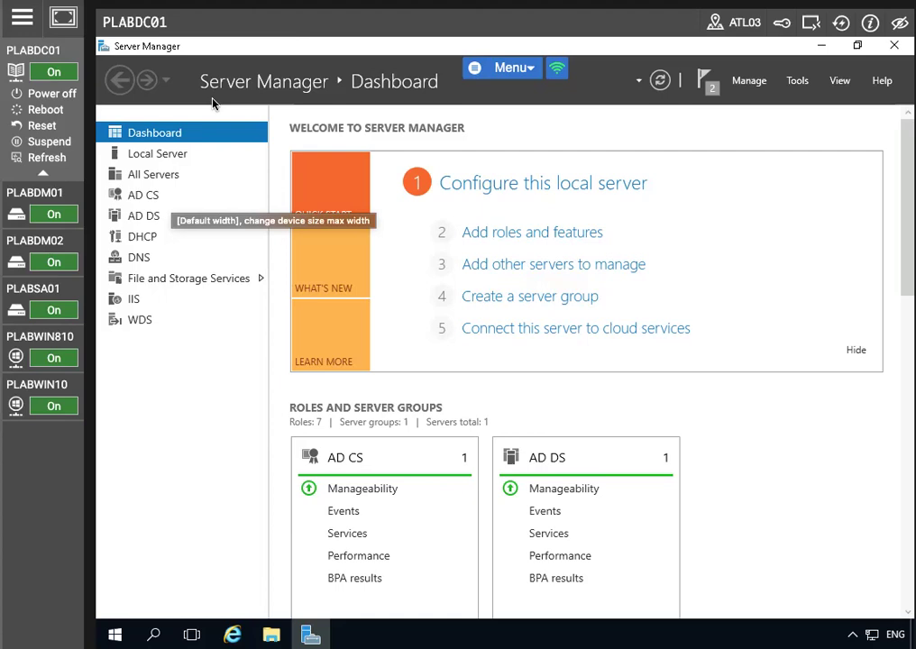
pyautogui.click(82, 185)
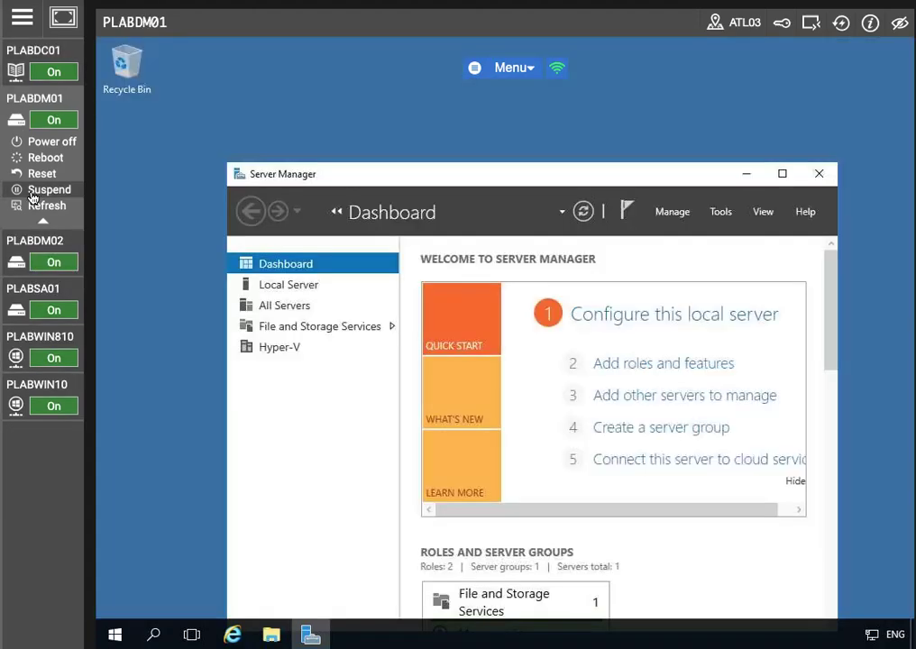
pyautogui.moveTo(553, 176); pyautogui.dragTo(491, 149)
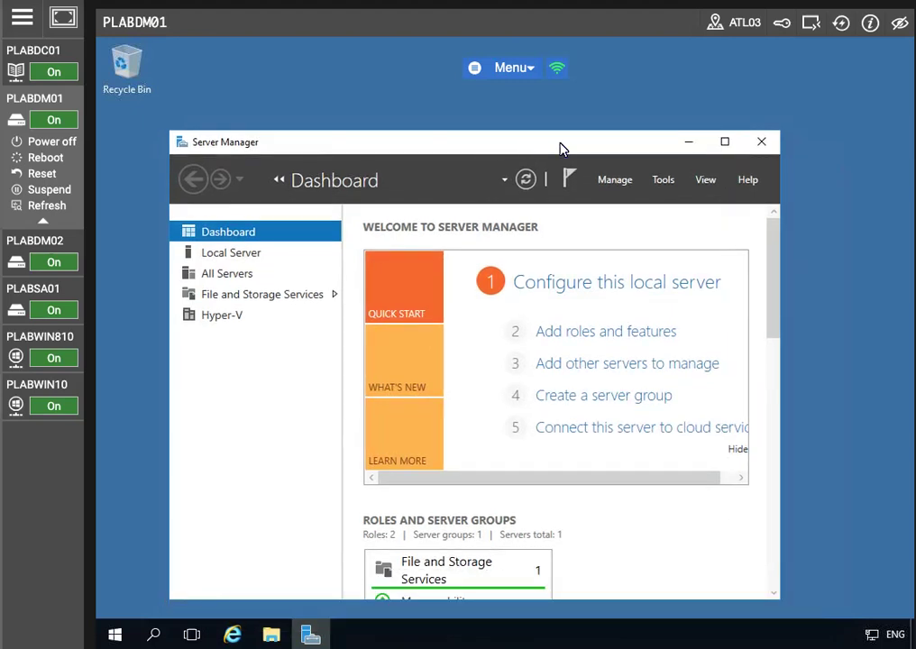
pyautogui.click(727, 140)
pyautogui.click(798, 83)
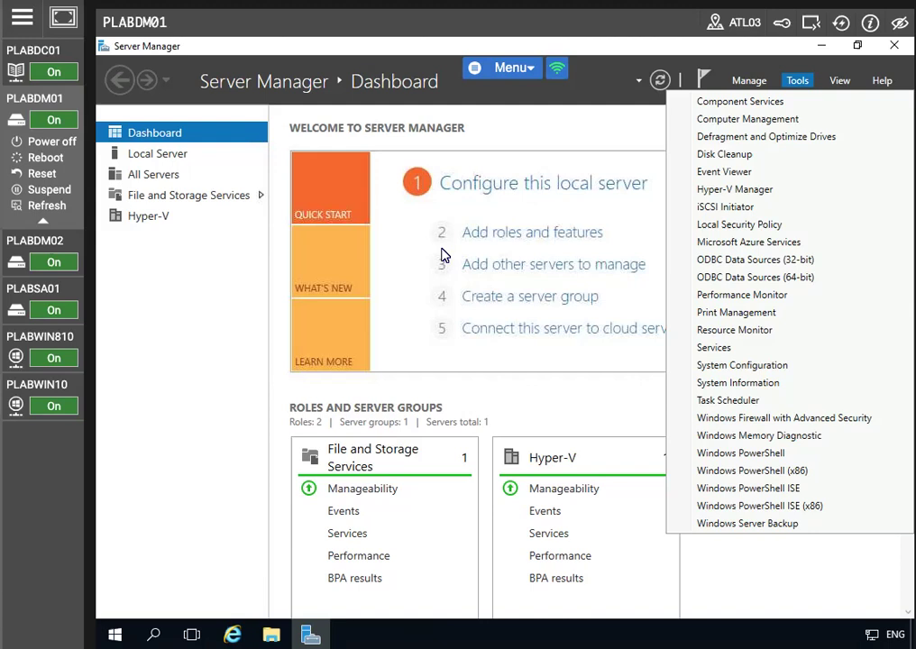
pyautogui.click(128, 247)
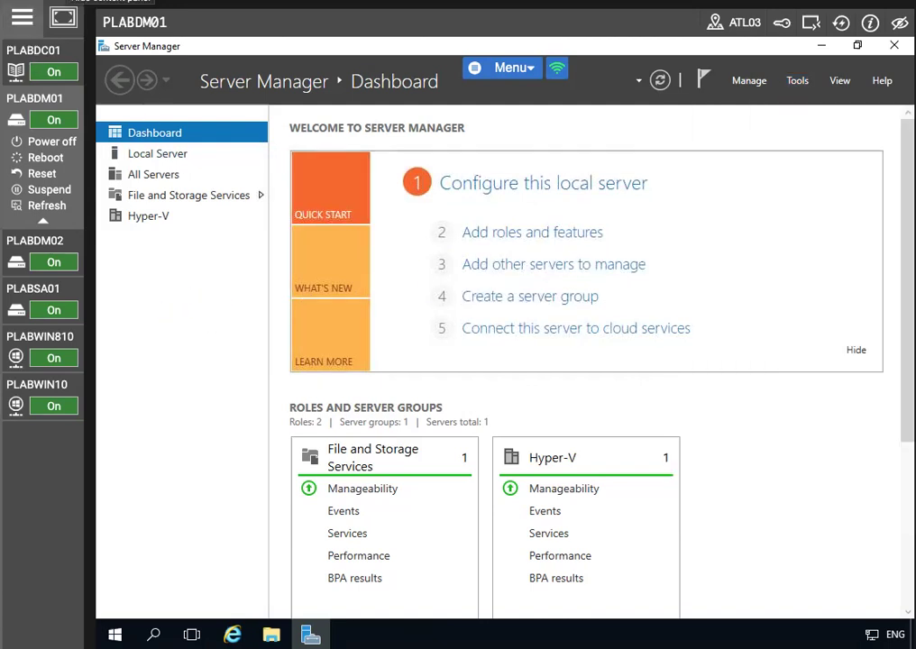
pyautogui.click(79, 16)
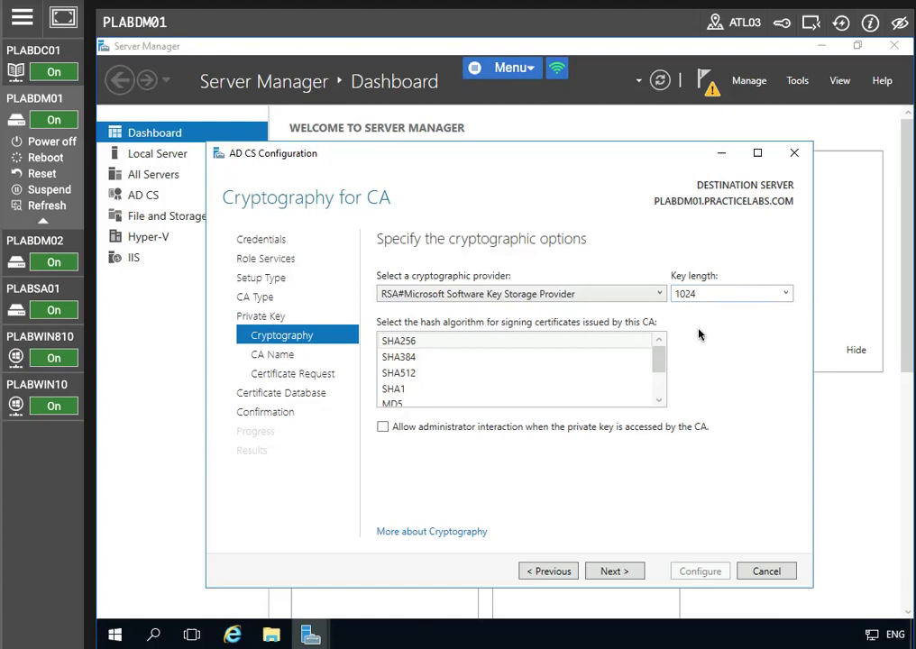
# - Configure the subordinate CA with PRACTICELABS-PLABDC01-CA as parent and default key, name, databases
pyautogui.click(609, 571)
pyautogui.click(609, 572)
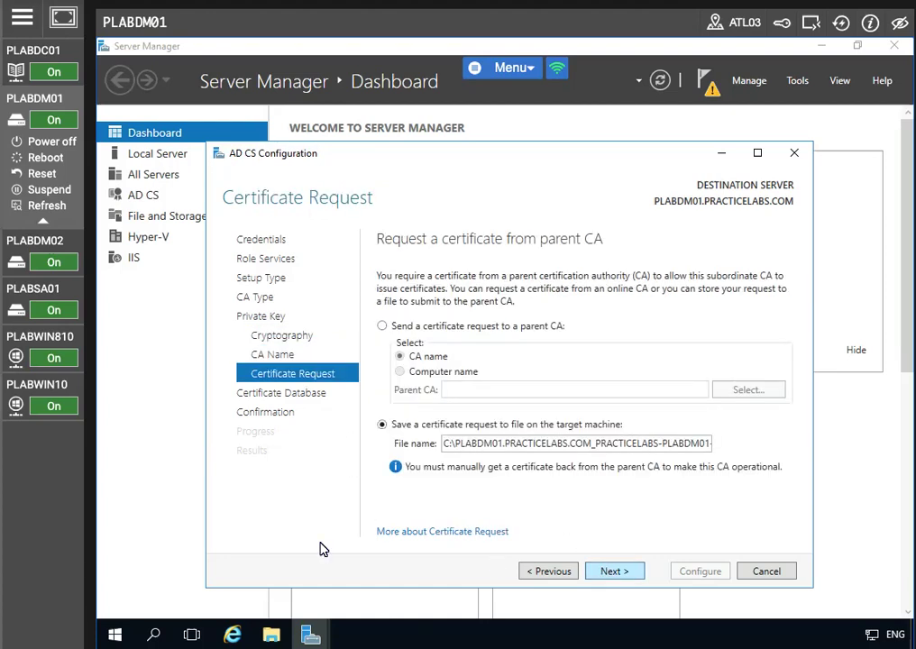
pyautogui.click(383, 328)
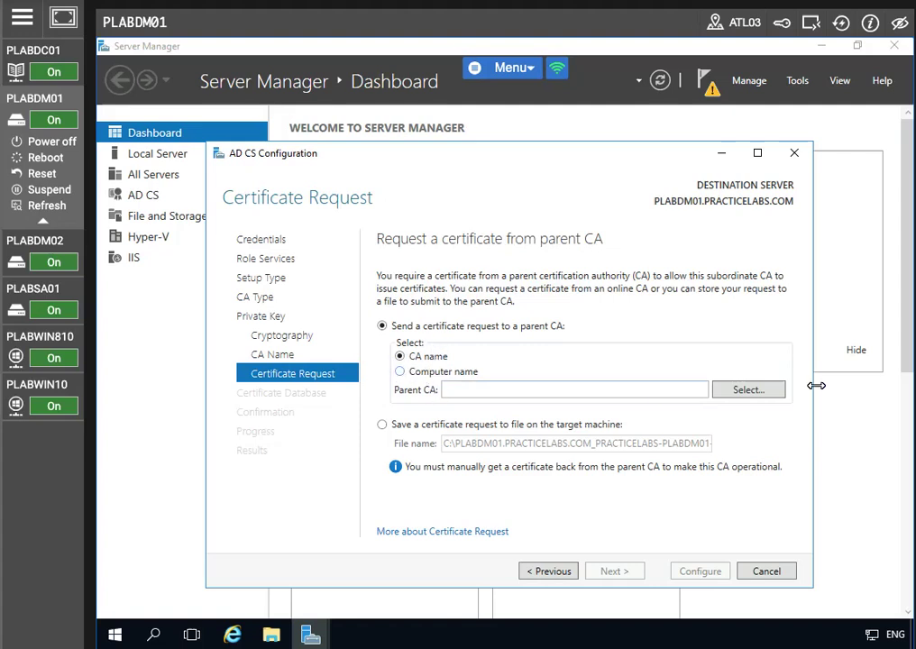
pyautogui.click(751, 392)
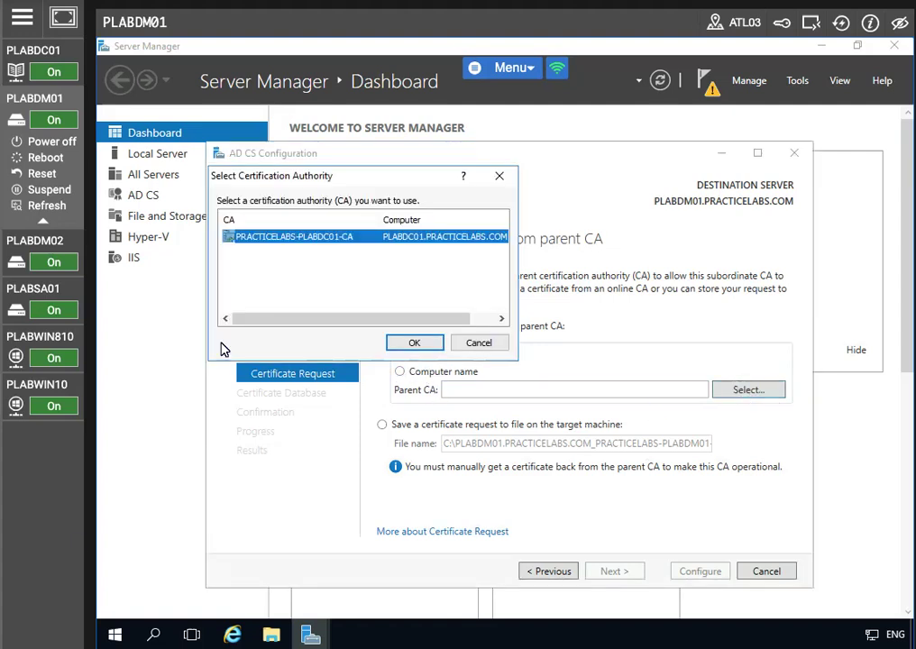
pyautogui.click(413, 342)
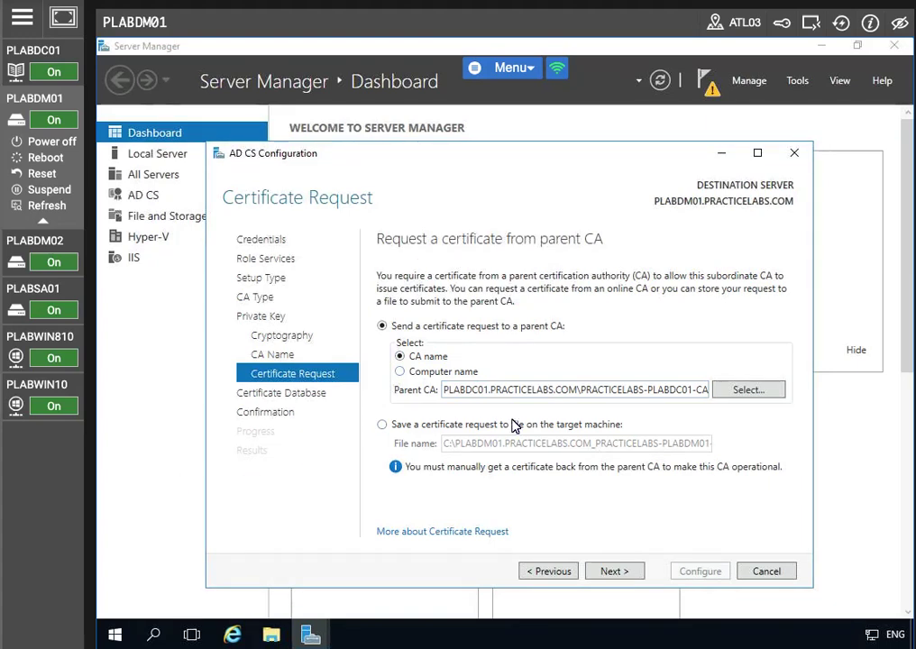
pyautogui.click(613, 572)
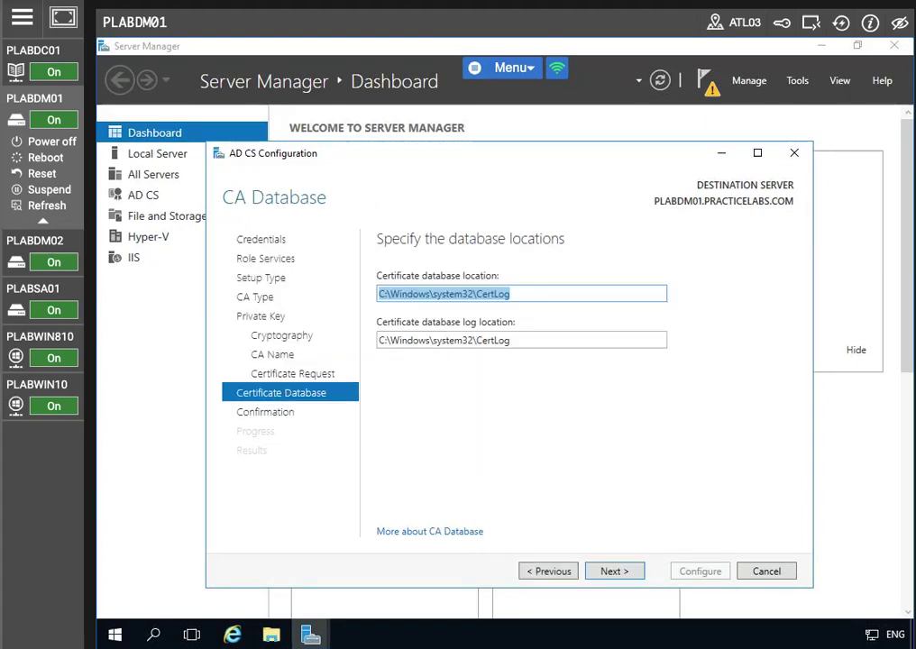
pyautogui.click(617, 571)
pyautogui.click(682, 573)
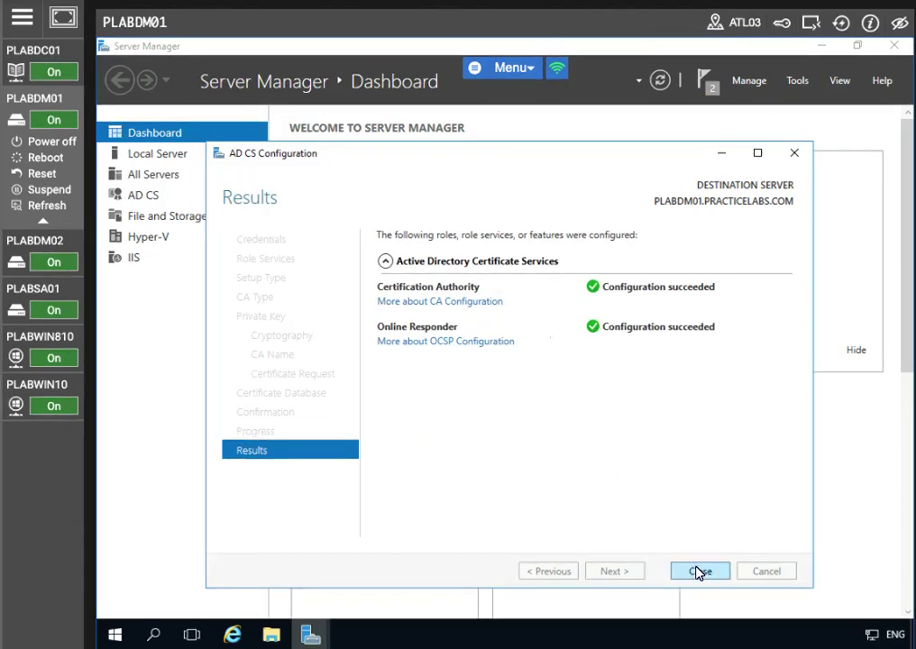
# - Close the finished AD CS wizard, refresh the PLABDM01 dashboard, and move to PLABWIN10
pyautogui.click(698, 571)
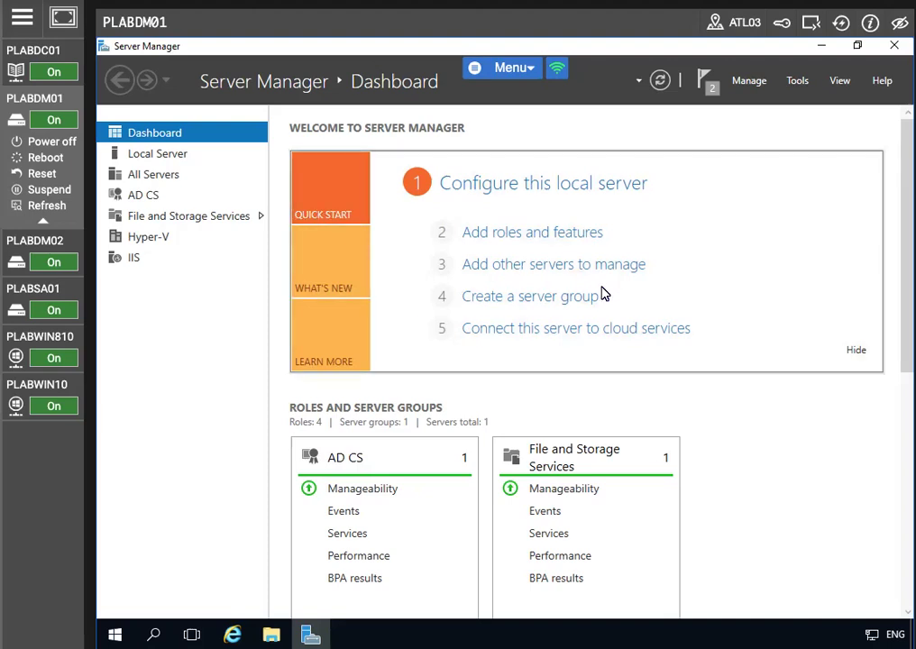
pyautogui.click(662, 81)
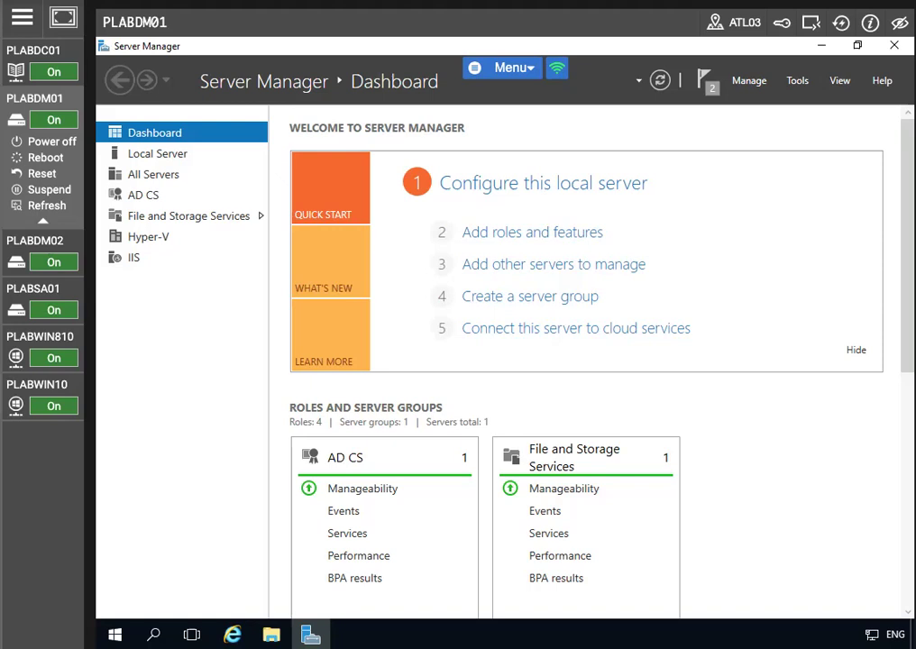
pyautogui.click(61, 384)
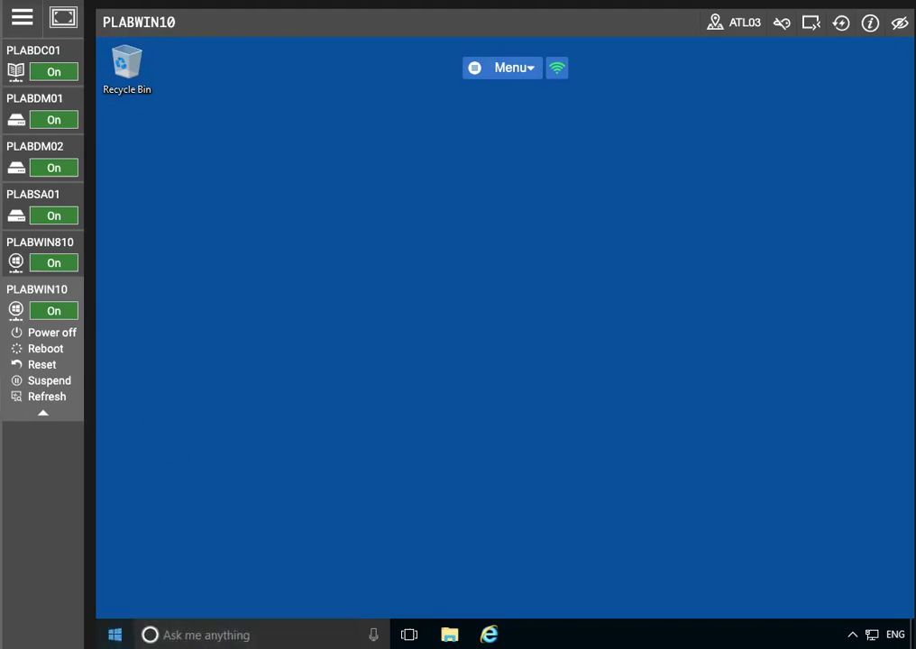
# - Sign the administrator out of PLABWIN10
pyautogui.click(114, 635)
pyautogui.click(115, 523)
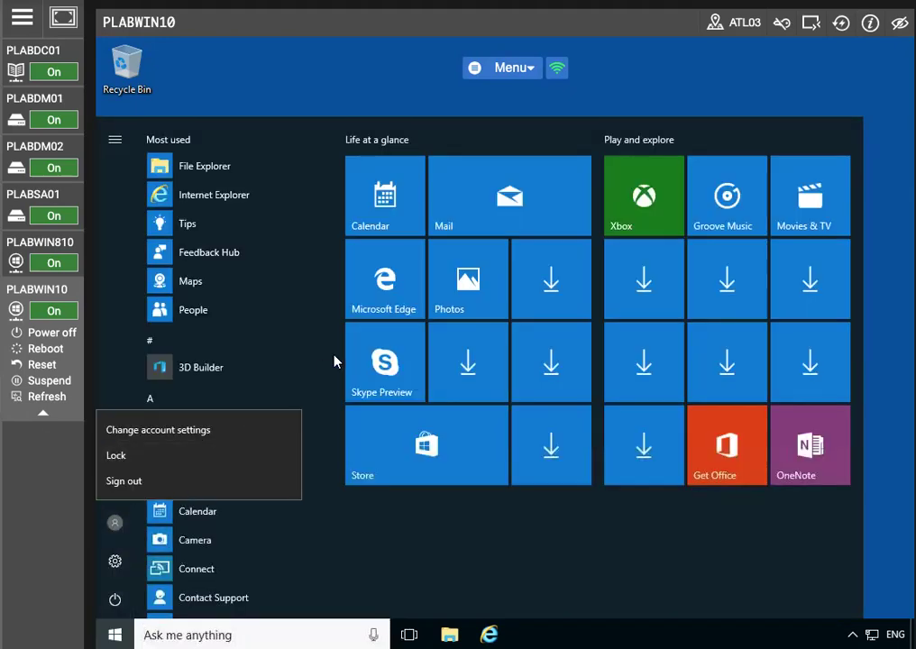
pyautogui.click(181, 481)
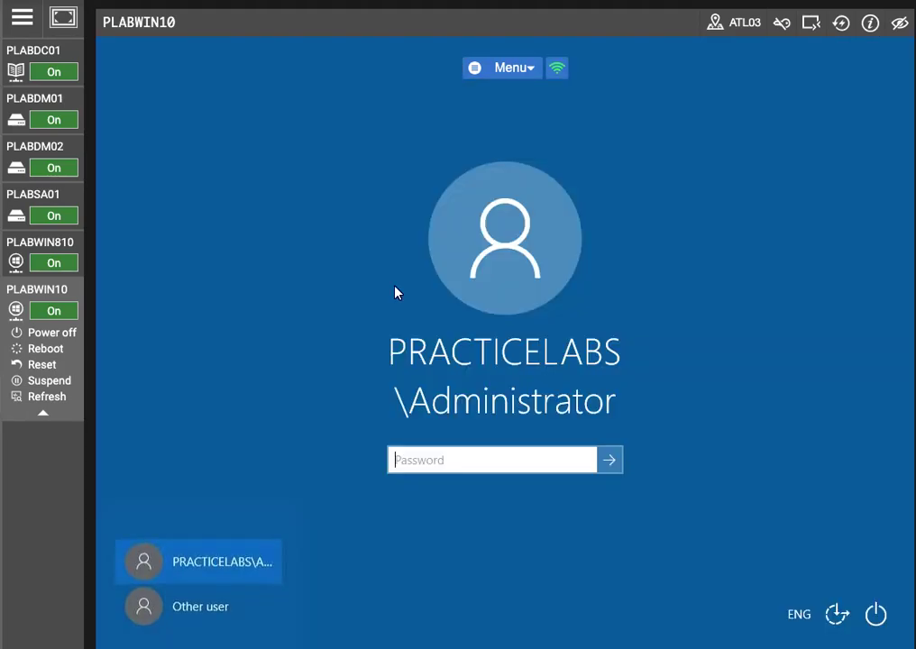
# - Sign back in as another domain user with that user's name and password
pyautogui.click(214, 597)
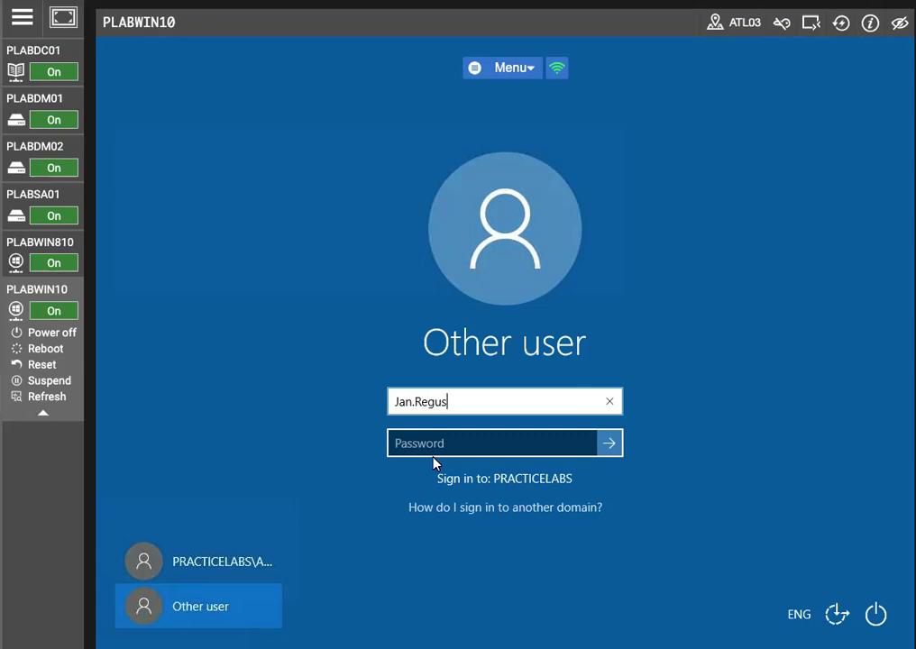
pyautogui.press('Tab')
pyautogui.write('••••••••')
pyautogui.press('Return')
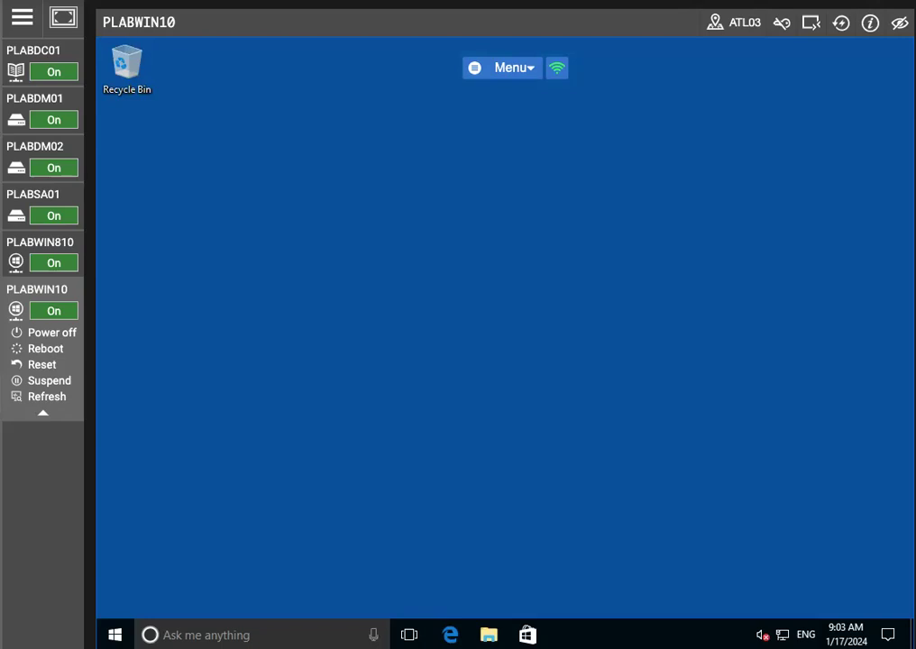
pyautogui.click(234, 635)
# - Launch mmc maximized and add the Certificates - Current User snap-in to Console1
pyautogui.write('mmc')
pyautogui.press('Return')
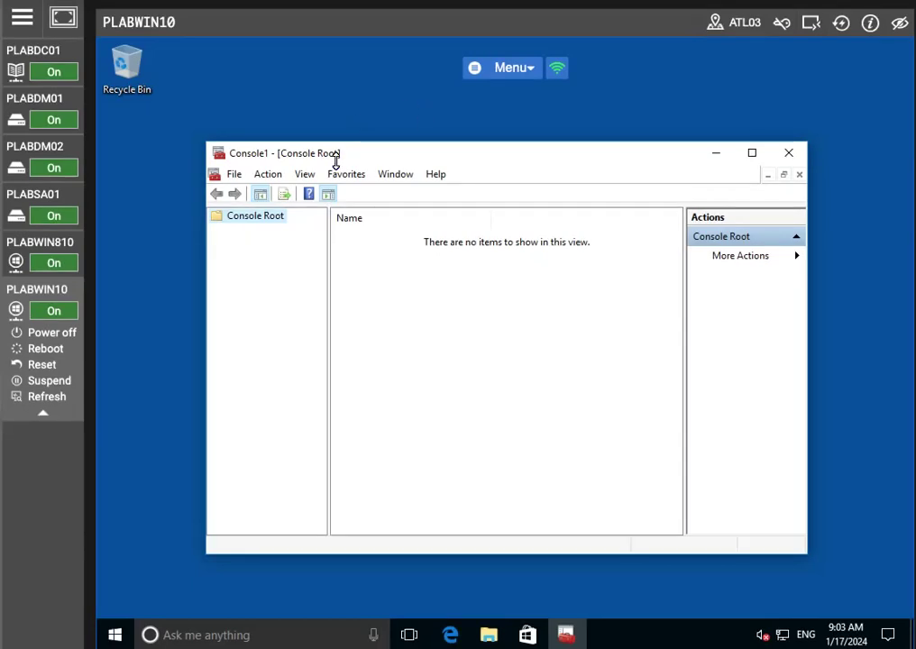
pyautogui.click(751, 153)
pyautogui.click(124, 64)
pyautogui.click(196, 163)
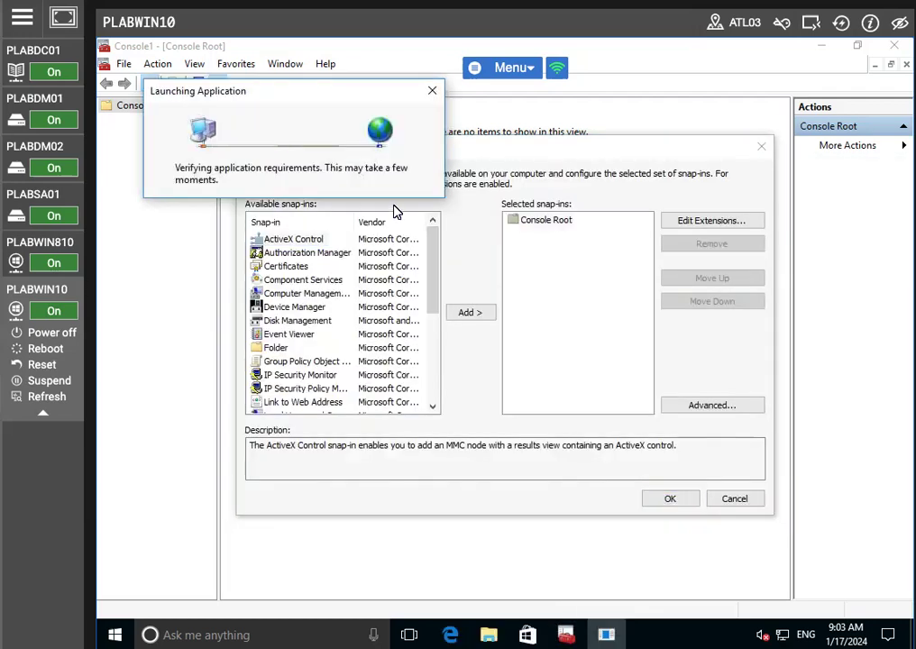
pyautogui.click(290, 267)
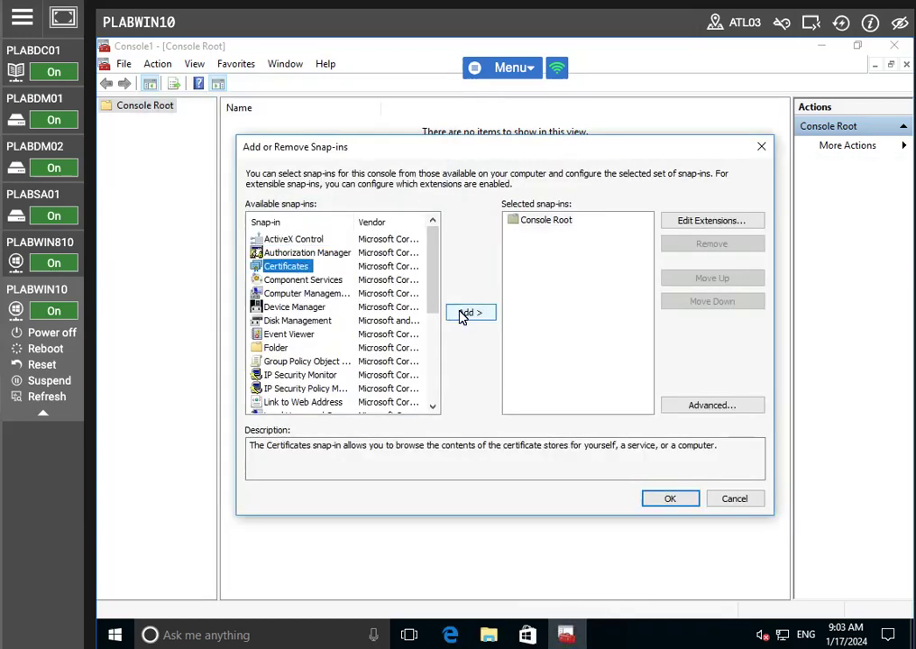
pyautogui.click(464, 313)
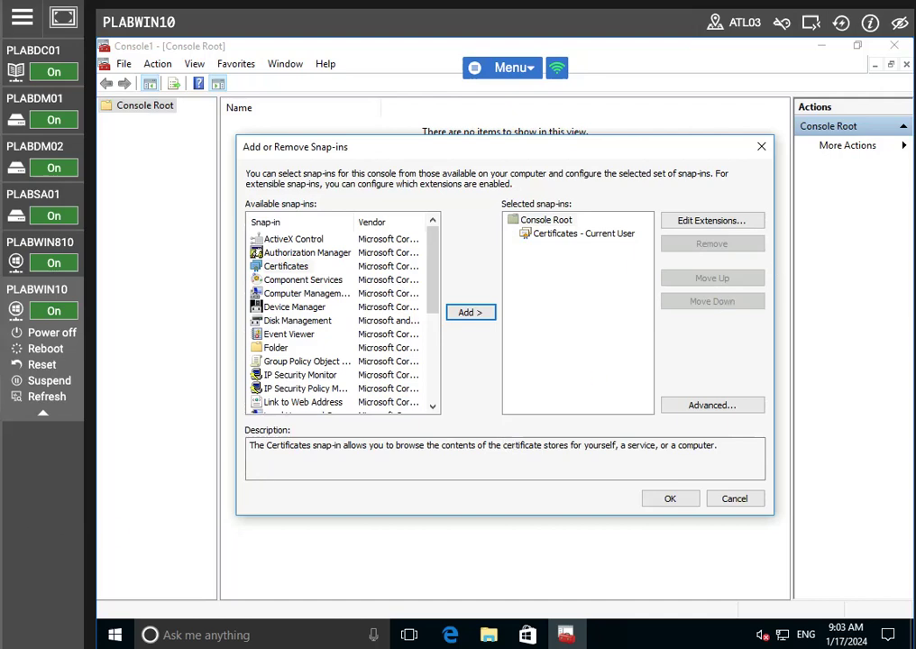
pyautogui.click(653, 497)
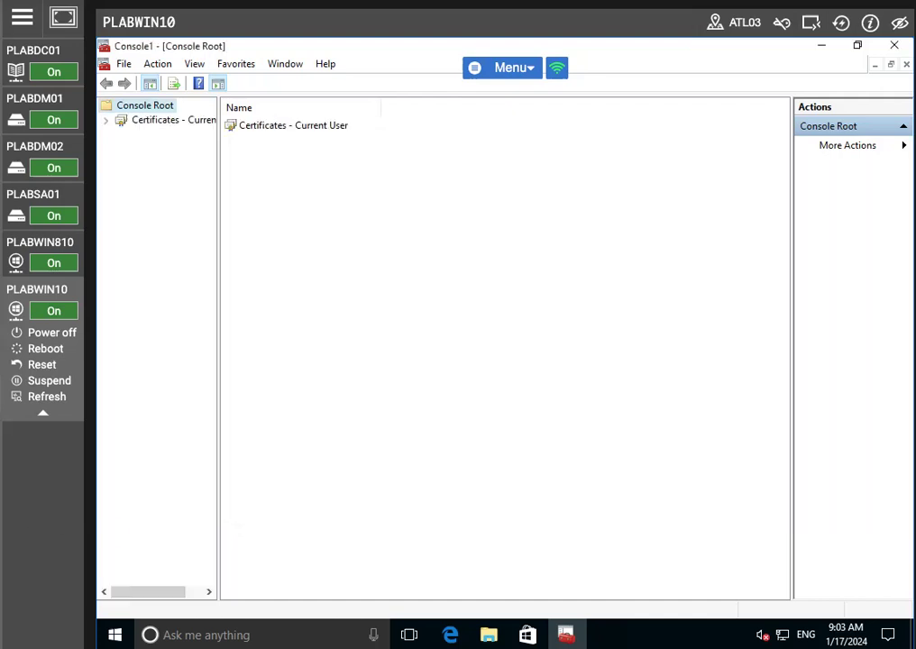
pyautogui.click(276, 126)
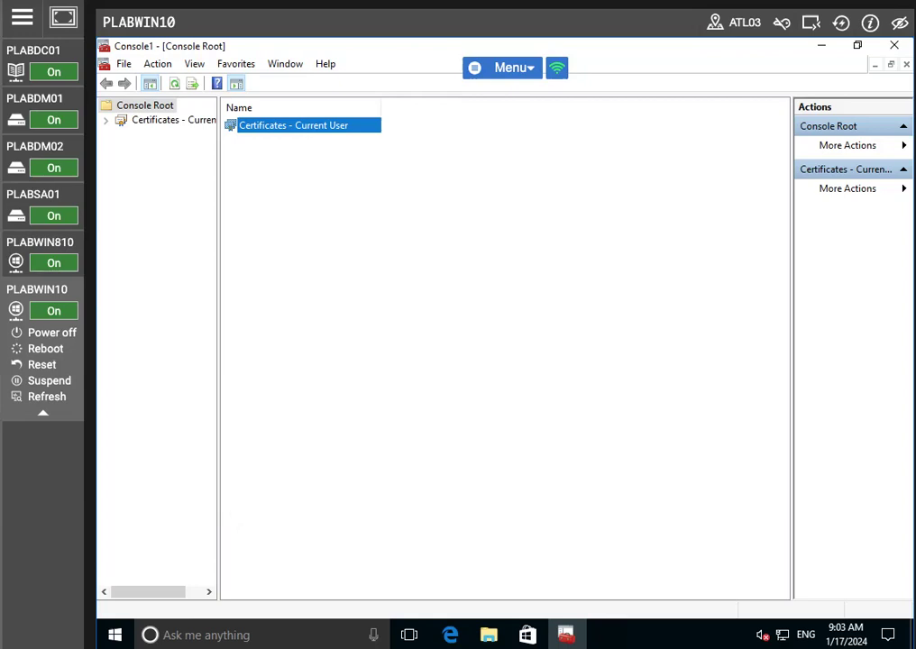
# - Expand Certificates - Current User and request a new certificate from the Personal store
pyautogui.click(106, 120)
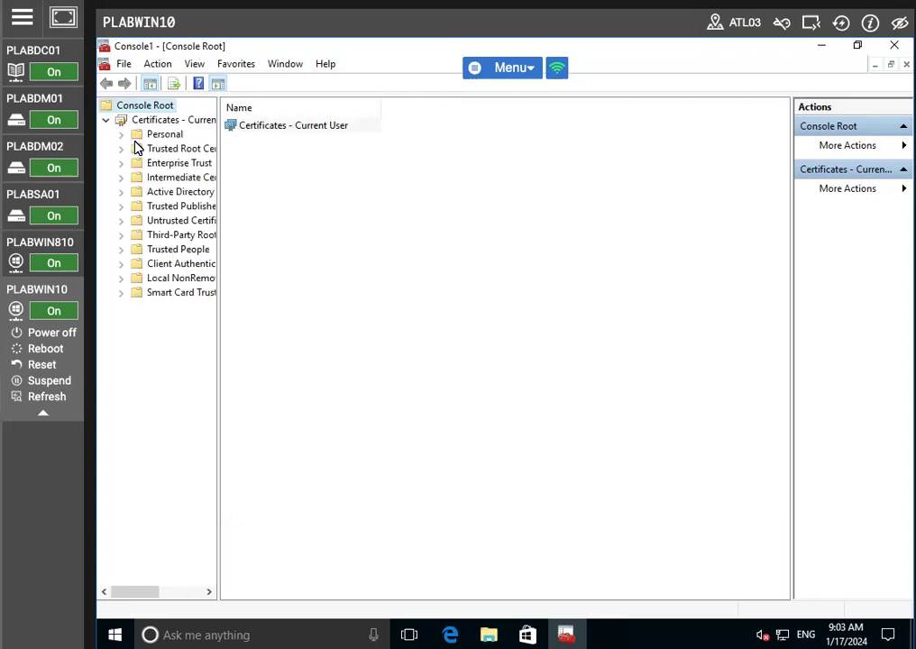
pyautogui.click(151, 137)
pyautogui.rightClick(155, 138)
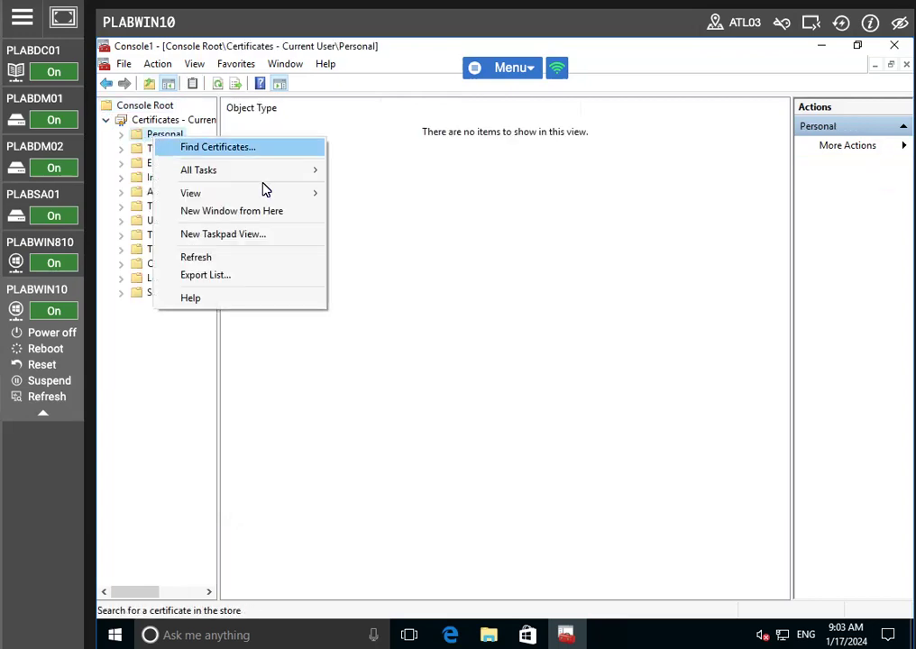
pyautogui.moveTo(258, 177)
pyautogui.click(442, 200)
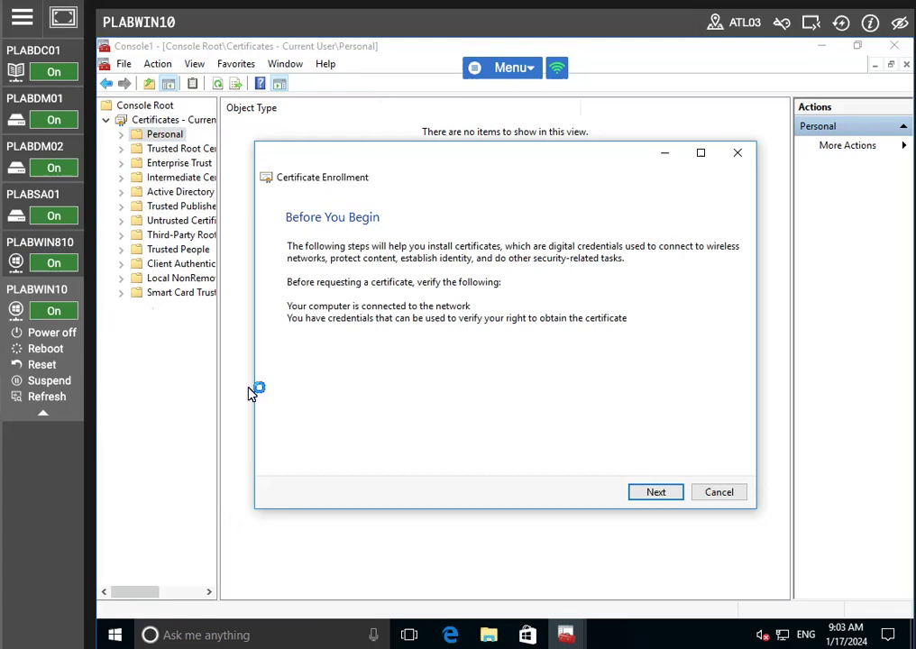
# - Review the Active Directory Enrollment Policy properties, find no certificate types, and close the wizard
pyautogui.click(656, 492)
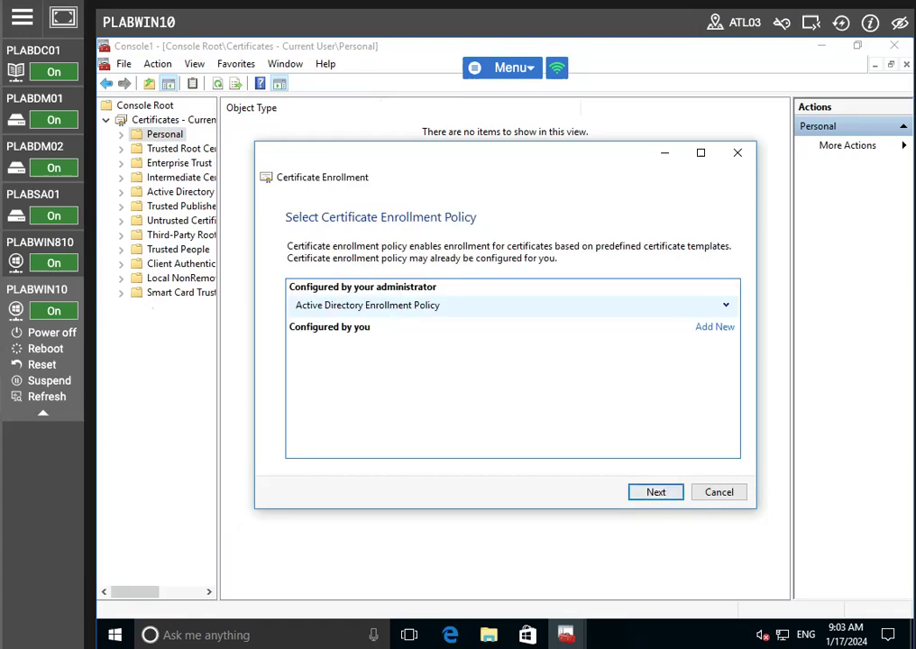
pyautogui.click(726, 307)
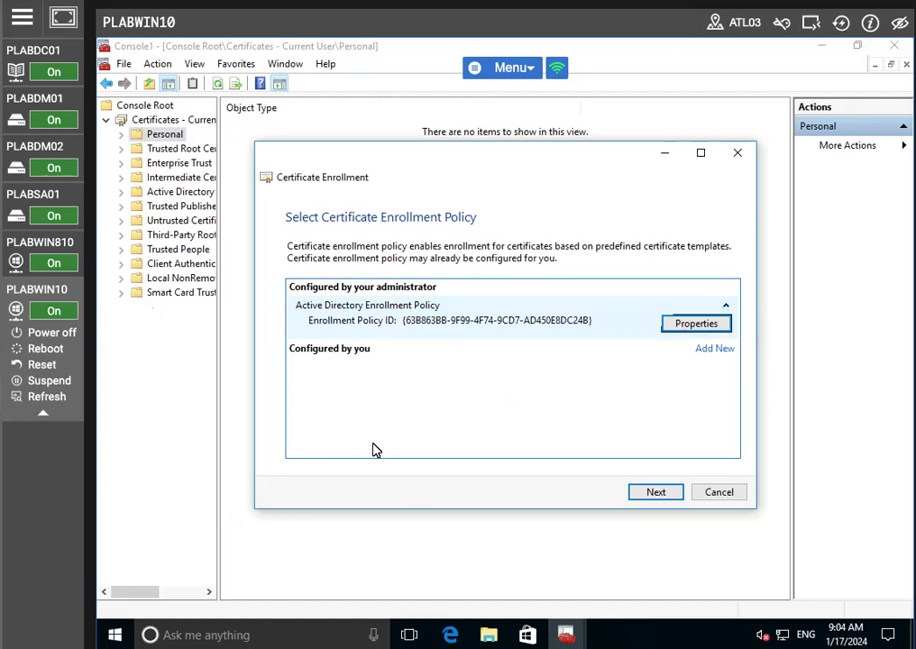
pyautogui.click(696, 325)
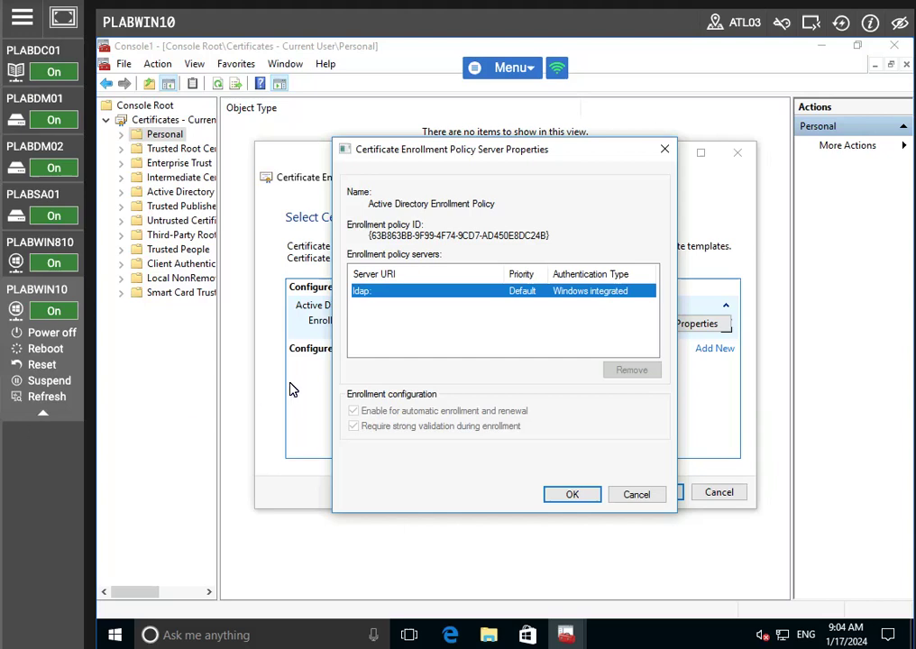
pyautogui.click(552, 498)
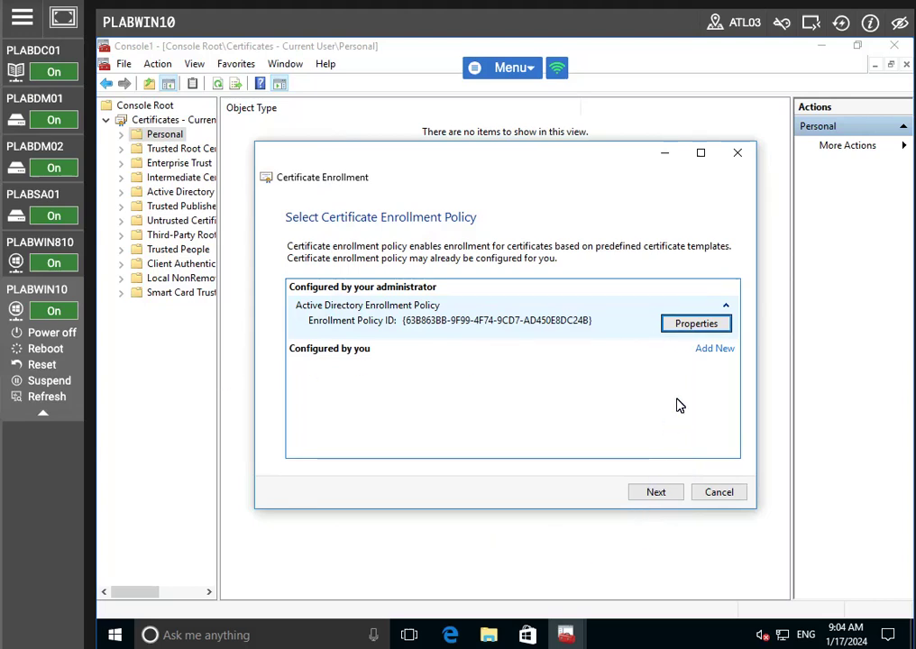
pyautogui.click(686, 326)
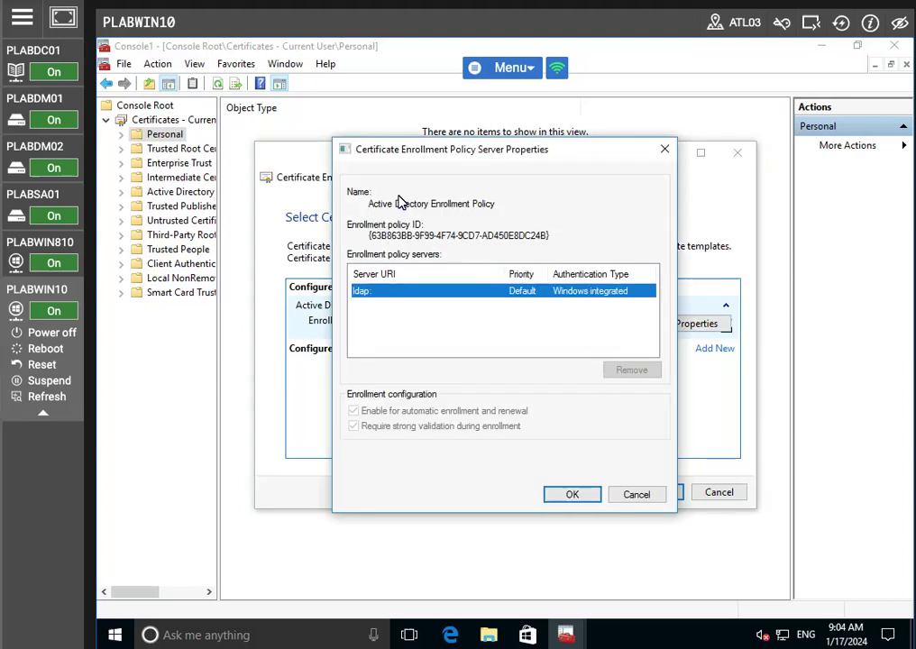
pyautogui.click(397, 207)
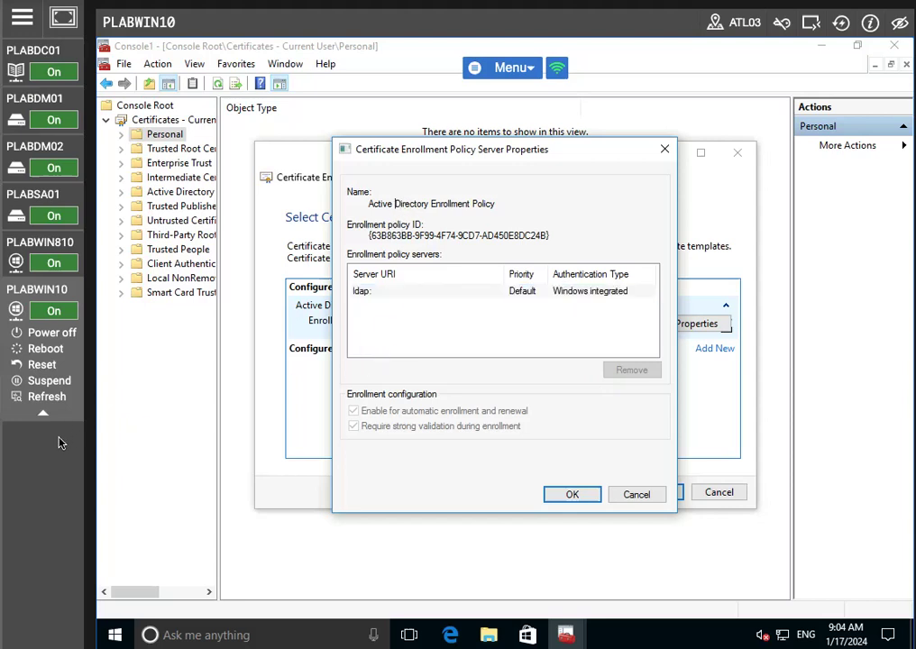
pyautogui.click(568, 494)
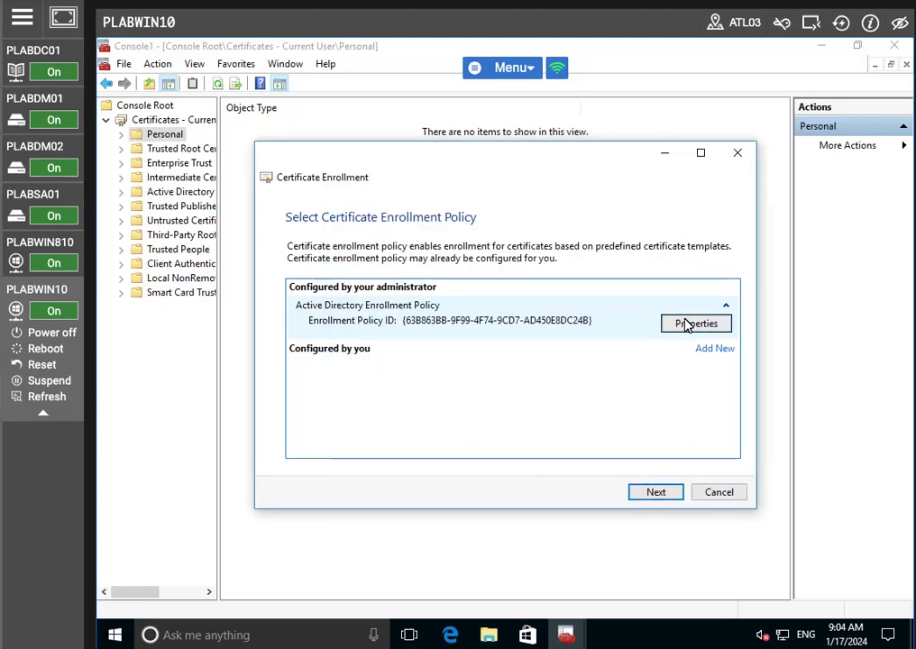
pyautogui.click(649, 494)
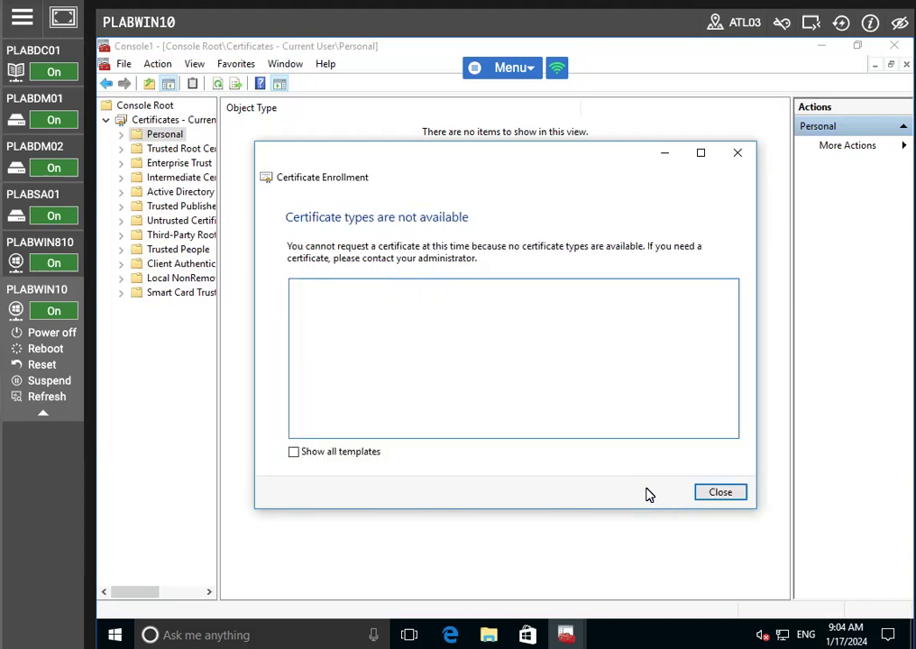
pyautogui.click(718, 501)
pyautogui.click(738, 152)
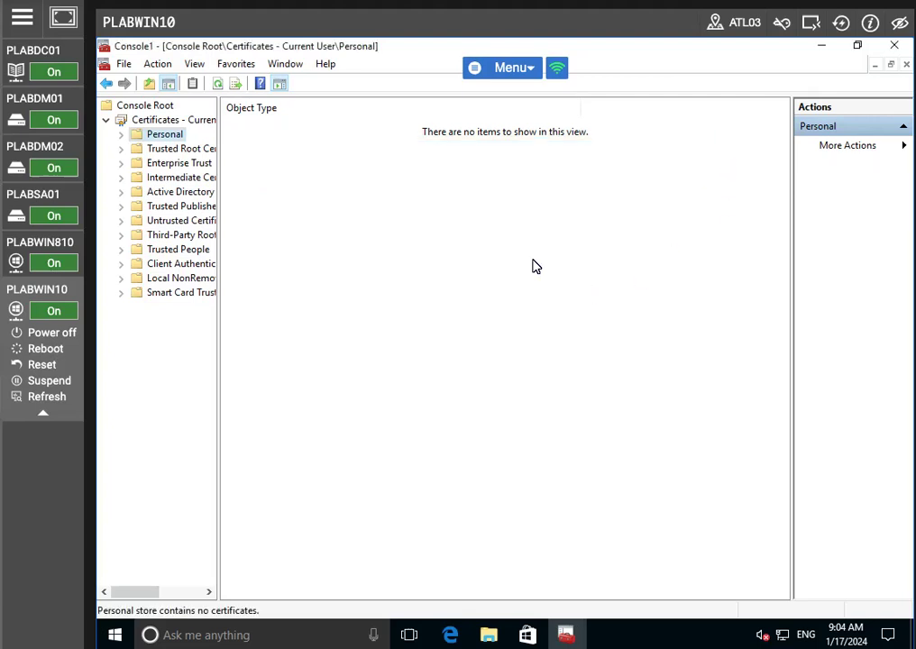
# - Request a new certificate again, recheck the policy properties, then cancel the wizard
pyautogui.rightClick(157, 138)
pyautogui.moveTo(299, 173)
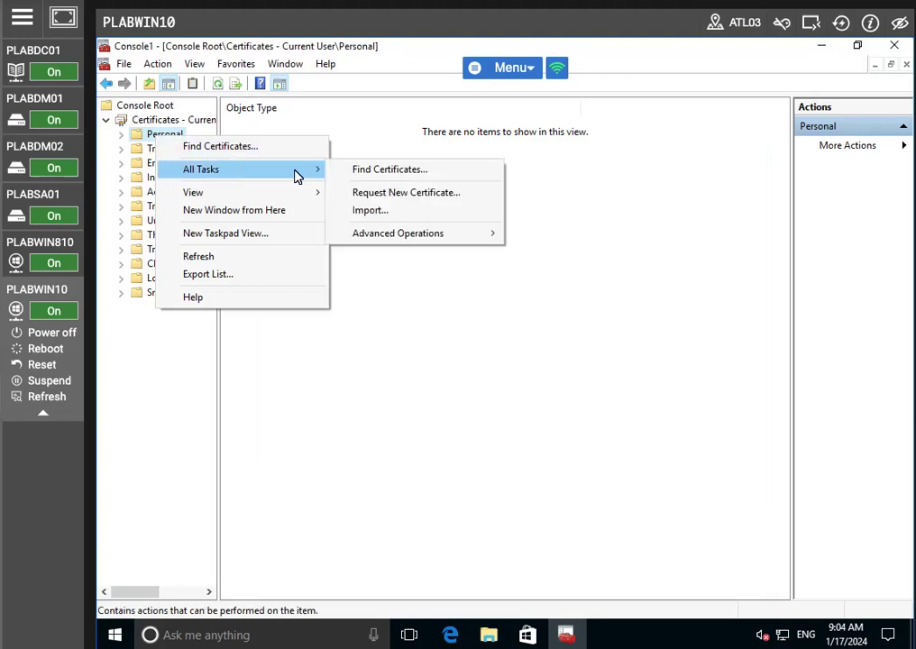
pyautogui.click(406, 195)
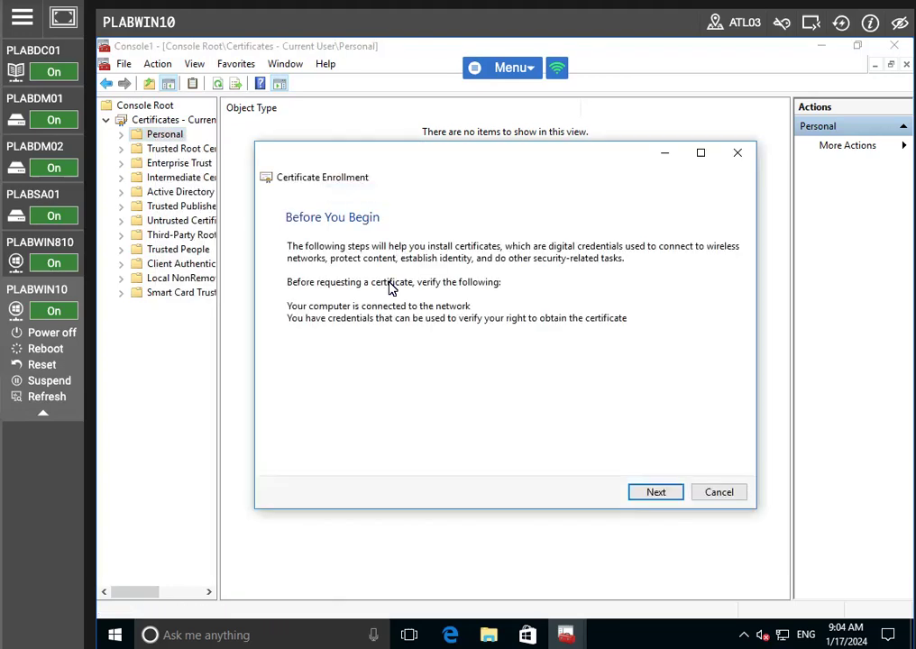
pyautogui.click(655, 492)
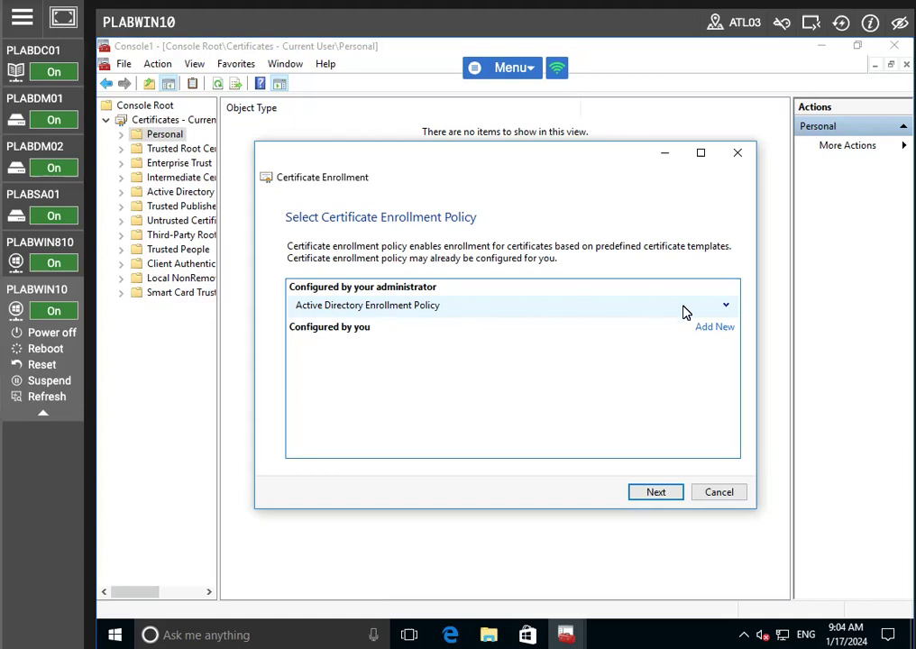
pyautogui.click(725, 307)
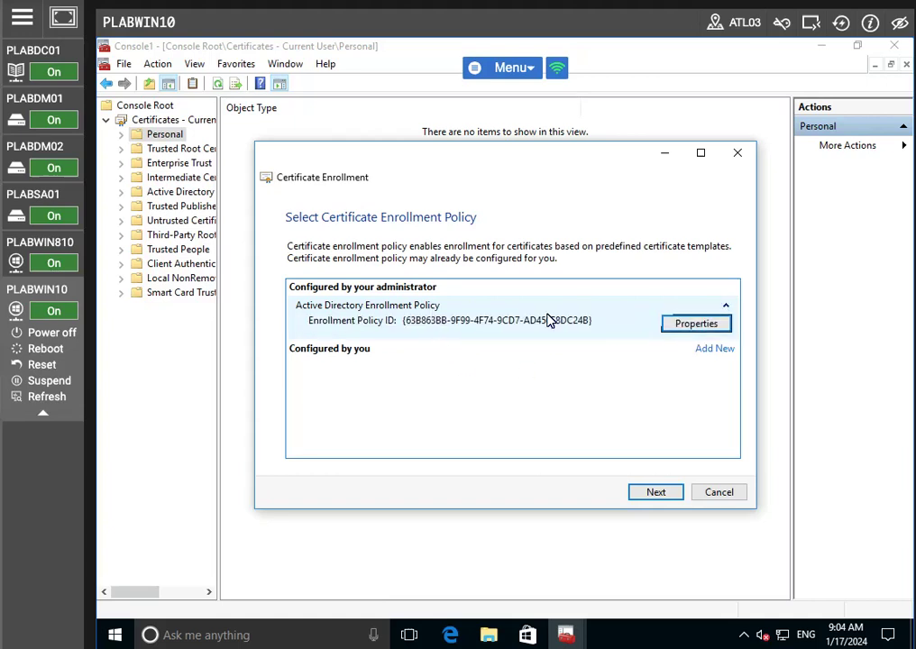
pyautogui.click(689, 325)
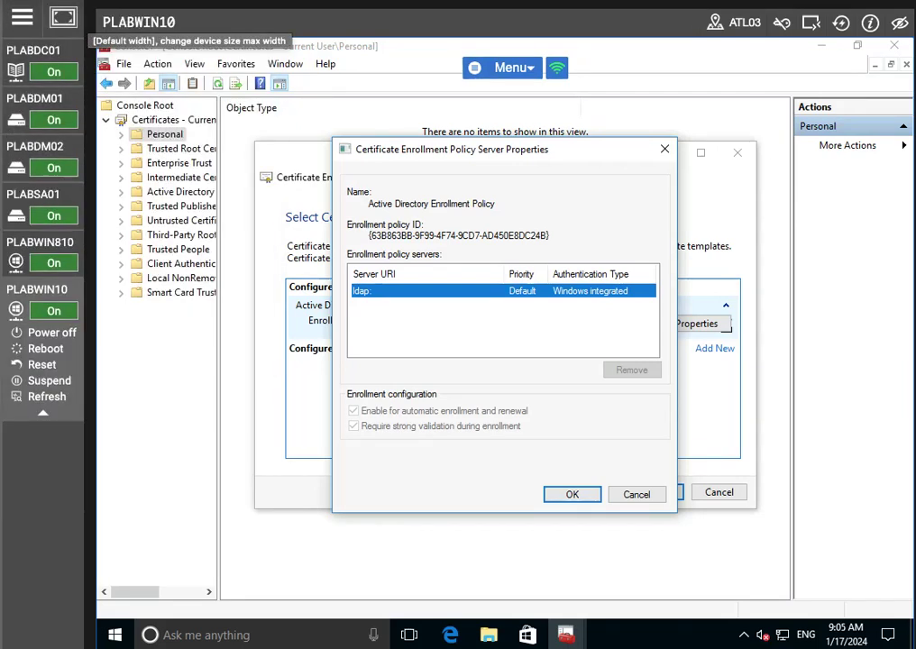
pyautogui.click(636, 496)
pyautogui.click(708, 495)
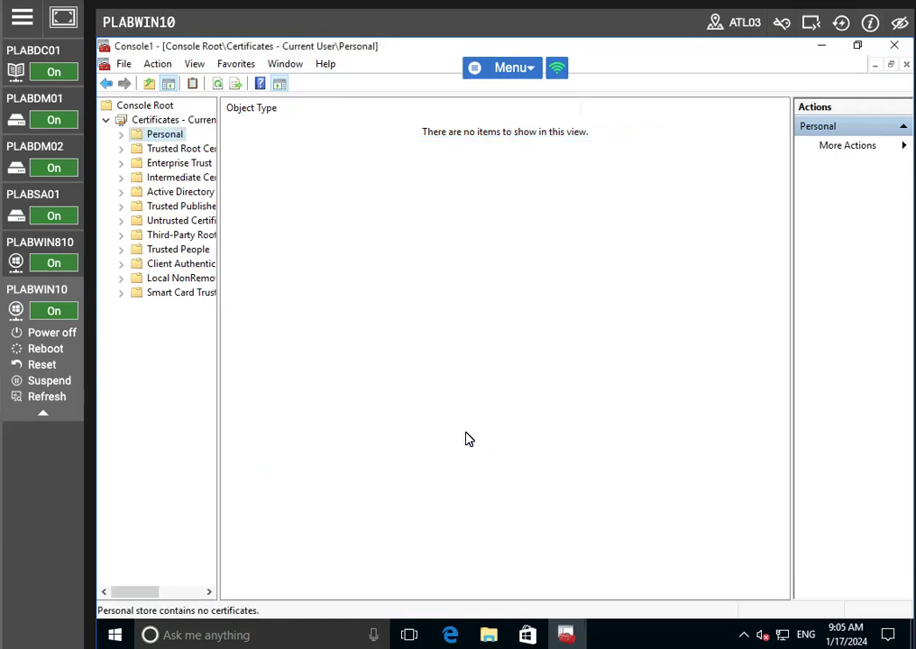
# - Run gpupdate /force in Command Prompt, then close the prompt and the console
pyautogui.press('super')
pyautogui.write('cmd')
pyautogui.press('Return')
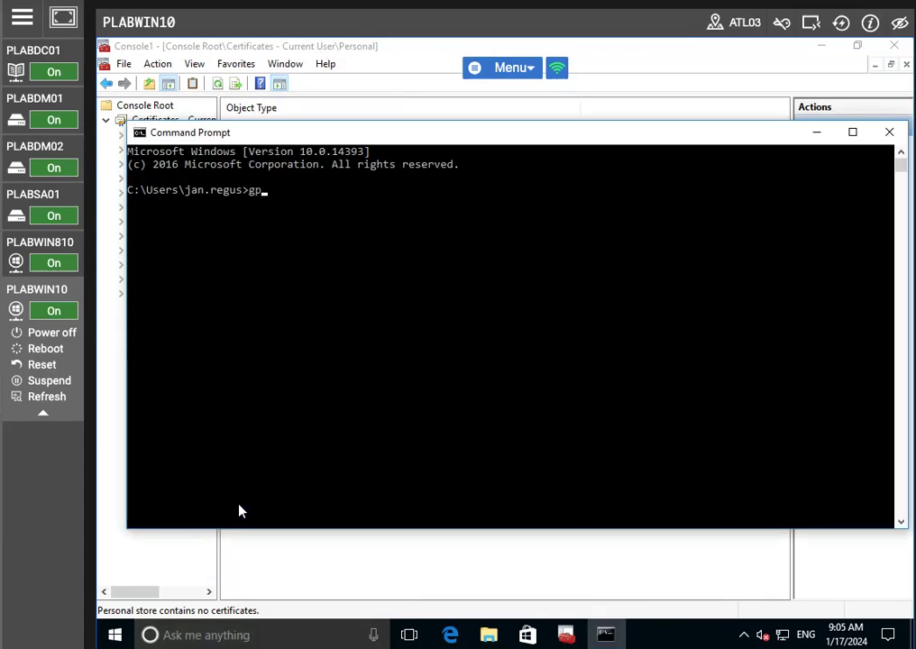
pyautogui.write('gpupdate /force')
pyautogui.press('Return')
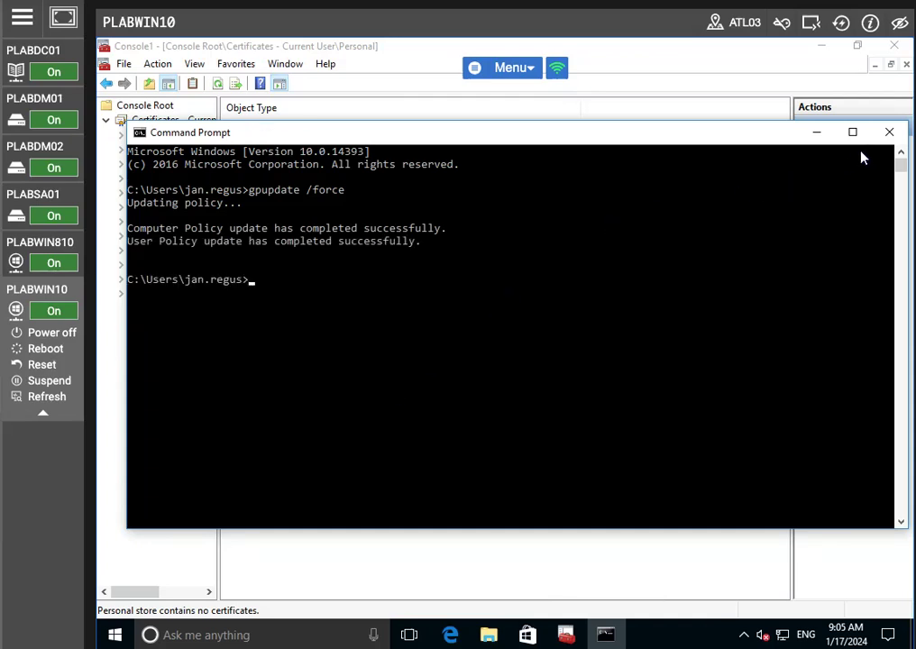
pyautogui.click(889, 132)
pyautogui.click(895, 45)
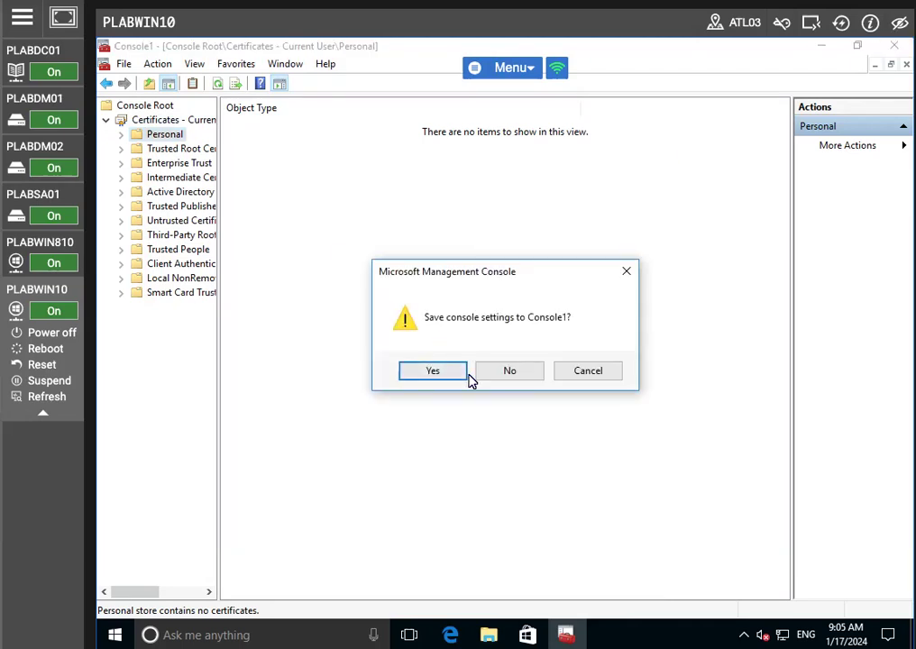
# - Keep Console1 open, refresh the Personal store, and start Request New Certificate on it
pyautogui.click(580, 373)
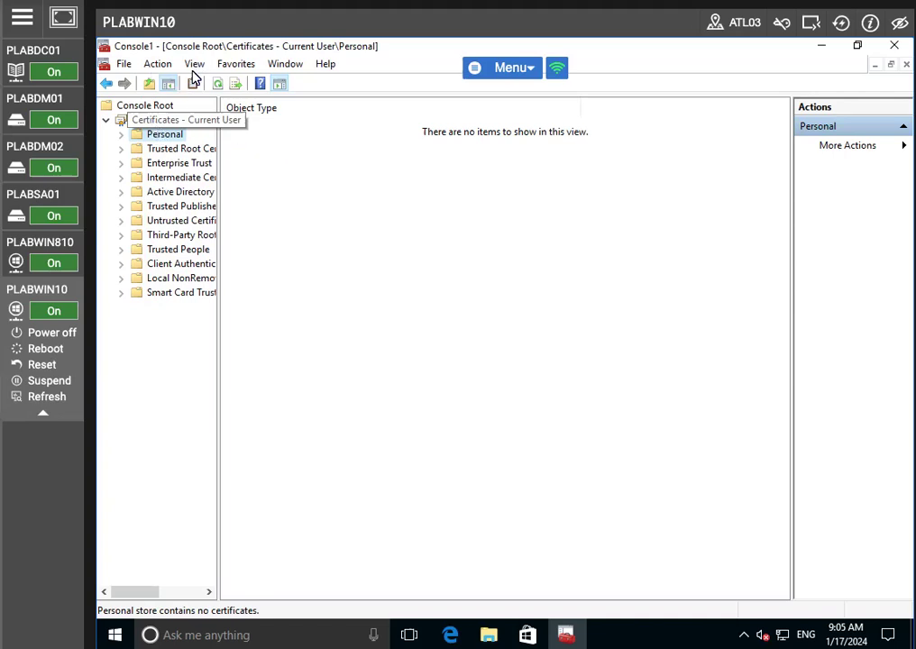
pyautogui.click(146, 67)
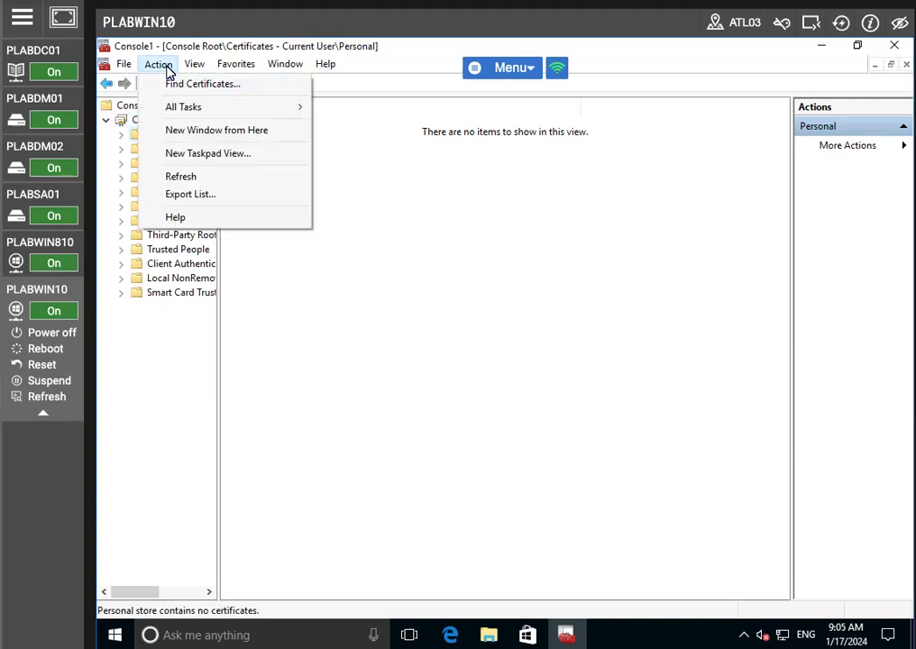
pyautogui.moveTo(127, 67)
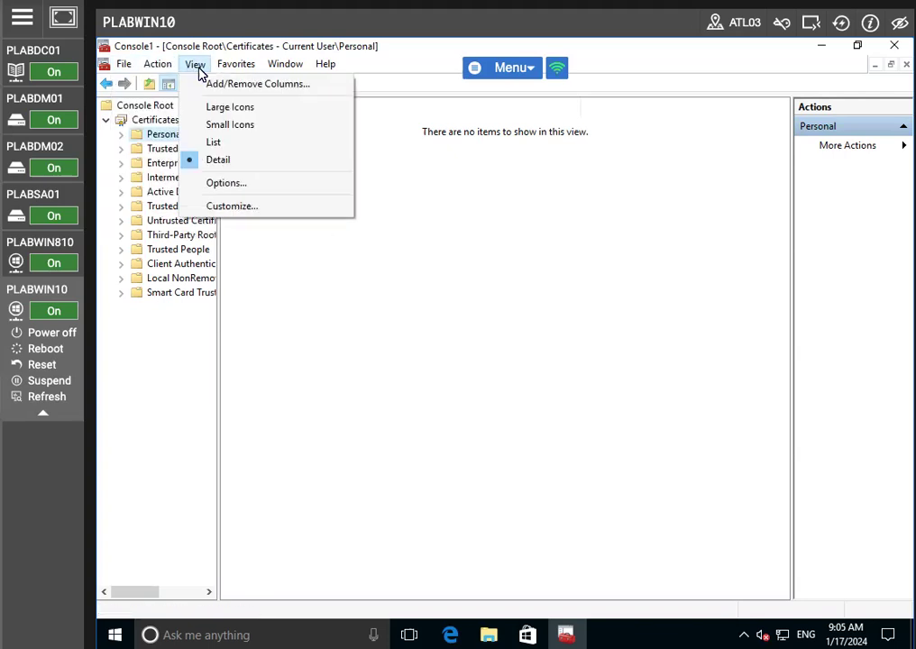
pyautogui.moveTo(298, 72)
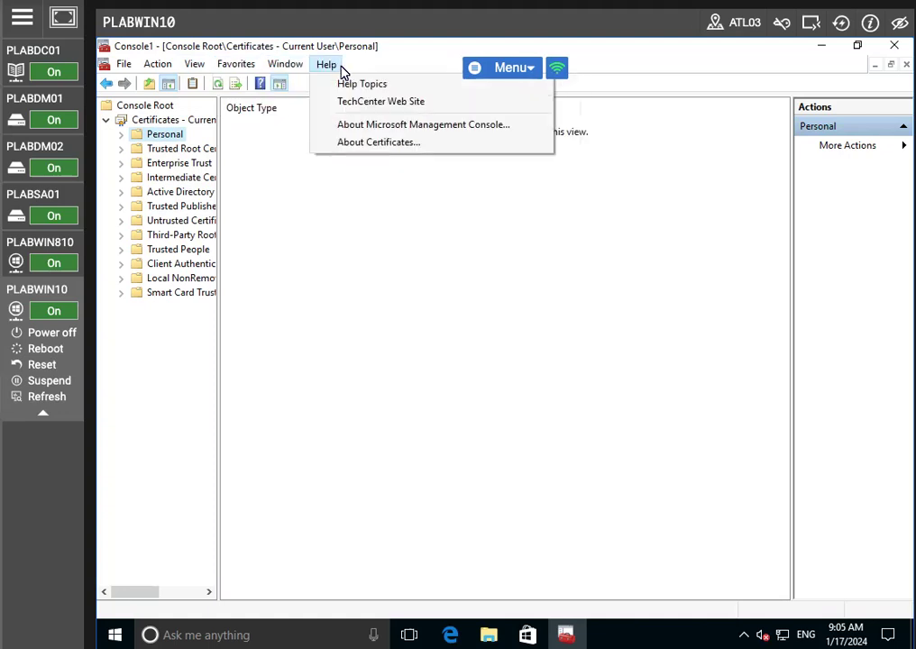
pyautogui.rightClick(384, 343)
pyautogui.click(428, 397)
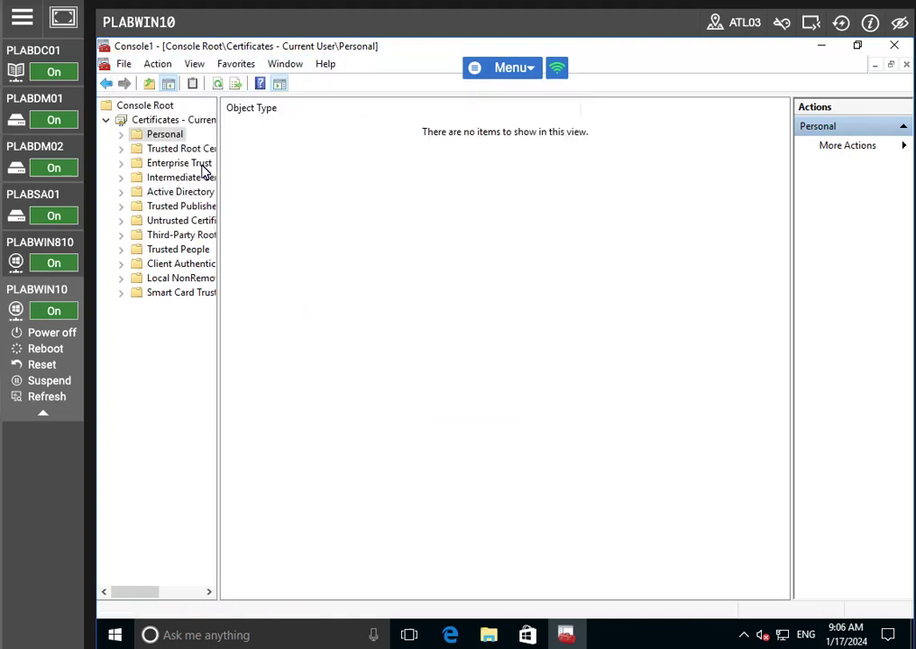
pyautogui.rightClick(155, 136)
pyautogui.moveTo(257, 167)
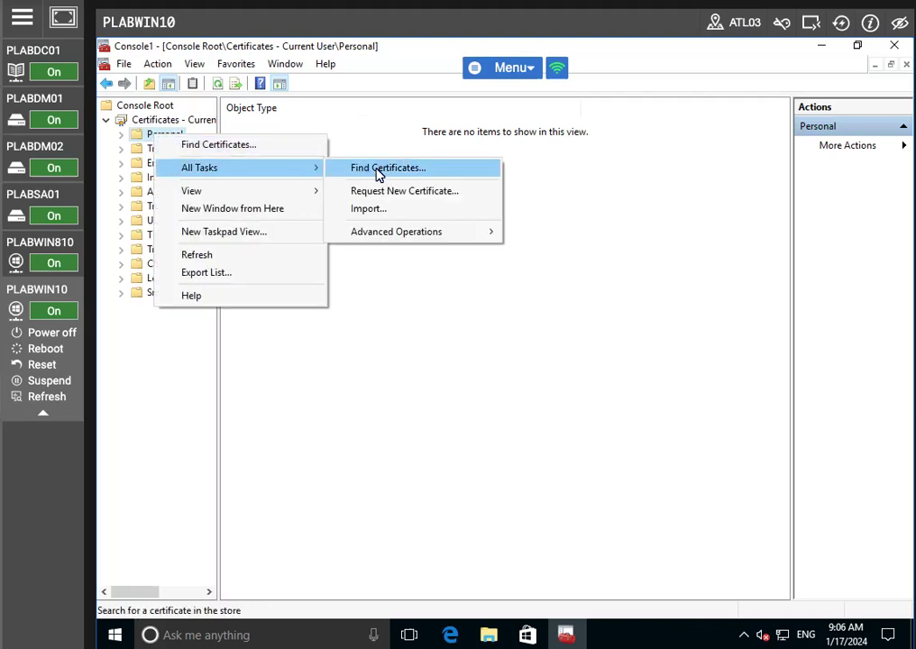
pyautogui.click(379, 189)
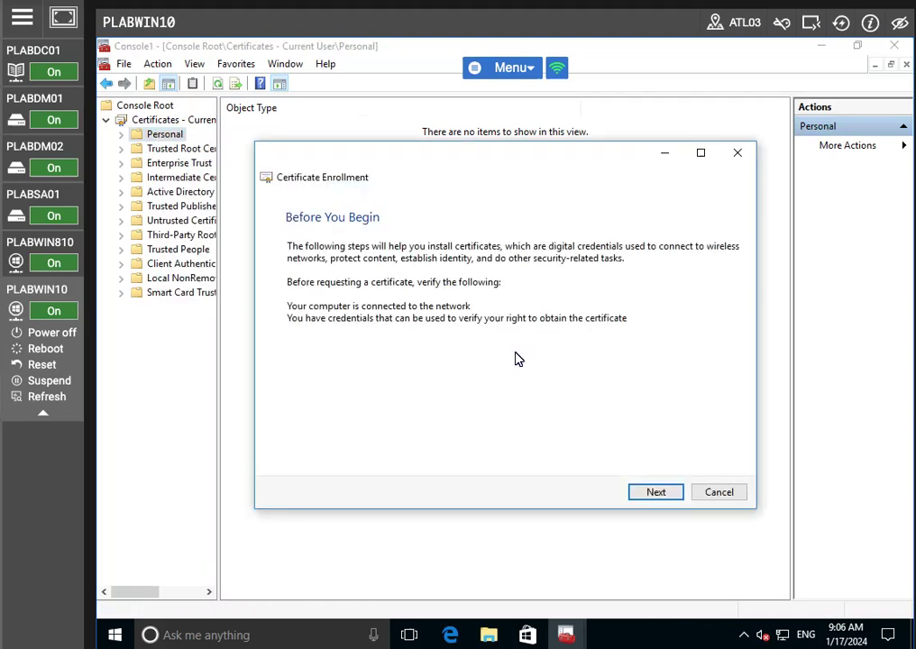
# - Check the enrollment policy properties, cancel the wizard, and close Console1 without saving
pyautogui.click(654, 492)
pyautogui.click(726, 308)
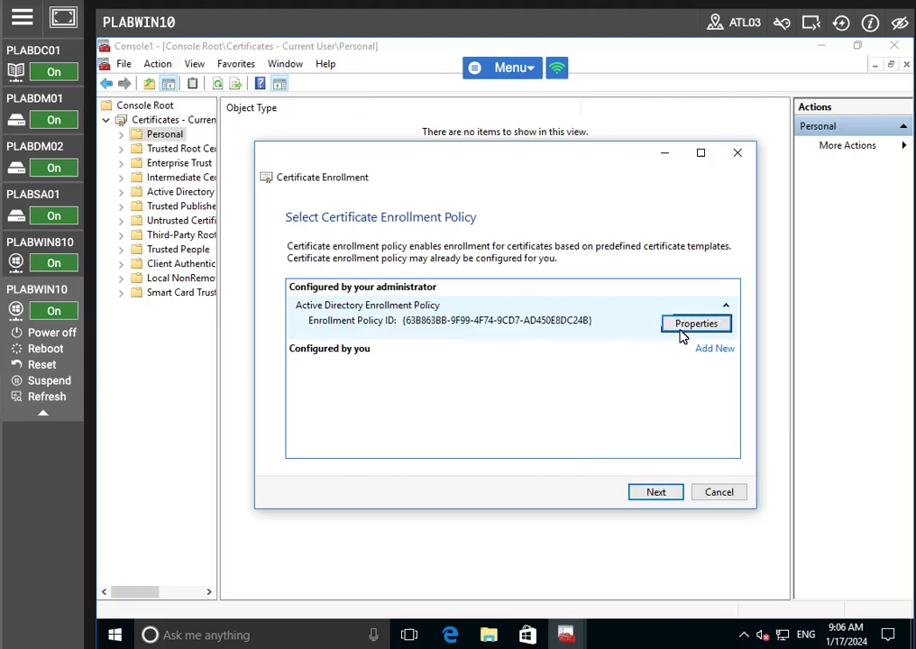
pyautogui.click(687, 325)
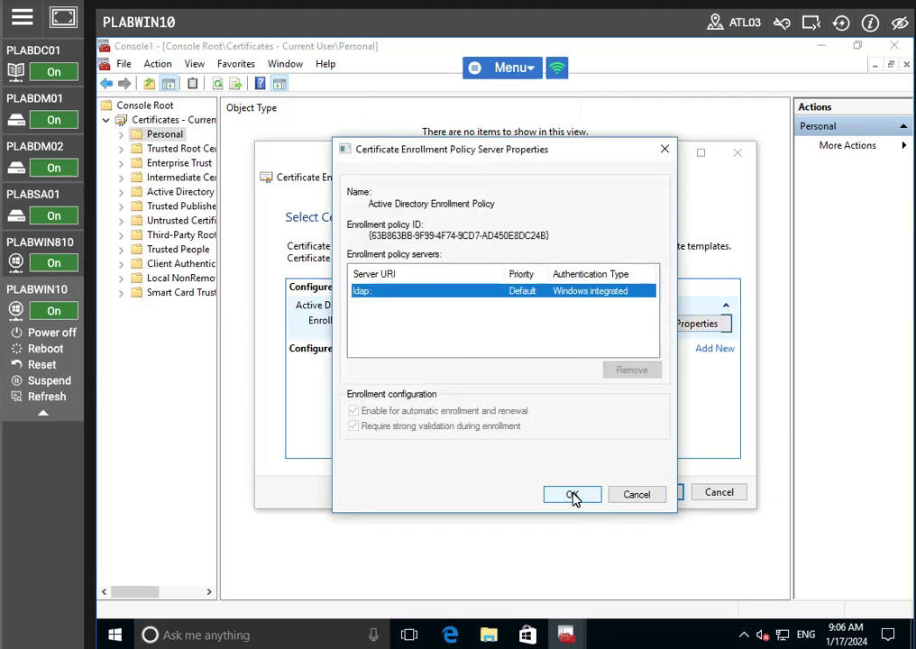
pyautogui.click(446, 330)
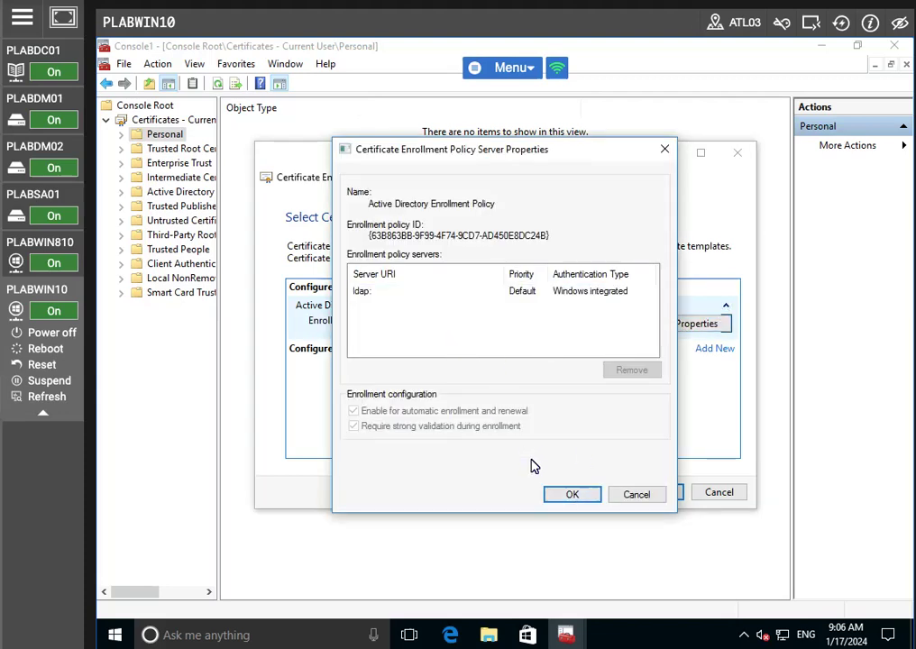
pyautogui.click(570, 495)
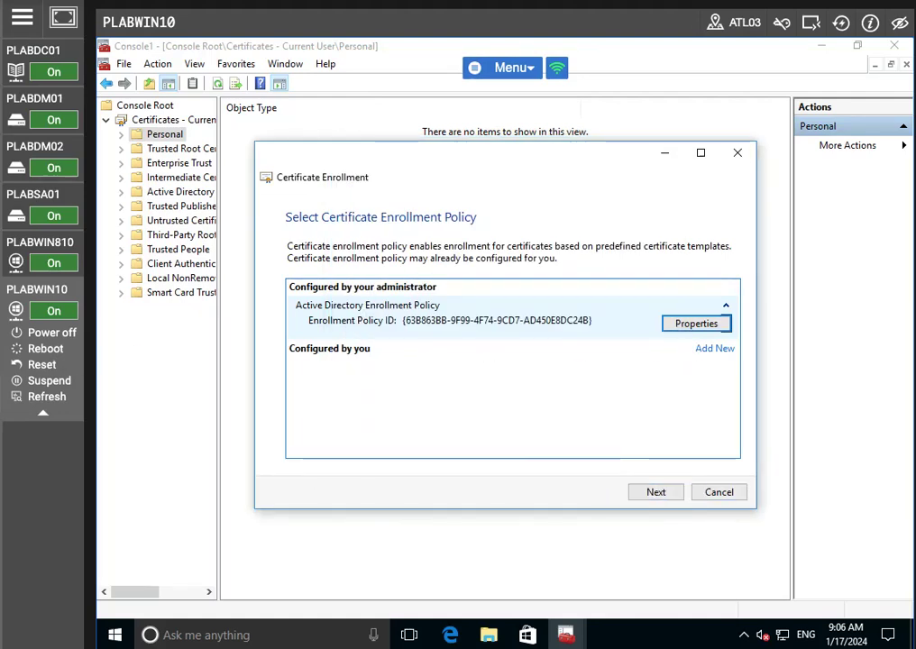
pyautogui.click(709, 491)
pyautogui.click(893, 45)
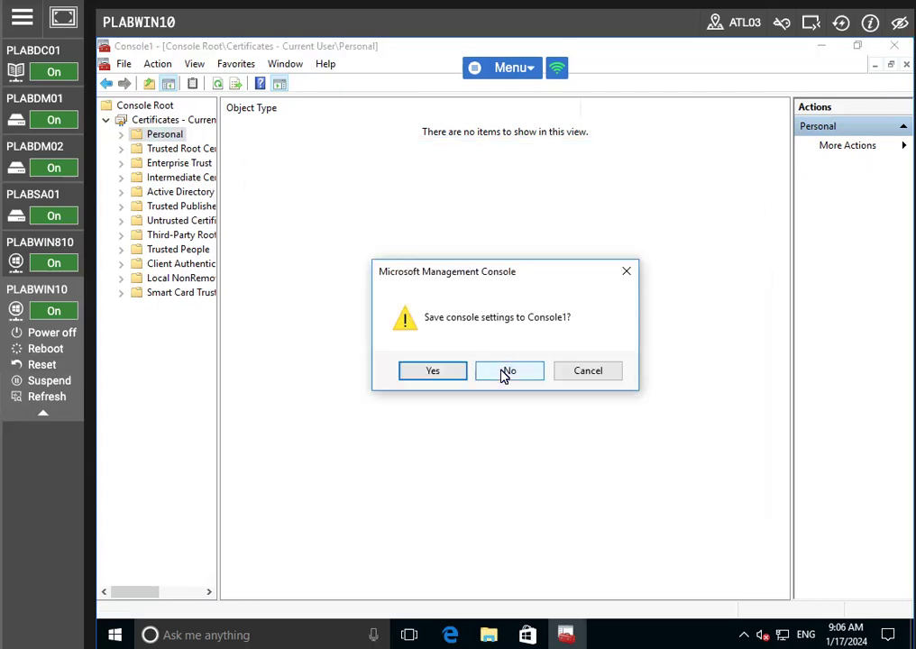
pyautogui.click(527, 375)
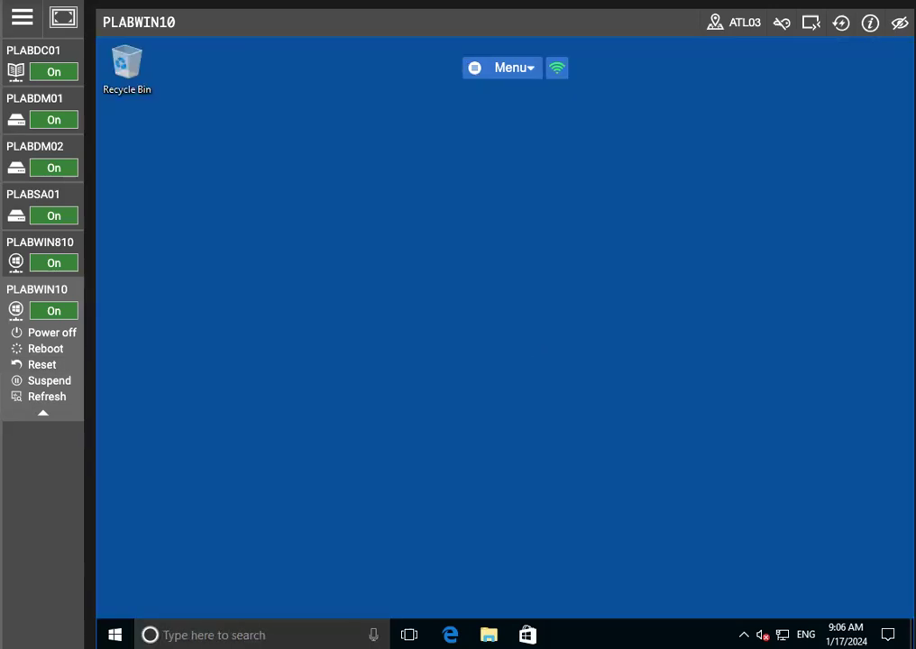
# - Reopen mmc maximized and add the Certificates snap-in for the current user
pyautogui.click(227, 631)
pyautogui.write('m')
pyautogui.press('Return')
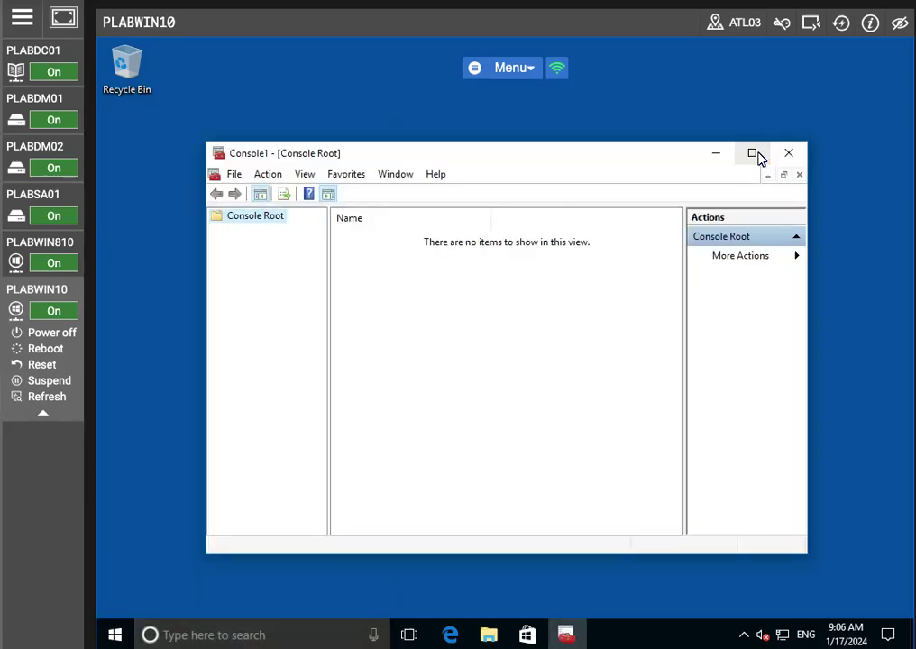
pyautogui.click(753, 154)
pyautogui.click(124, 65)
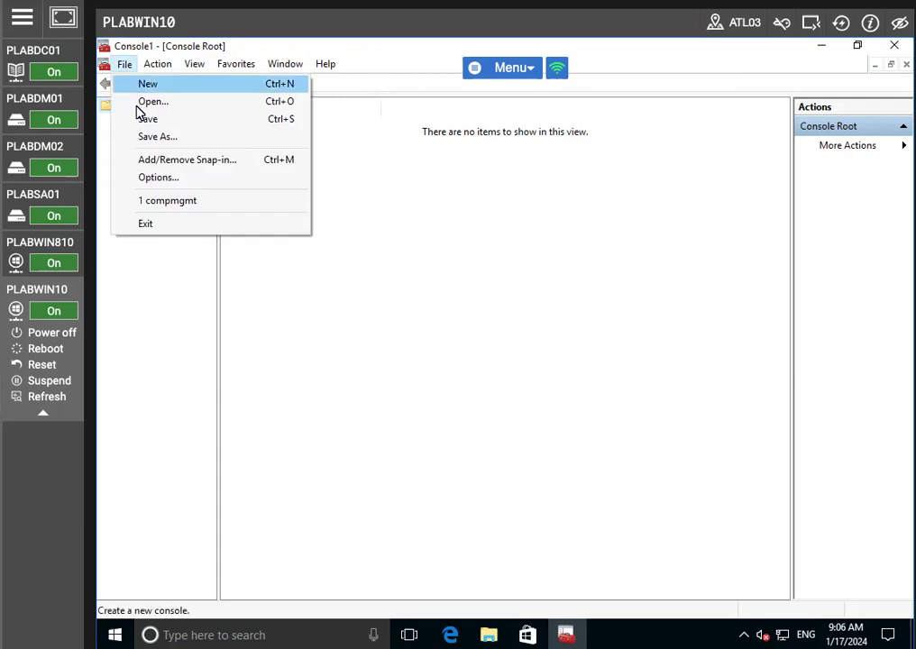
pyautogui.click(147, 162)
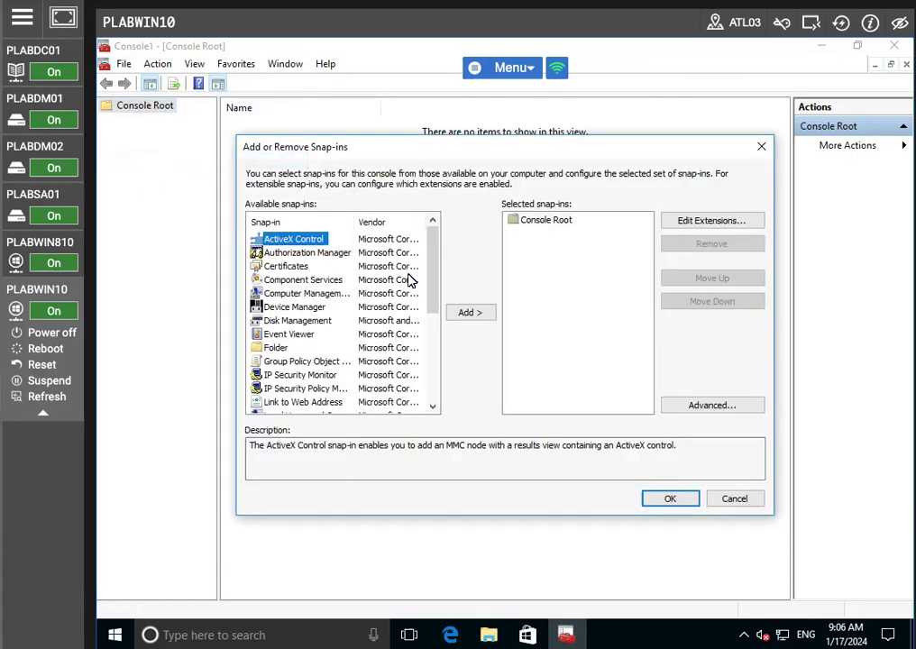
pyautogui.click(309, 270)
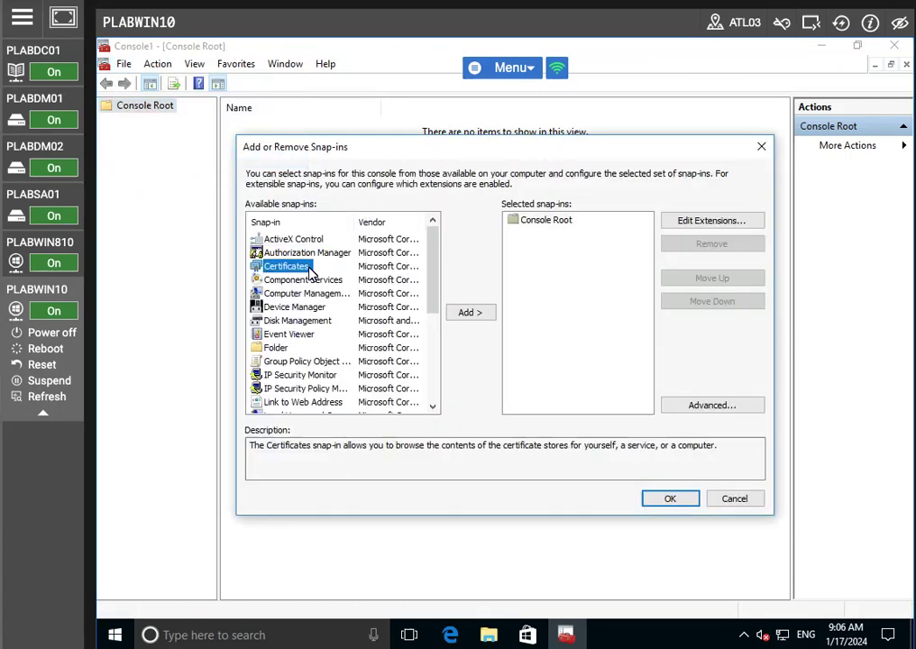
pyautogui.click(467, 312)
pyautogui.click(660, 501)
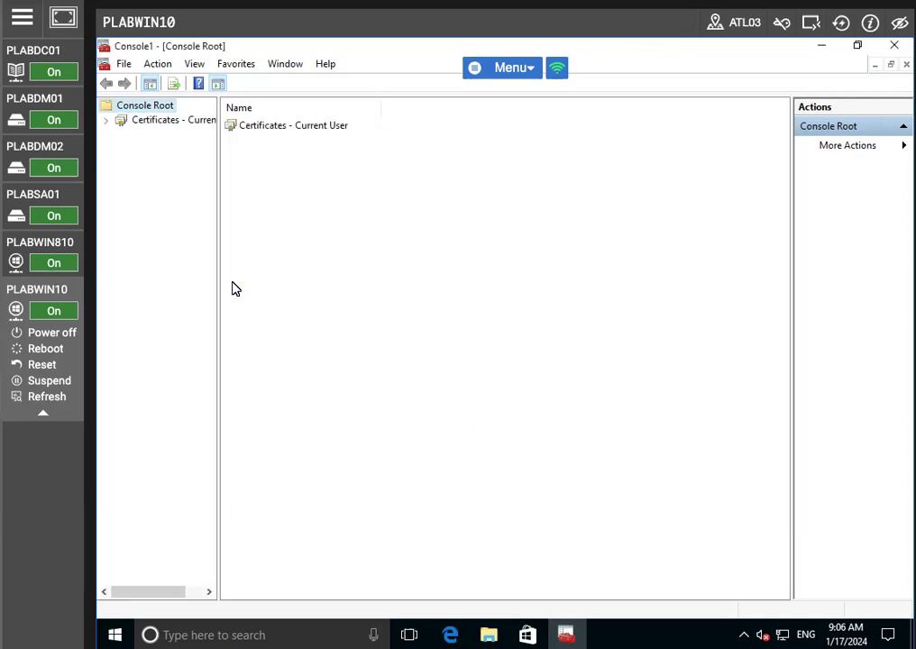
# - Expand Certificates - Current User and select its empty Personal store
pyautogui.click(161, 121)
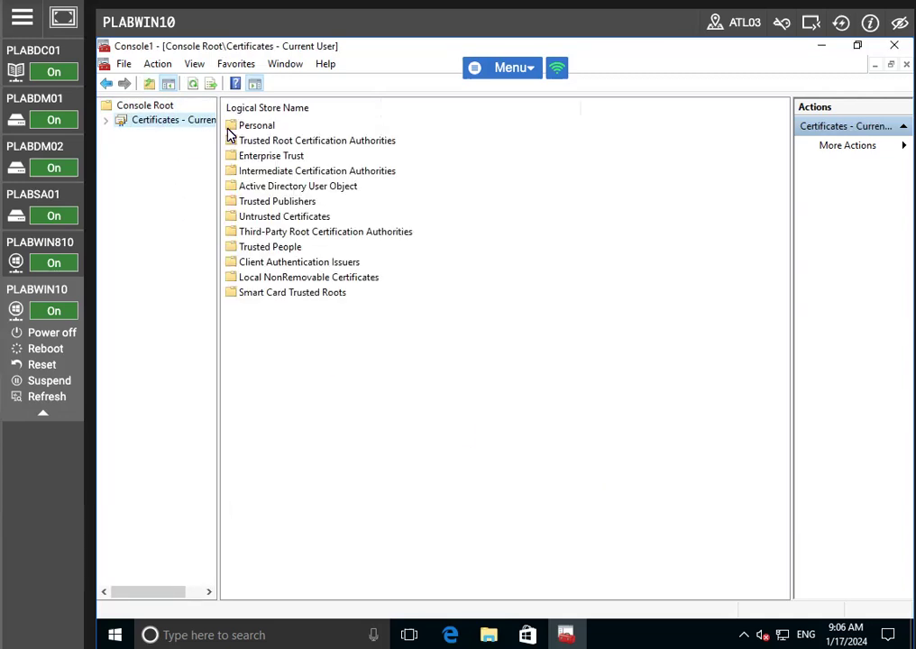
pyautogui.click(242, 126)
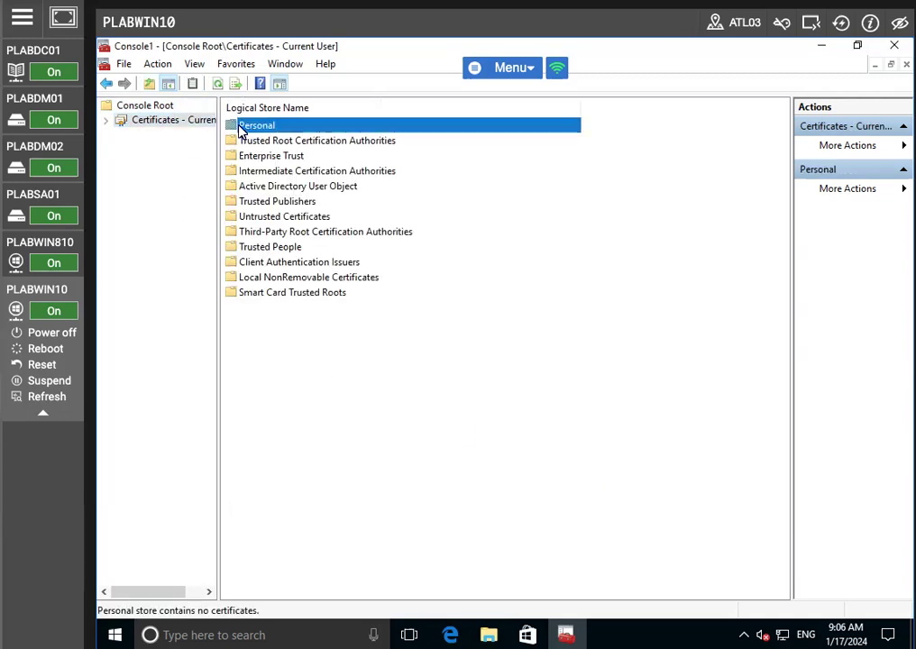
pyautogui.click(105, 121)
pyautogui.click(163, 134)
# - Request a new certificate for Personal and advance to the available certificate list
pyautogui.rightClick(160, 137)
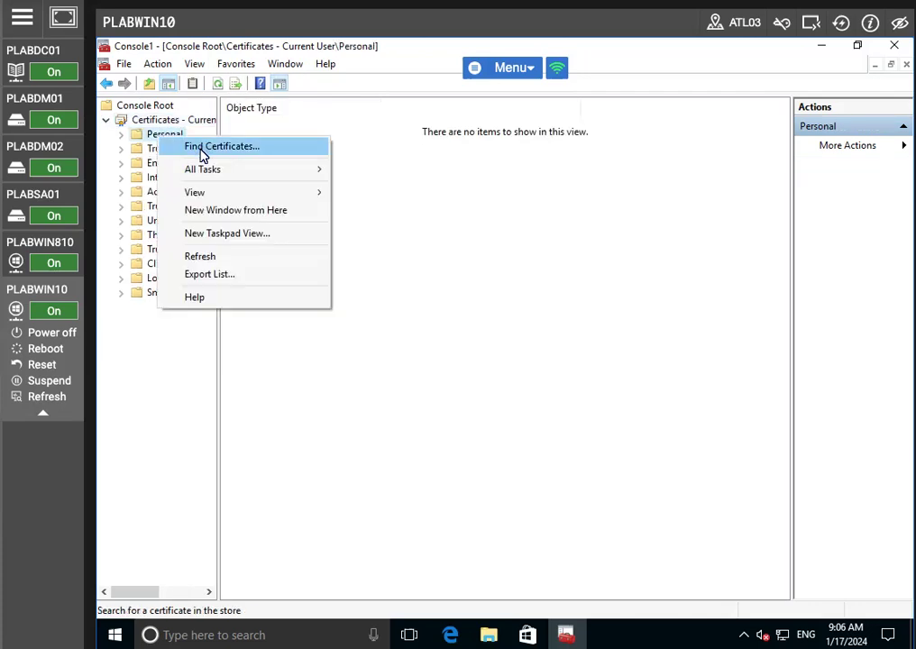
pyautogui.moveTo(216, 170)
pyautogui.click(371, 197)
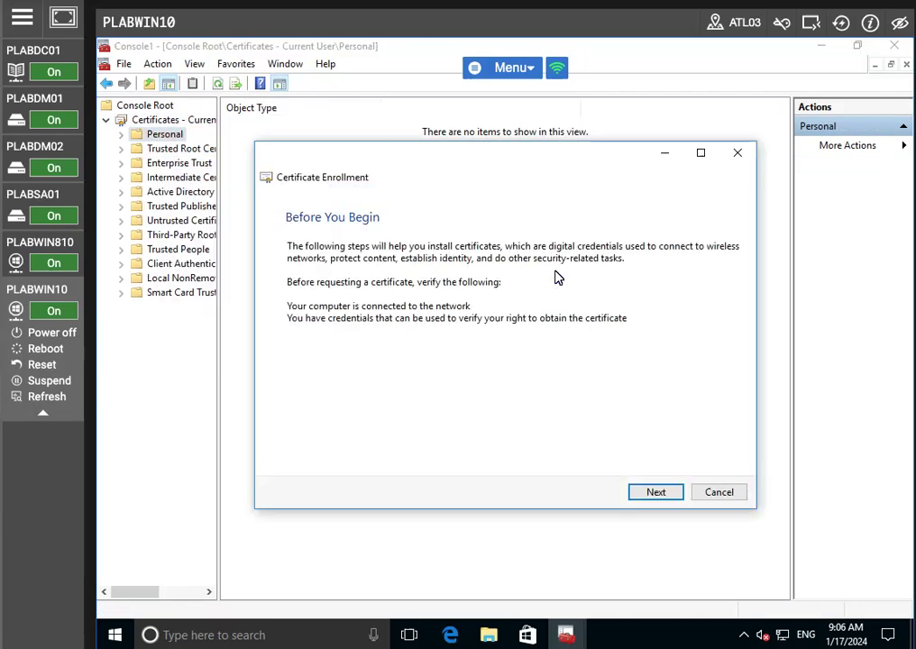
pyautogui.click(648, 496)
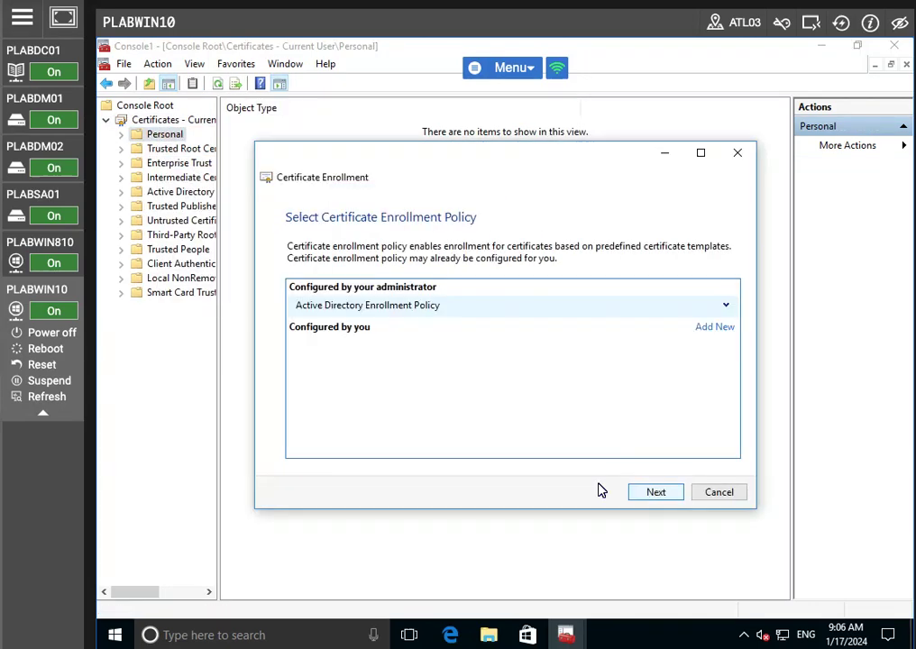
pyautogui.click(725, 307)
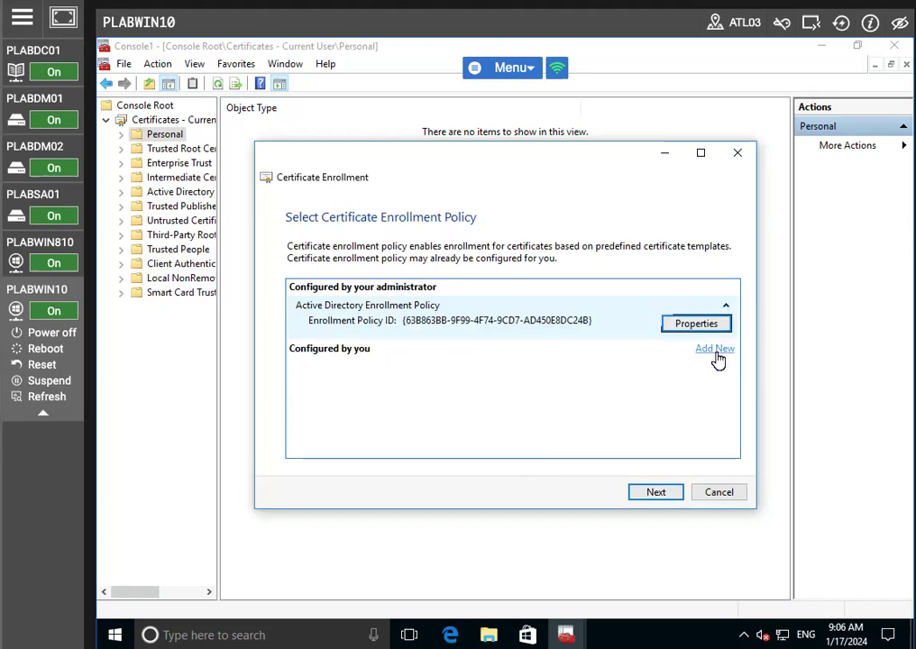
pyautogui.click(656, 495)
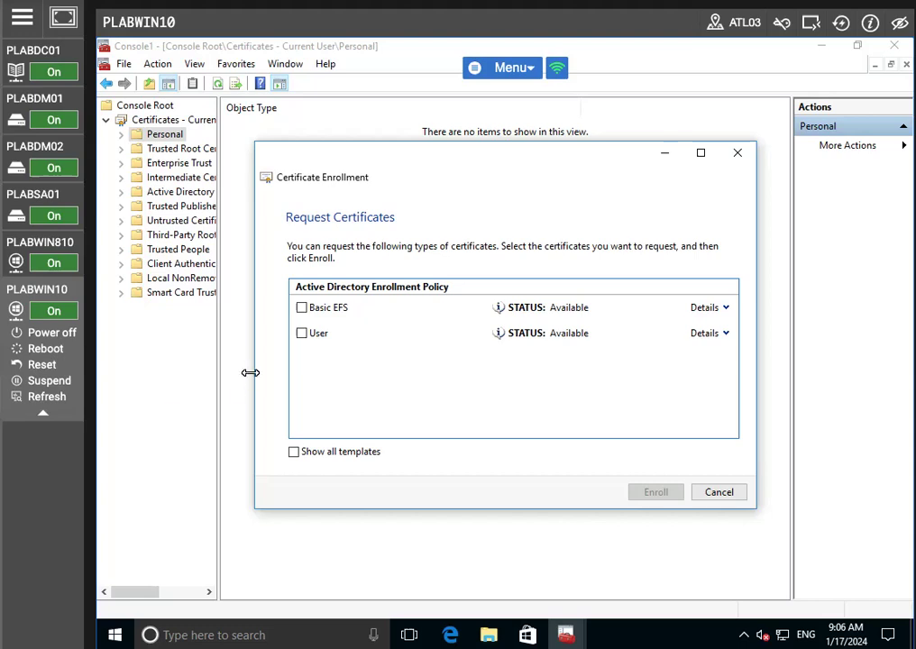
# - Tick User, untick PRACTICELABS-PLABDC01-CA in its properties, then enroll and finish
pyautogui.click(302, 333)
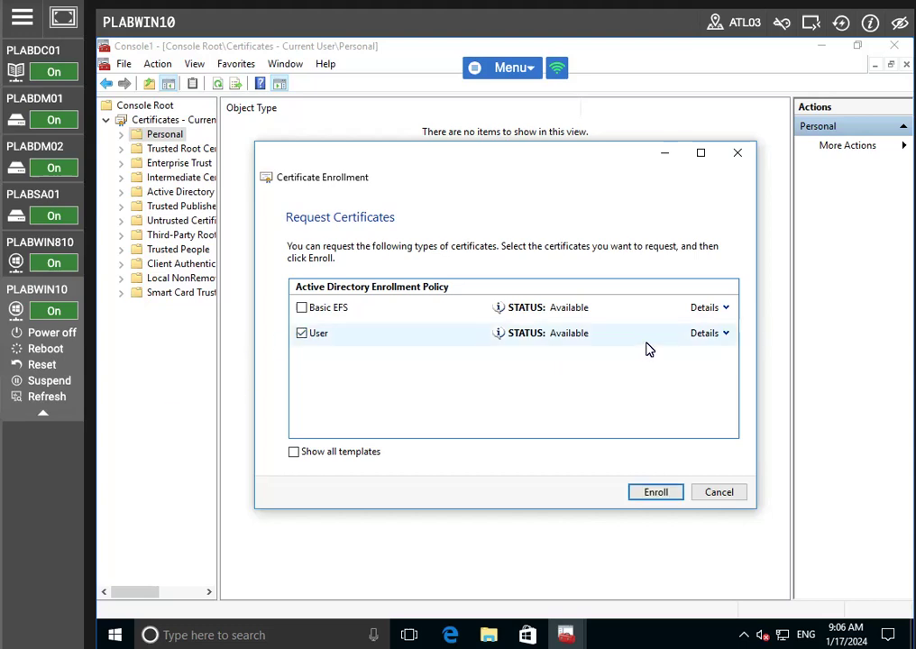
pyautogui.click(727, 333)
pyautogui.click(690, 423)
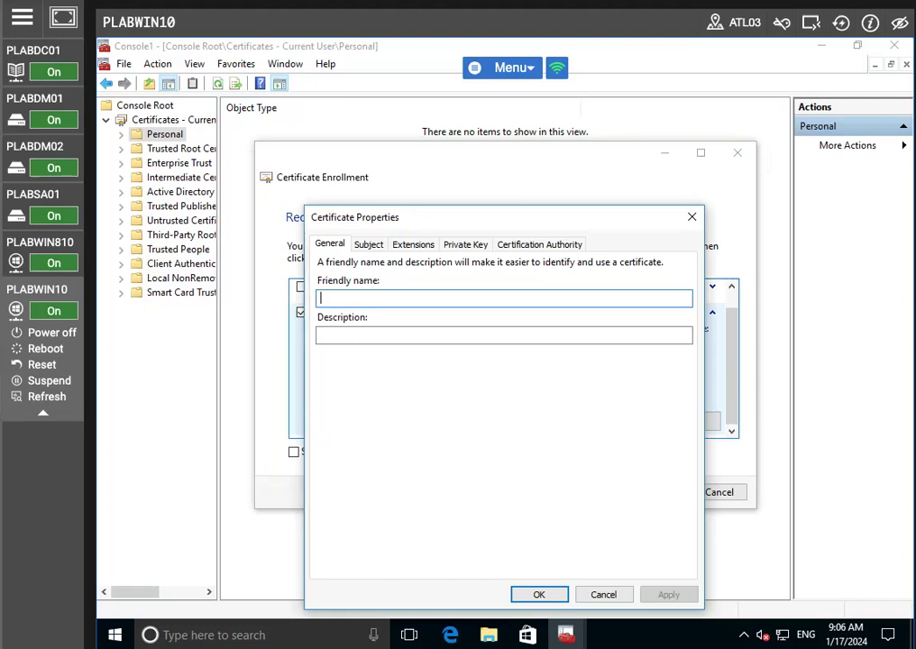
pyautogui.click(540, 244)
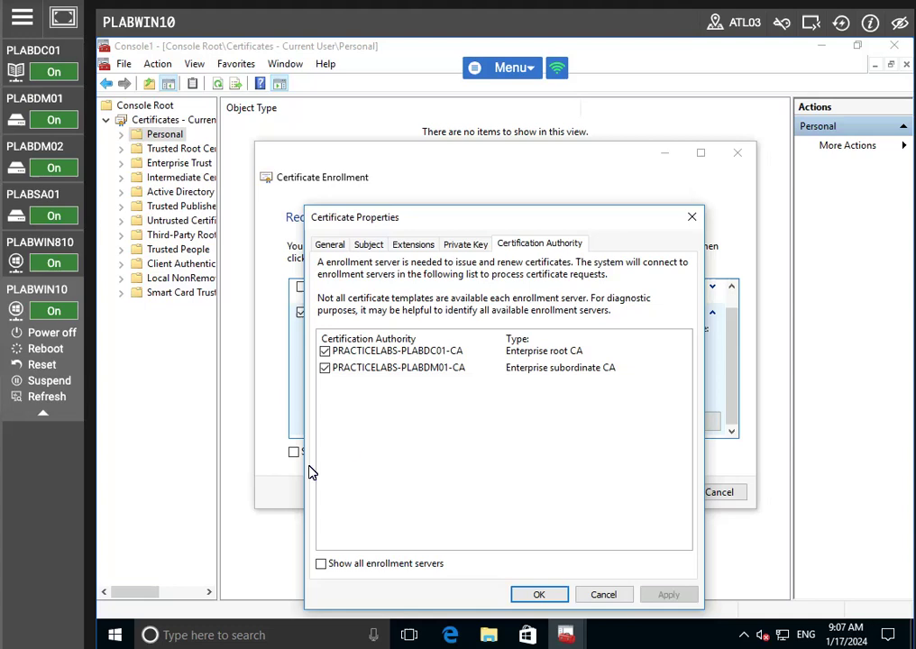
pyautogui.click(325, 352)
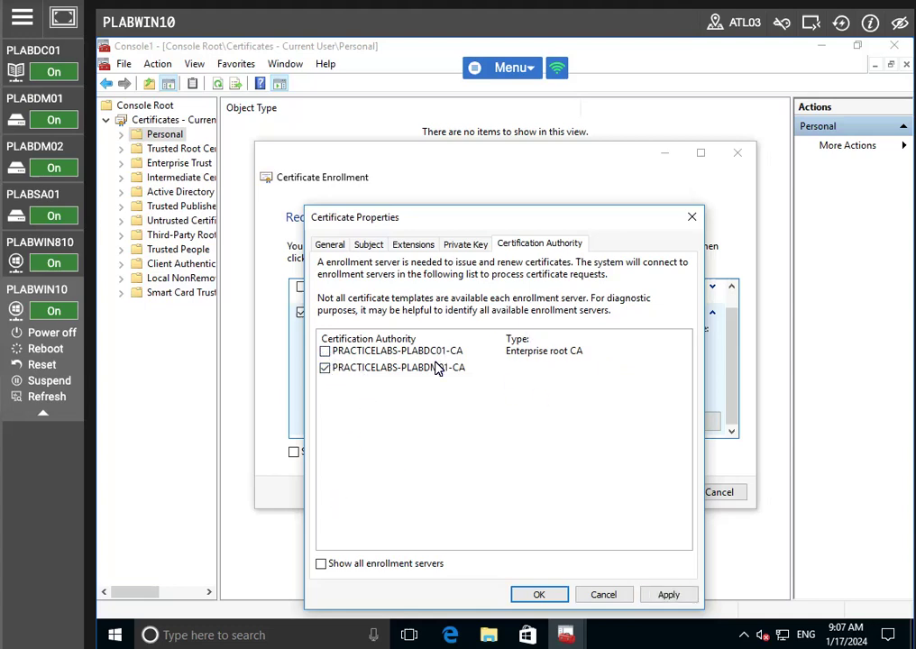
pyautogui.click(669, 598)
pyautogui.click(539, 595)
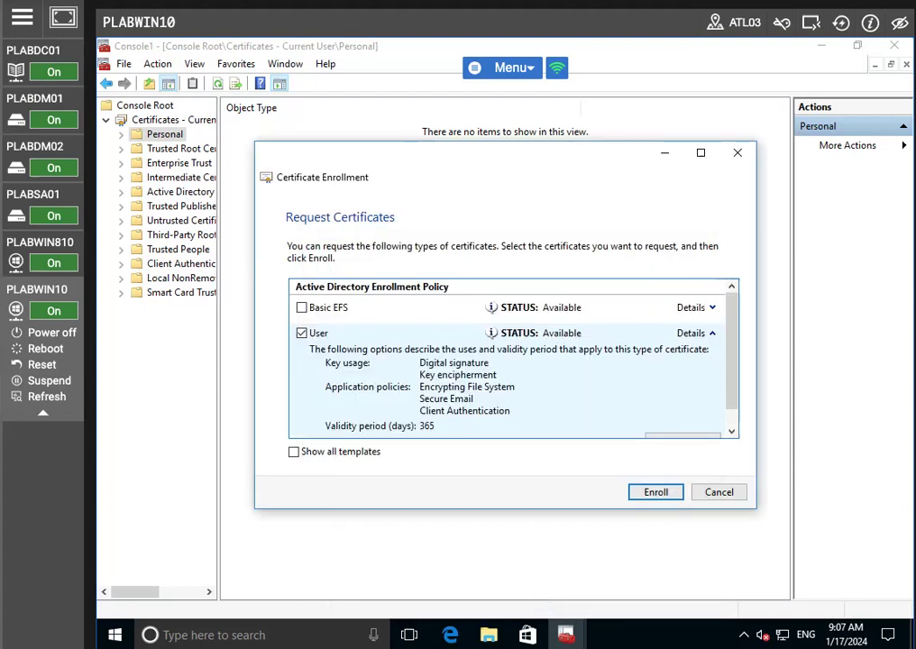
pyautogui.click(647, 492)
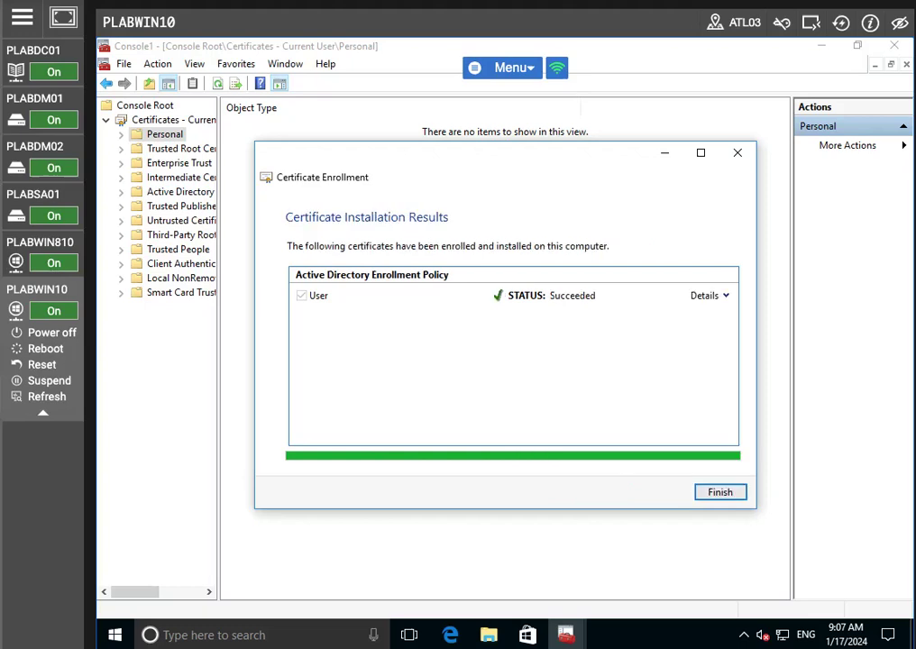
pyautogui.click(722, 495)
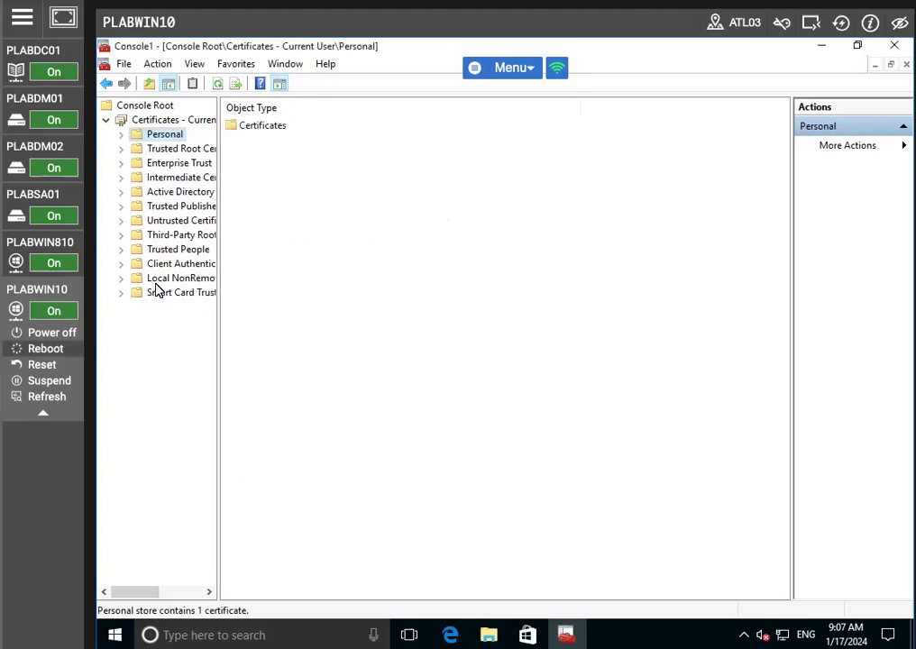
# - Show the Personal certificate from PRACTICELABS-PLABDM01-CA expiring 1/16/2025, then switch to PLABDM01
pyautogui.click(121, 135)
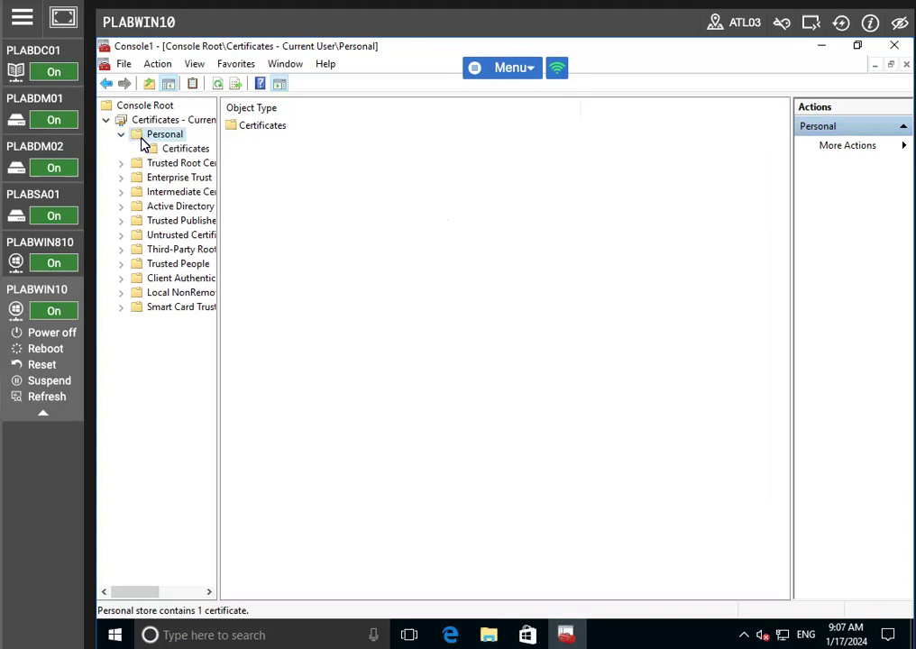
pyautogui.click(185, 148)
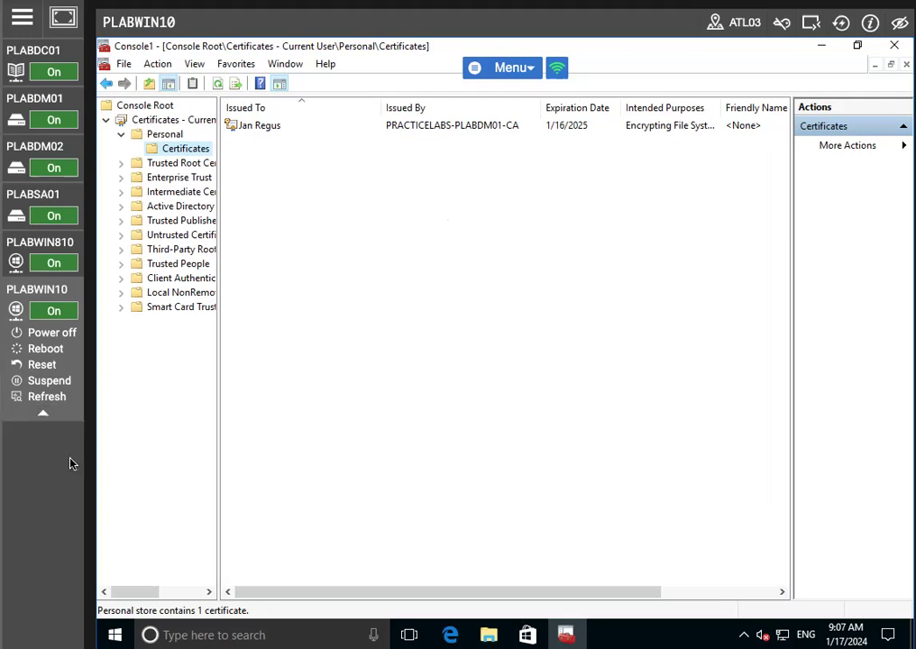
pyautogui.click(34, 99)
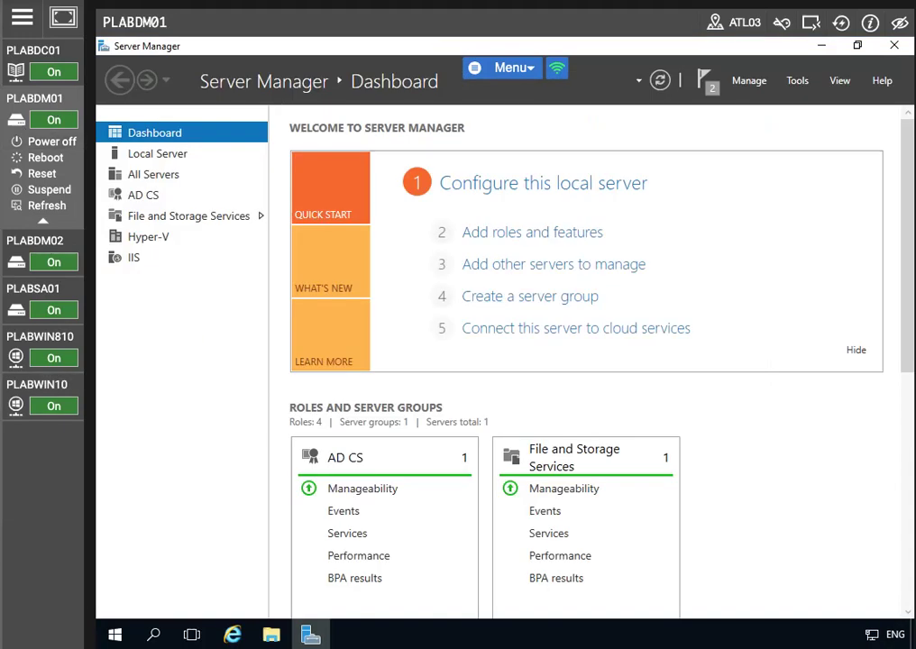
# - Open the Certification Authority console maximized and view Issued Certificates, selecting request ID 3
pyautogui.click(797, 82)
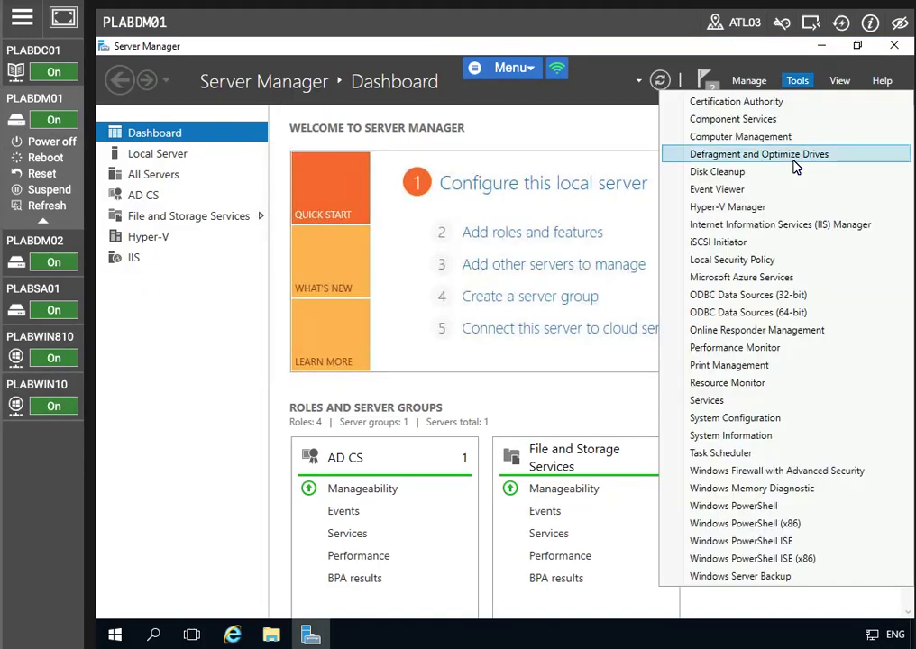
pyautogui.click(722, 103)
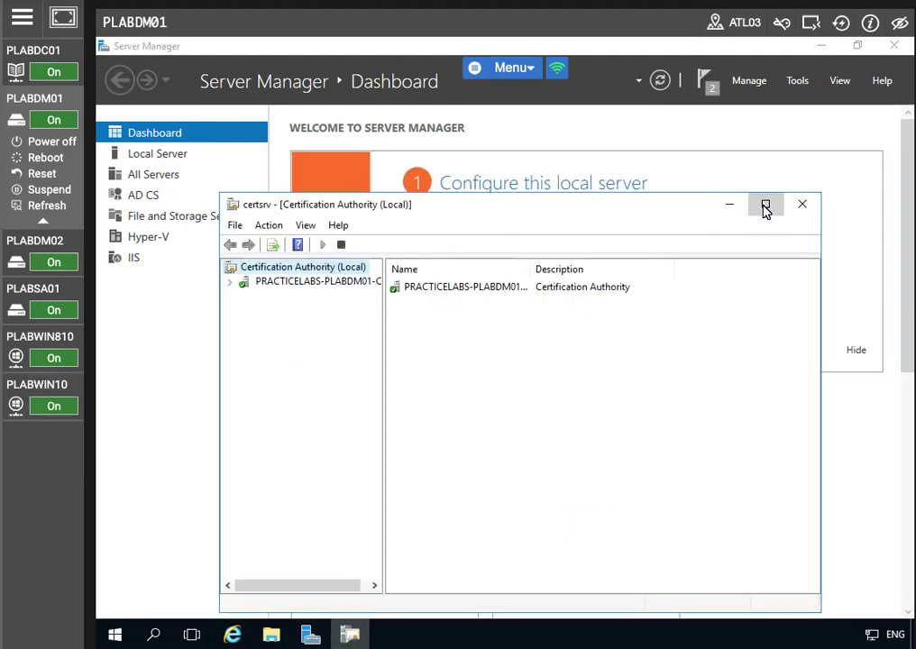
pyautogui.click(765, 203)
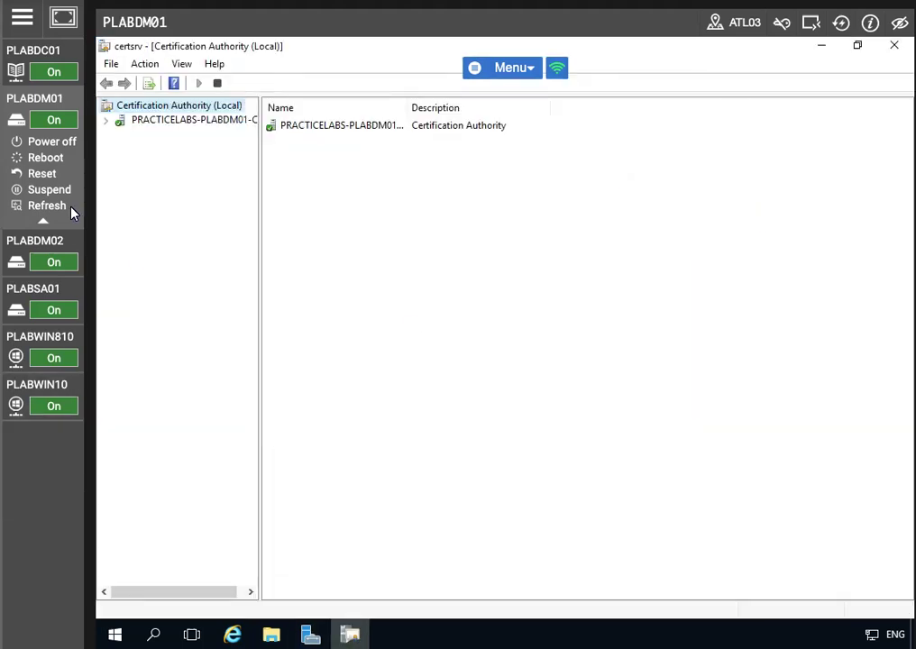
pyautogui.click(106, 121)
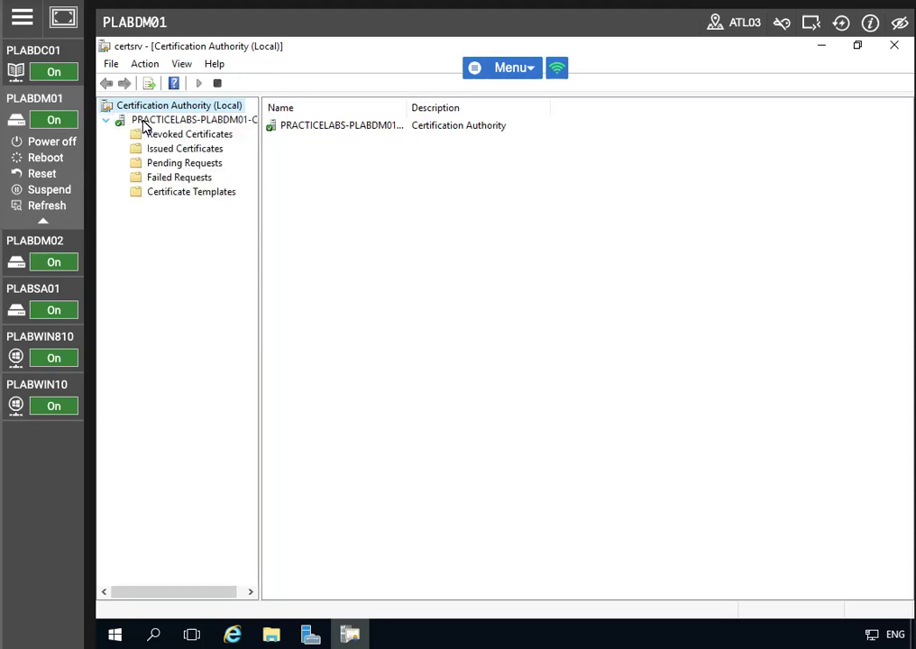
pyautogui.click(175, 152)
pyautogui.click(359, 127)
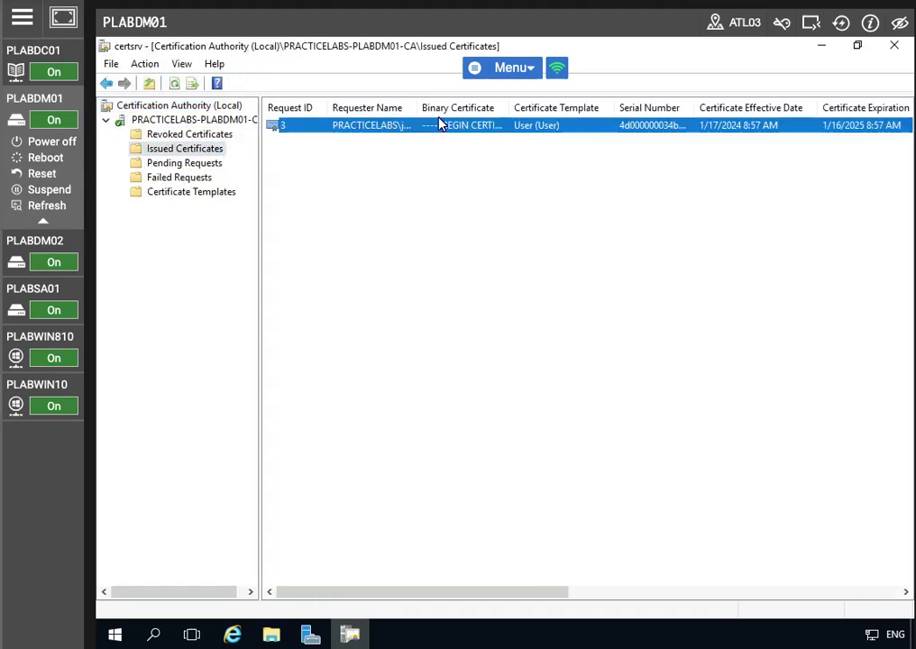
pyautogui.moveTo(418, 108); pyautogui.dragTo(475, 108)
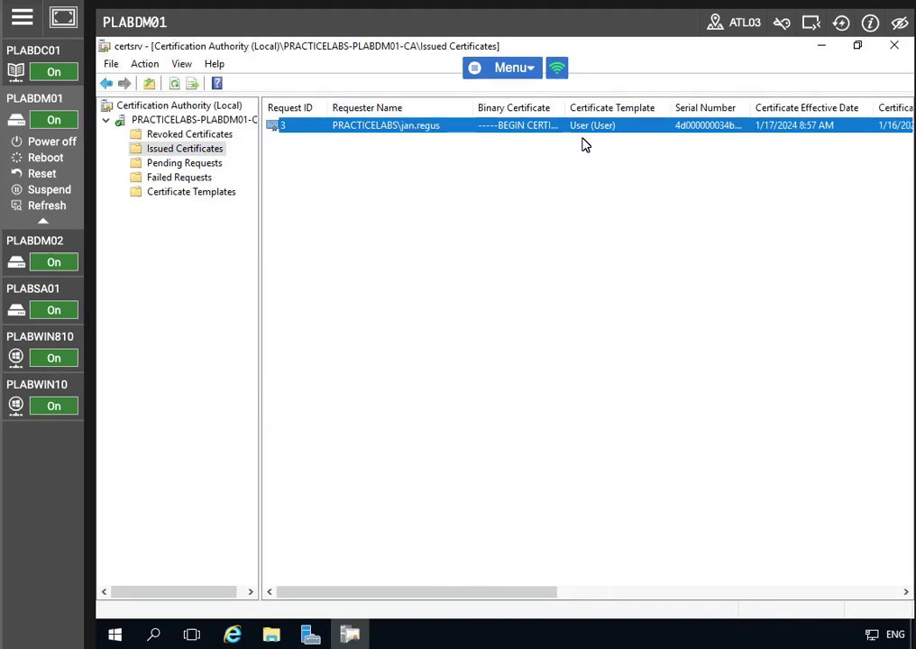
# - Revoke the certificate with request ID 3 and confirm
pyautogui.rightClick(417, 133)
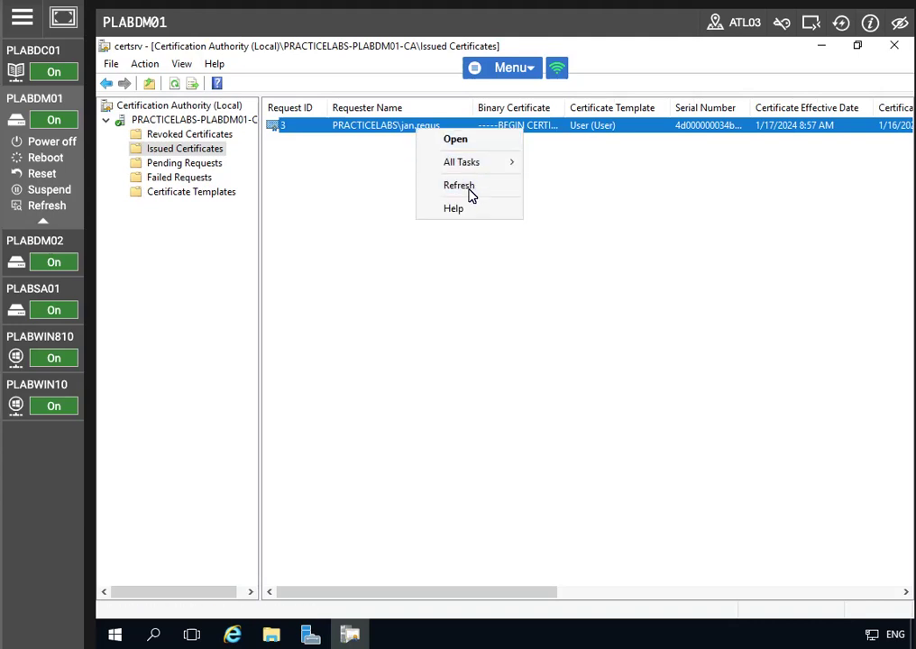
pyautogui.moveTo(468, 164)
pyautogui.click(582, 203)
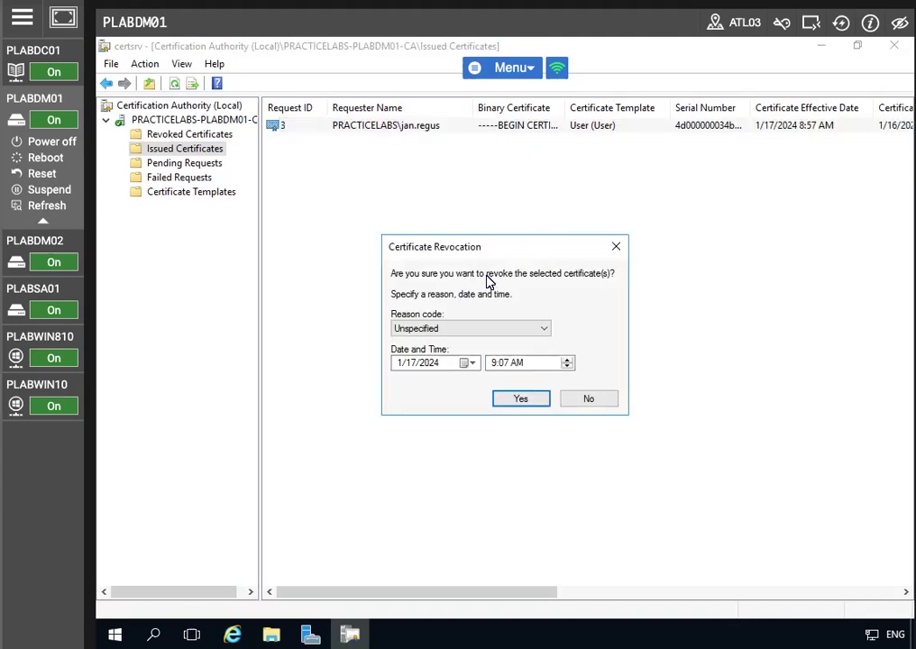
pyautogui.click(520, 398)
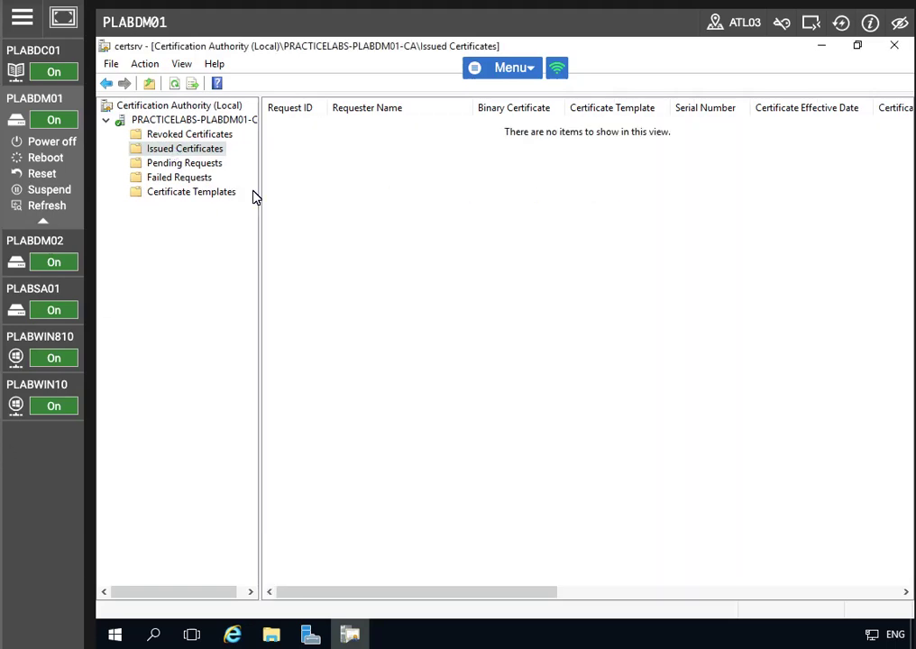
# - From the Revoked Certificates folder listing request ID 3, publish a new complete CRL
pyautogui.click(223, 135)
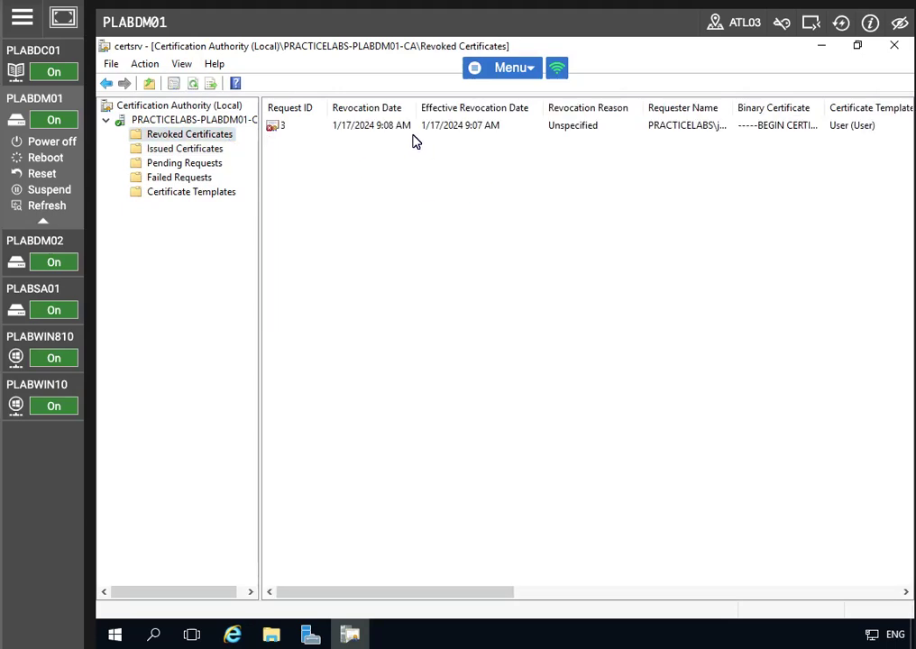
pyautogui.click(412, 128)
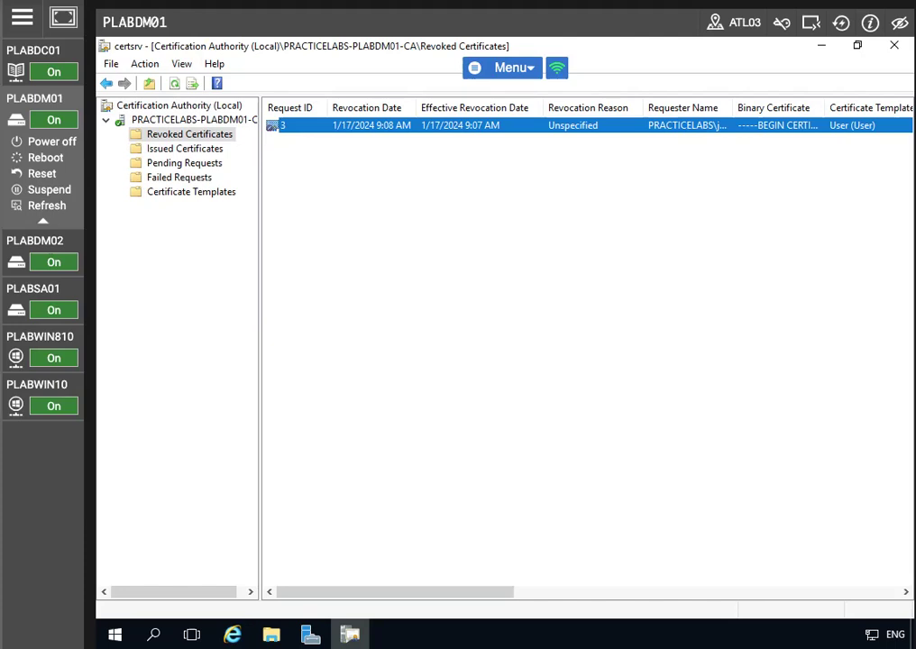
pyautogui.rightClick(184, 139)
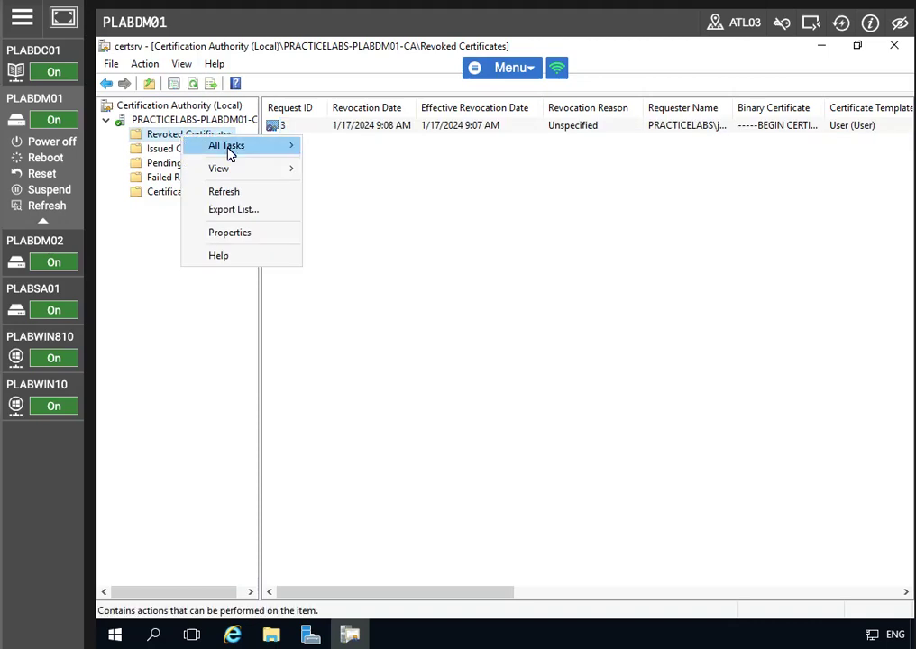
pyautogui.moveTo(229, 151)
pyautogui.click(379, 147)
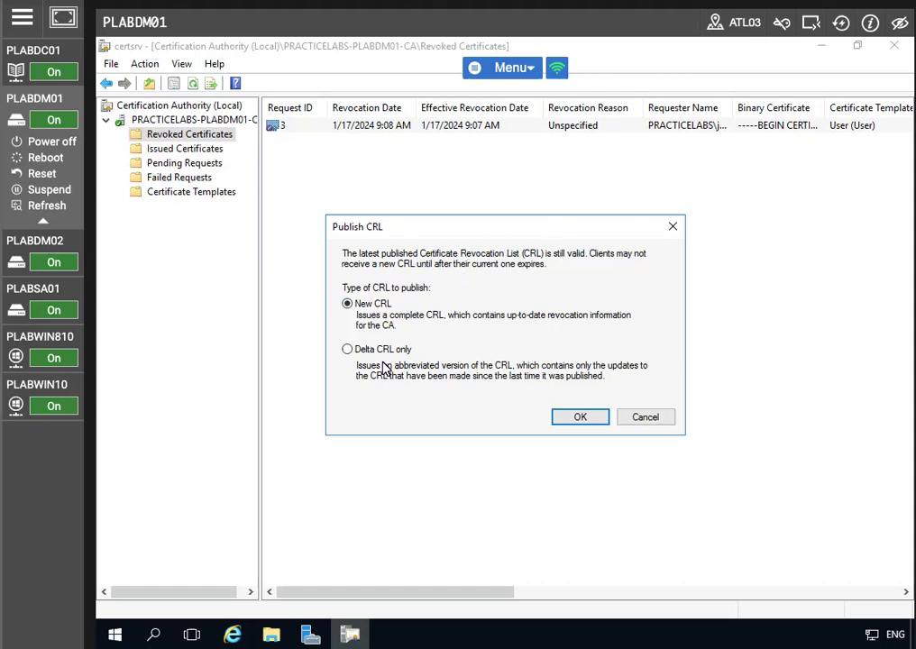
pyautogui.click(587, 421)
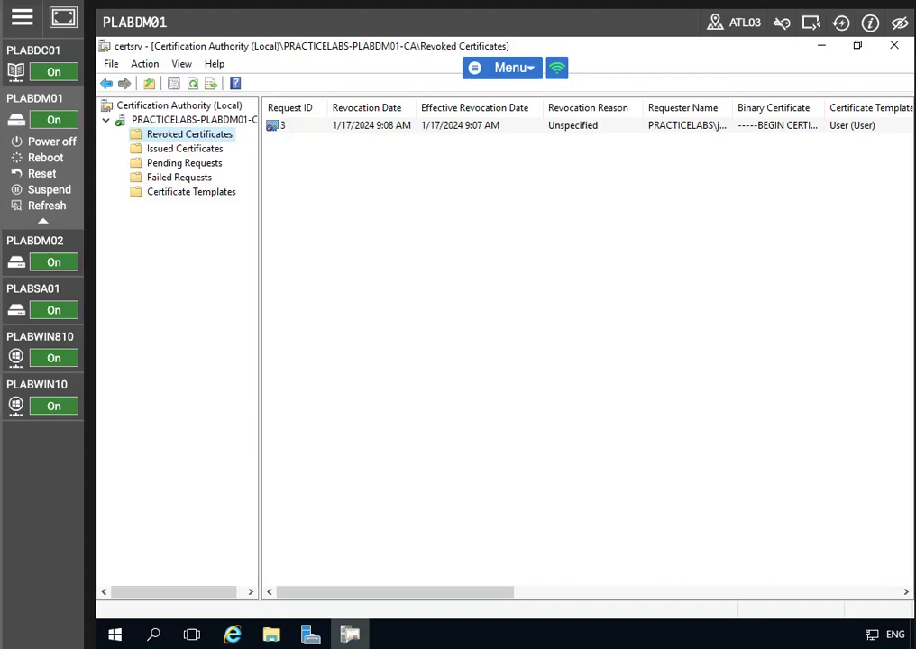
pyautogui.rightClick(175, 138)
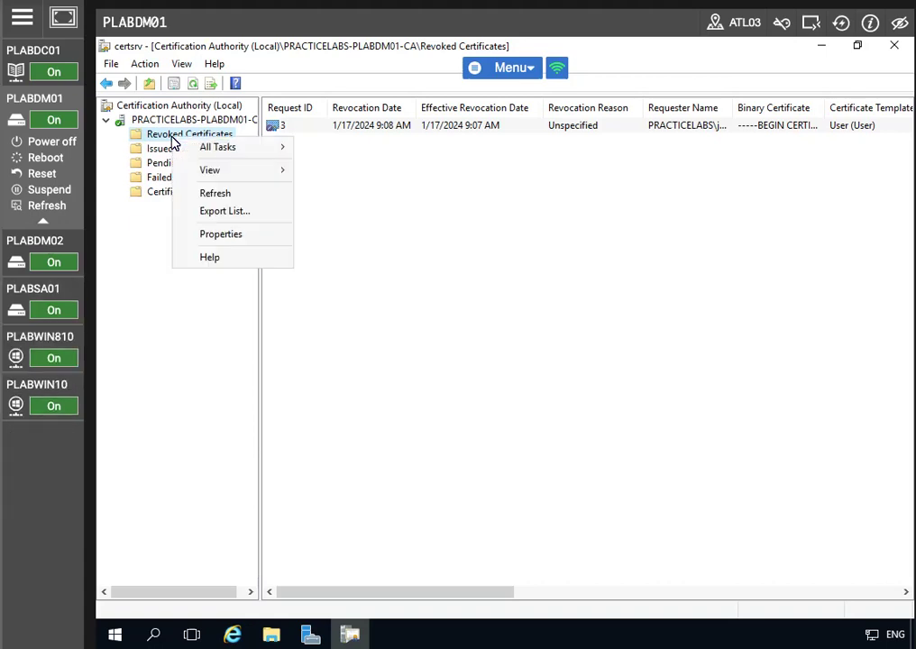
pyautogui.click(220, 235)
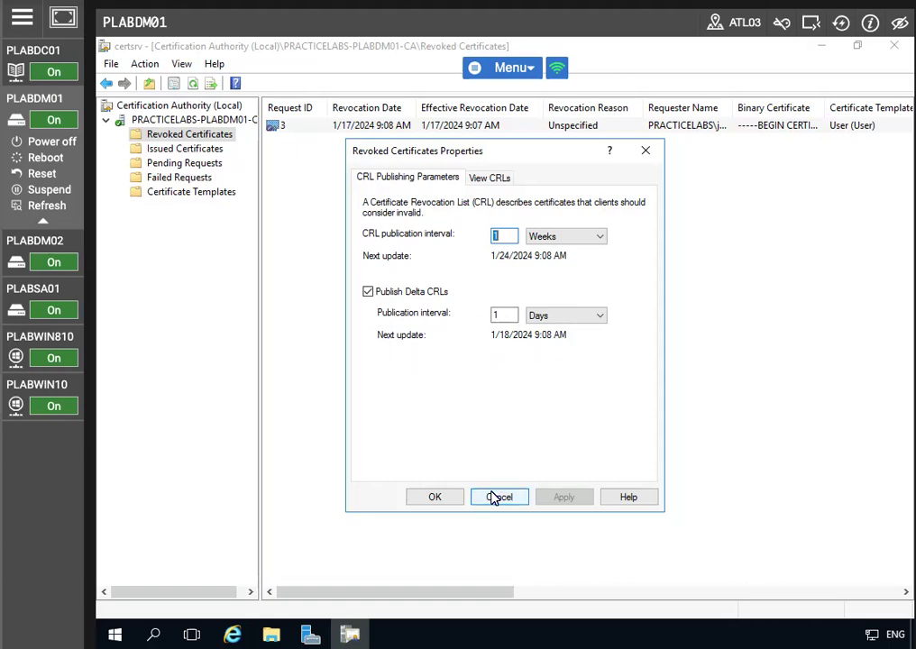
pyautogui.click(487, 179)
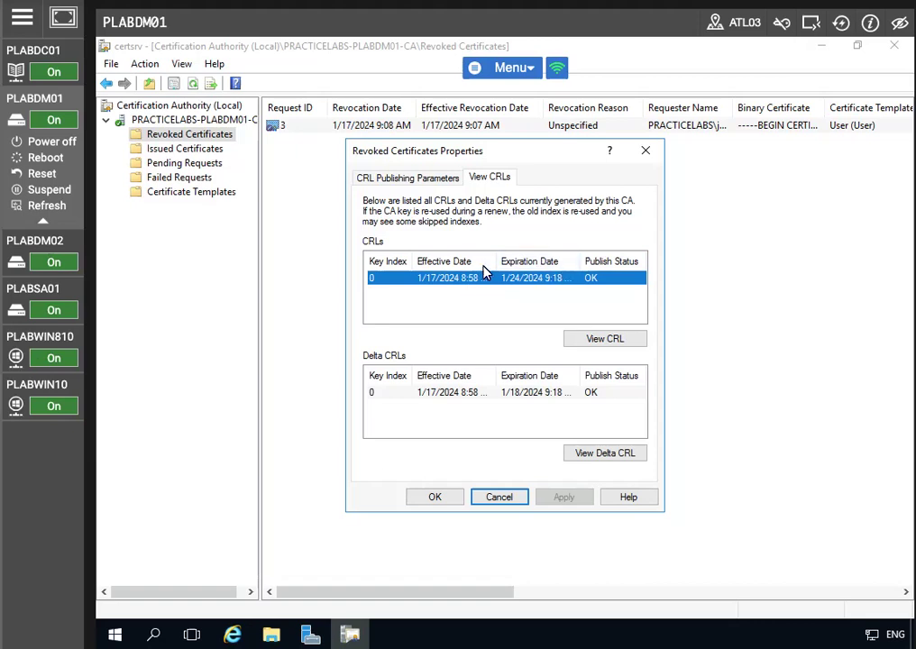
pyautogui.click(499, 394)
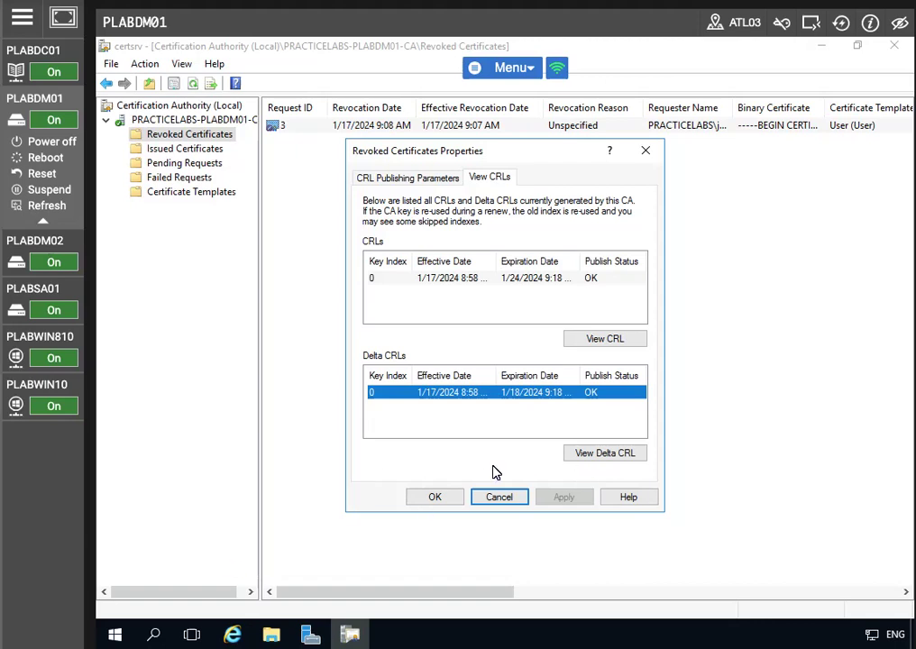
pyautogui.click(435, 501)
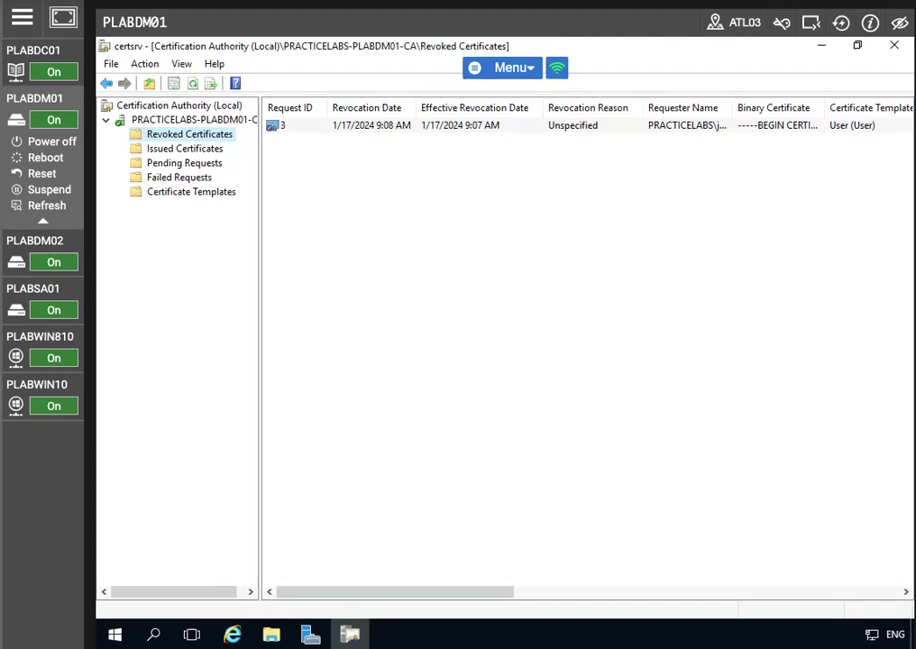
# - In the CA's Extensions properties, add \\plabdc01\sw<CaName> as a CRL distribution point and apply
pyautogui.click(176, 123)
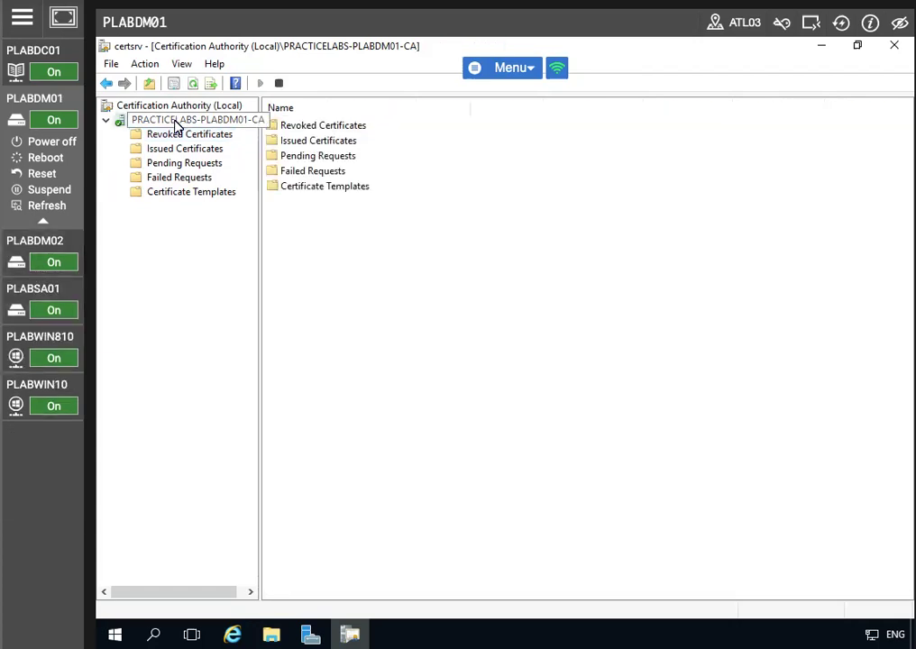
pyautogui.rightClick(175, 124)
pyautogui.click(260, 218)
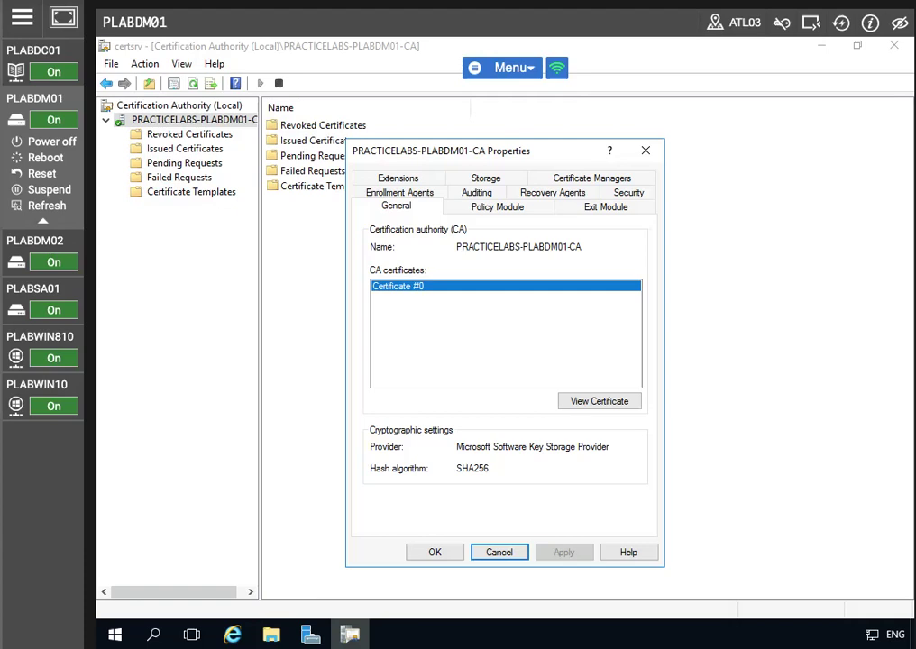
pyautogui.click(398, 178)
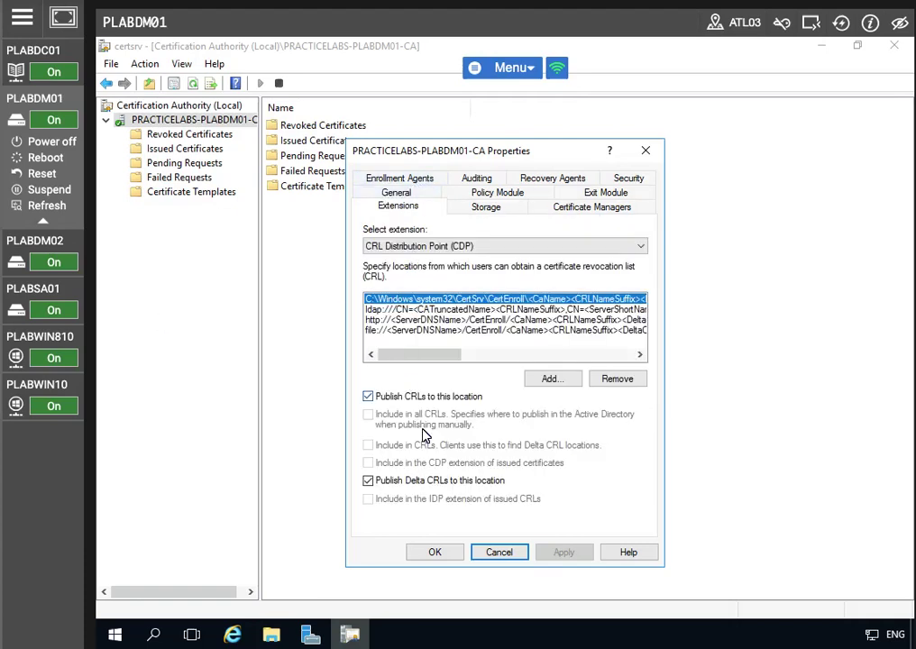
pyautogui.click(550, 378)
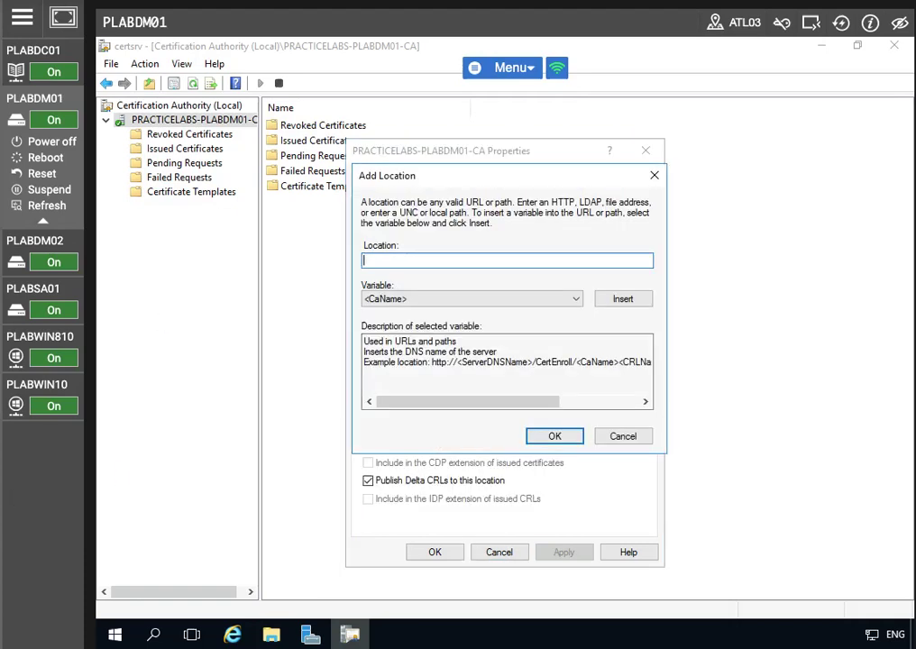
pyautogui.write('\\\\plabdc01\\sw')
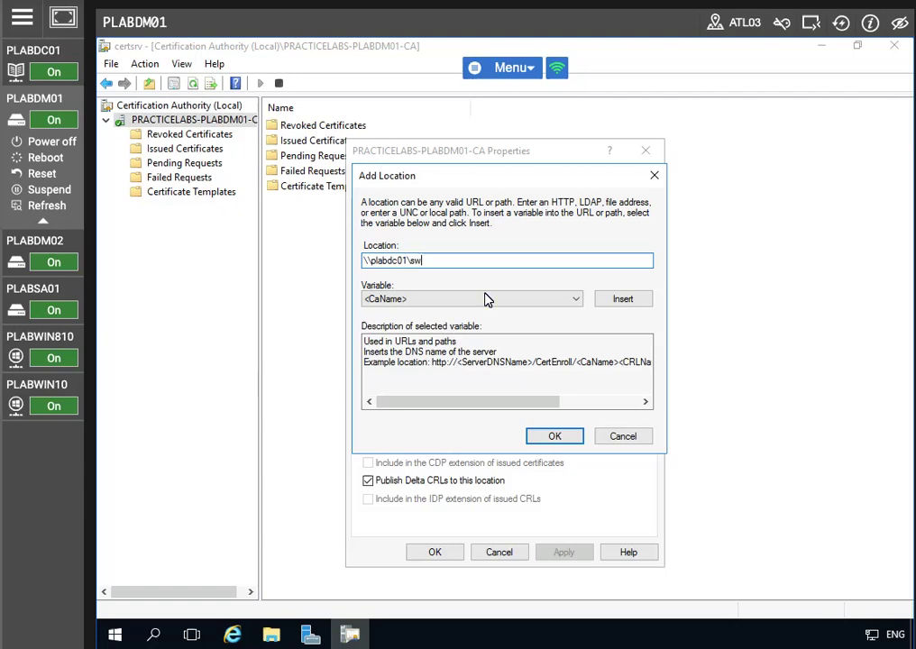
pyautogui.click(615, 300)
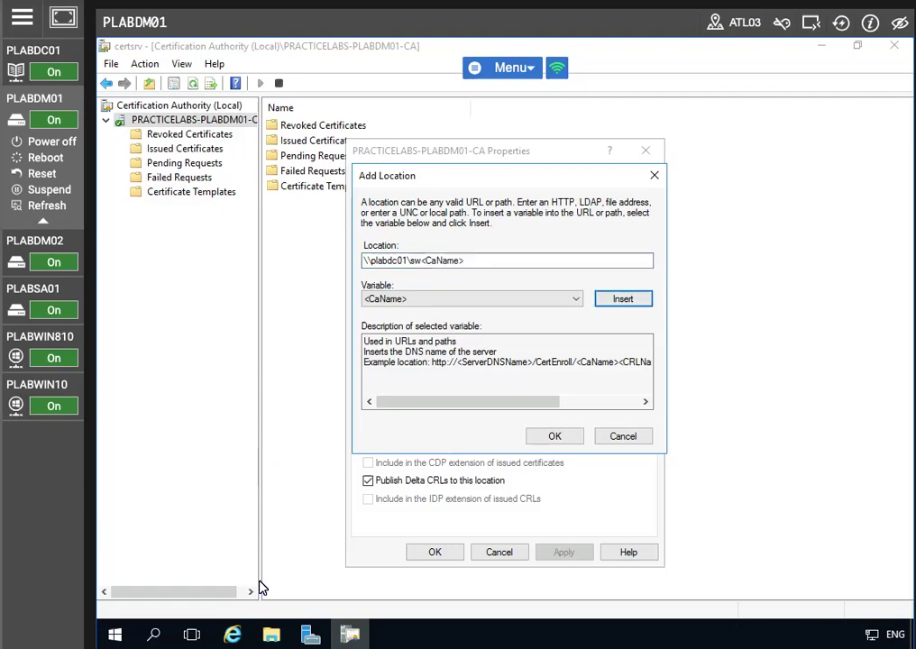
pyautogui.click(549, 437)
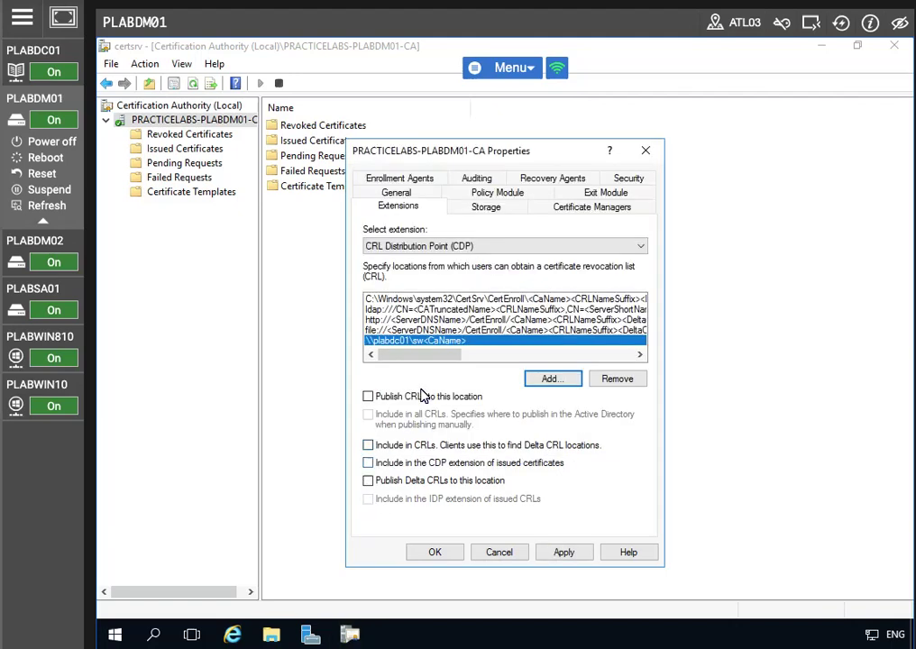
pyautogui.click(428, 341)
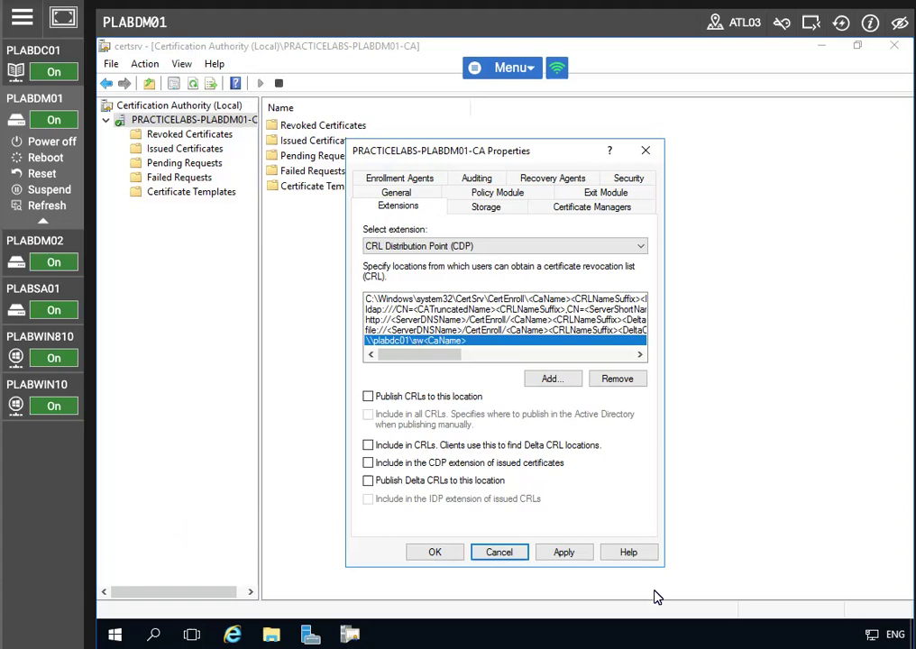
pyautogui.click(564, 553)
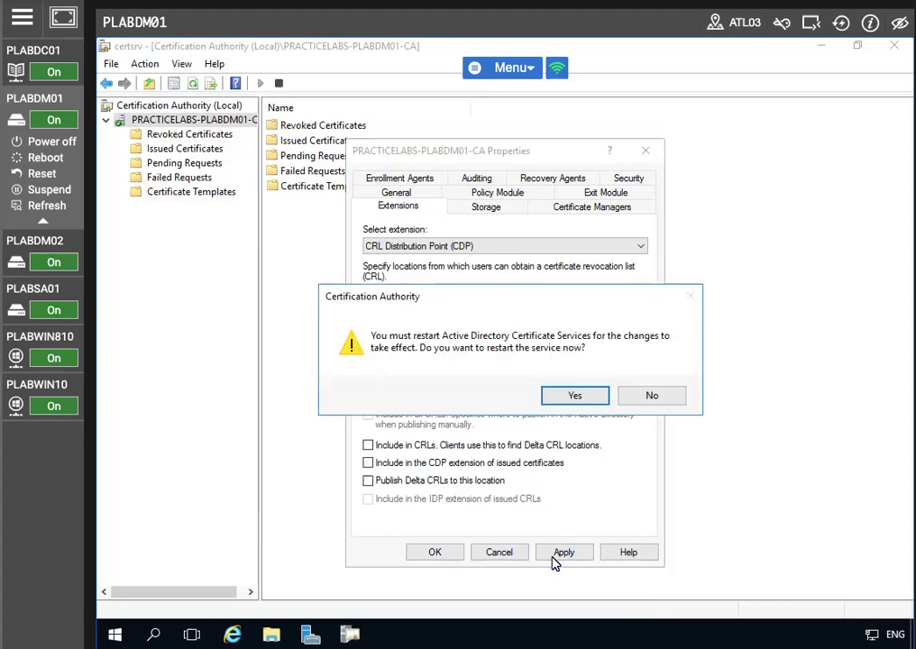
# - Restart AD CS, then choose Restrict certificate managers on the Certificate Managers tab and save
pyautogui.click(576, 397)
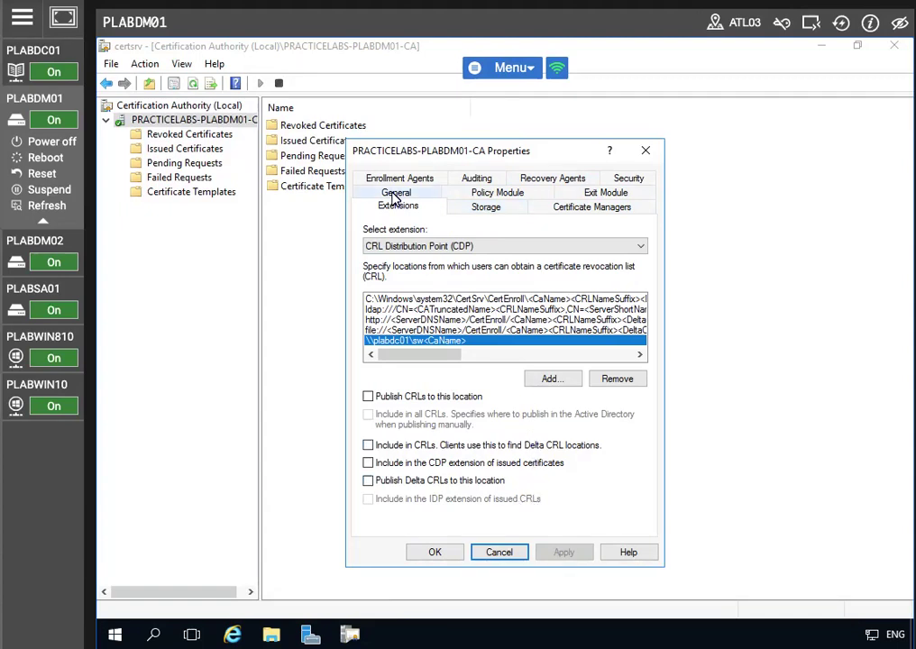
pyautogui.click(550, 209)
pyautogui.click(377, 249)
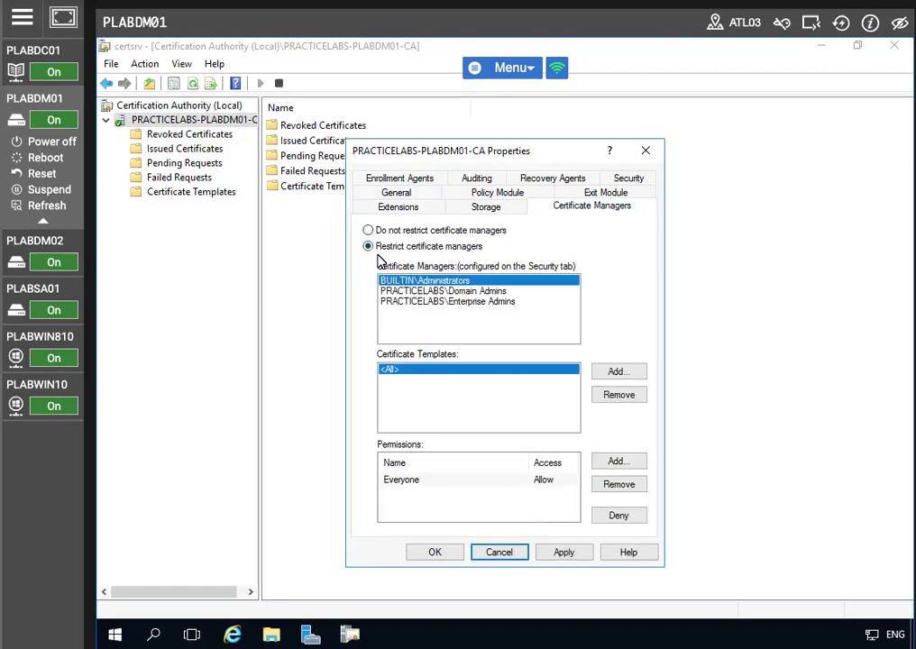
pyautogui.click(558, 551)
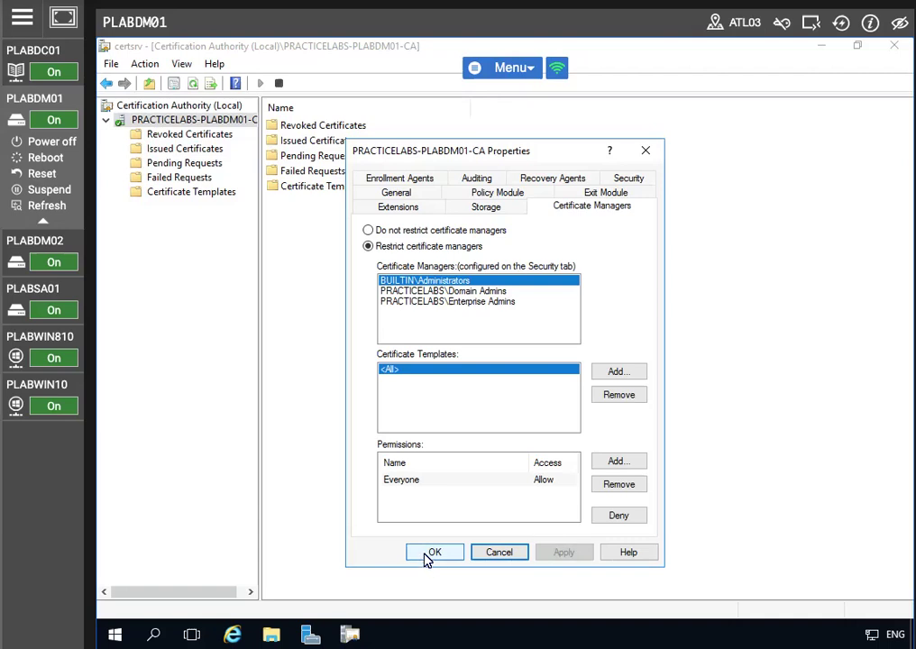
pyautogui.click(429, 554)
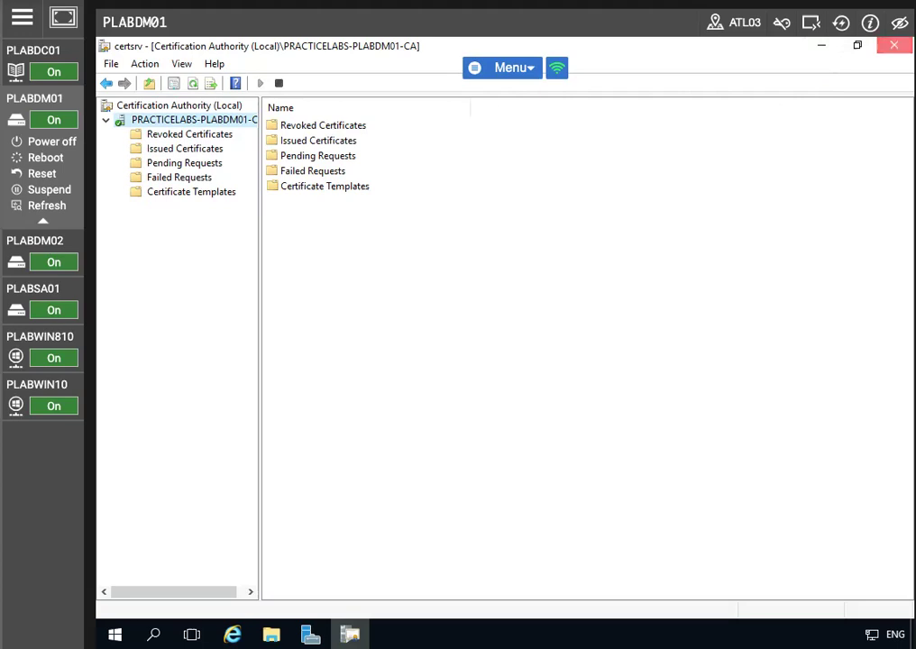
# - Close Certification Authority and launch Windows PowerShell from Server Manager's Tools menu
pyautogui.click(894, 46)
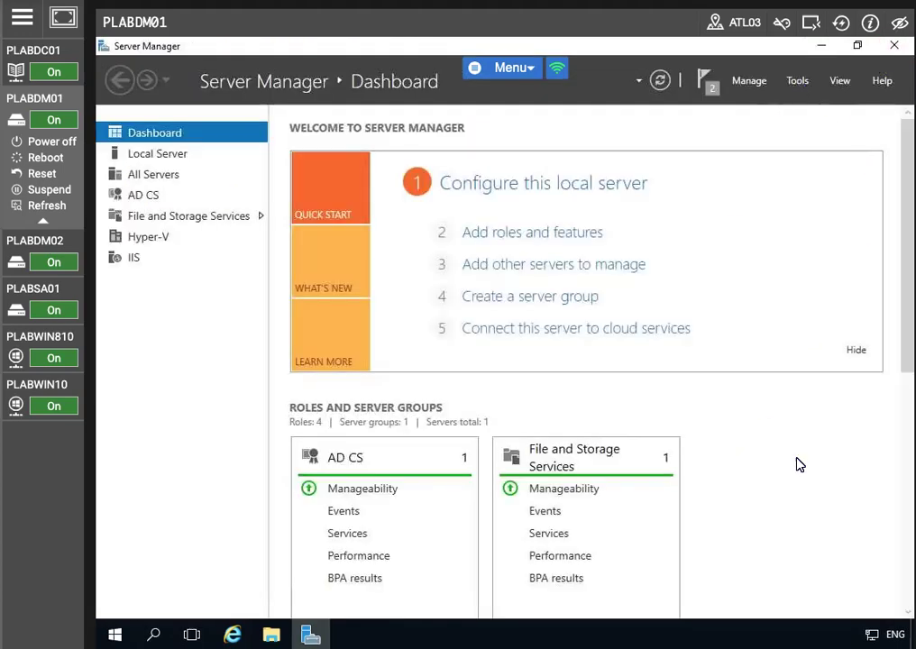
pyautogui.click(797, 80)
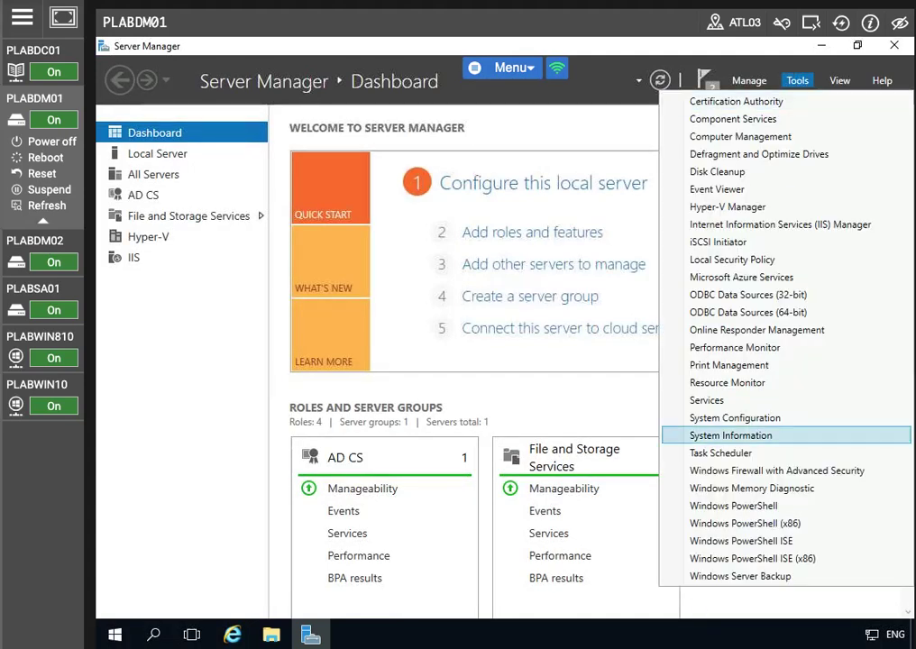
pyautogui.click(767, 507)
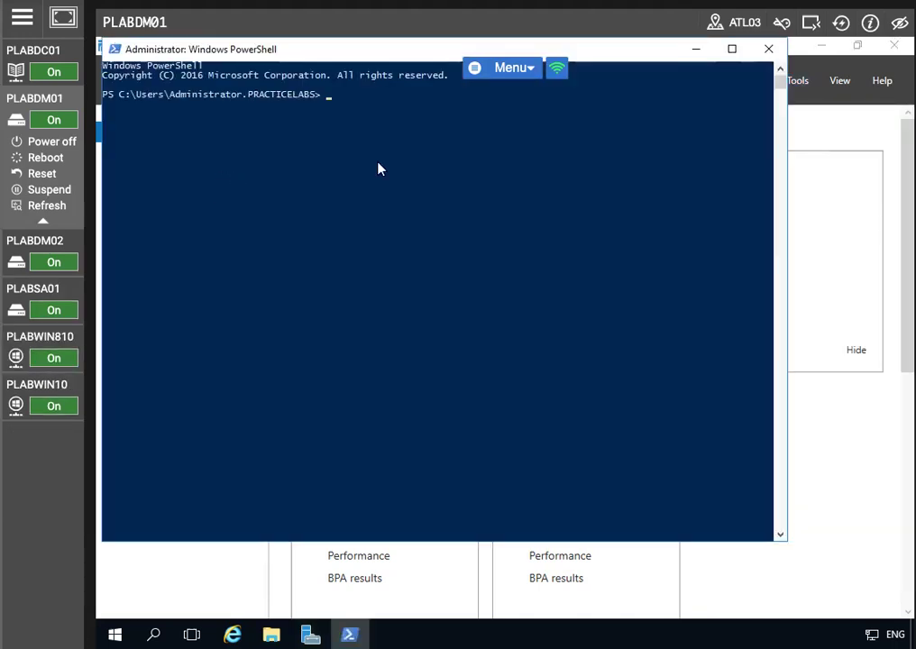
# - Run Add-WindowsFeature -Name ADCS-Cert-Authority,ADCS-Web-Enrollment -IncludeManagementTools
pyautogui.write('a')
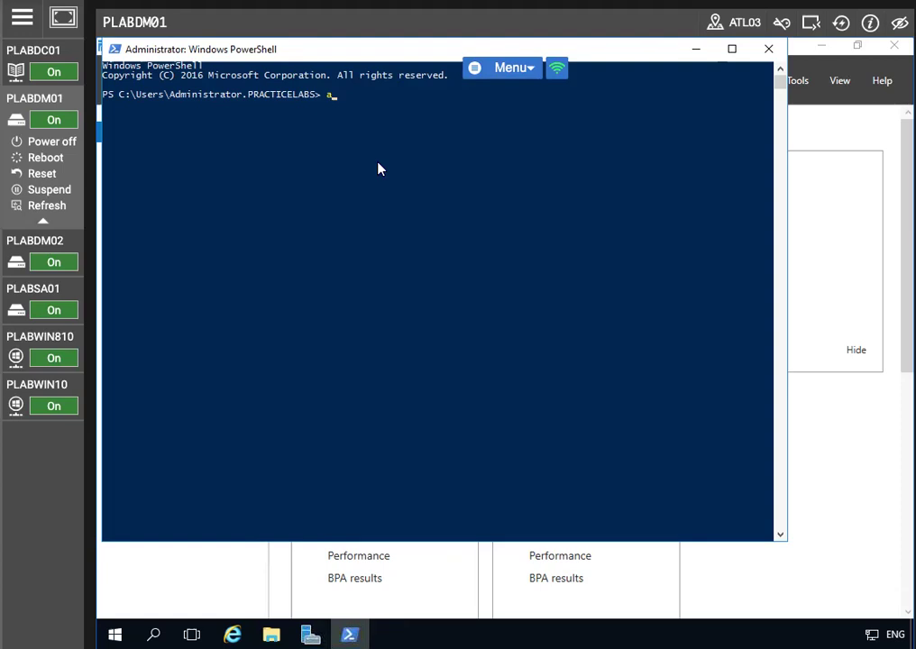
pyautogui.press('BackSpace')
pyautogui.write('Add-WindowsFeatu')
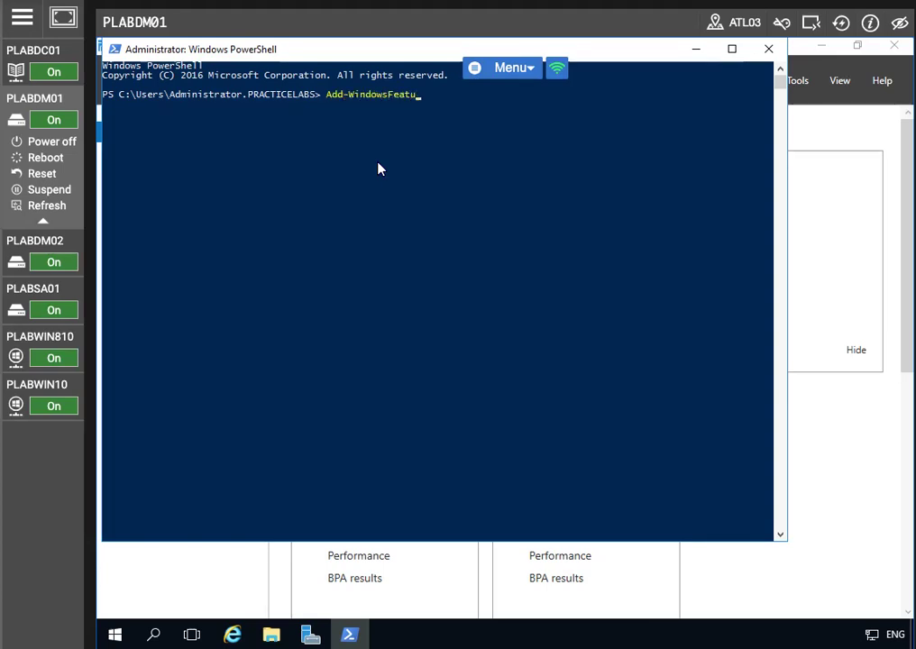
pyautogui.write('re -Name A')
pyautogui.write('DCS')
pyautogui.write('-Se')
pyautogui.press('BackSpace')
pyautogui.press('BackSpace')
pyautogui.write('CERT-Authority')
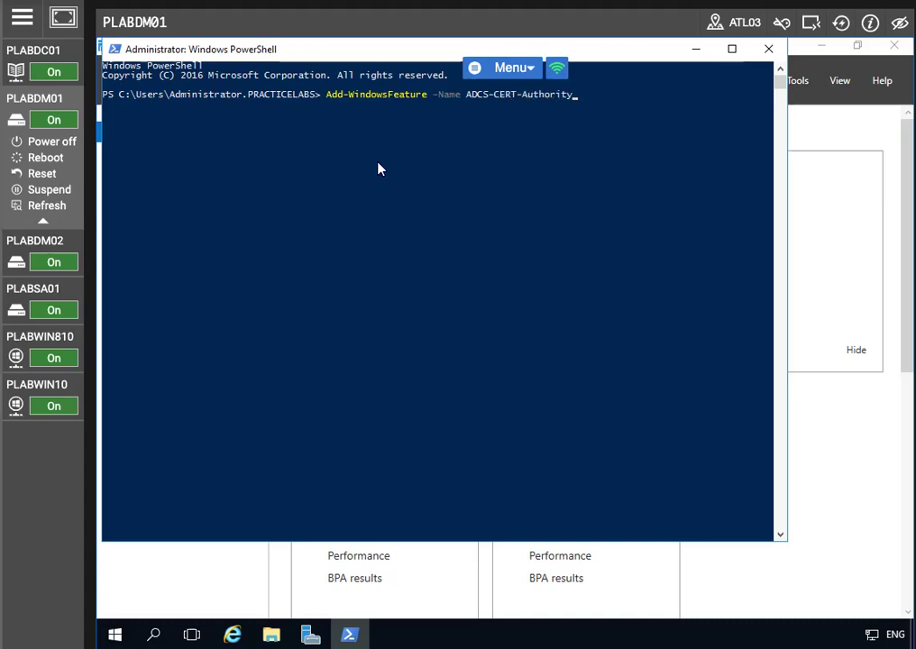
pyautogui.write(',ADCS')
pyautogui.write('-WE')
pyautogui.write('eb')
pyautogui.press('BackSpace')
pyautogui.press('BackSpace')
pyautogui.press('BackSpace')
pyautogui.write('eb-Enrollment -IncludeManagementT')
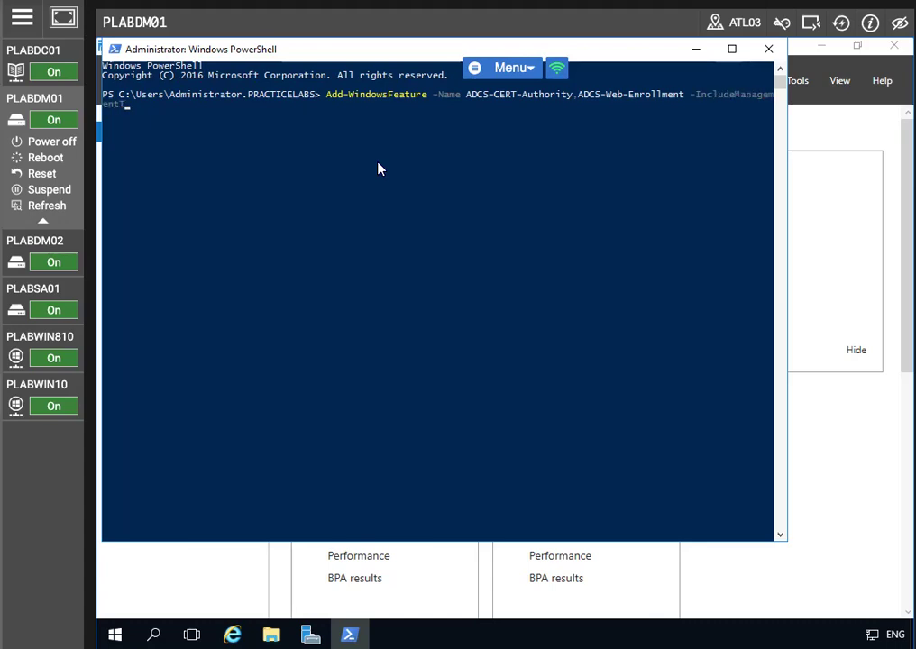
pyautogui.write('ools')
pyautogui.press('Return')
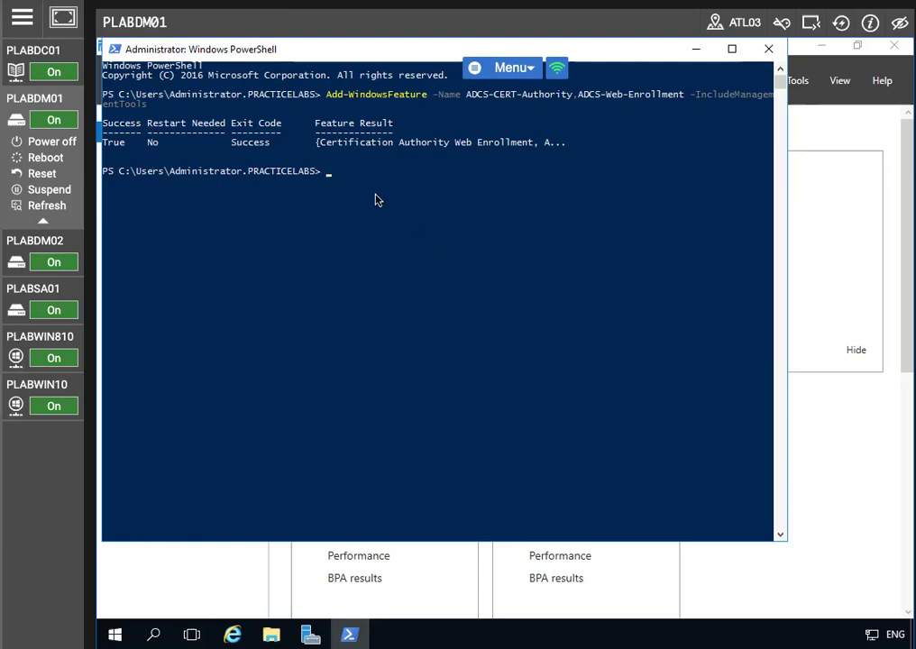
# - Run Install-AdcsCertificationAuthority -CAType EnterpriseRootCA, which reports the CA is already installed
pyautogui.click(330, 180)
pyautogui.click(332, 182)
pyautogui.write('Install-A')
pyautogui.write('dcsCertificationAuthor')
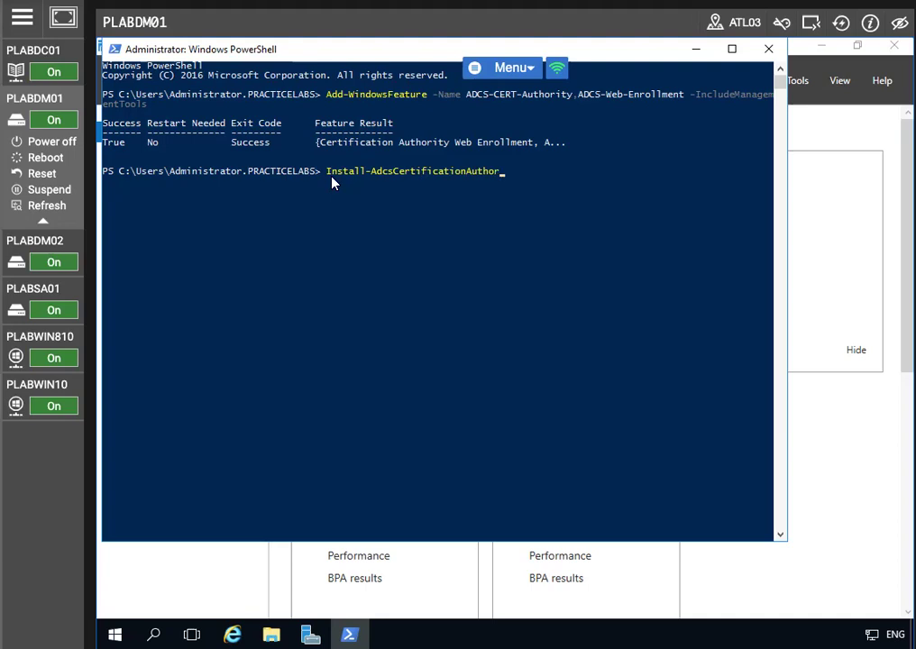
pyautogui.write('ity -CAType Enterpri')
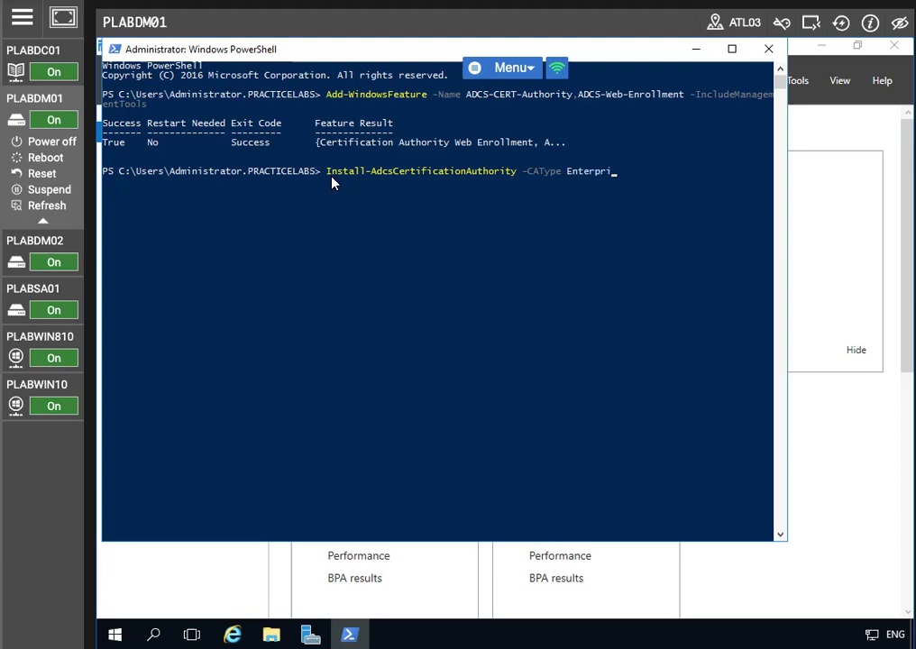
pyautogui.write('seRootCA')
pyautogui.press('Return')
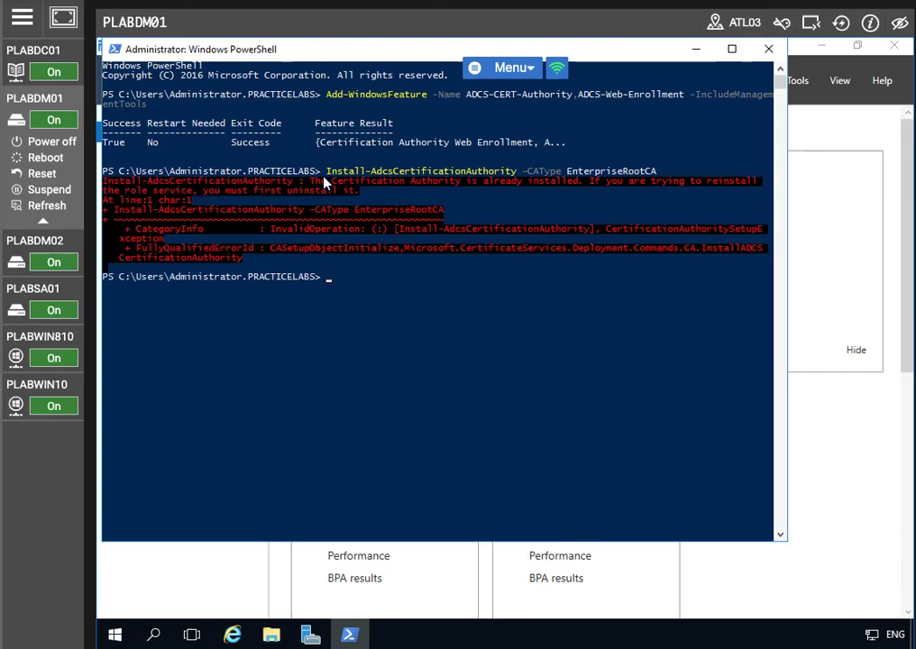
pyautogui.click(23, 17)
pyautogui.click(329, 277)
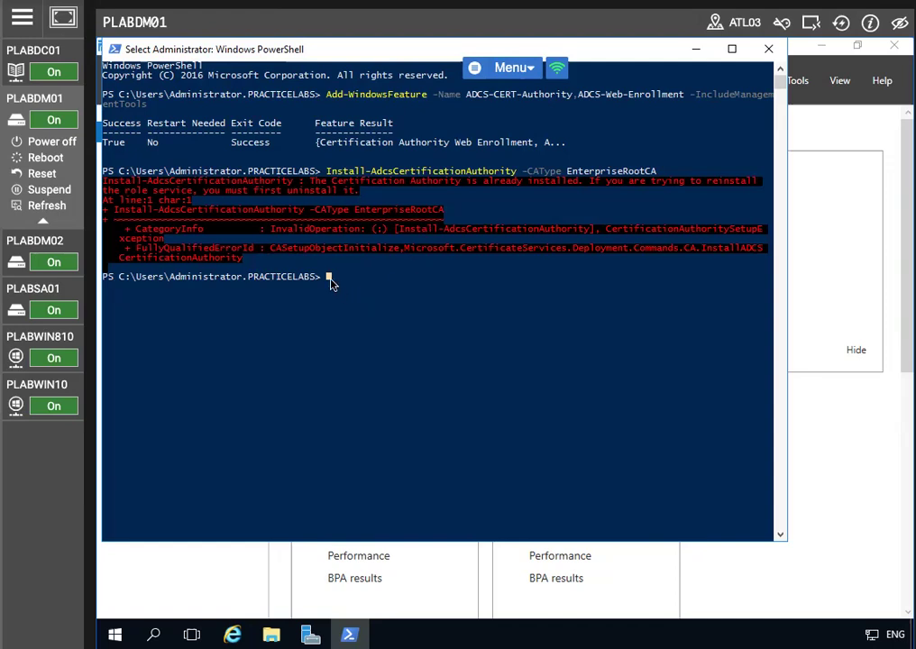
# - Run Install-AdcsWebEnrollment and answer A (Yes to All) at the confirmation prompt
pyautogui.write('Insta')
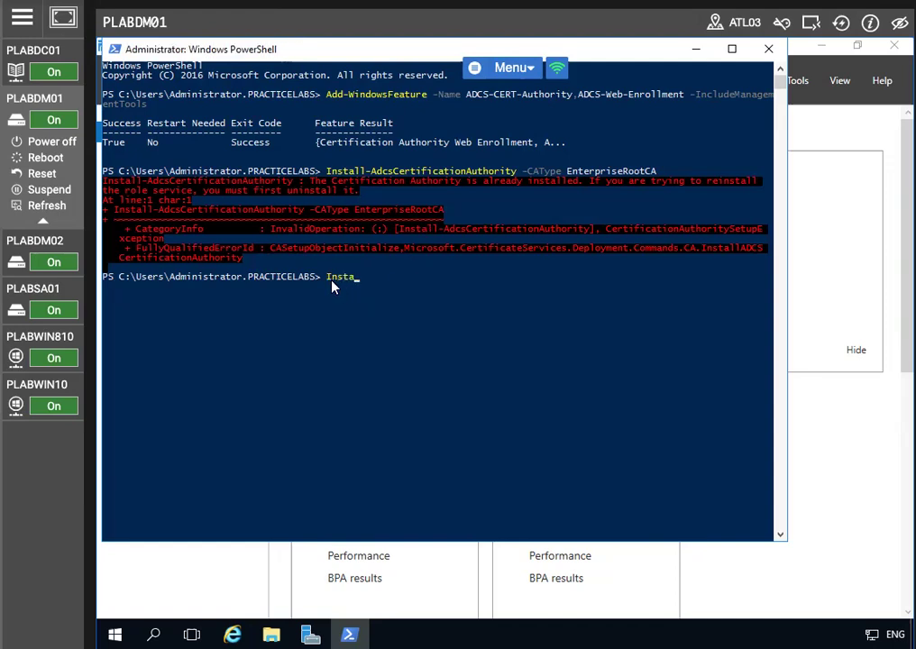
pyautogui.write('ll-AdcsWebEnrollment')
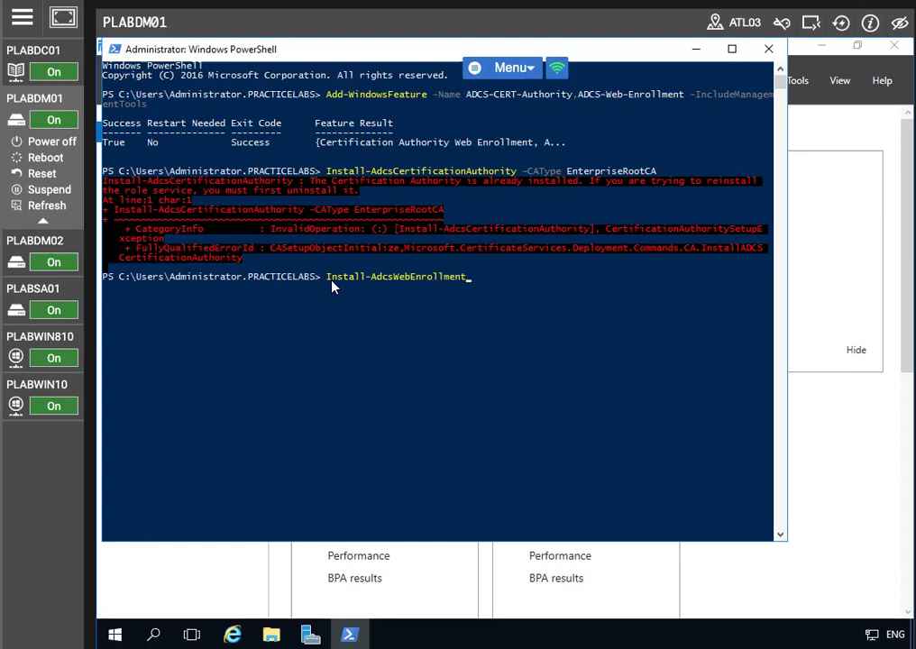
pyautogui.press('Return')
pyautogui.write('a')
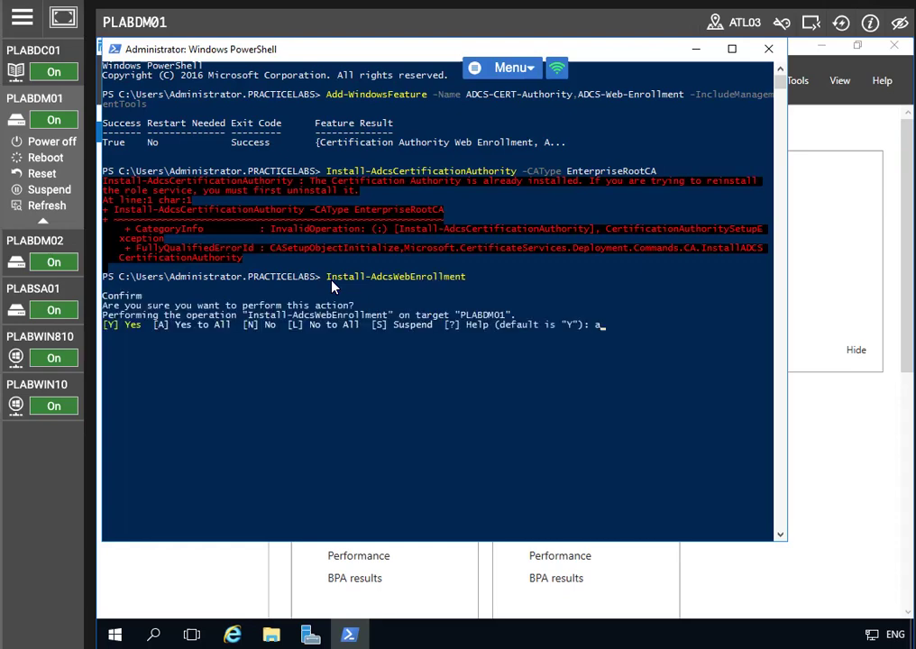
pyautogui.press('BackSpace')
pyautogui.write('A')
pyautogui.press('Return')
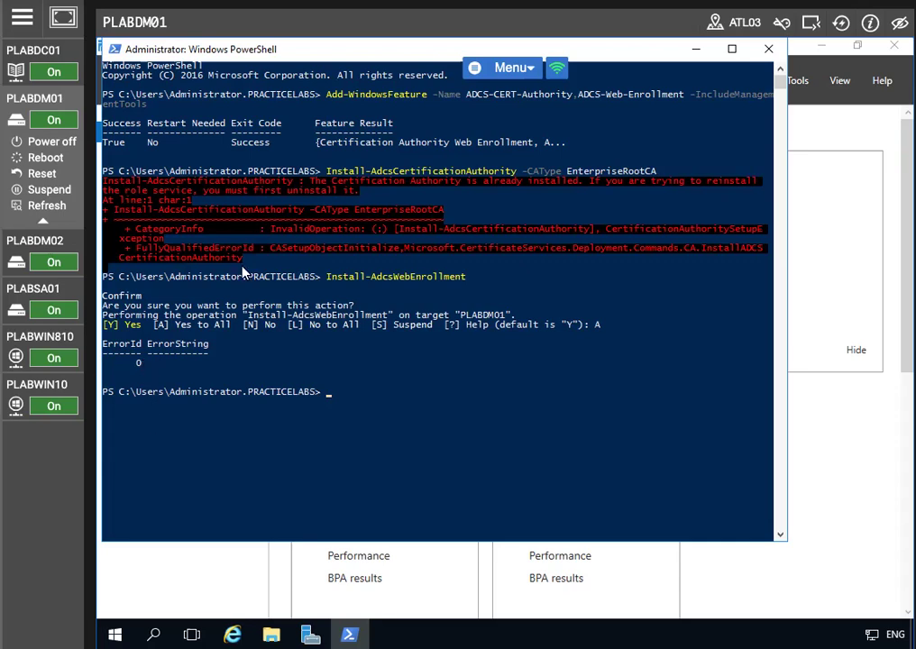
# - Minimize PowerShell and launch the Certification Authority console maximized
pyautogui.click(704, 70)
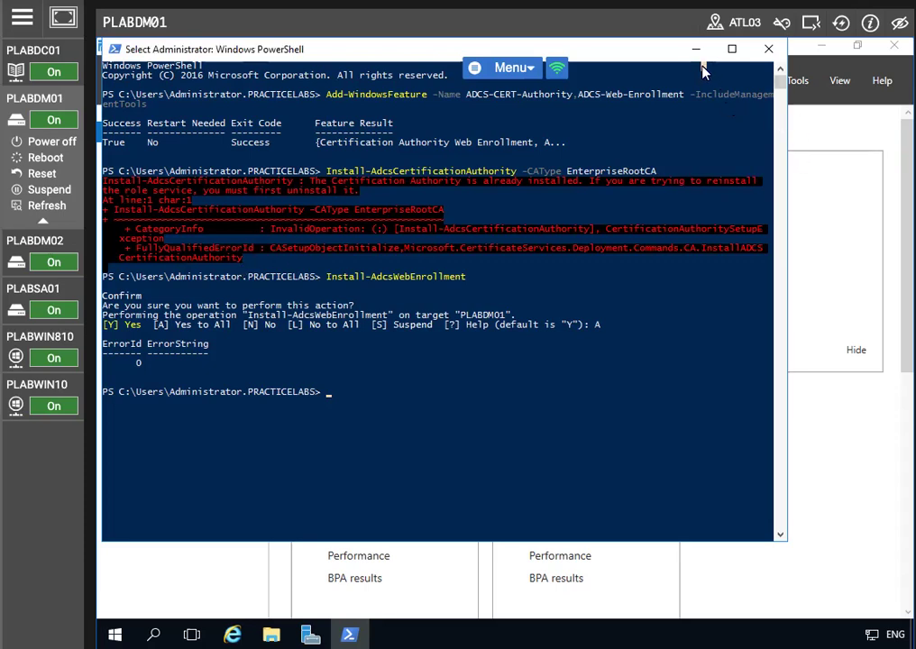
pyautogui.click(696, 50)
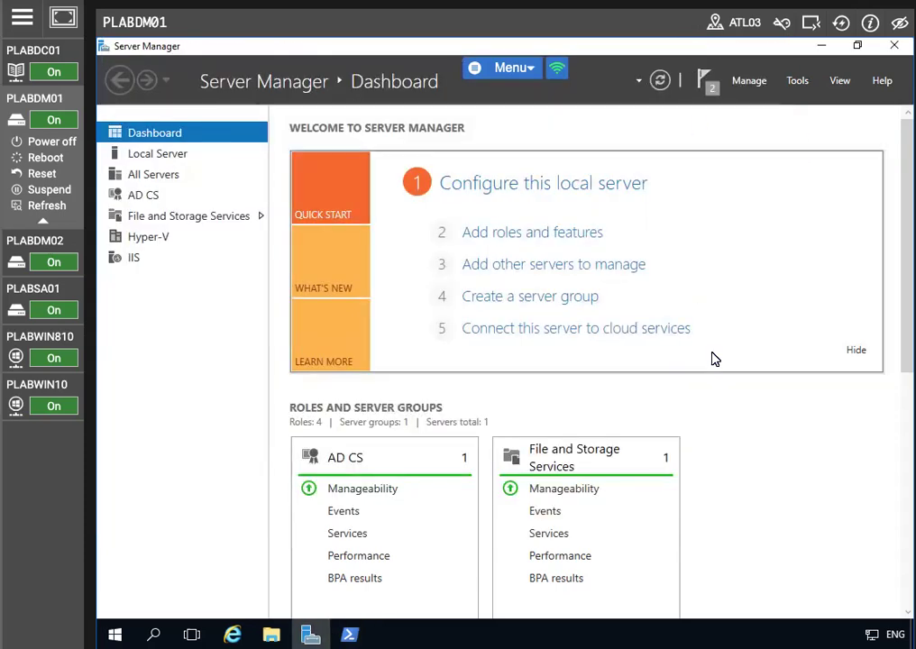
pyautogui.click(790, 82)
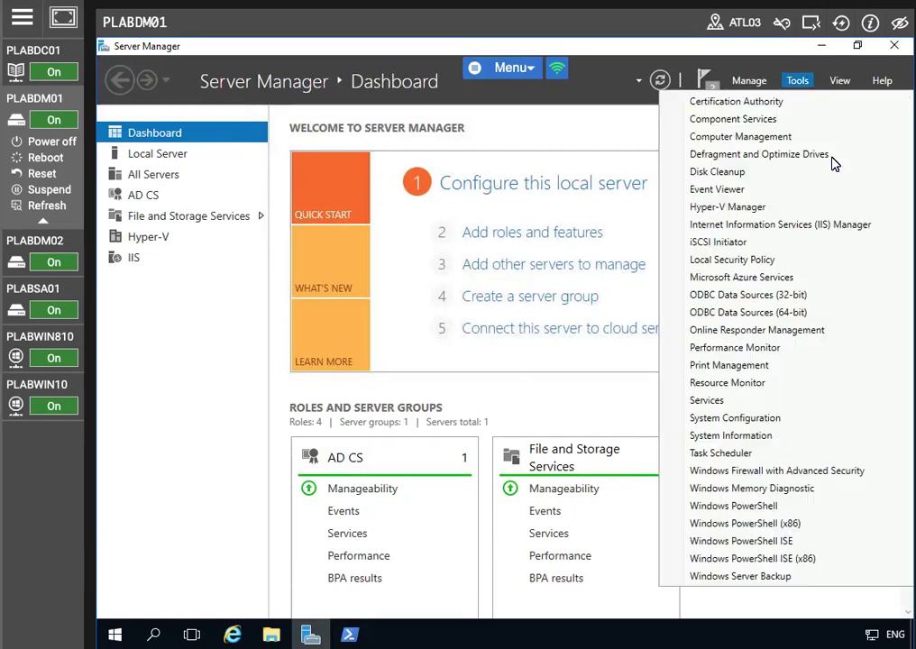
pyautogui.click(748, 101)
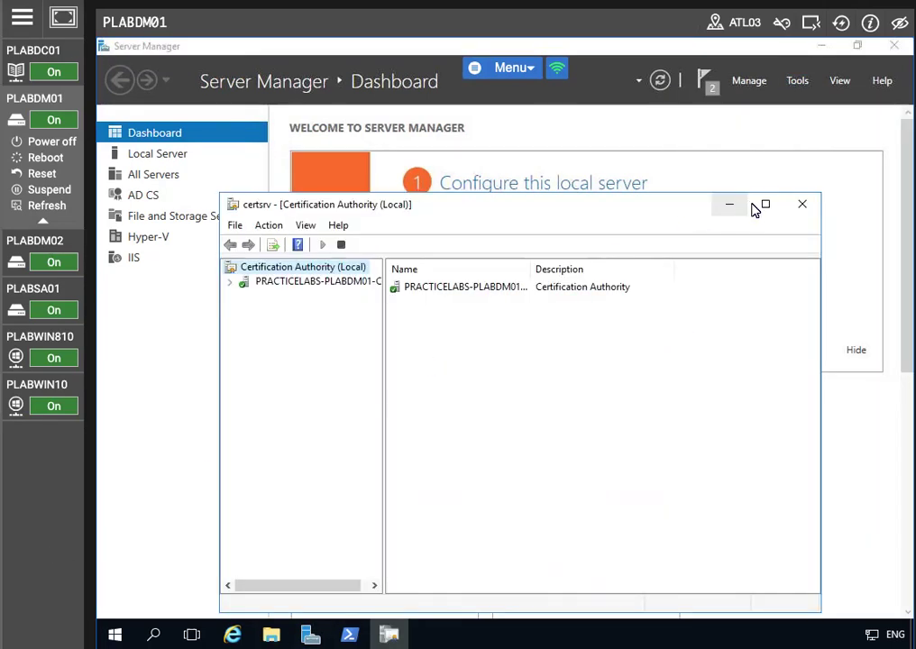
pyautogui.click(765, 205)
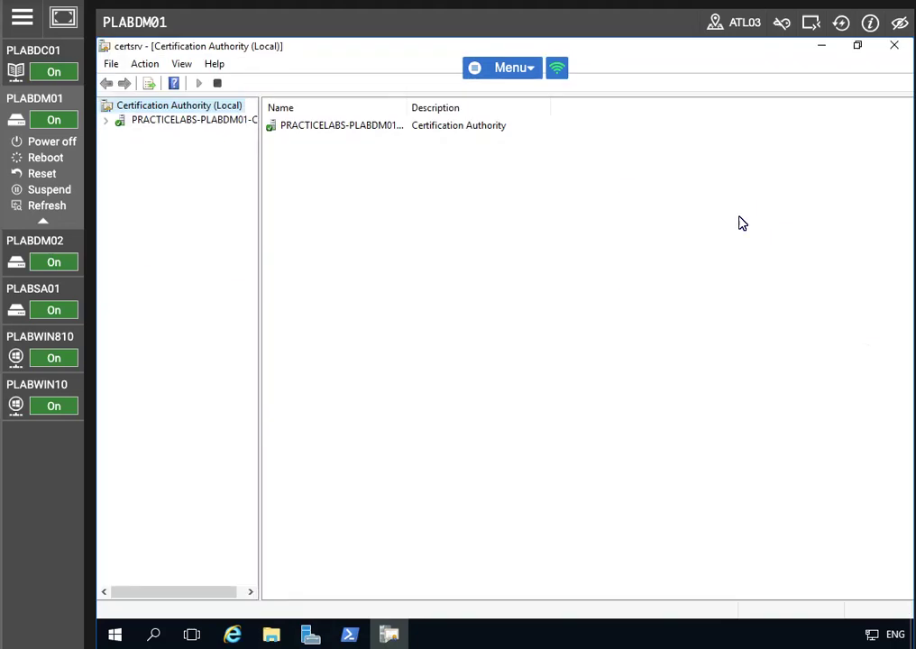
# - Expand PRACTICELABS-PLABDM01-CA, review its Certificate Templates, and bring up the folder's actions
pyautogui.click(104, 121)
pyautogui.click(193, 193)
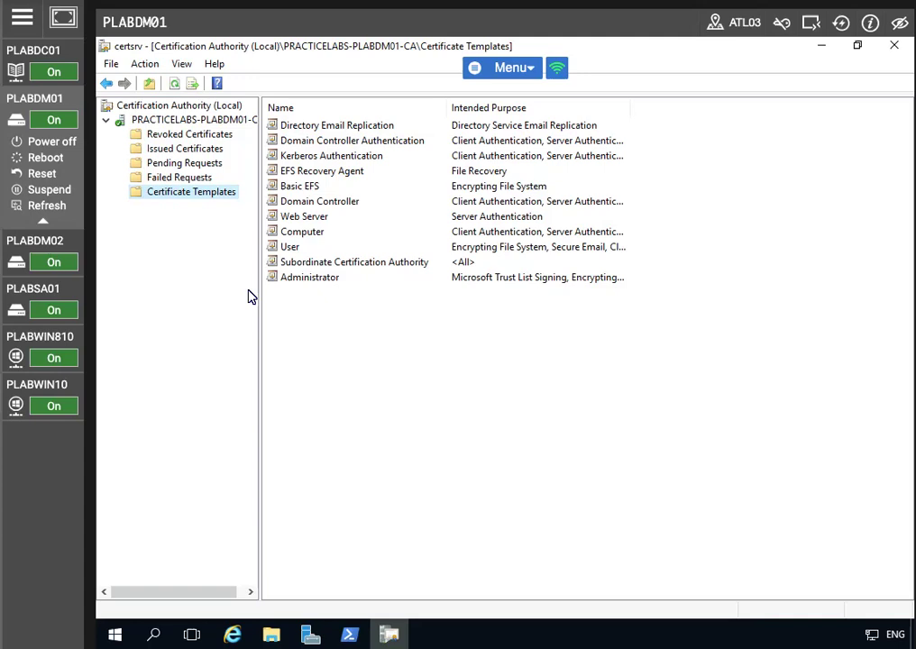
pyautogui.click(293, 248)
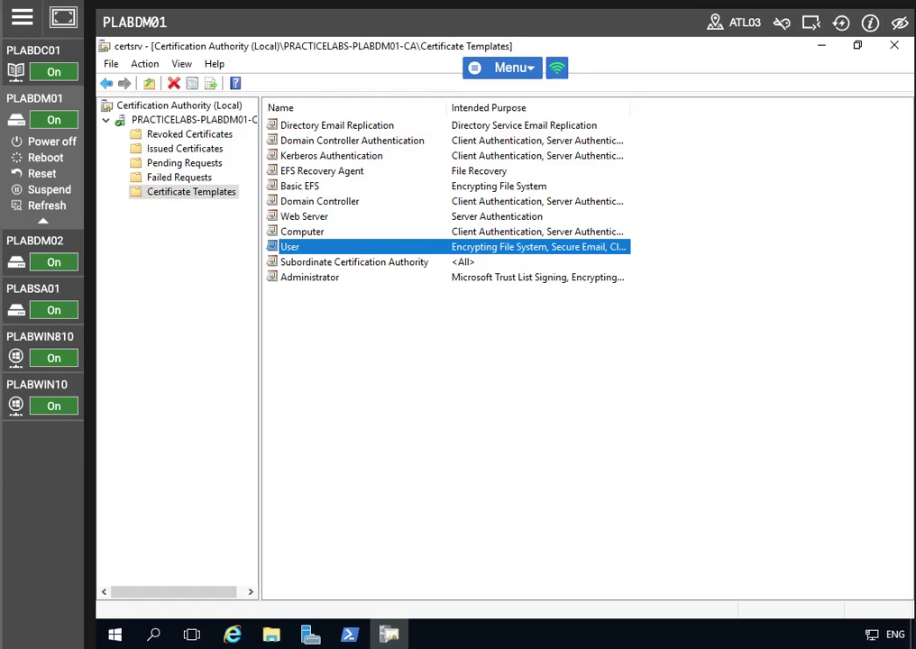
pyautogui.rightClick(196, 192)
# - Open the Certificate Templates Console and duplicate the User template
pyautogui.click(246, 201)
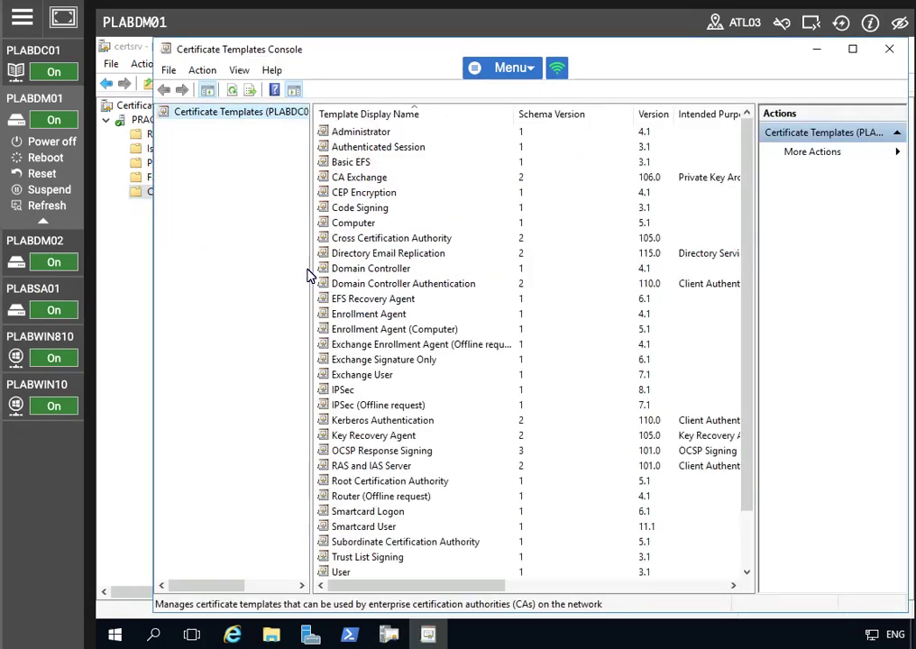
pyautogui.scroll(-2, 345, 523)
pyautogui.rightClick(347, 512)
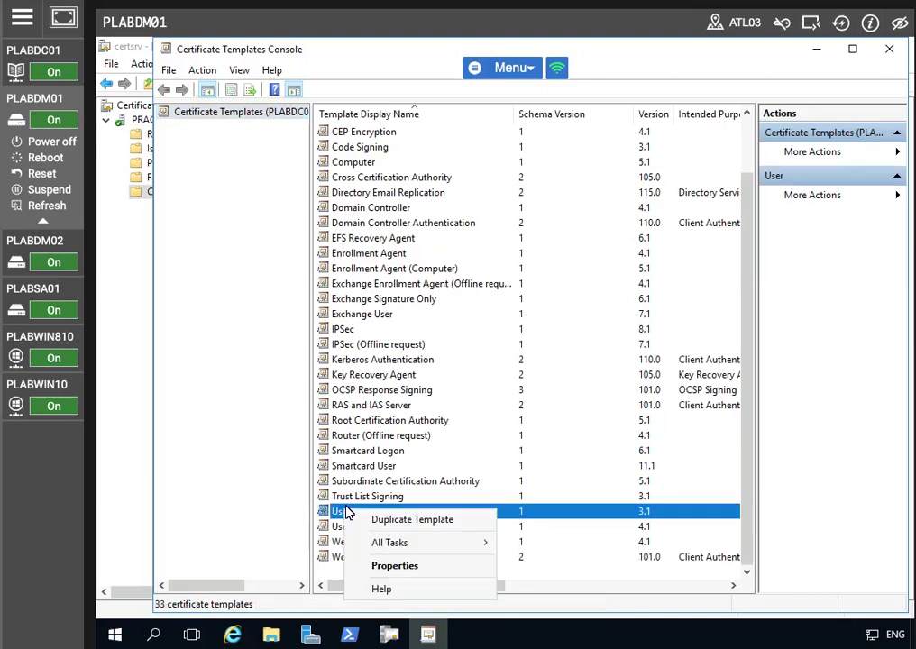
pyautogui.click(408, 520)
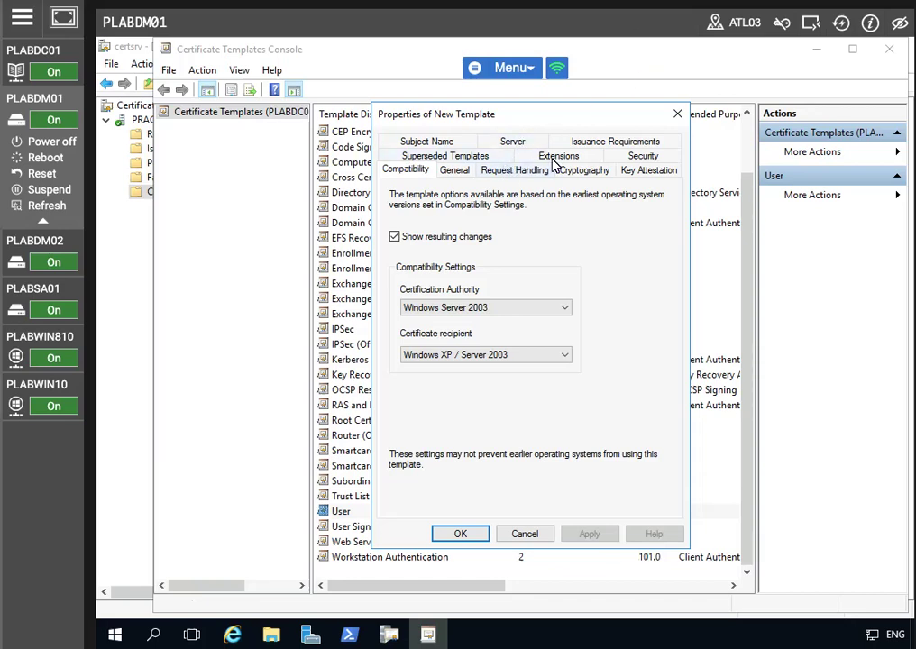
# - Discard that draft and duplicate the User template again
pyautogui.click(523, 534)
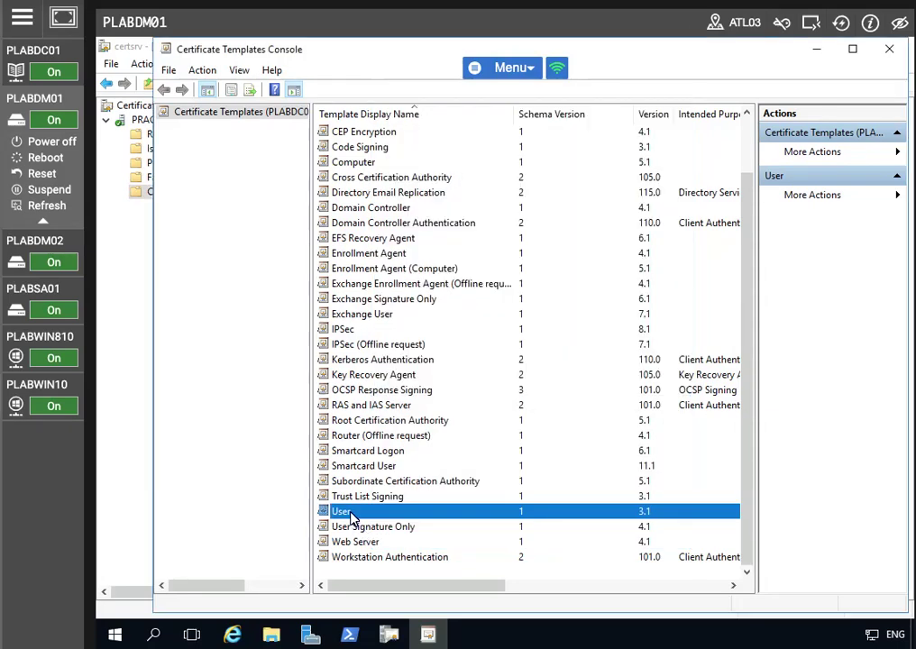
pyautogui.rightClick(352, 518)
pyautogui.click(412, 526)
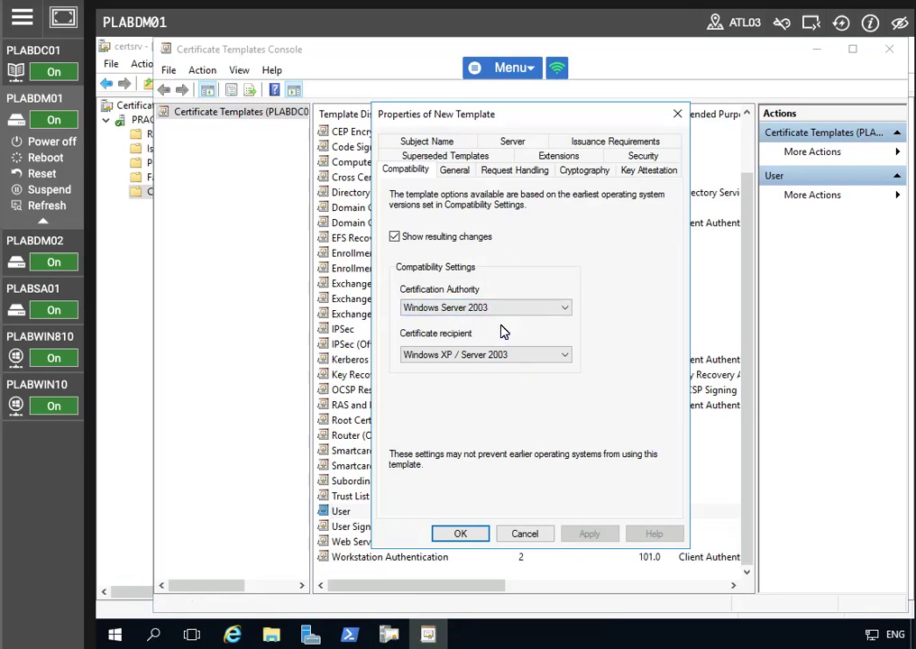
# - Set the template display name to SecureUser and apply
pyautogui.click(442, 142)
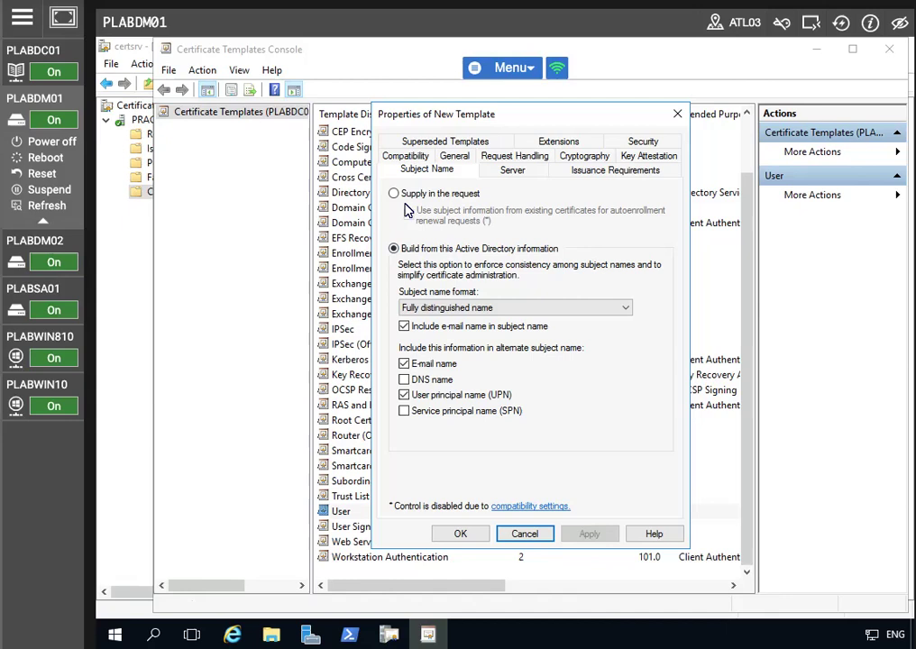
pyautogui.click(452, 156)
pyautogui.write('Sedcur')
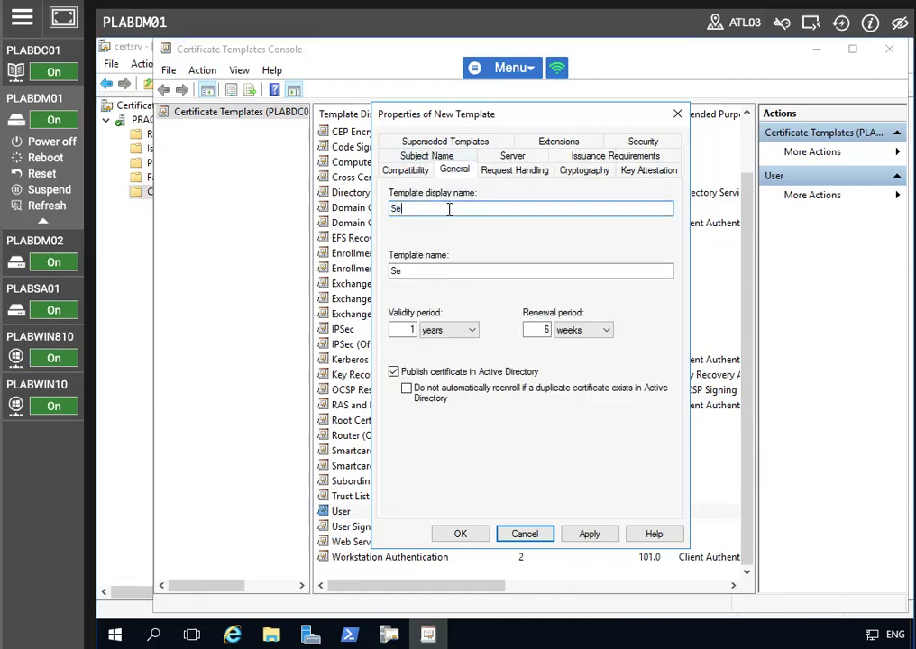
pyautogui.press('BackSpace')
pyautogui.press('BackSpace')
pyautogui.write('User')
pyautogui.click(584, 538)
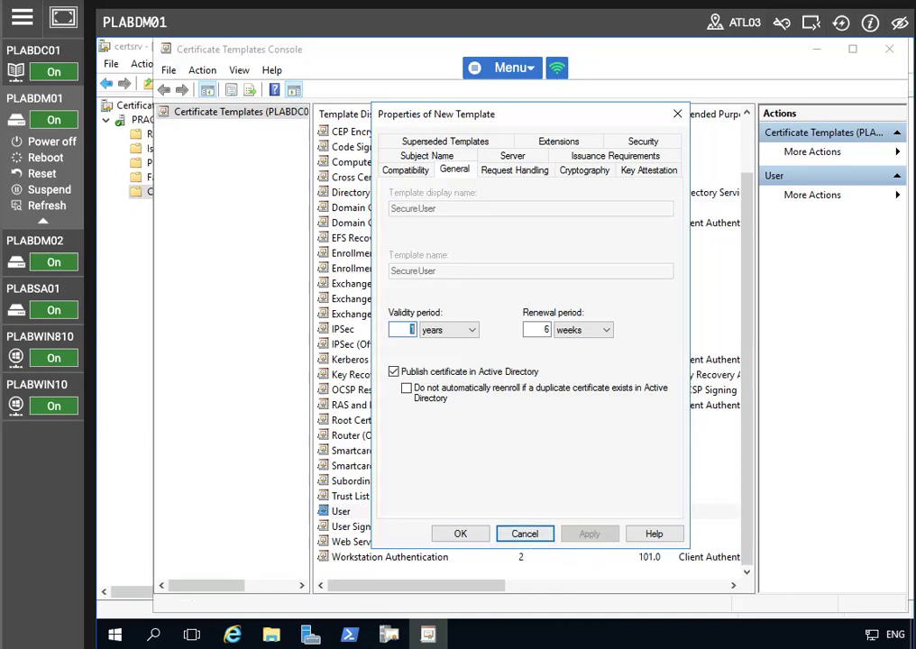
# - Set request handling to 'Prompt the user during enrollment' and apply
pyautogui.click(533, 173)
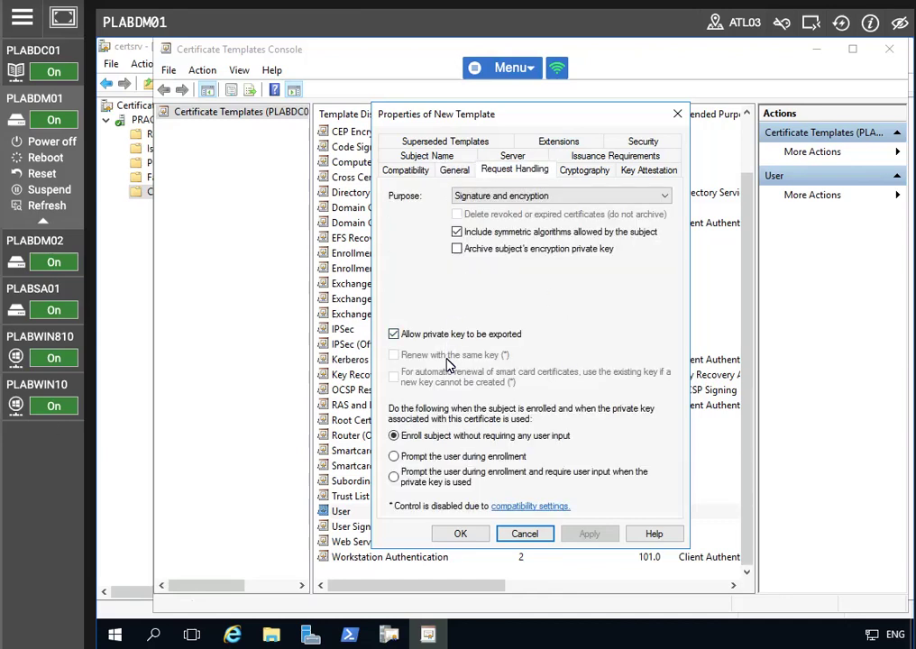
pyautogui.click(395, 456)
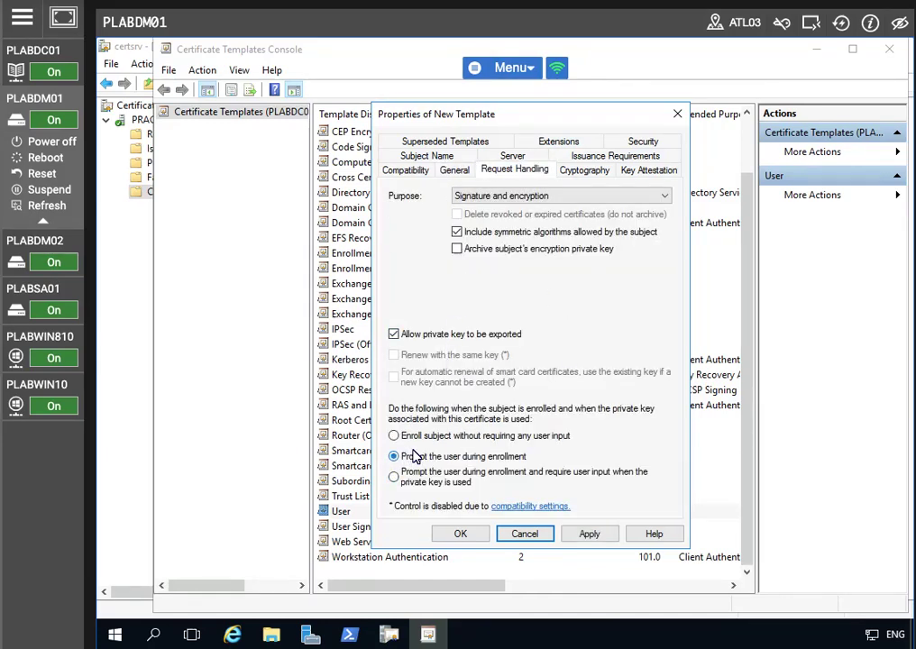
pyautogui.click(590, 534)
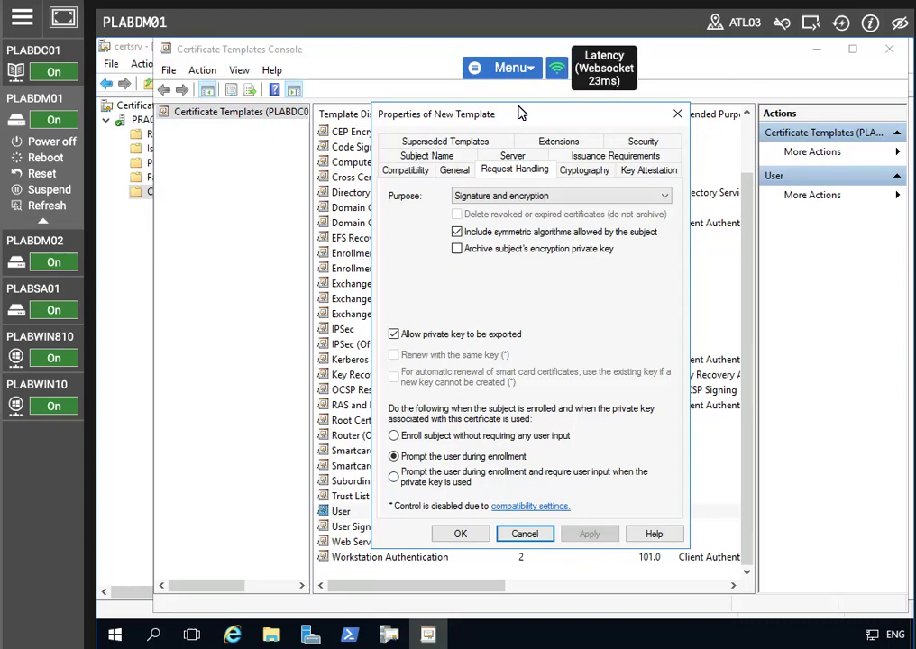
# - Grant Authenticated Users the Allow Autoenroll permission and apply
pyautogui.click(640, 145)
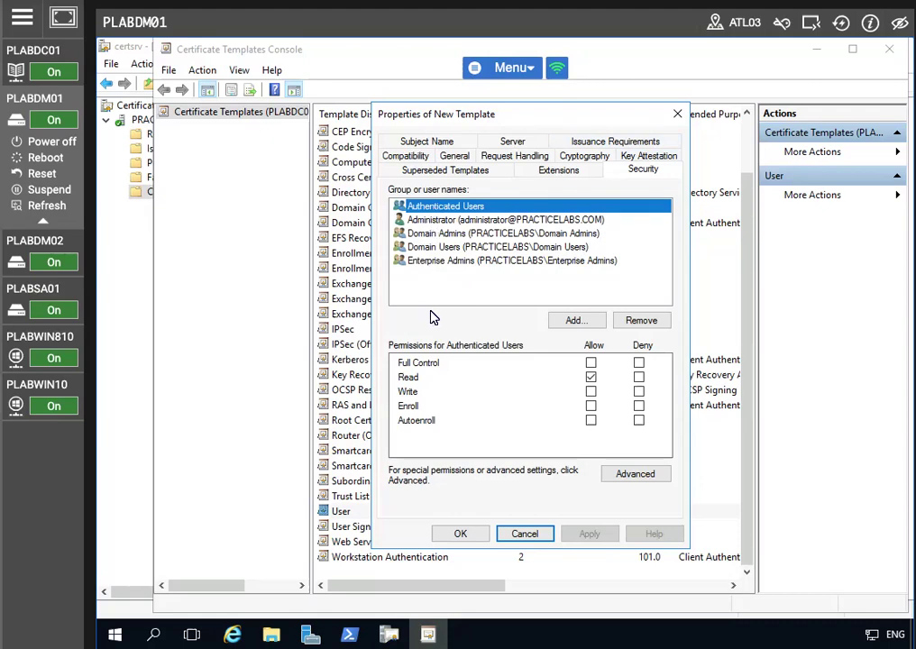
pyautogui.click(590, 422)
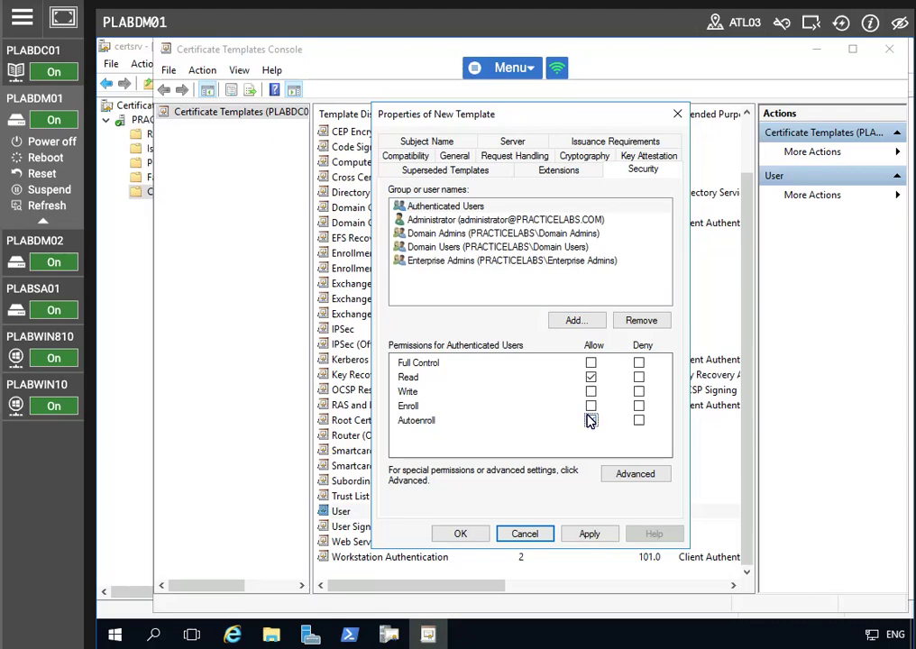
pyautogui.click(590, 534)
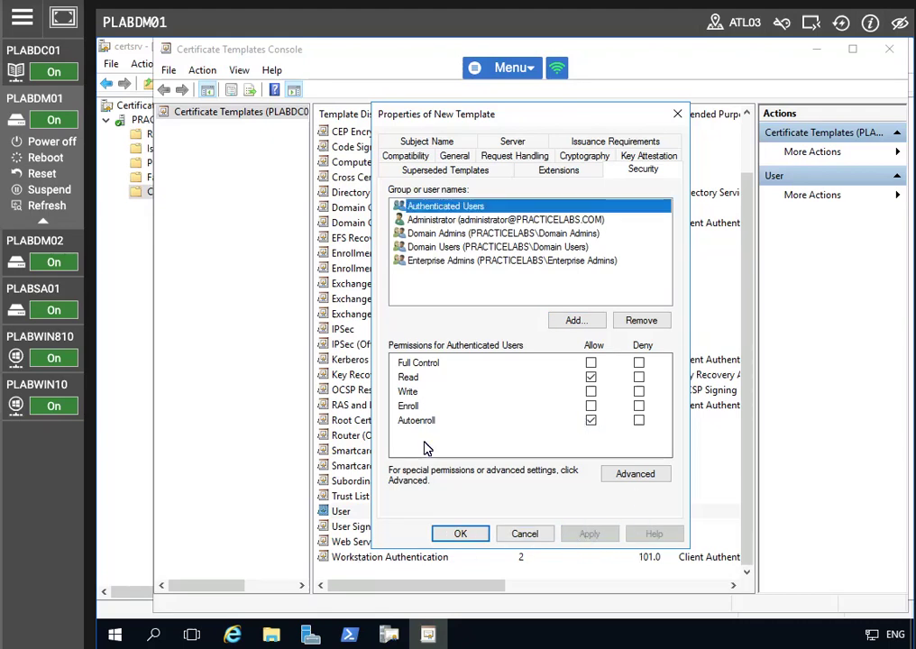
# - Add the User template to Superseded Templates and apply the change
pyautogui.click(435, 171)
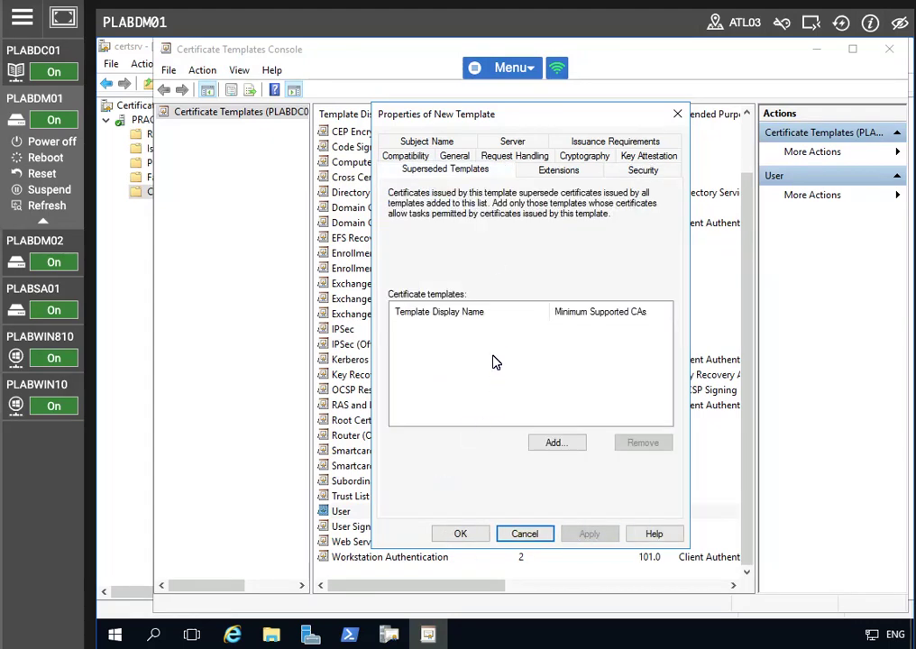
pyautogui.click(552, 442)
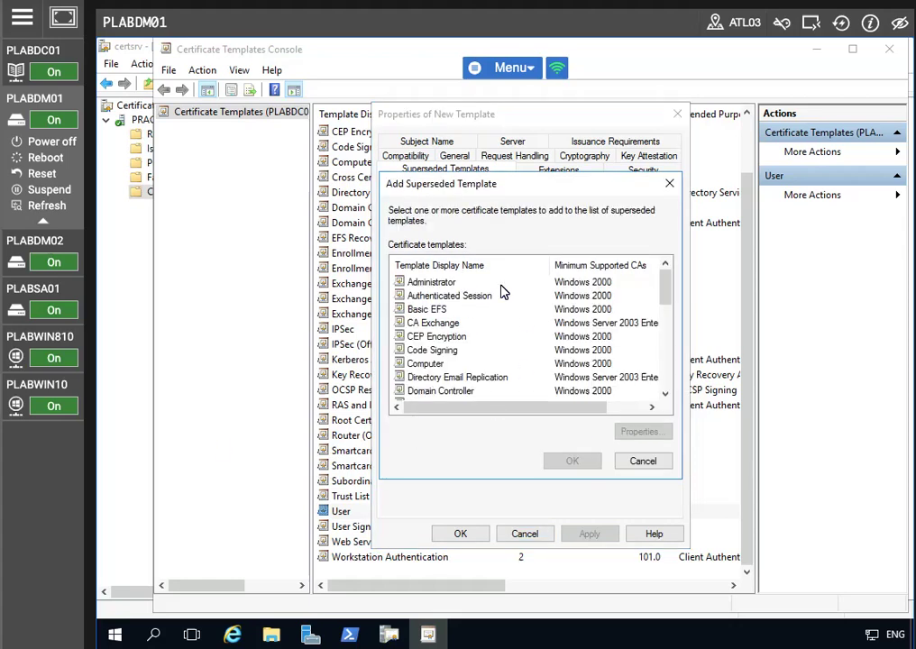
pyautogui.scroll(-7, 403, 364)
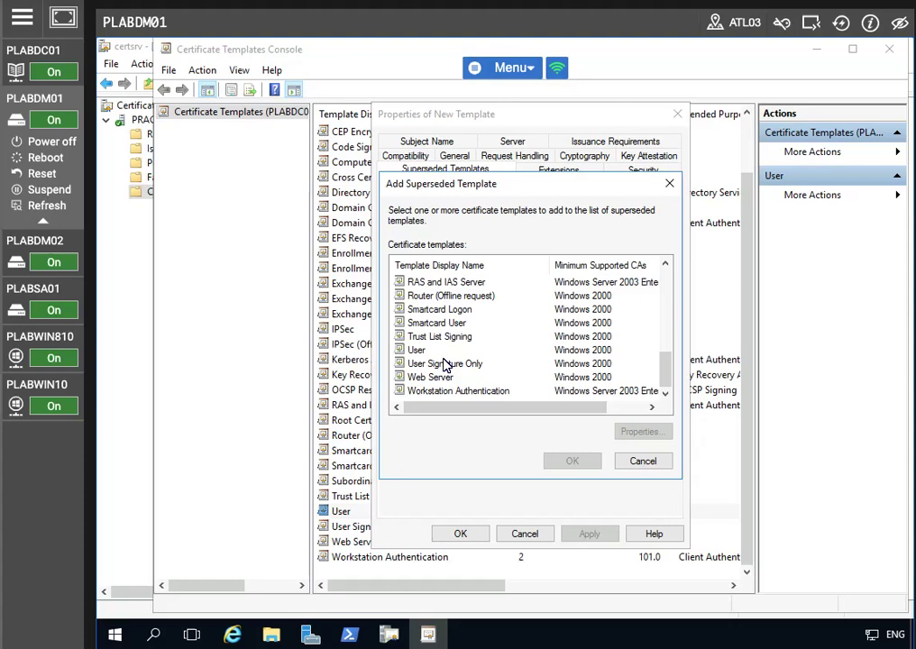
pyautogui.click(417, 351)
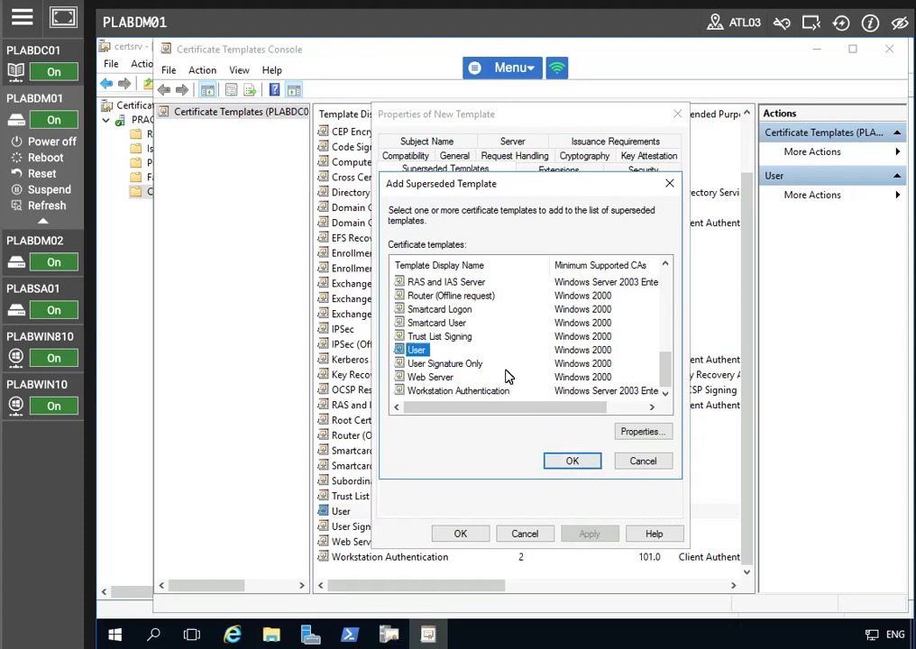
pyautogui.scroll(8, 501, 345)
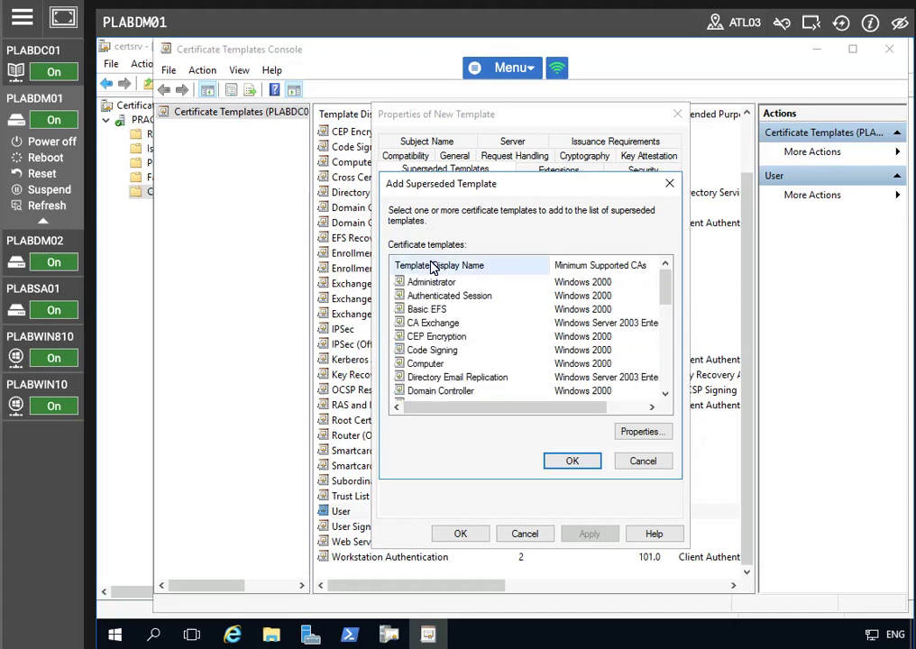
pyautogui.scroll(-8, 464, 324)
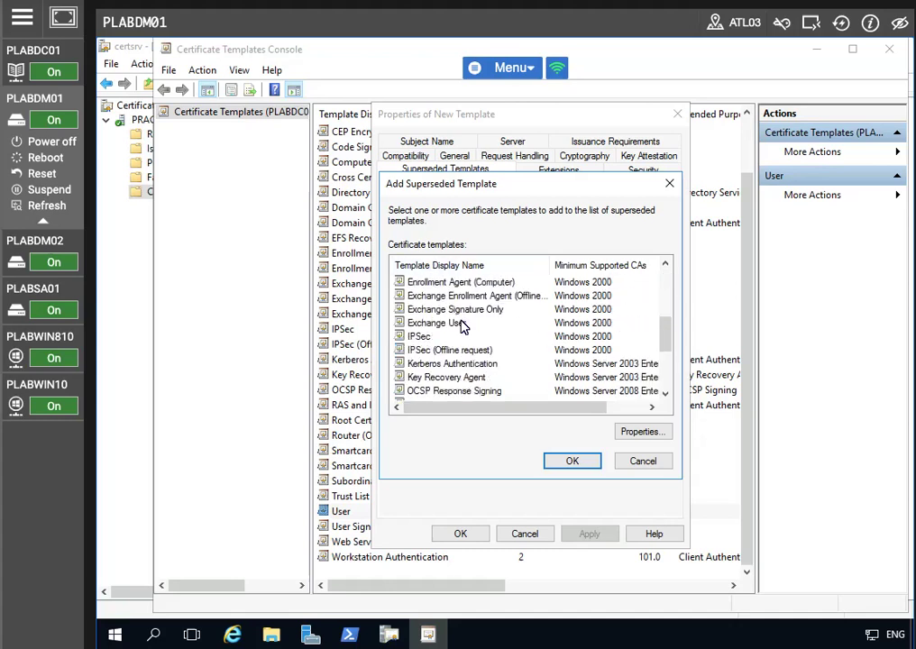
pyautogui.click(571, 462)
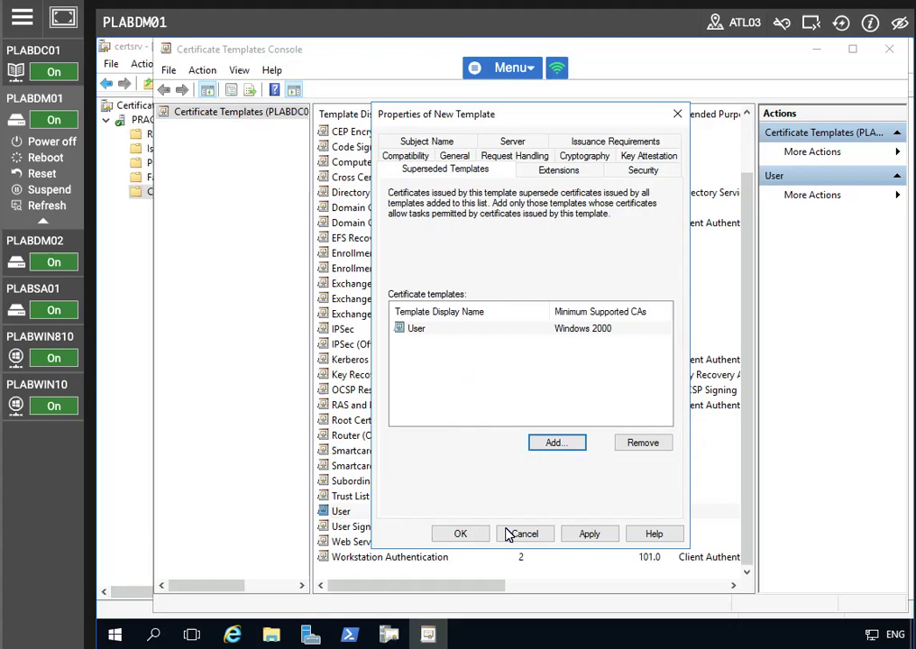
pyautogui.click(591, 535)
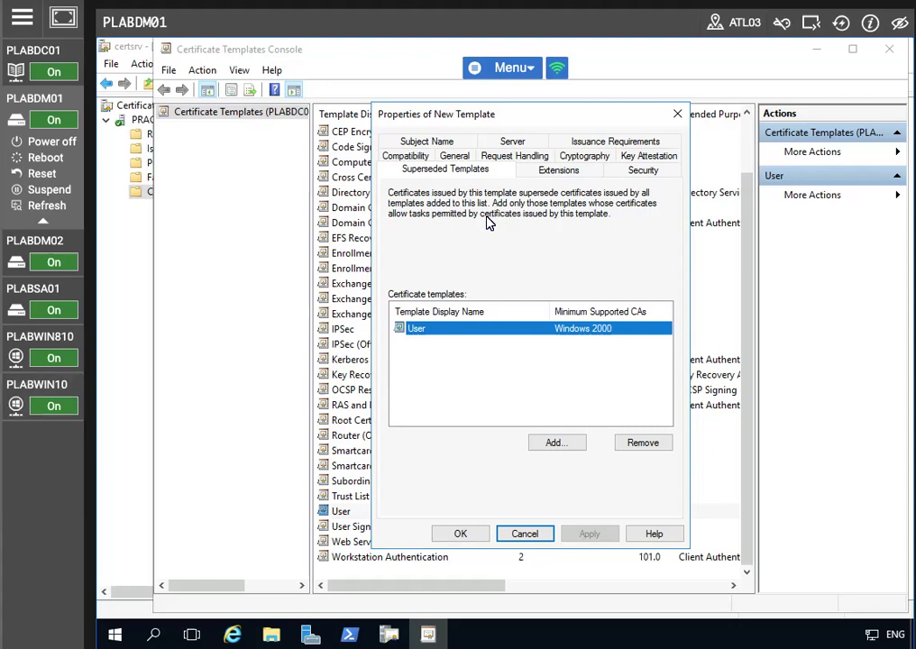
# - Untick 'Include e-mail name in subject name' and 'E-mail name', then apply and save SecureUser
pyautogui.click(419, 142)
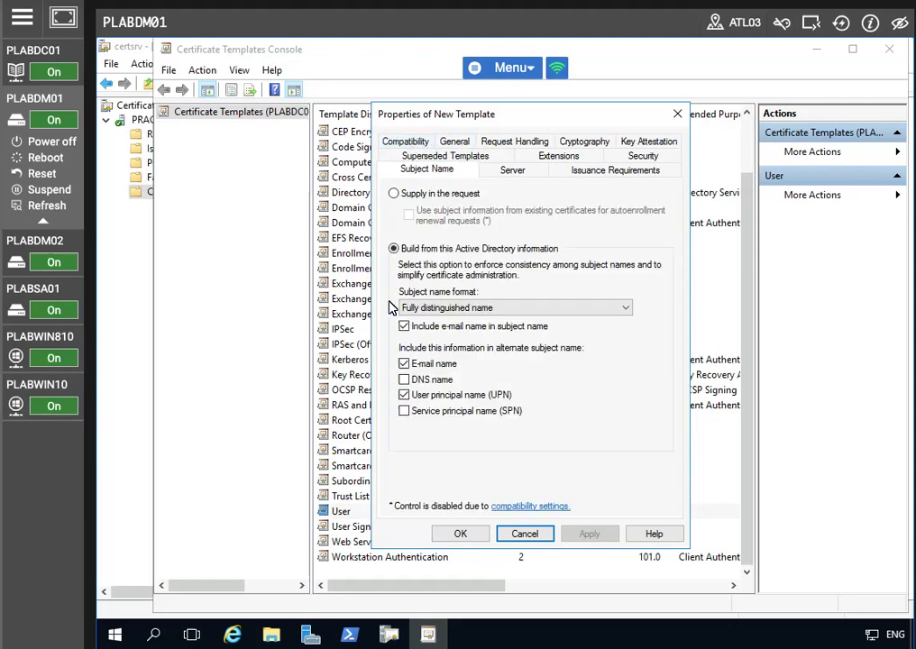
pyautogui.click(405, 327)
pyautogui.click(404, 327)
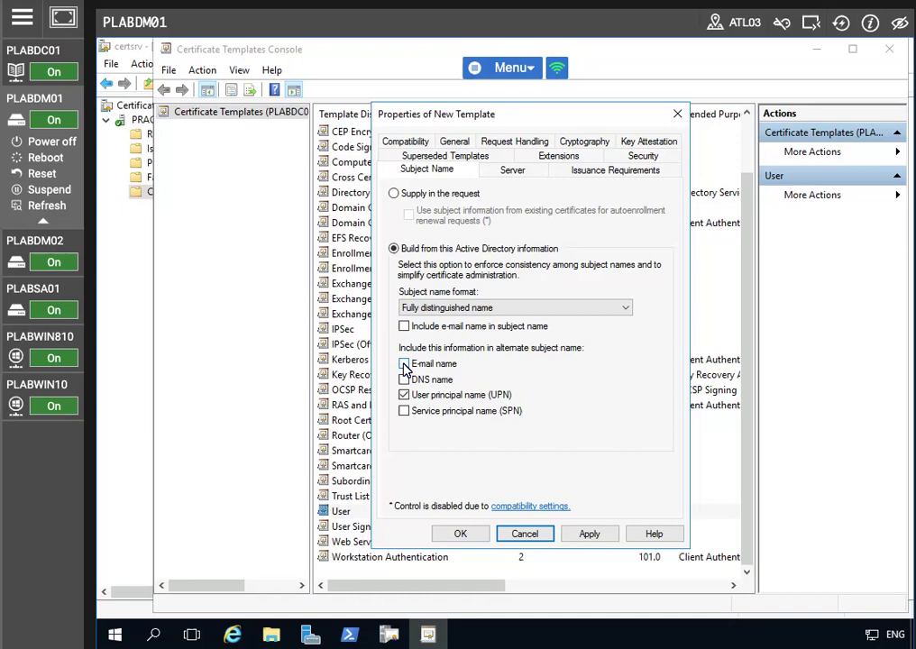
pyautogui.click(404, 364)
pyautogui.click(589, 533)
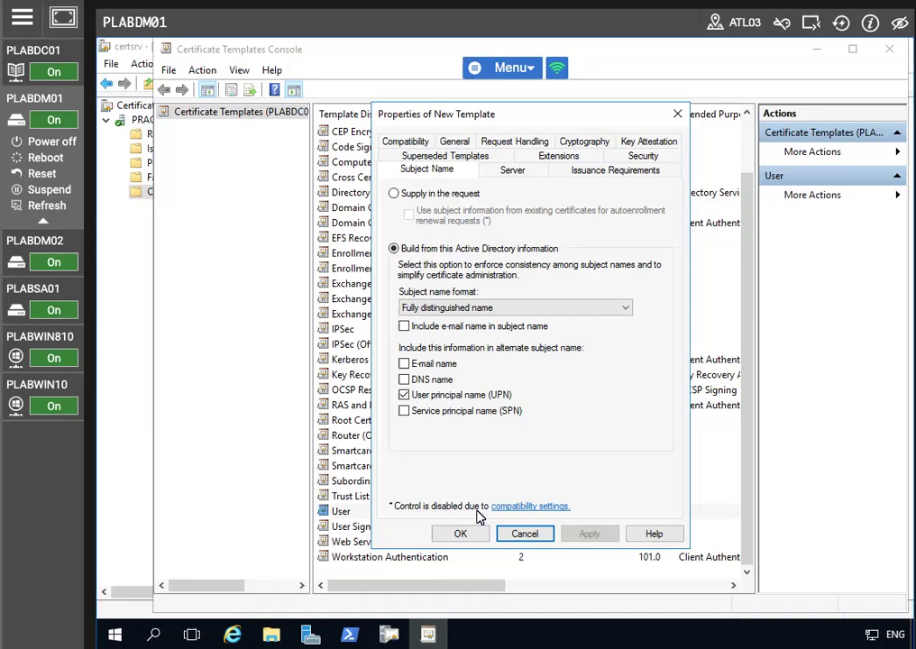
pyautogui.click(448, 533)
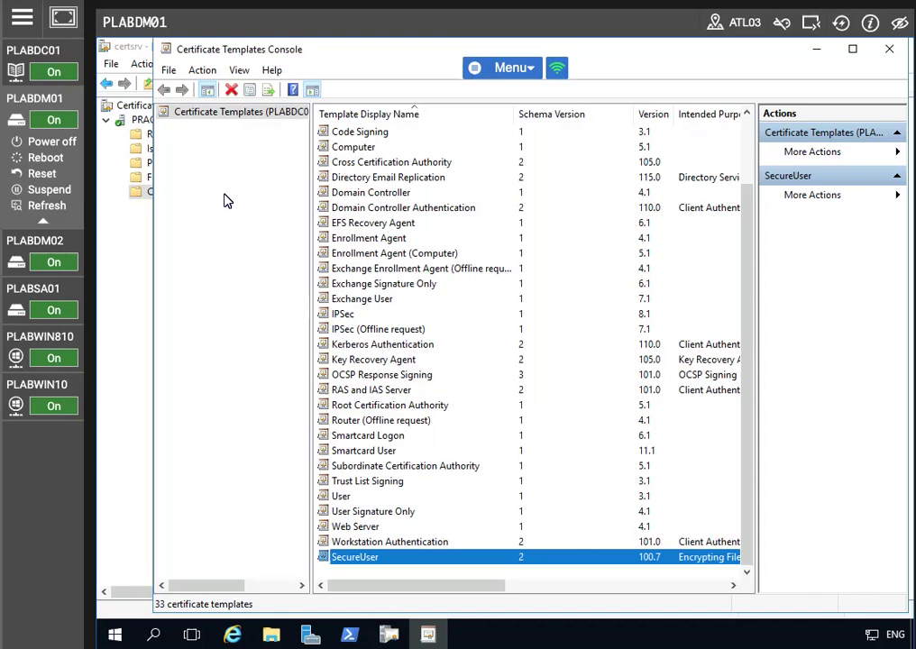
# - Close the Certificate Templates Console
pyautogui.click(246, 114)
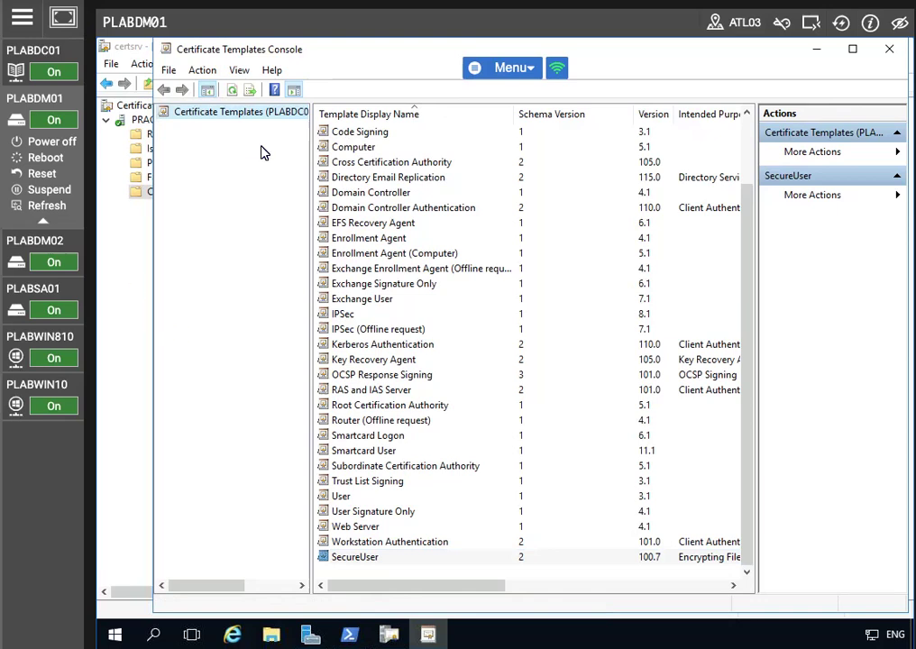
pyautogui.moveTo(304, 52); pyautogui.dragTo(286, 156)
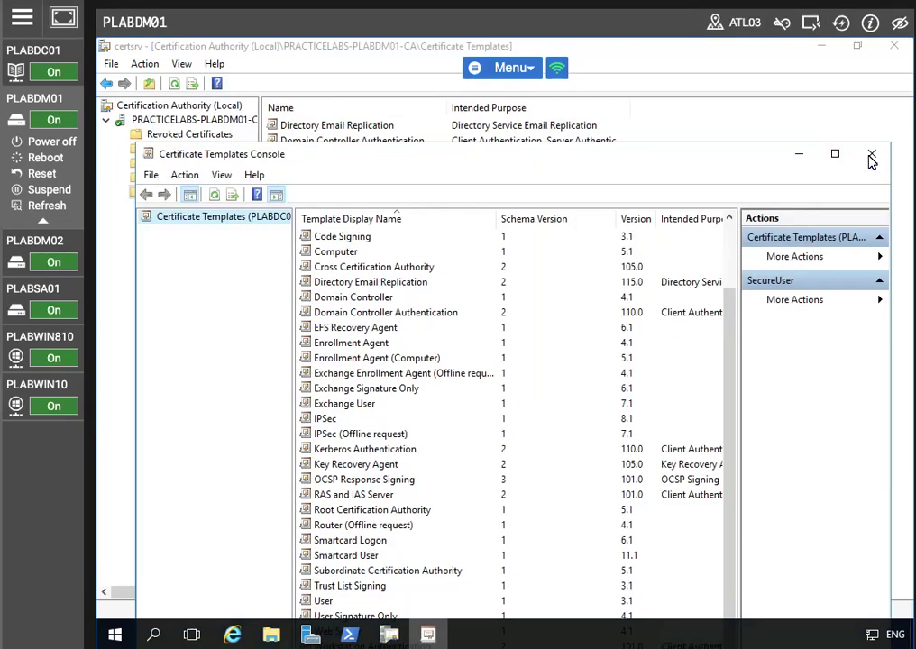
pyautogui.click(871, 157)
# - Enable SecureUser as a new Certificate Template to Issue on the CA
pyautogui.rightClick(173, 193)
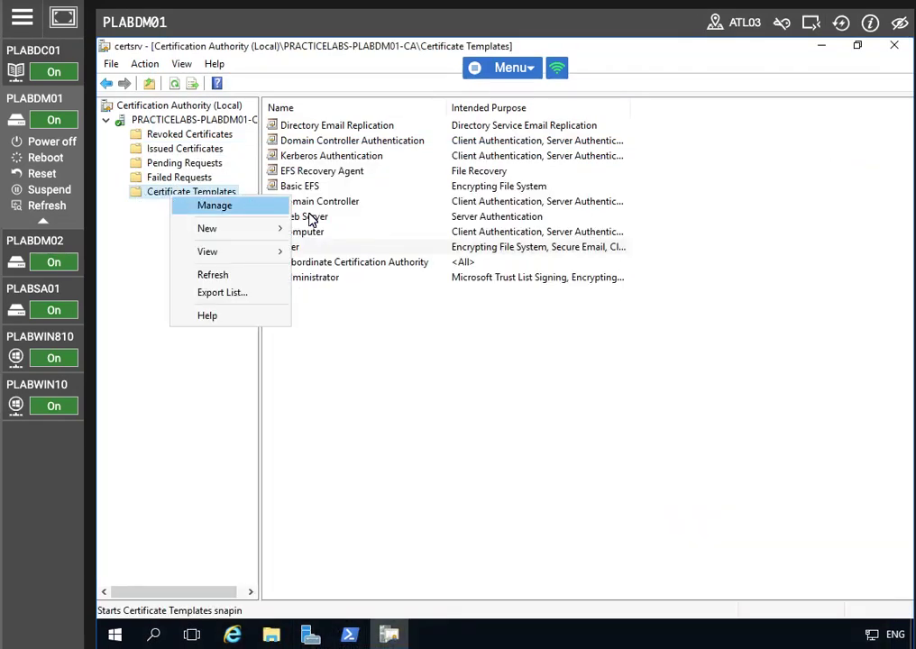
pyautogui.moveTo(257, 231)
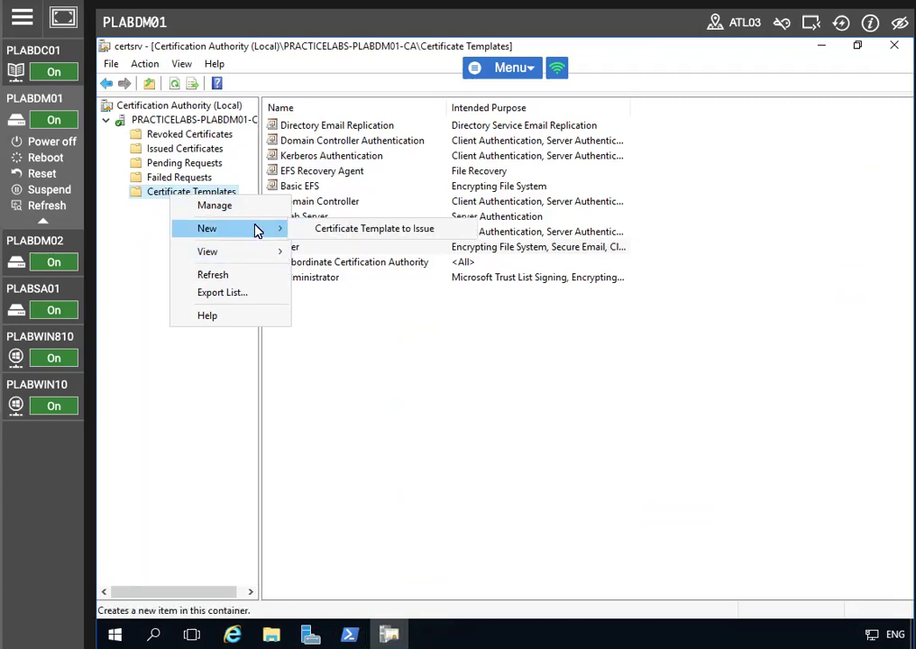
pyautogui.click(353, 229)
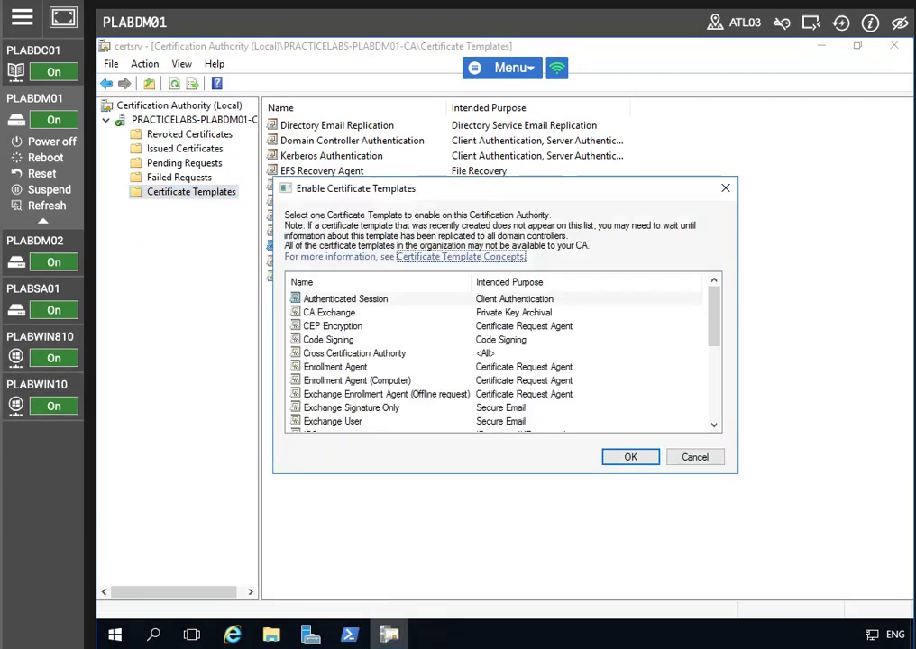
pyautogui.scroll(-5, 530, 343)
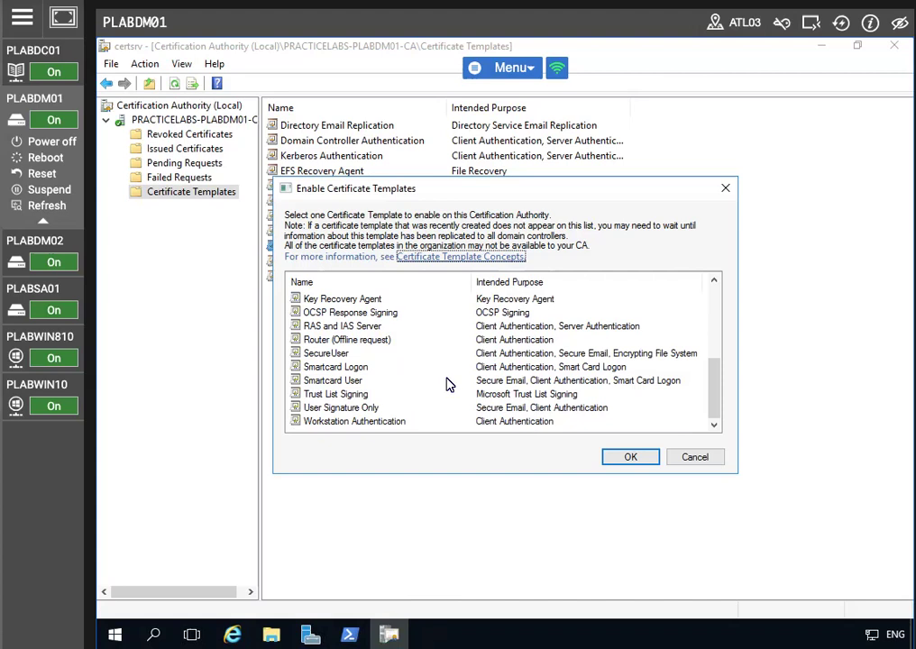
pyautogui.click(326, 354)
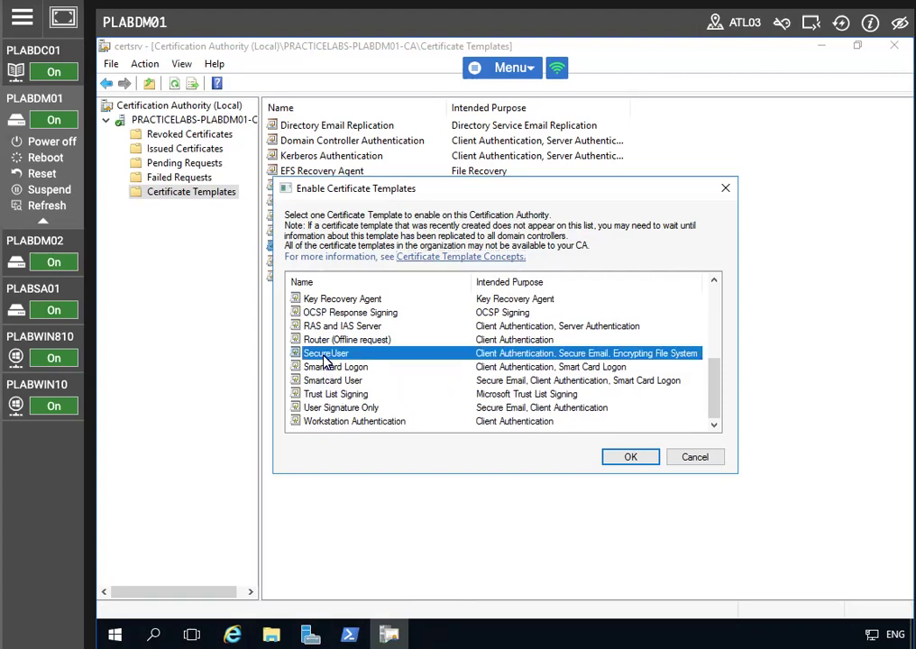
pyautogui.click(627, 459)
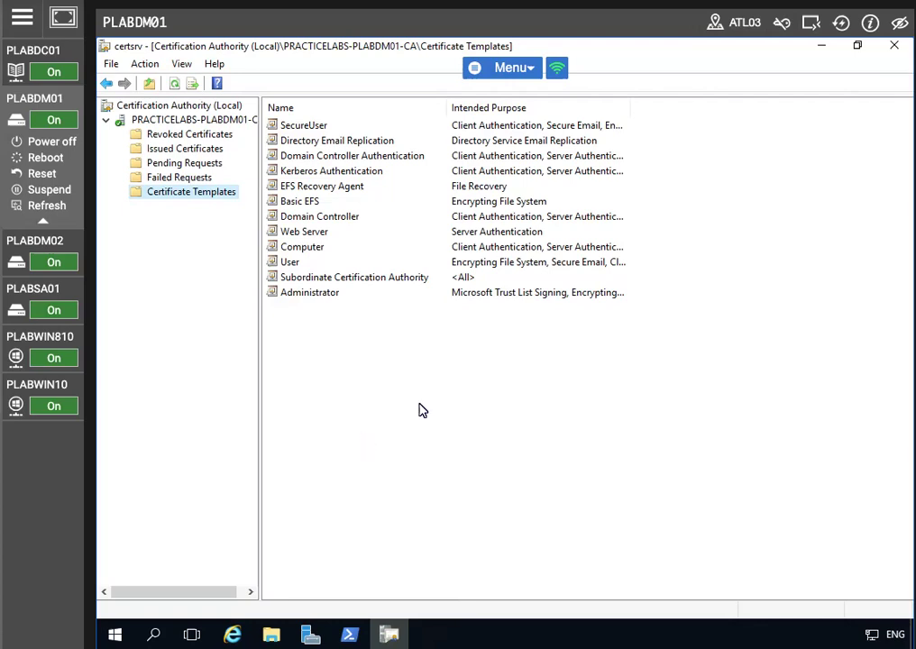
# - Minimize the Certification Authority console and switch to PLABDC01's Server Manager
pyautogui.click(822, 45)
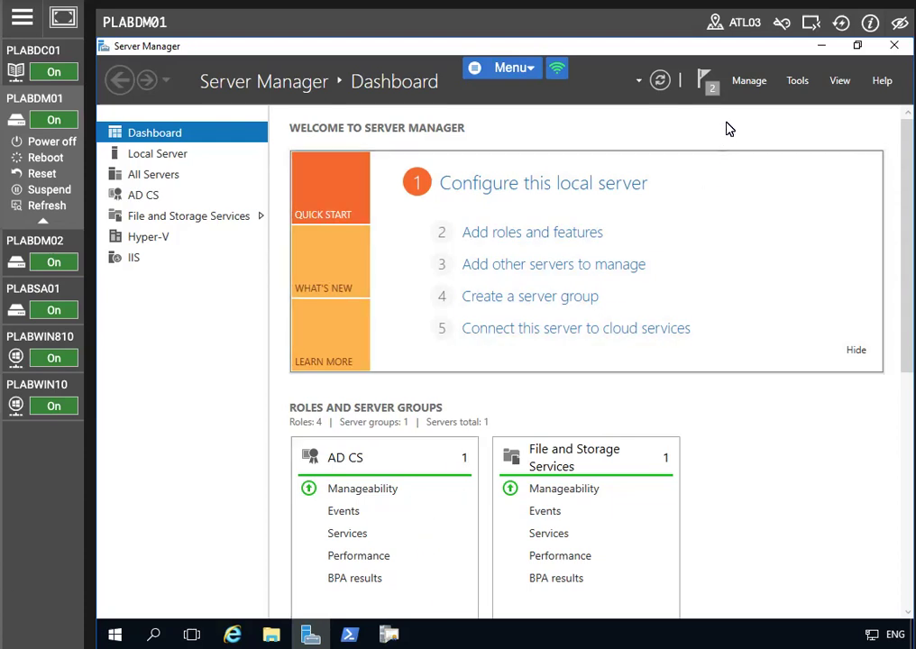
pyautogui.click(796, 84)
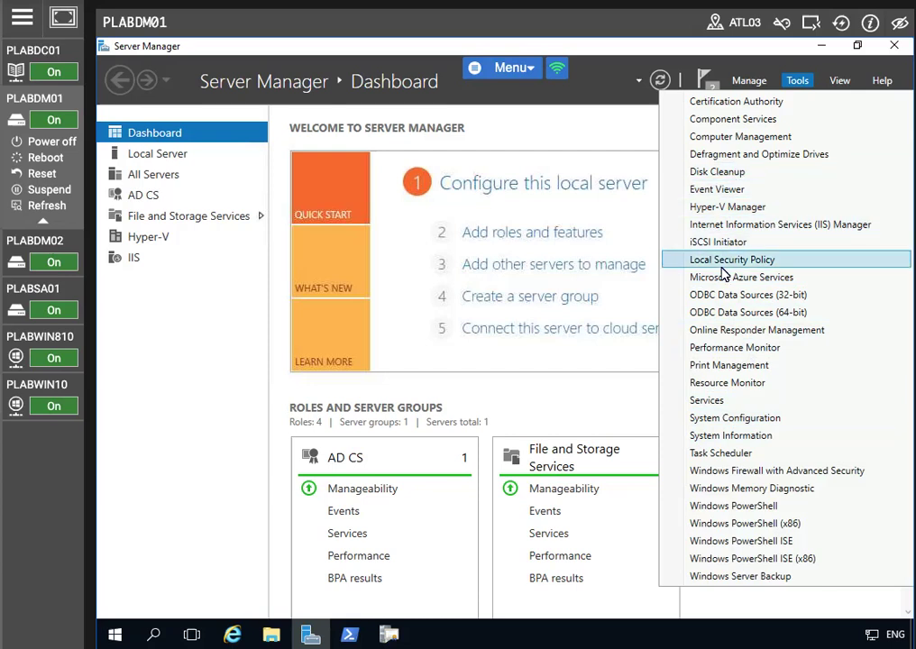
pyautogui.click(556, 119)
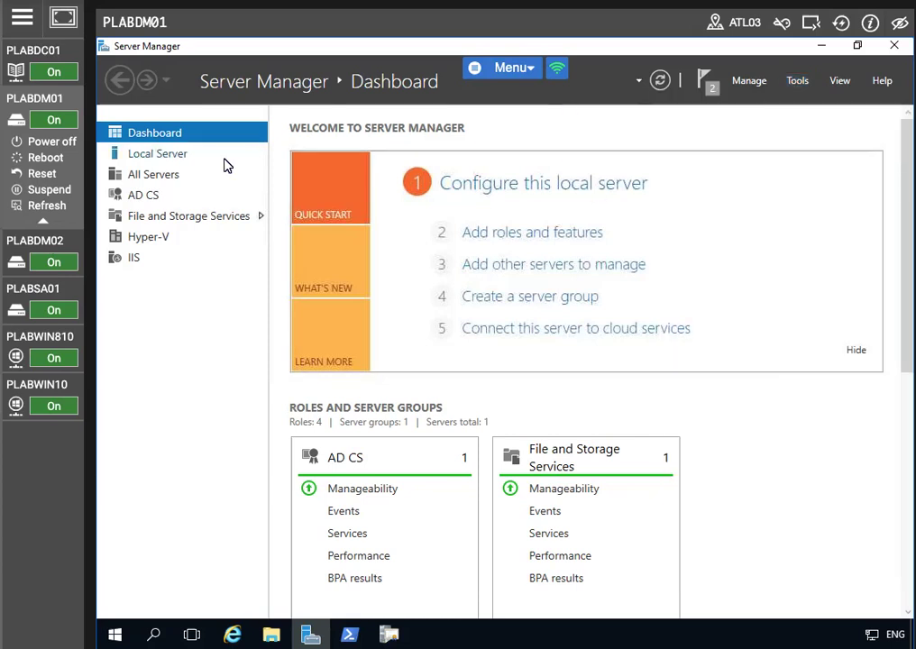
pyautogui.click(60, 51)
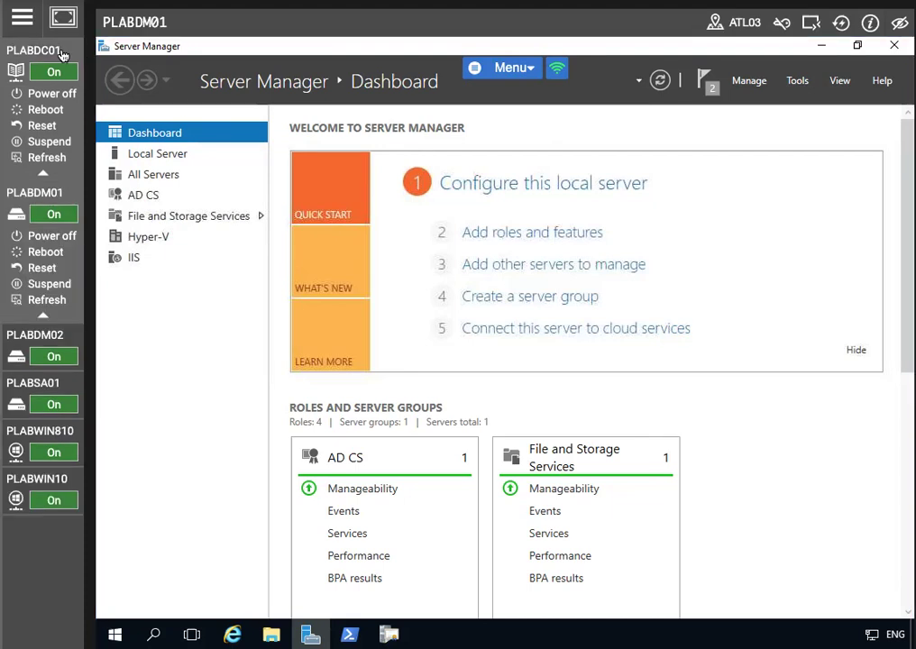
# - Launch Group Policy Management maximized and expand the forest down to the PRACTICELABS.COM domain
pyautogui.click(790, 81)
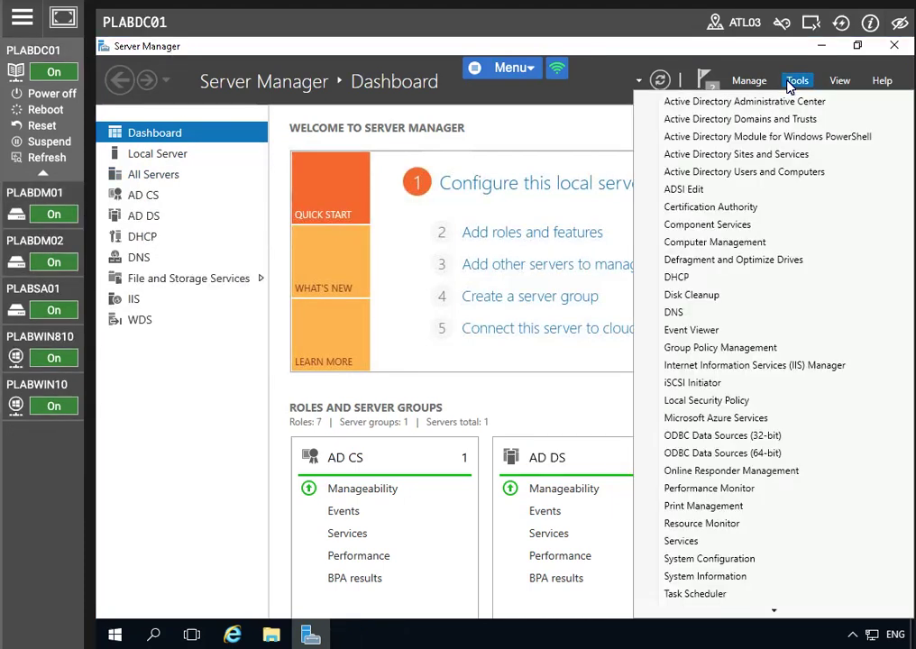
pyautogui.click(726, 356)
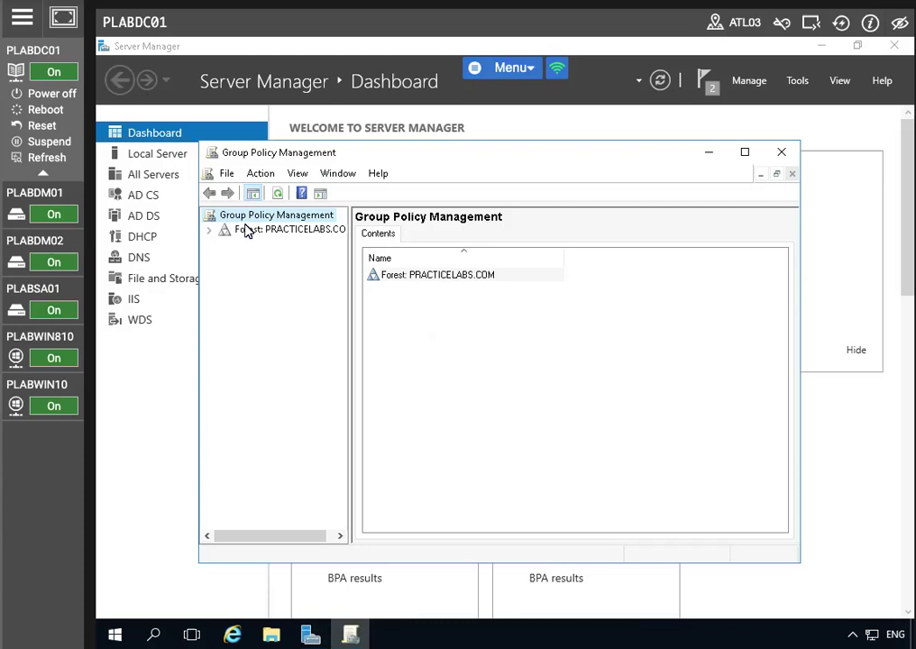
pyautogui.click(746, 153)
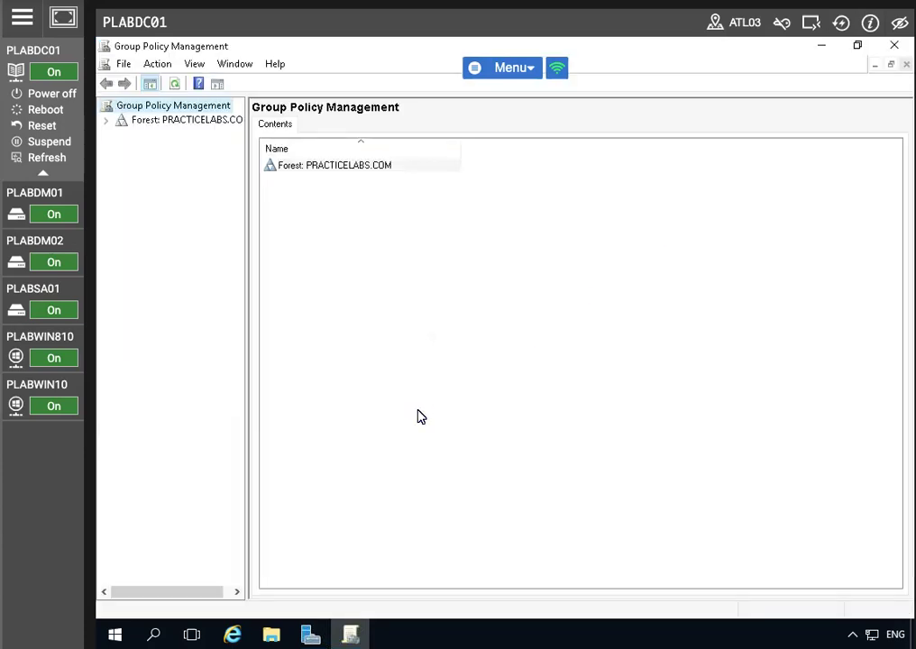
pyautogui.click(146, 122)
pyautogui.click(106, 120)
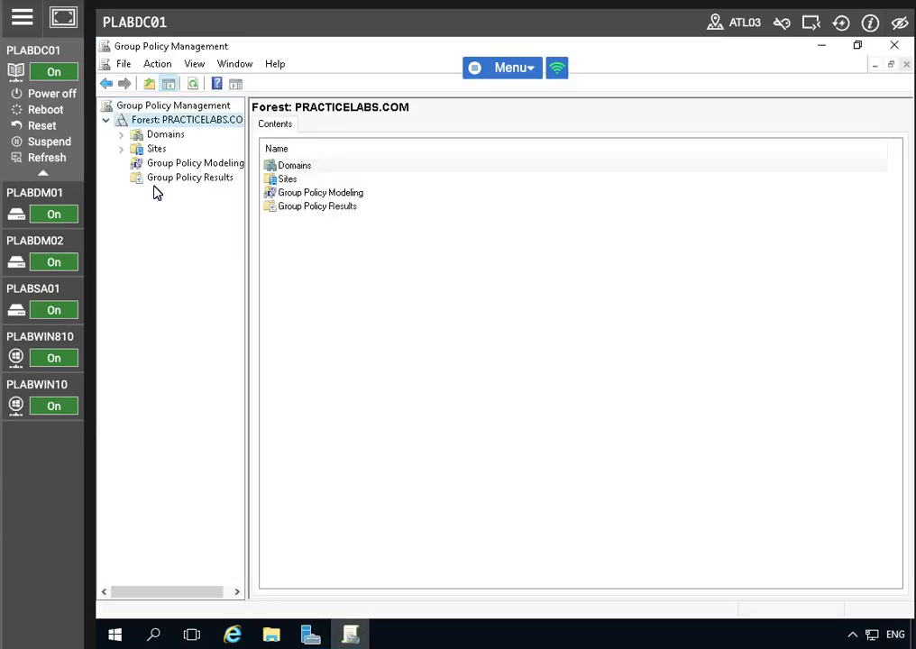
pyautogui.click(121, 136)
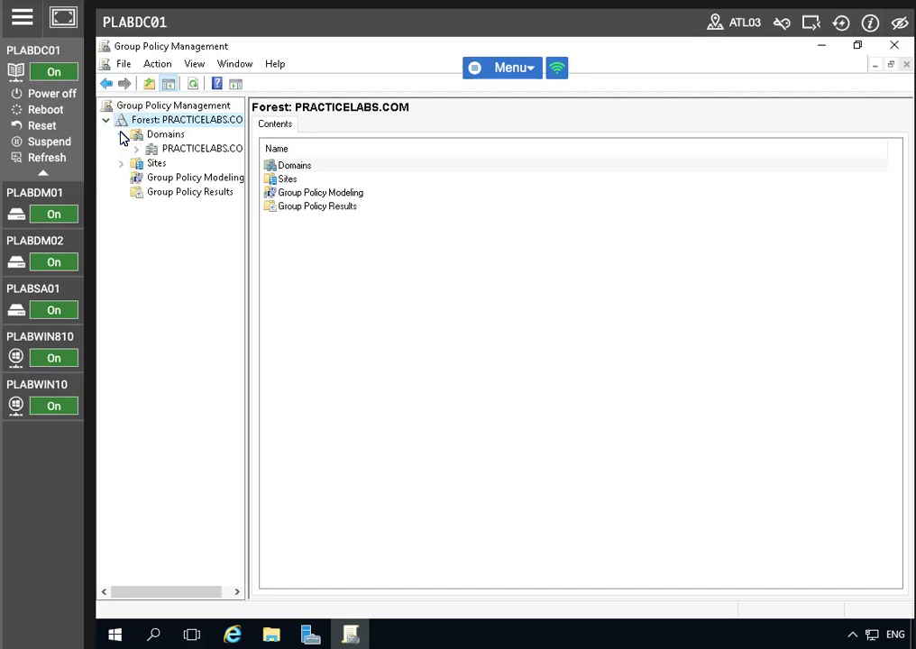
pyautogui.click(138, 152)
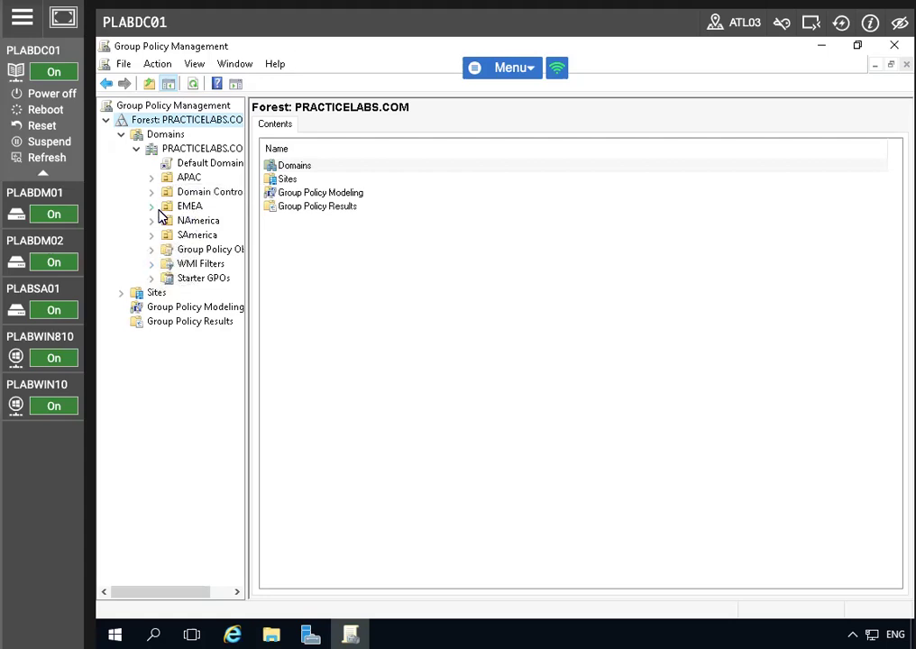
# - Glance at the Default Domain Controllers Policy link, then expand APAC and select the IT OU
pyautogui.click(181, 192)
pyautogui.click(151, 192)
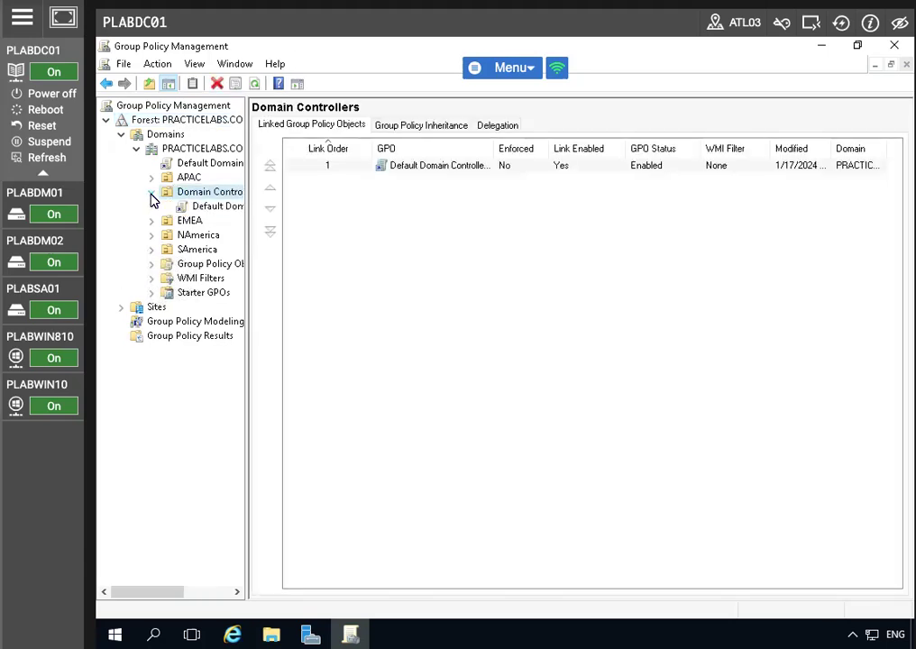
pyautogui.click(173, 206)
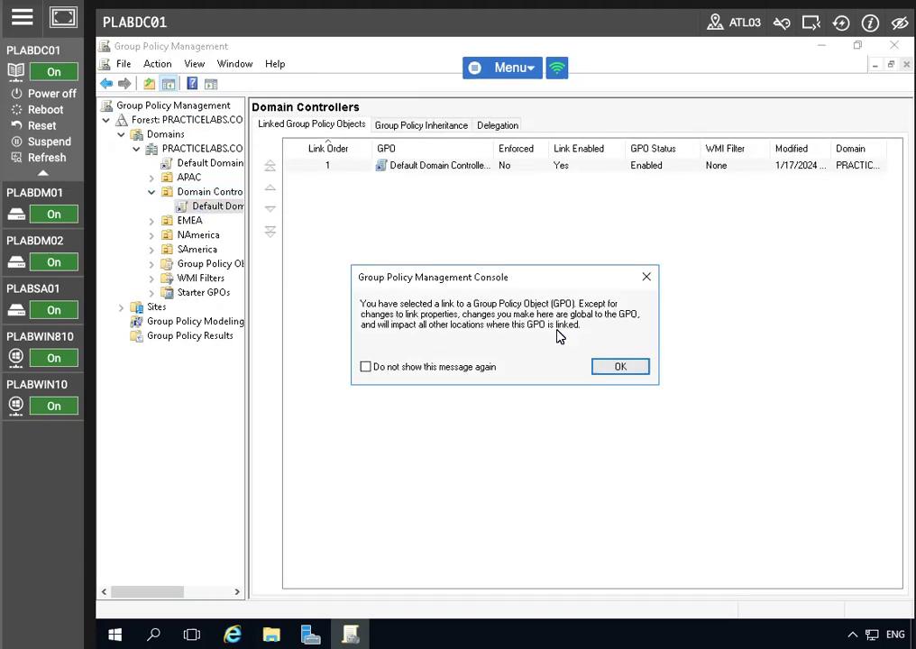
pyautogui.click(611, 368)
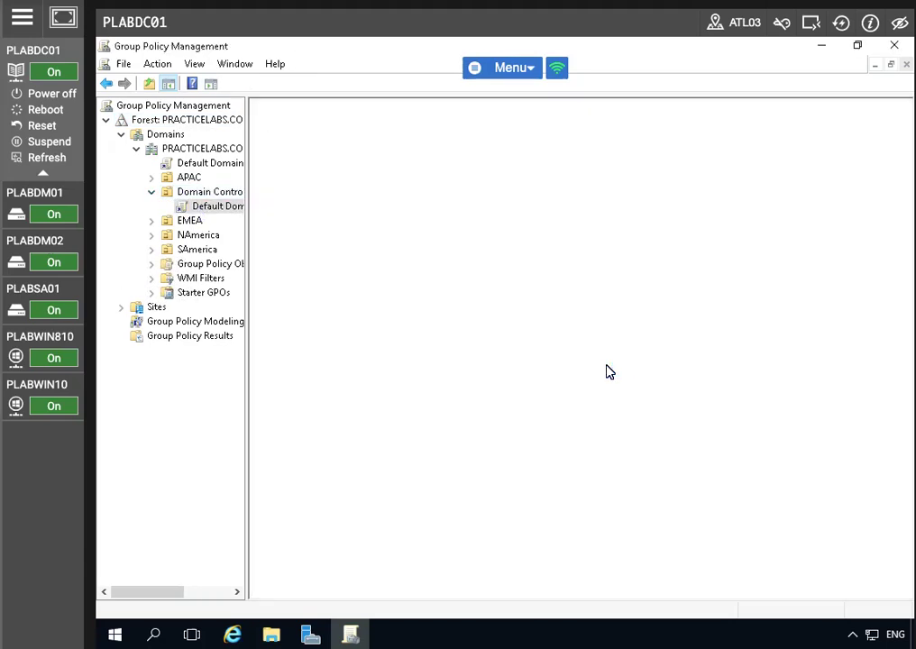
pyautogui.click(152, 192)
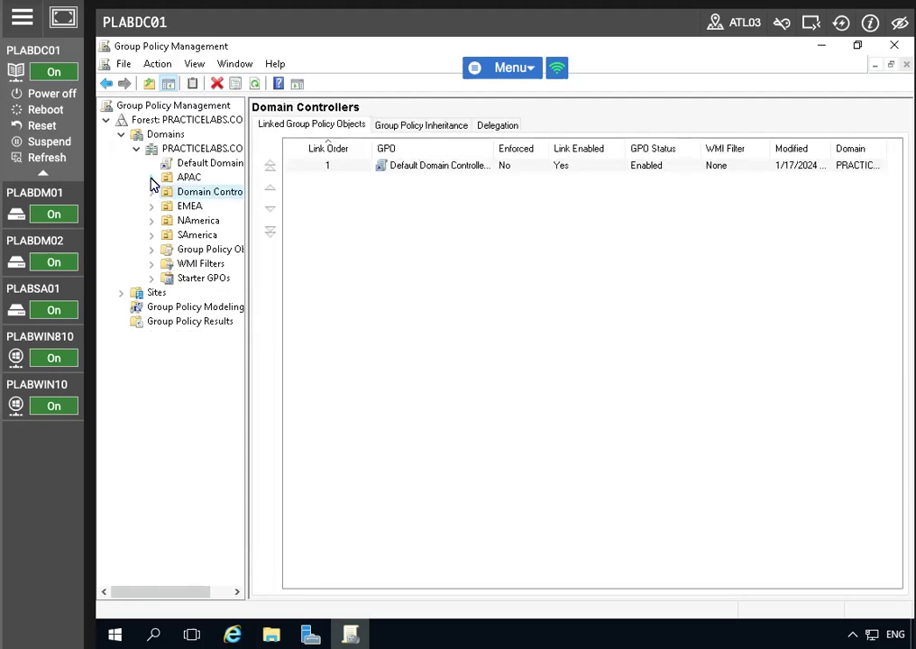
pyautogui.click(151, 177)
pyautogui.click(185, 194)
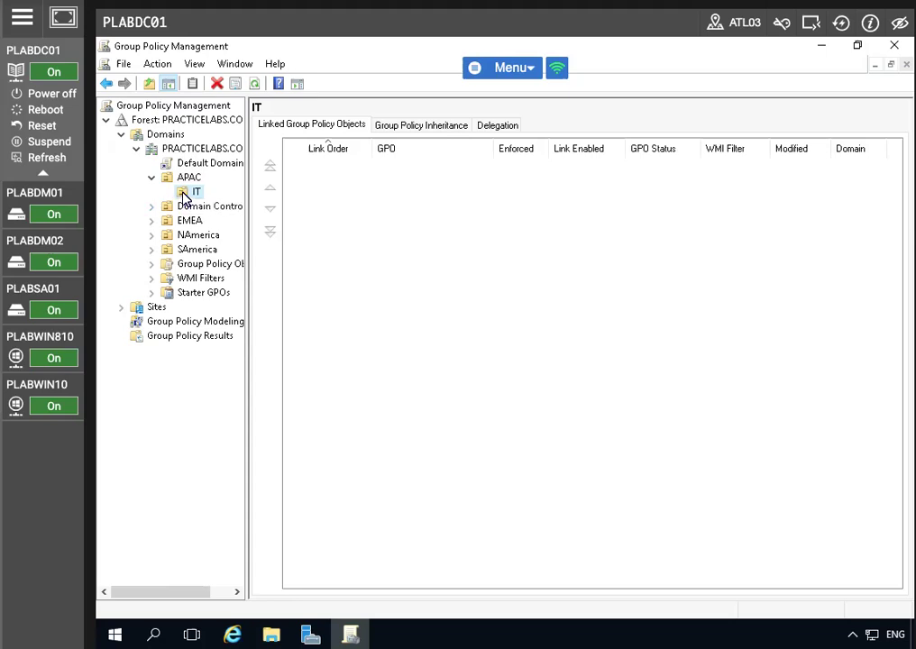
# - Create a GPO named 'Certificate Auto Enrollment' linked to the IT OU and select it
pyautogui.rightClick(184, 196)
pyautogui.click(287, 200)
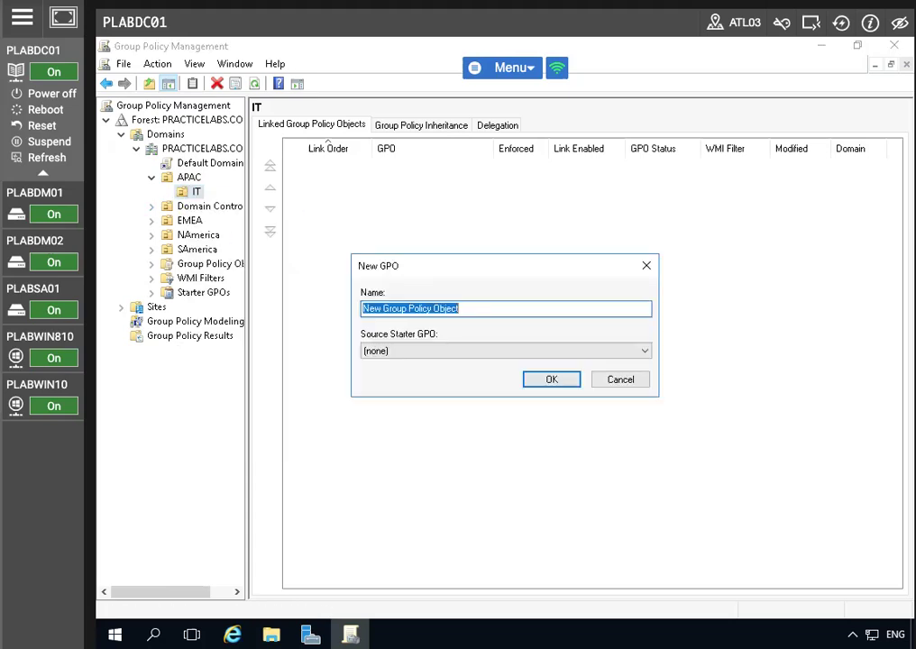
pyautogui.write('Certifica')
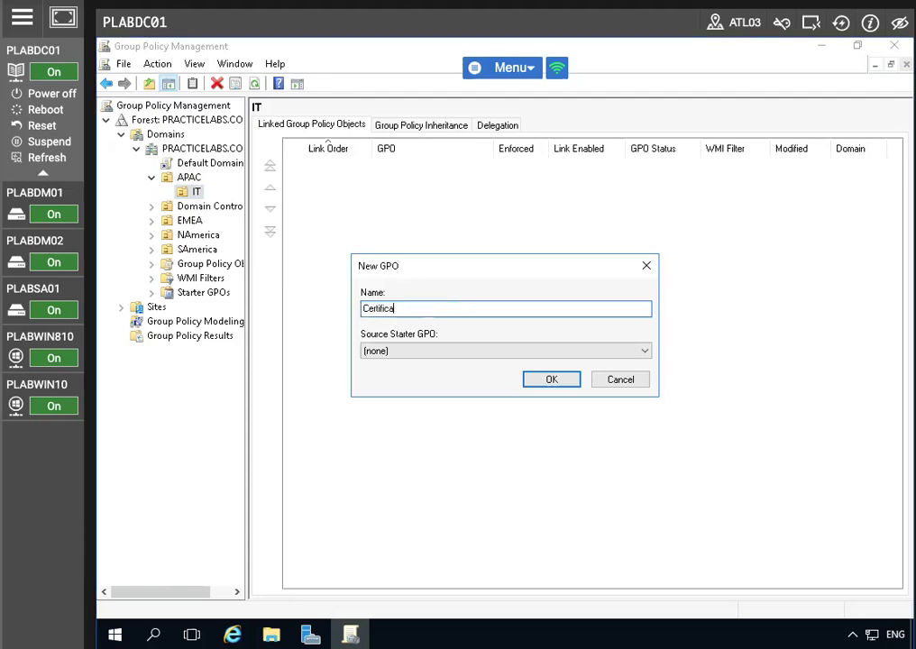
pyautogui.write('te Auto Enrollment')
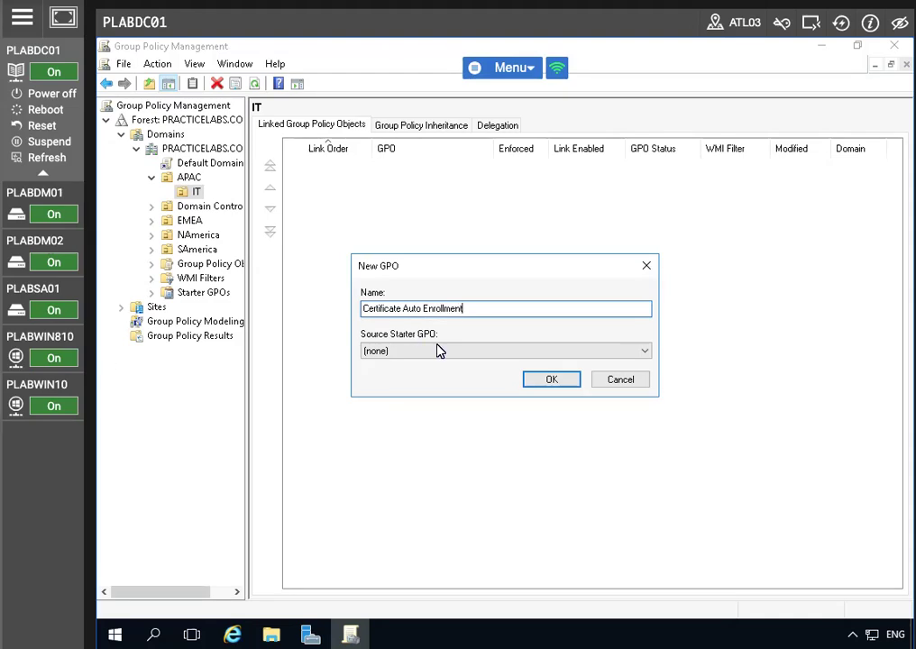
pyautogui.click(534, 382)
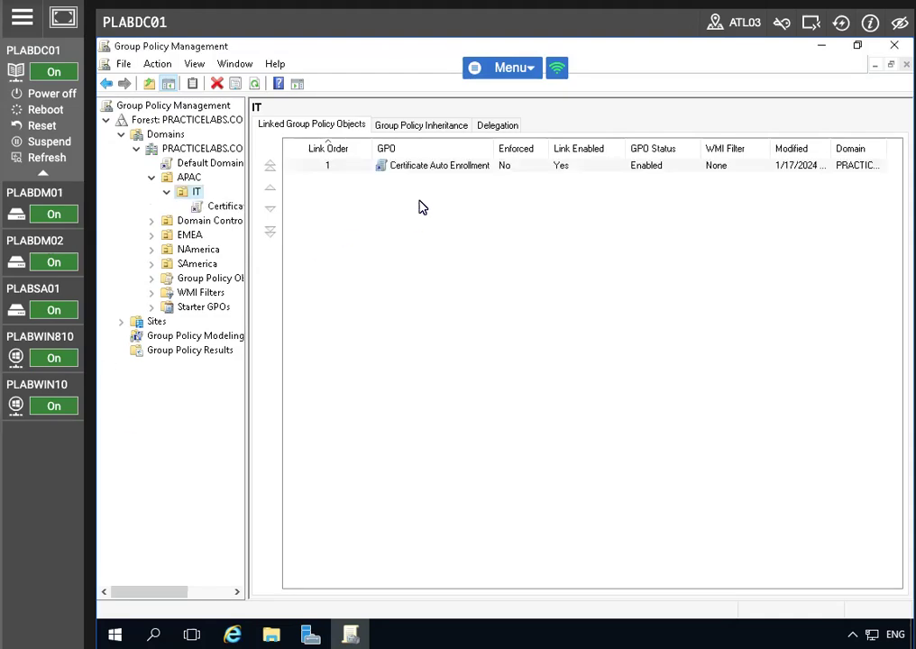
pyautogui.click(425, 168)
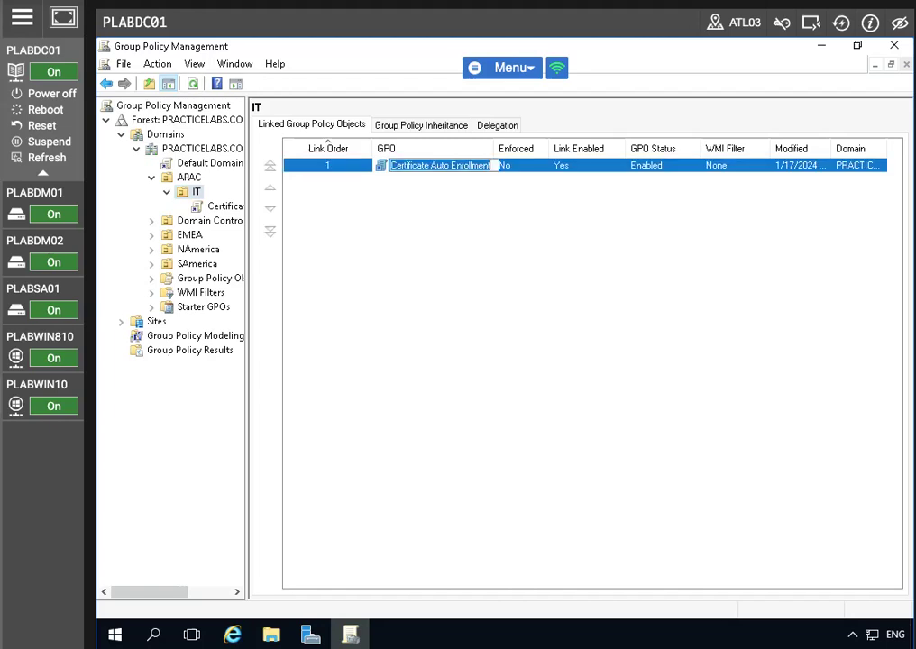
pyautogui.click(214, 210)
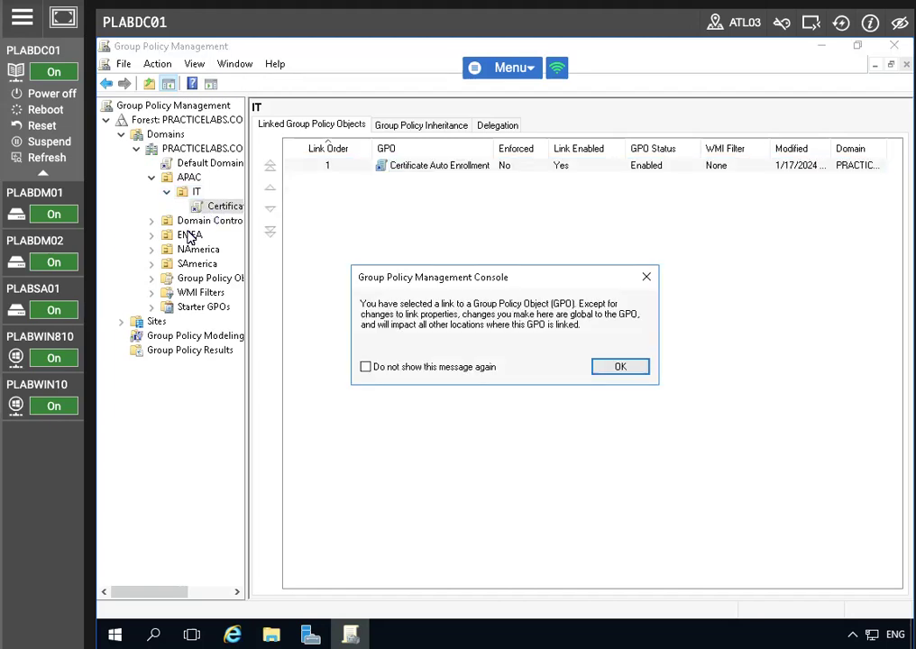
pyautogui.click(618, 367)
pyautogui.rightClick(225, 210)
# - Edit the GPO and expand User Configuration > Windows Settings > Security Settings > Public Key Policies
pyautogui.click(298, 225)
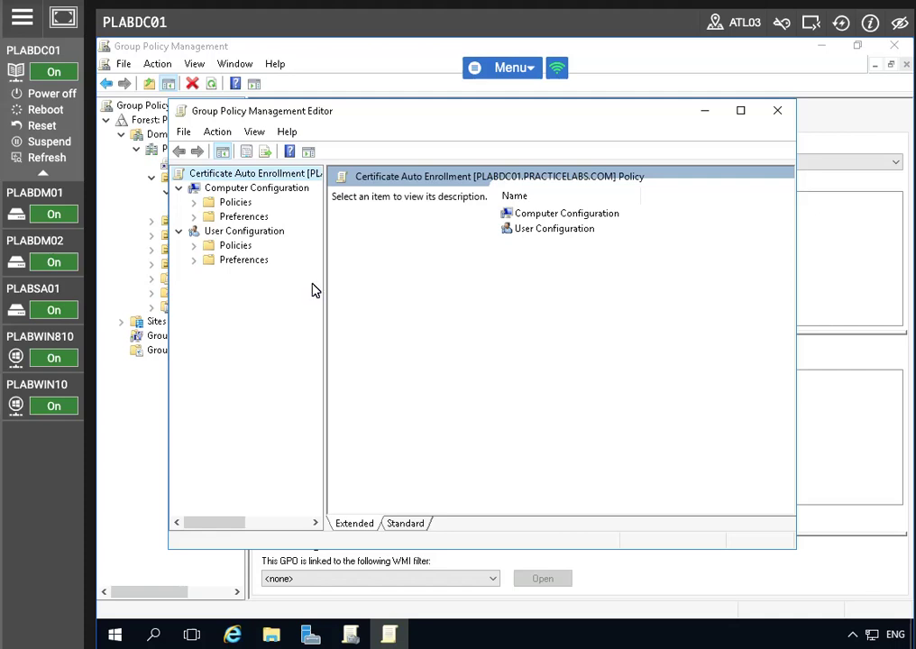
pyautogui.click(741, 110)
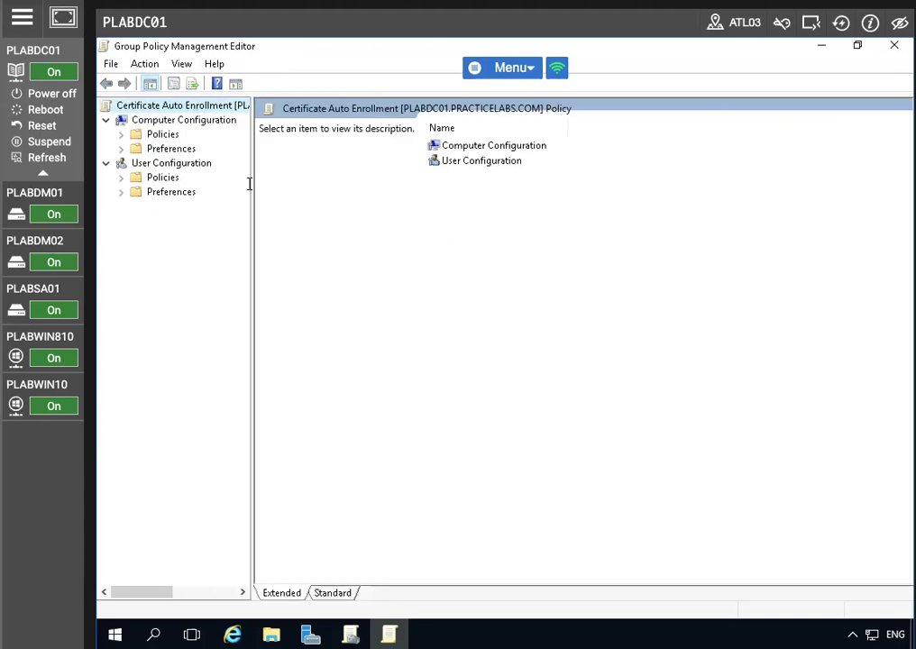
pyautogui.click(141, 179)
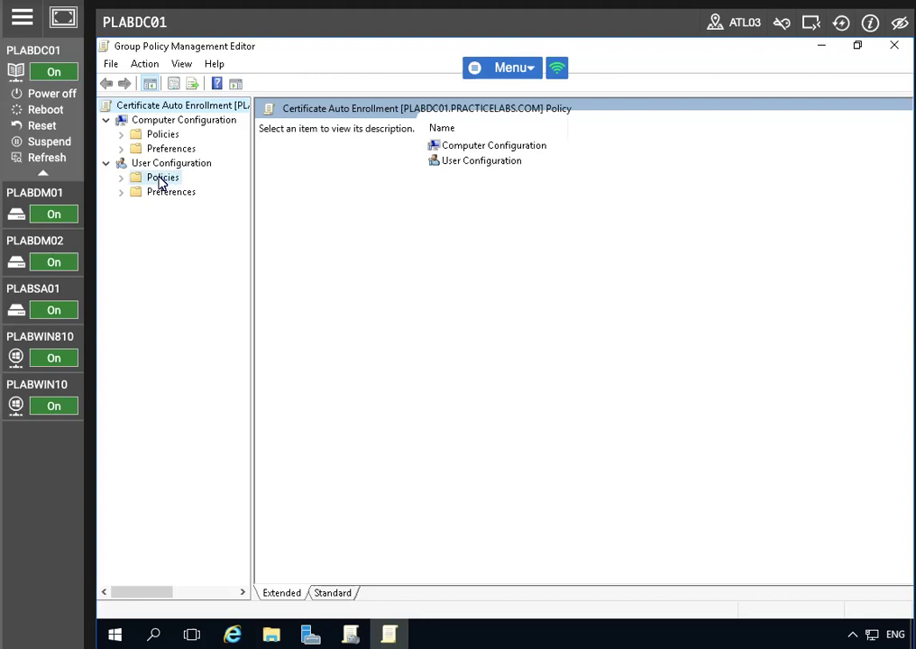
pyautogui.click(120, 178)
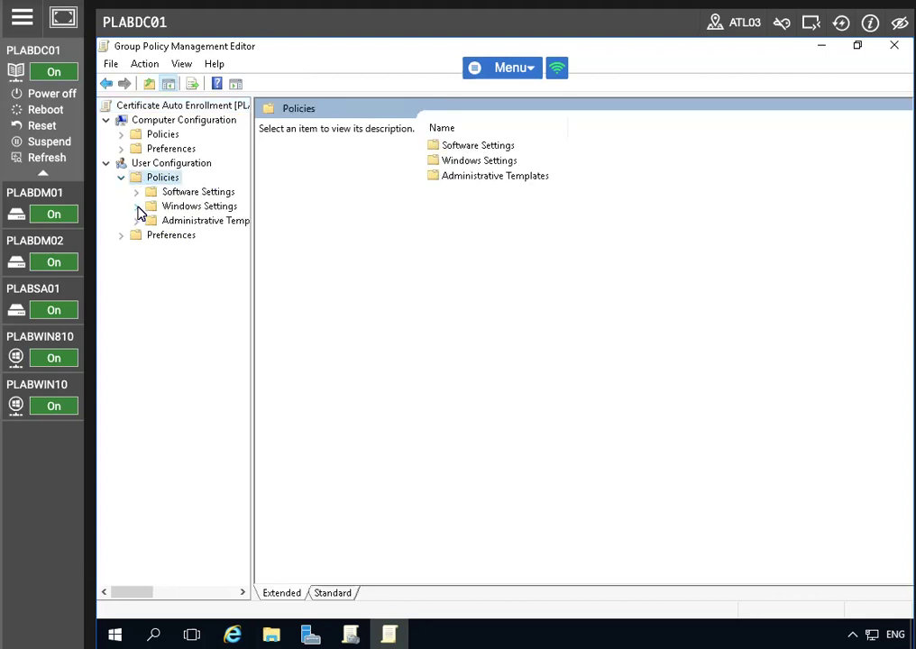
pyautogui.click(136, 207)
pyautogui.click(152, 235)
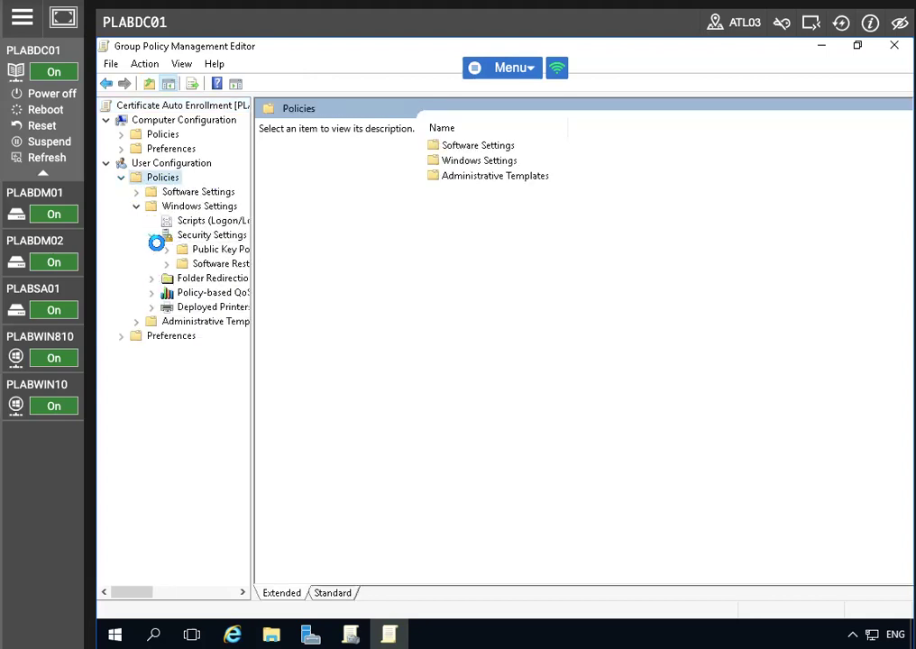
pyautogui.click(189, 251)
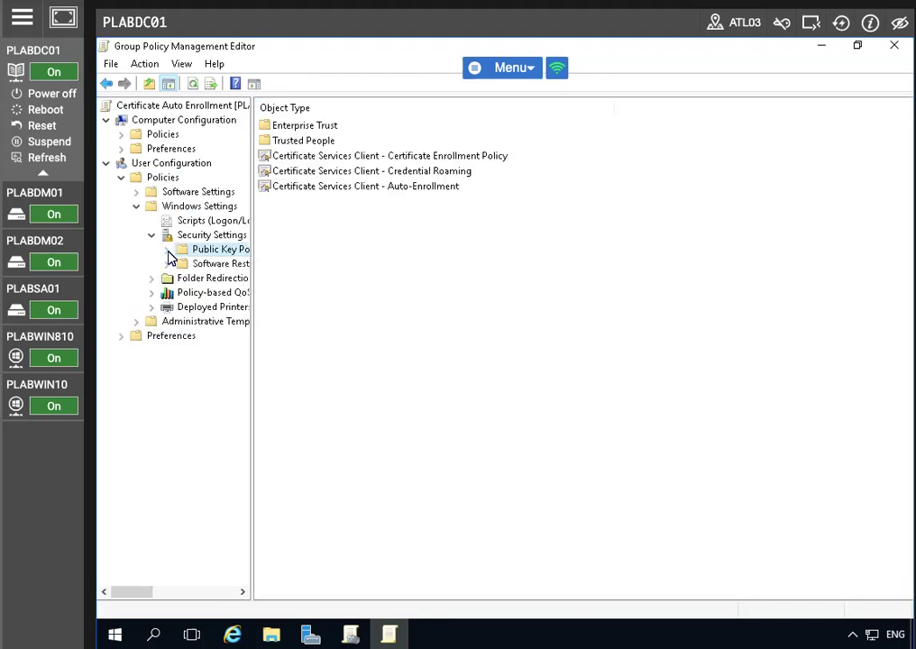
pyautogui.click(166, 250)
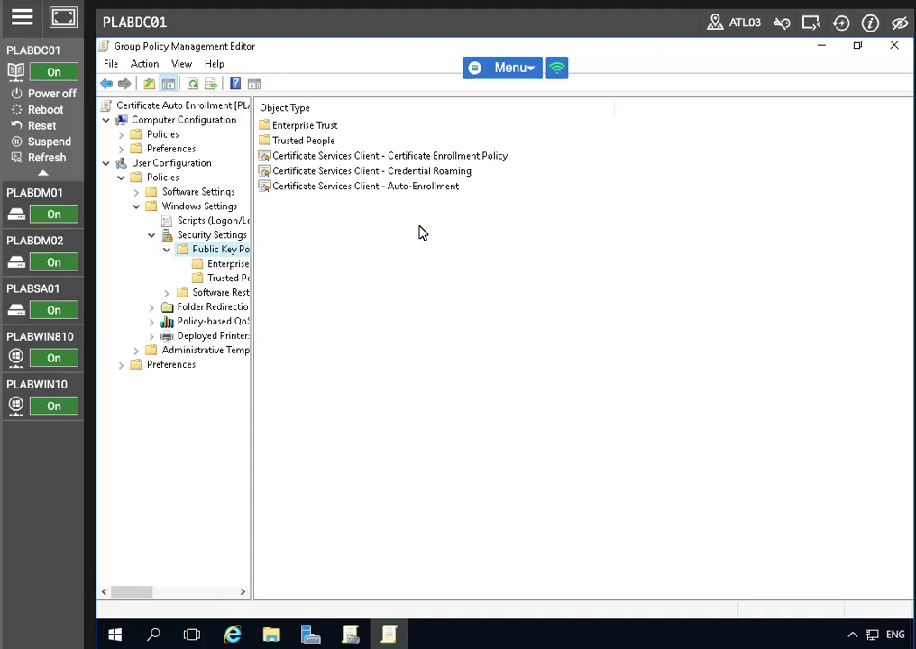
# - Set Auto-Enrollment to Enabled with renewal, template updates and expiry notifications checked, then close the editor
pyautogui.rightClick(368, 188)
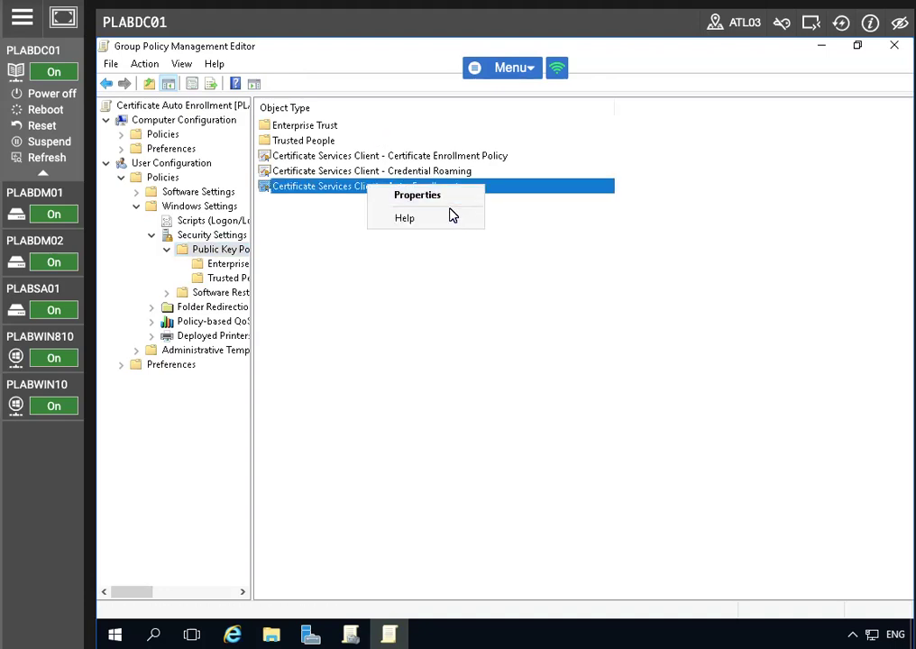
pyautogui.click(401, 195)
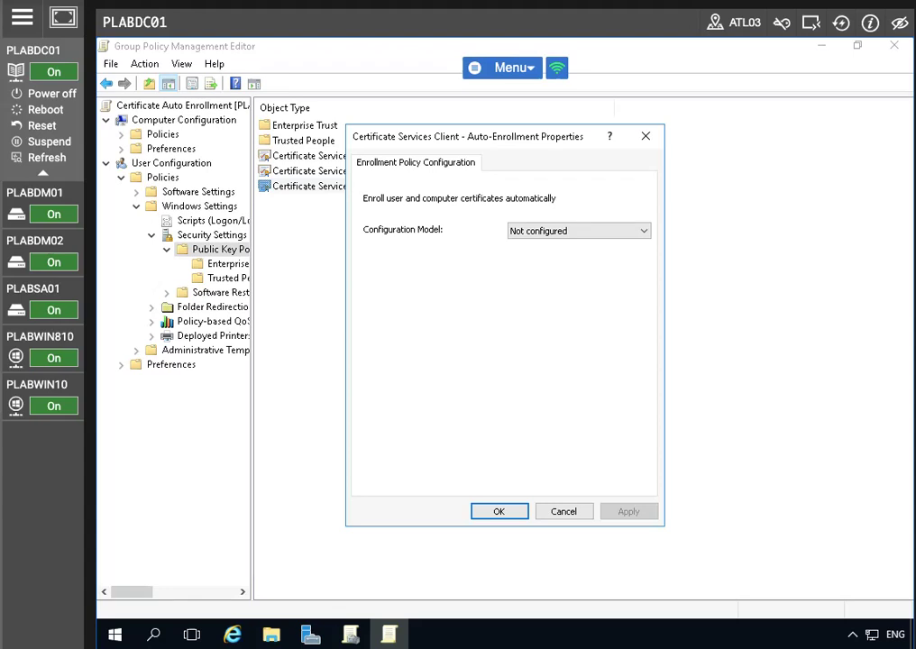
pyautogui.click(544, 232)
pyautogui.click(540, 259)
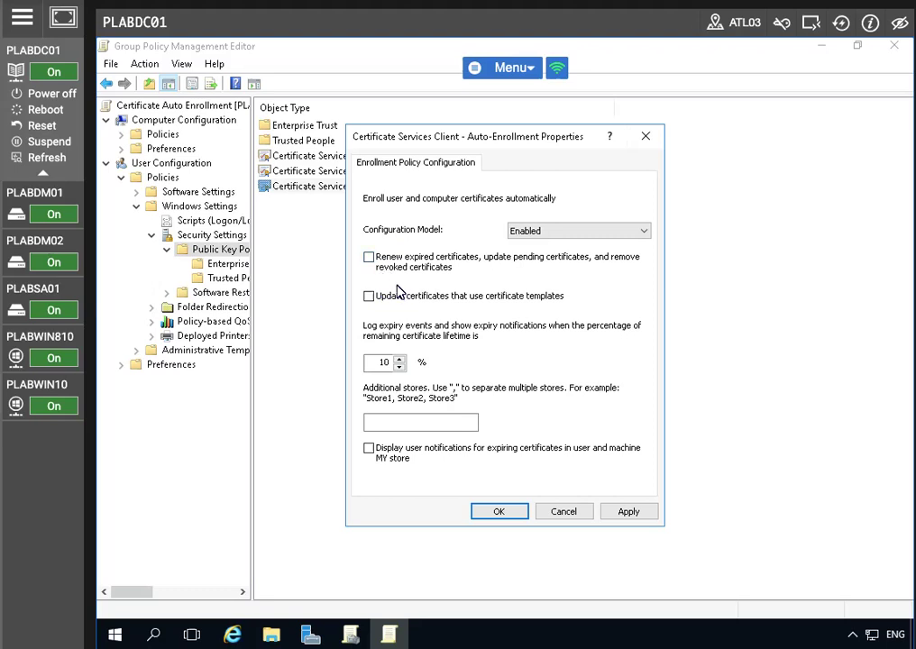
pyautogui.click(369, 259)
pyautogui.click(369, 297)
pyautogui.click(368, 449)
pyautogui.click(642, 511)
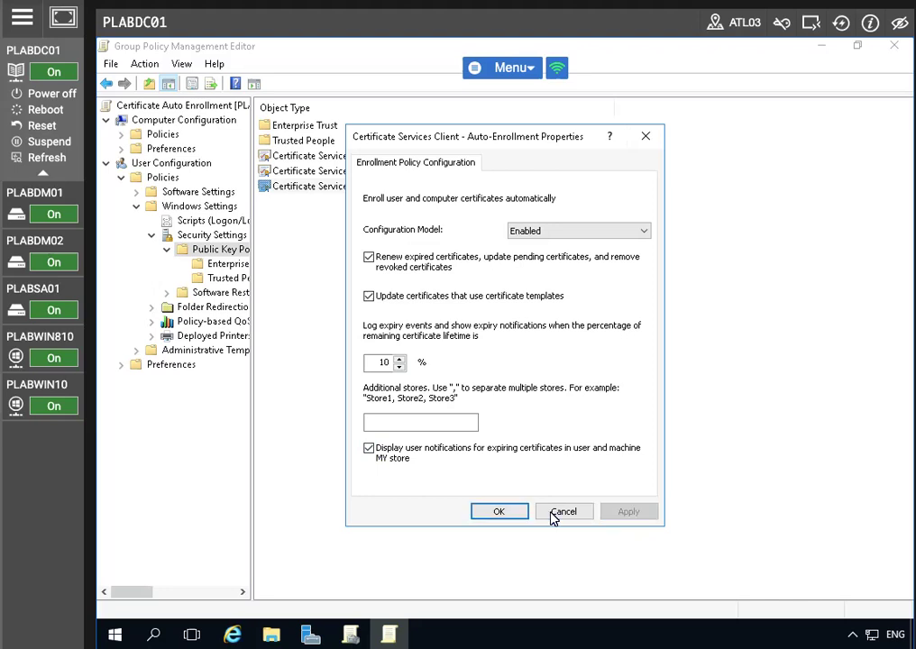
pyautogui.click(475, 516)
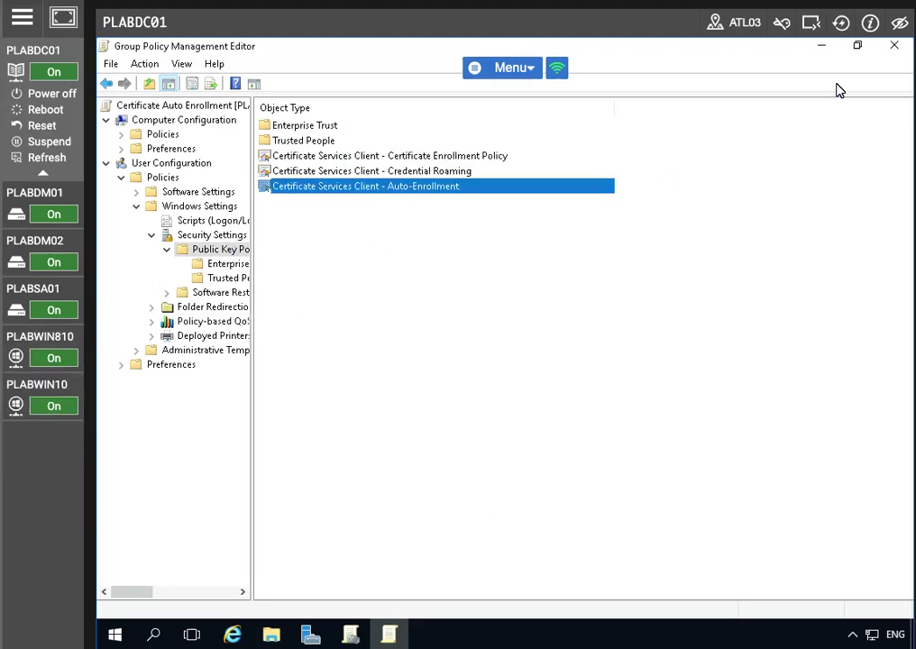
pyautogui.click(894, 45)
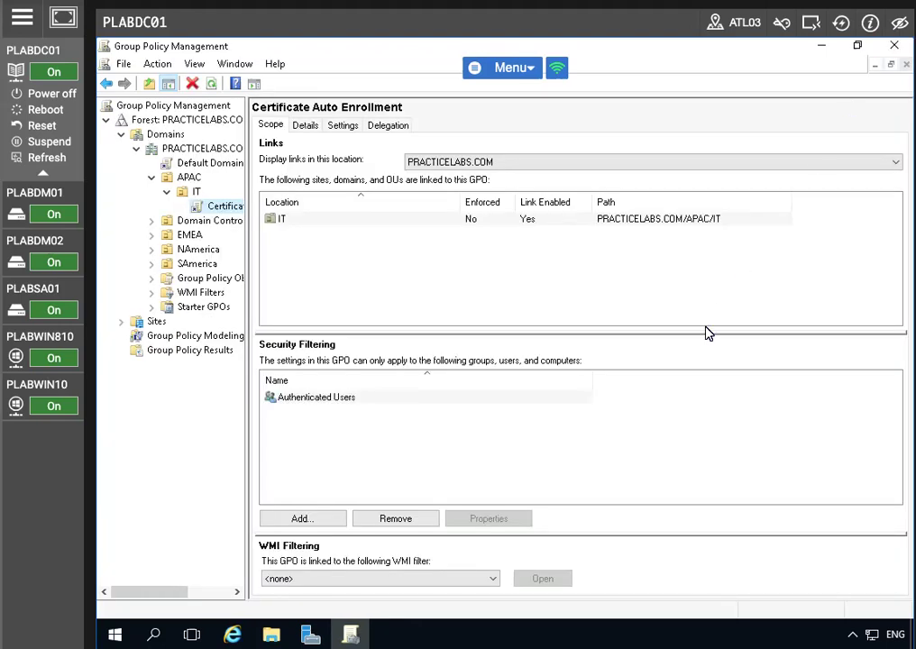
# - Run gpupdate /force in a Command Prompt, then exit the prompt
pyautogui.rightClick(114, 634)
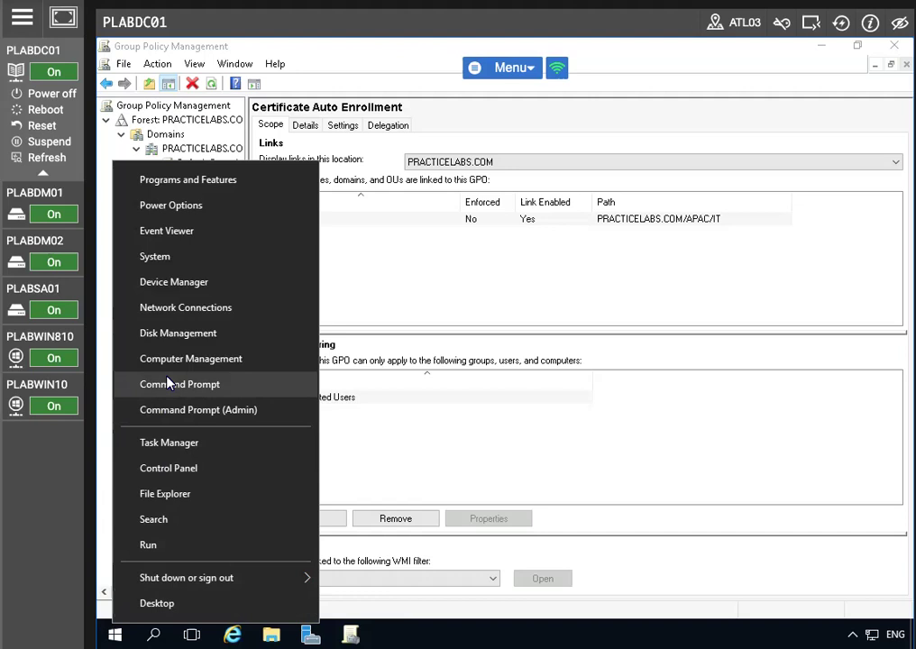
pyautogui.click(132, 297)
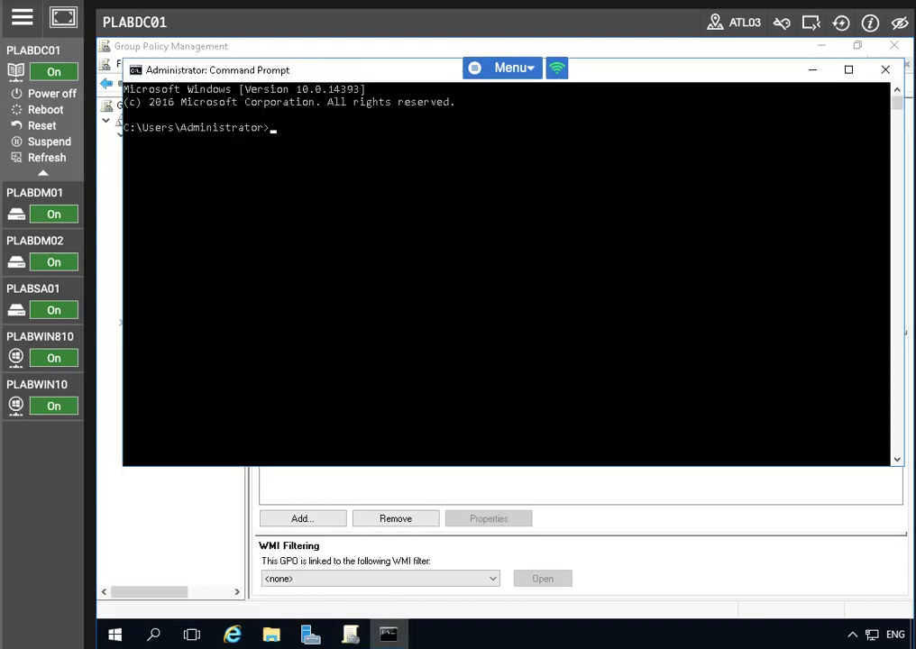
pyautogui.write('gpupdate /force')
pyautogui.press('Return')
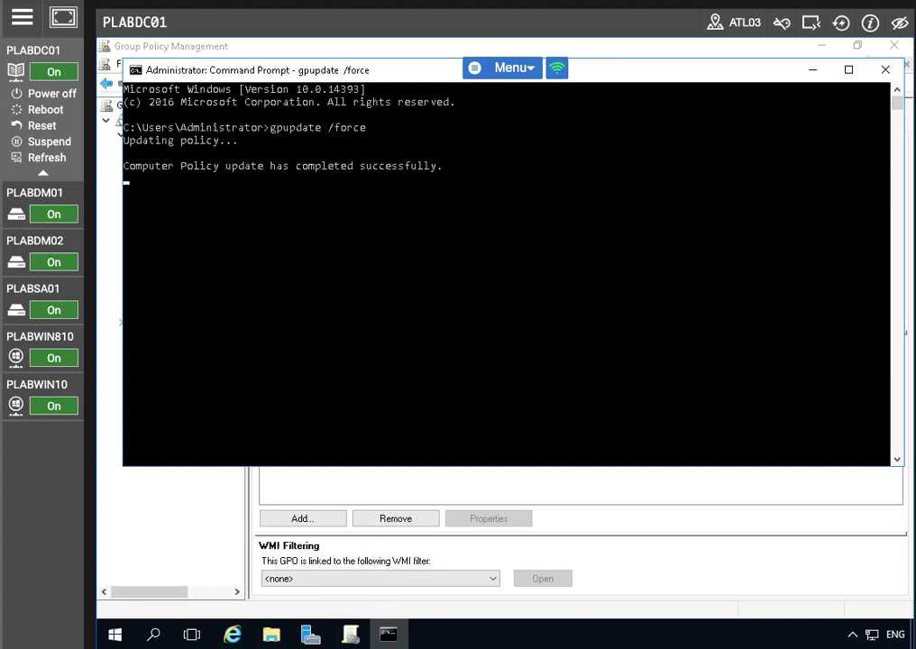
pyautogui.write('exit')
pyautogui.press('Return')
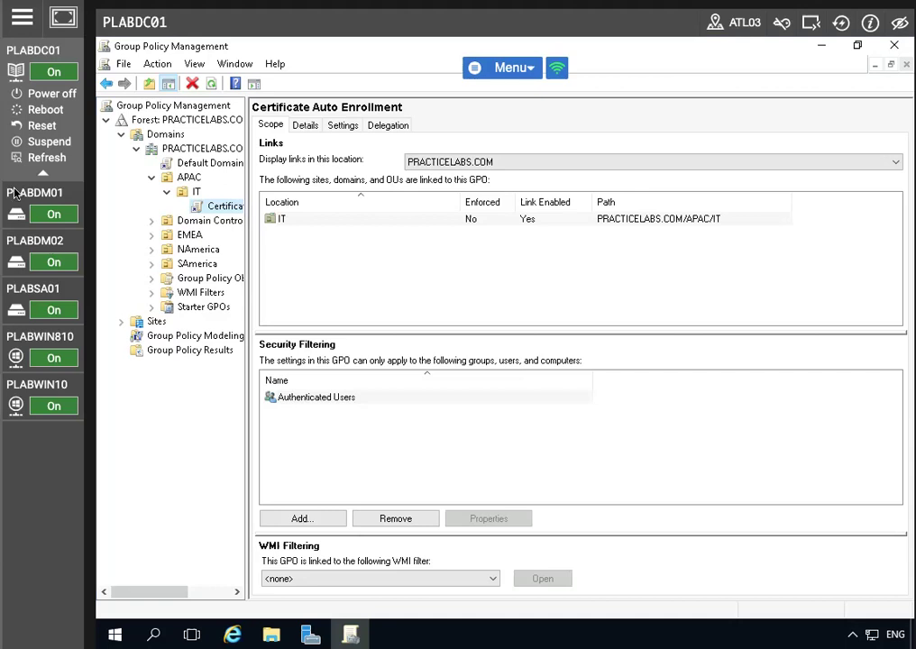
# - Switch to PLABWIN10, reconnect, and sign in as another domain user with their user name and password
pyautogui.click(386, 220)
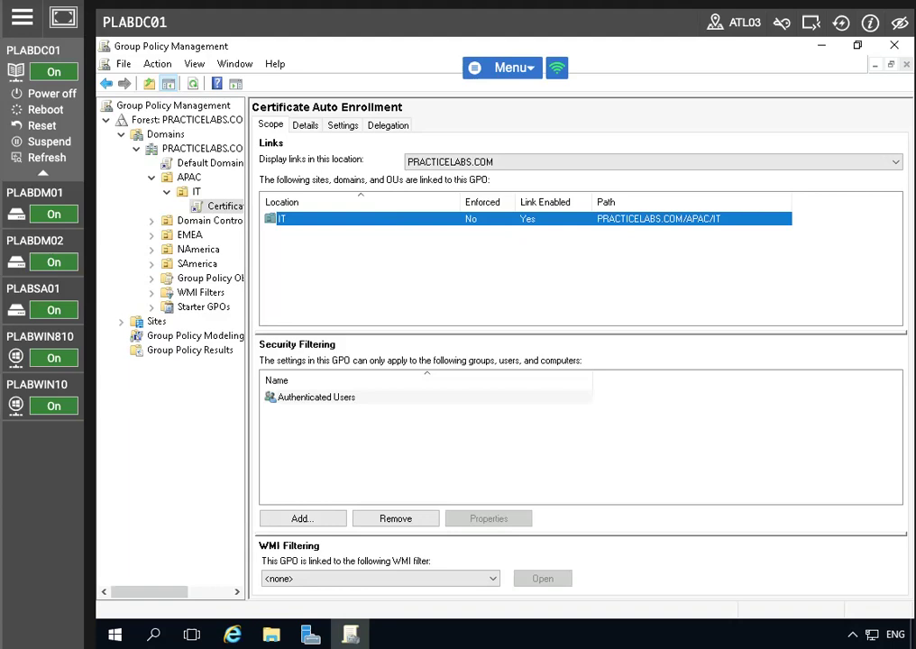
pyautogui.click(40, 387)
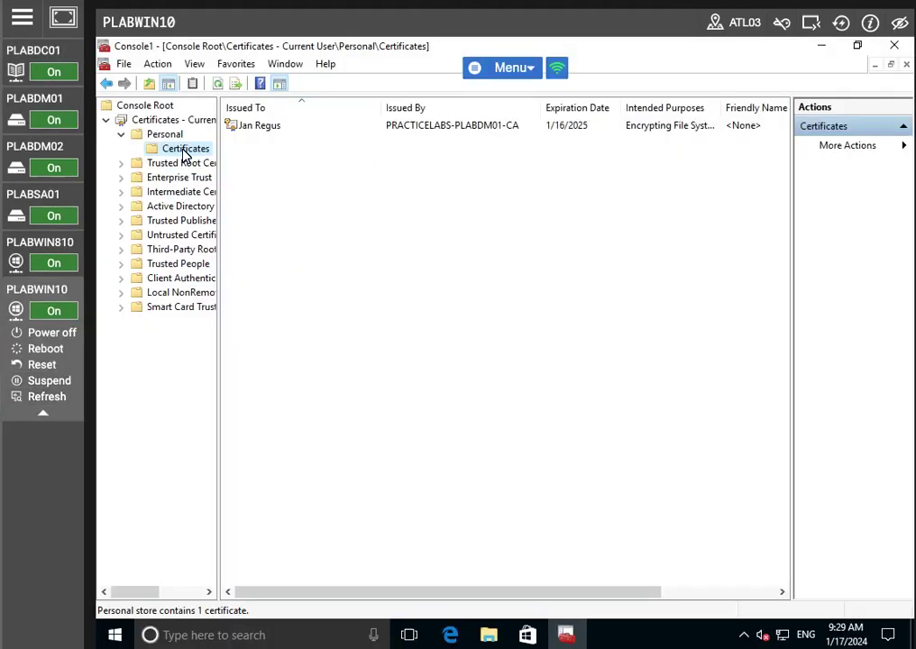
pyautogui.click(841, 26)
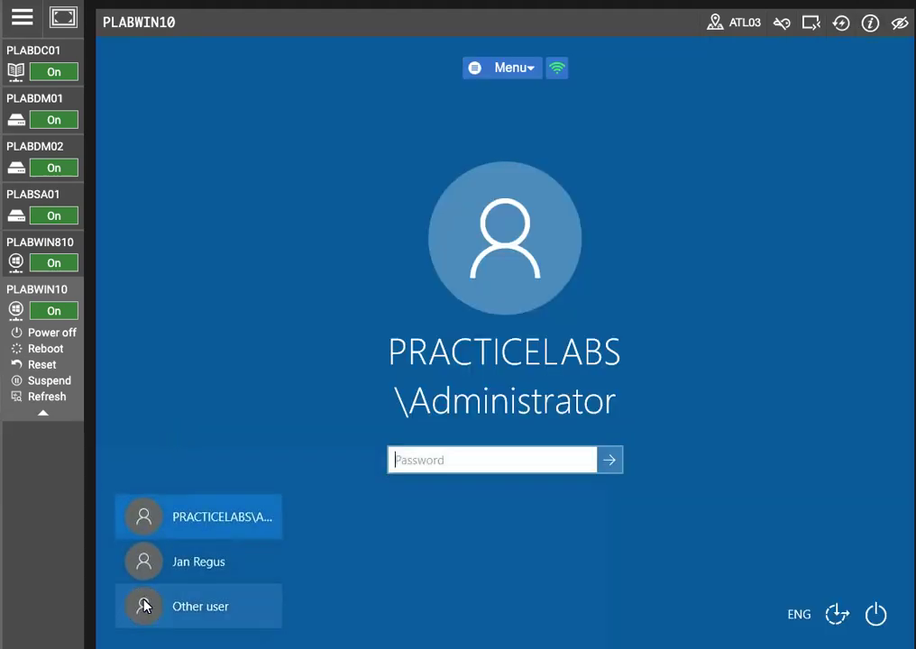
pyautogui.click(194, 608)
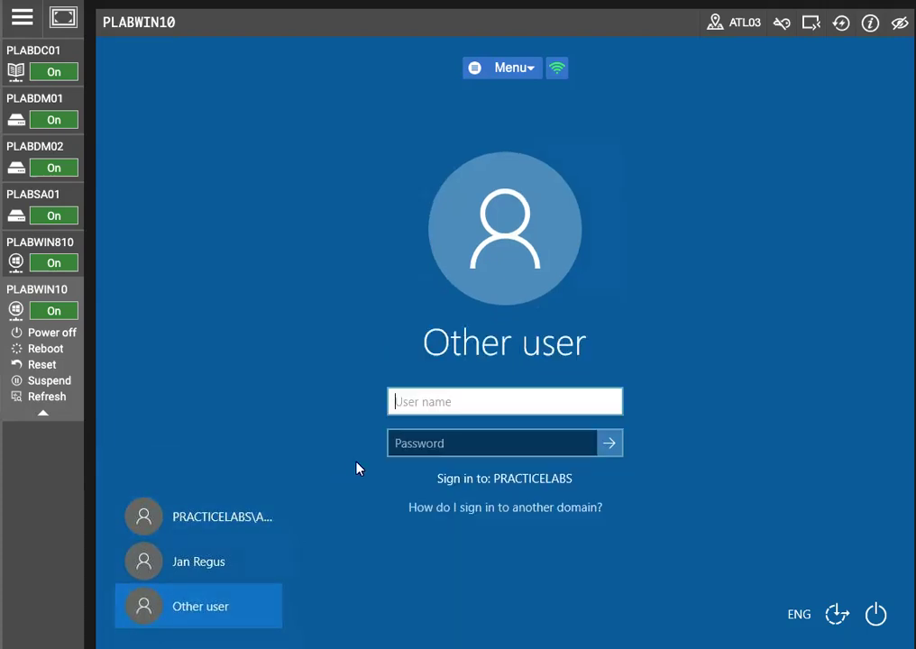
pyautogui.press('Tab')
pyautogui.write('Passw0rd')
pyautogui.press('Return')
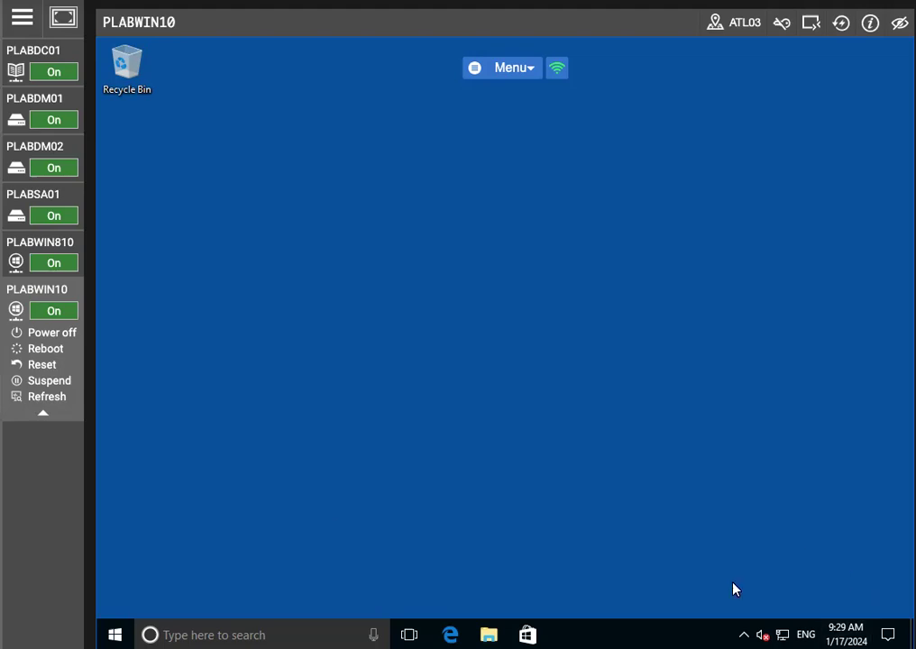
# - Open the tray's certificate enrollment notification and enroll SecureUser through to Finish
pyautogui.click(744, 634)
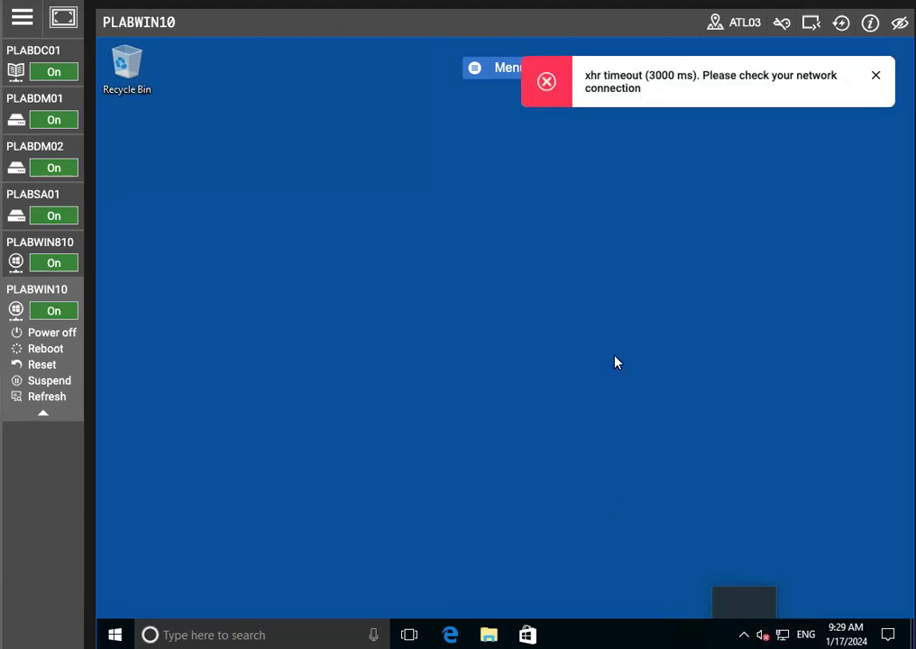
pyautogui.click(874, 73)
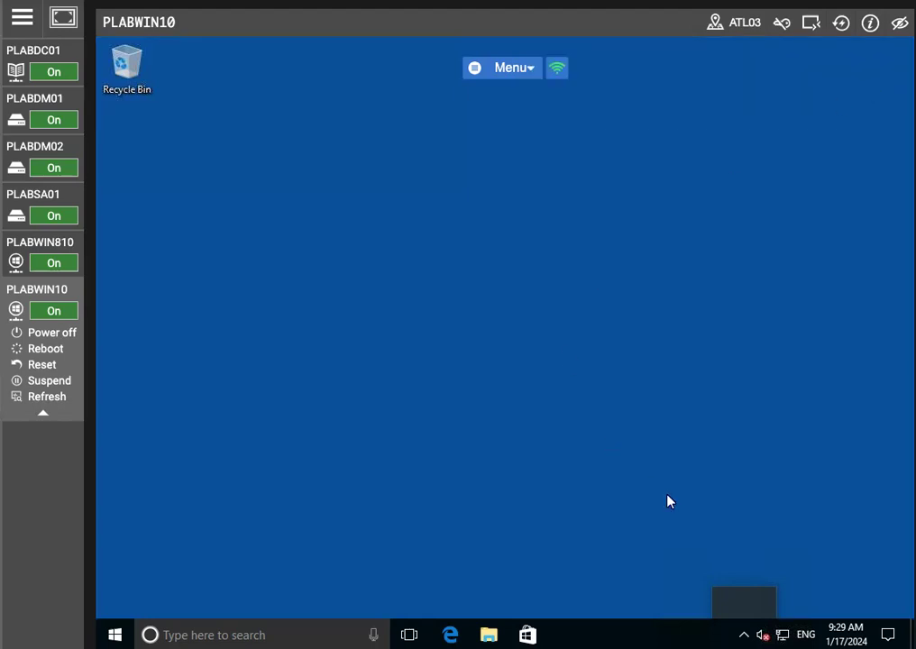
pyautogui.click(744, 634)
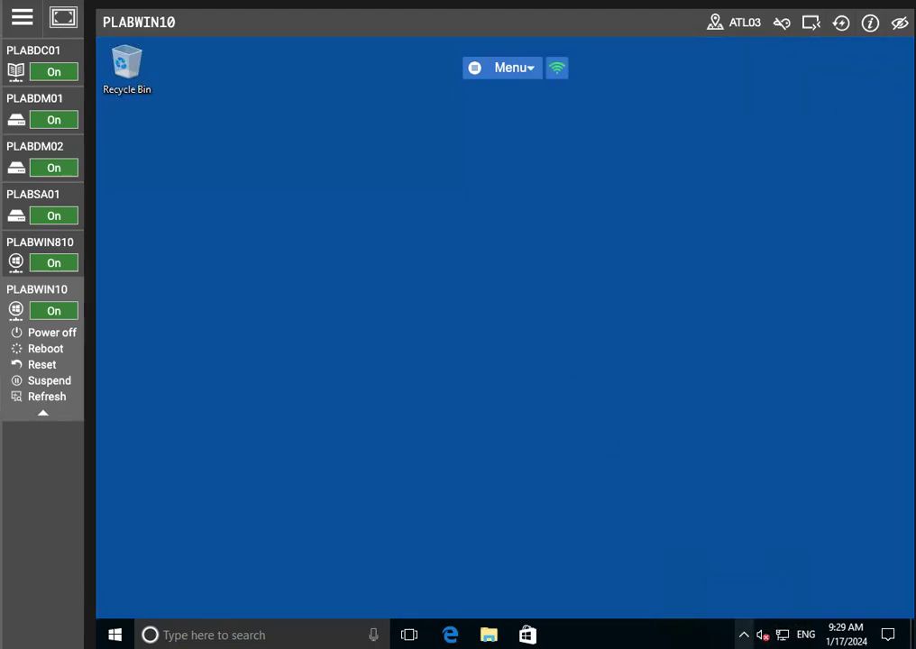
pyautogui.click(744, 635)
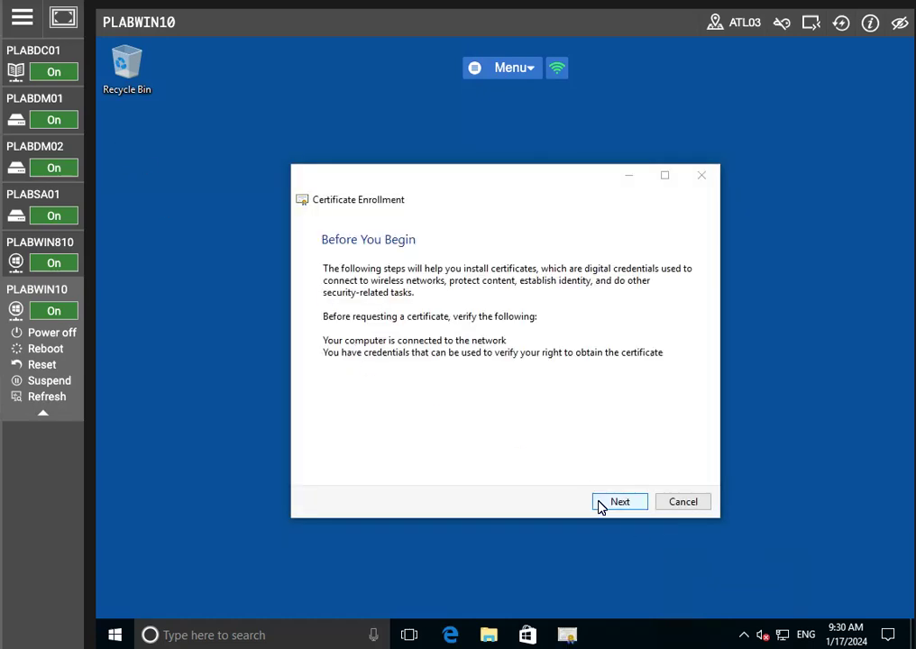
pyautogui.click(600, 505)
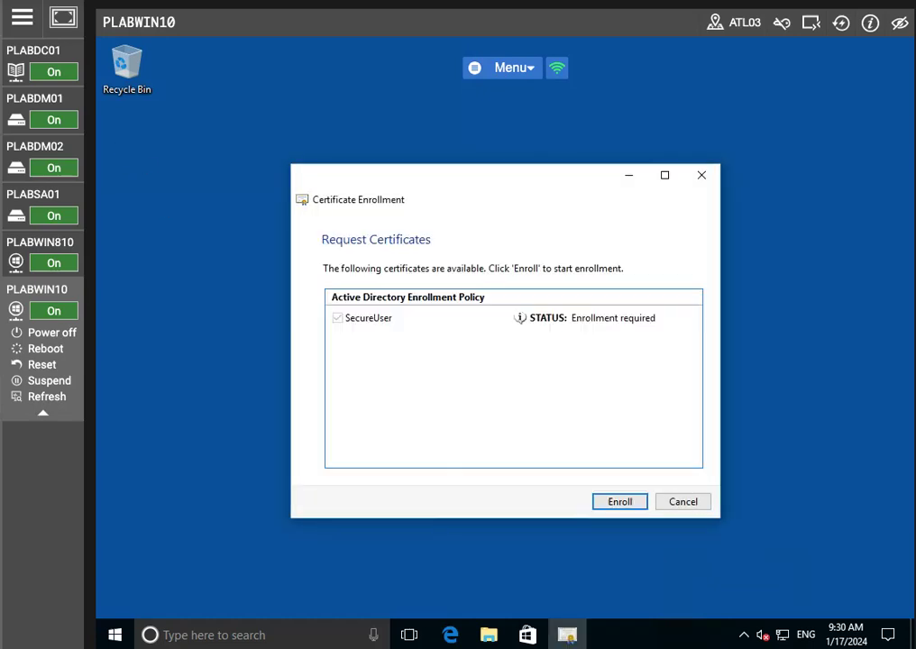
pyautogui.click(618, 503)
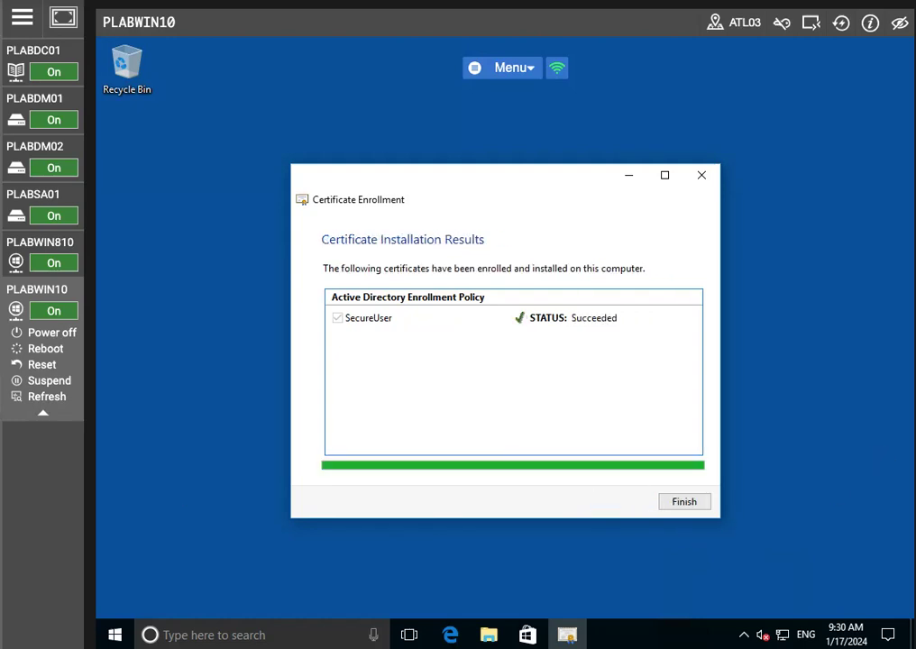
pyautogui.click(675, 505)
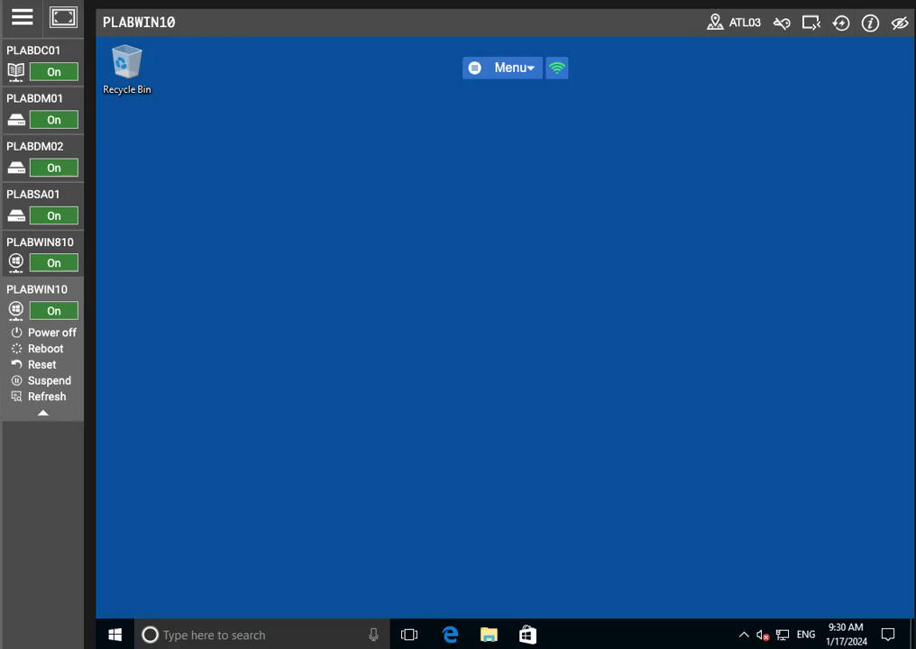
# - Sign out of the domain user and sign back in as Administrator with its password
pyautogui.rightClick(117, 634)
pyautogui.moveTo(162, 593)
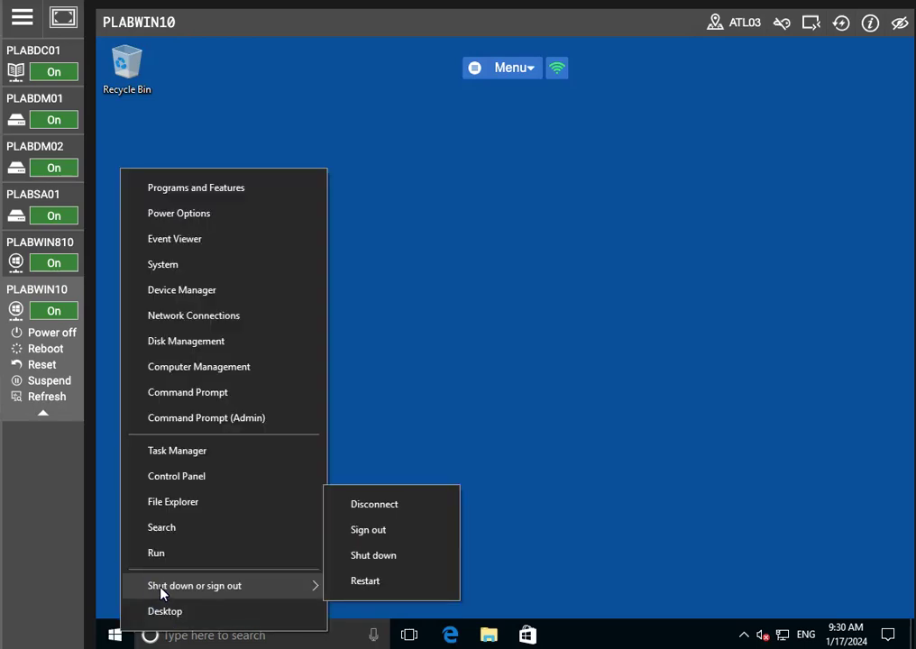
pyautogui.click(361, 529)
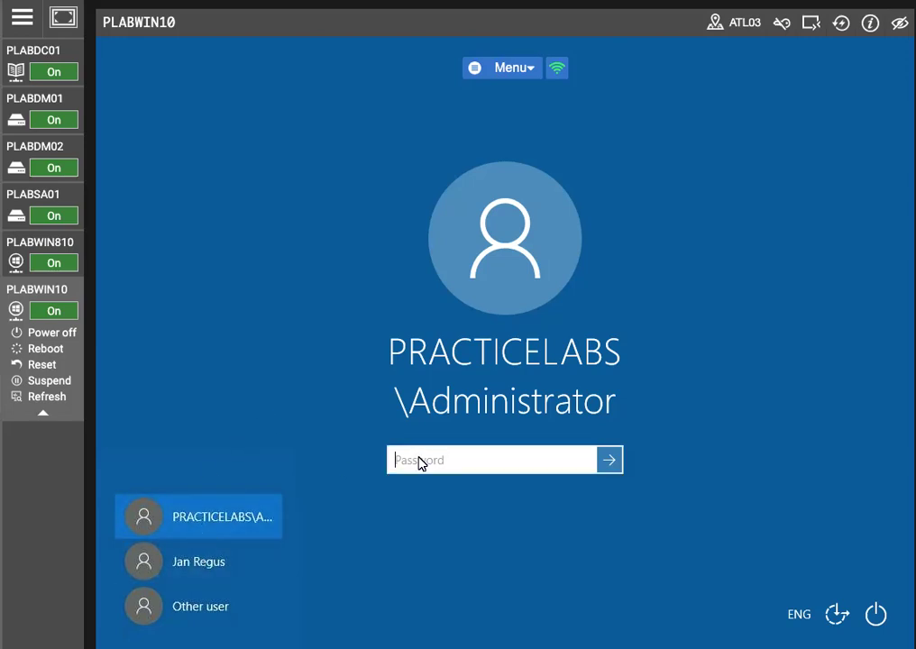
pyautogui.write('••••••••')
pyautogui.press('Return')
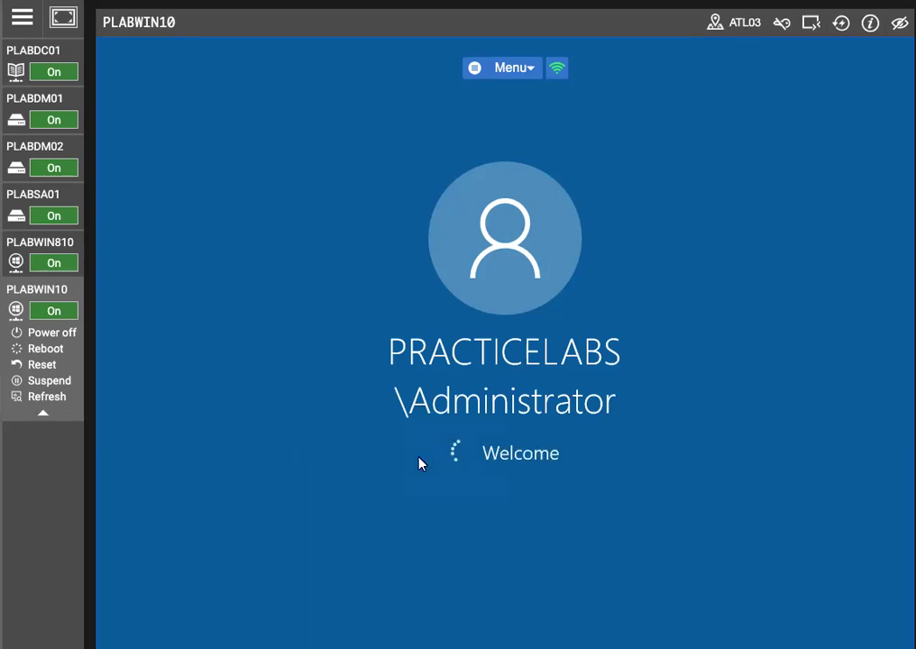
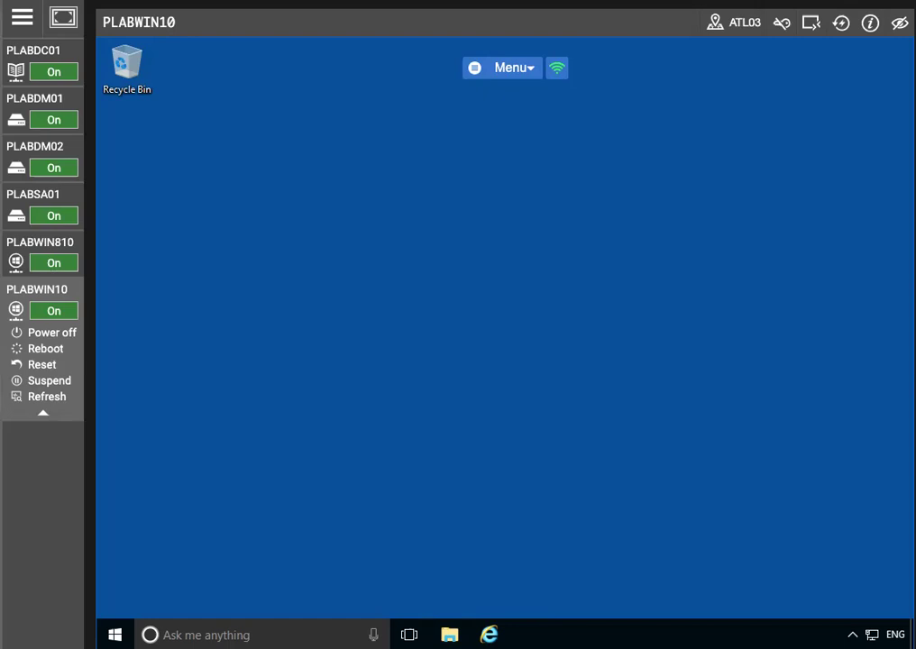
# - Switch to PLABDM01 and bring the certsrv Certification Authority console forward
pyautogui.click(45, 90)
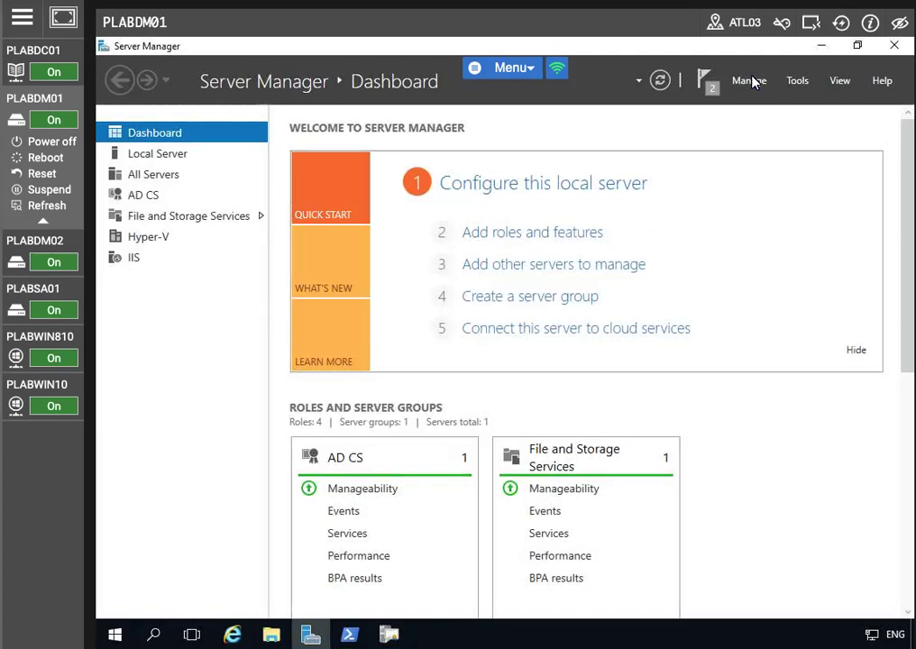
pyautogui.click(797, 81)
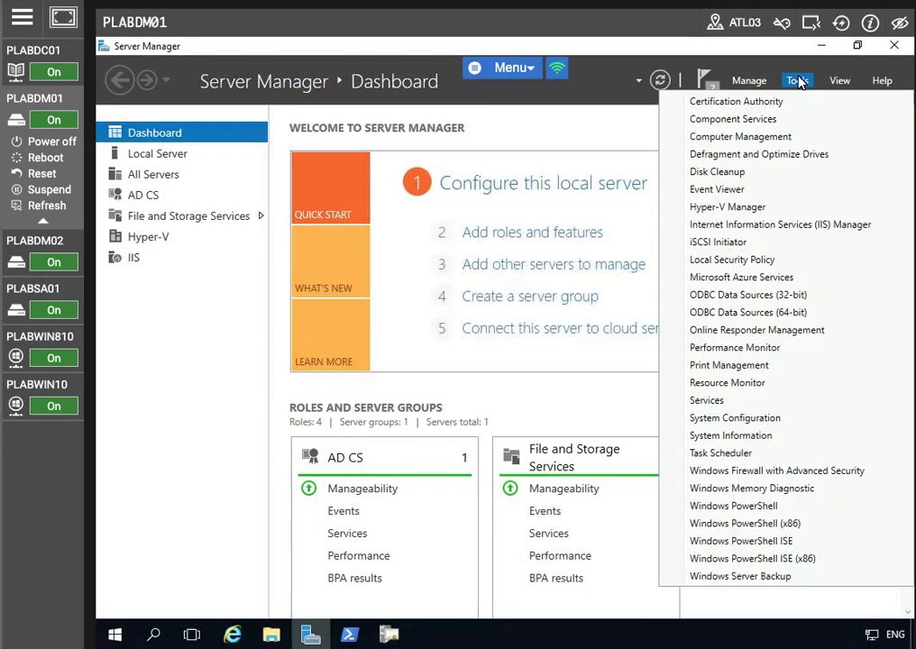
pyautogui.click(623, 215)
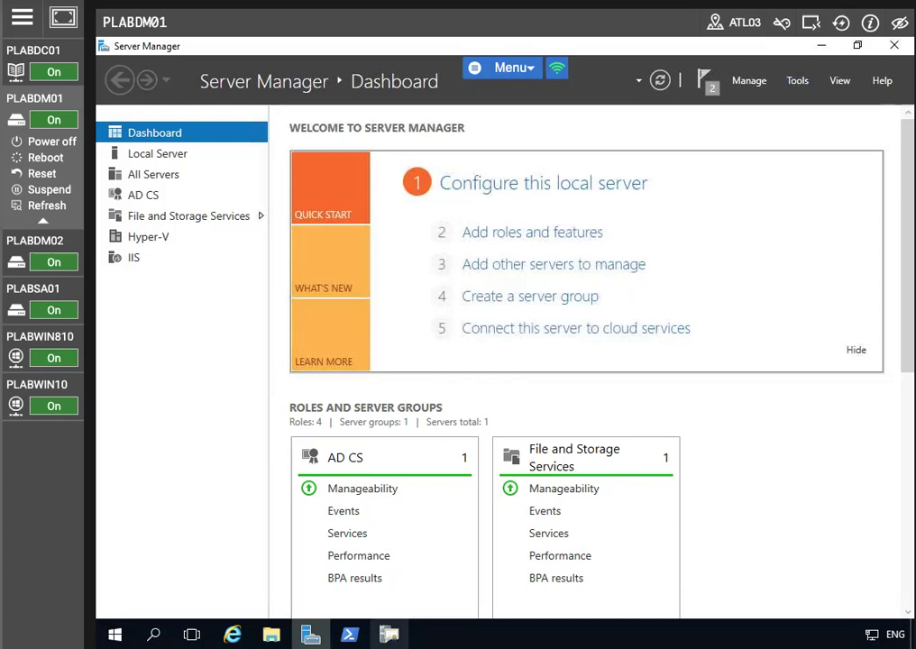
pyautogui.click(389, 635)
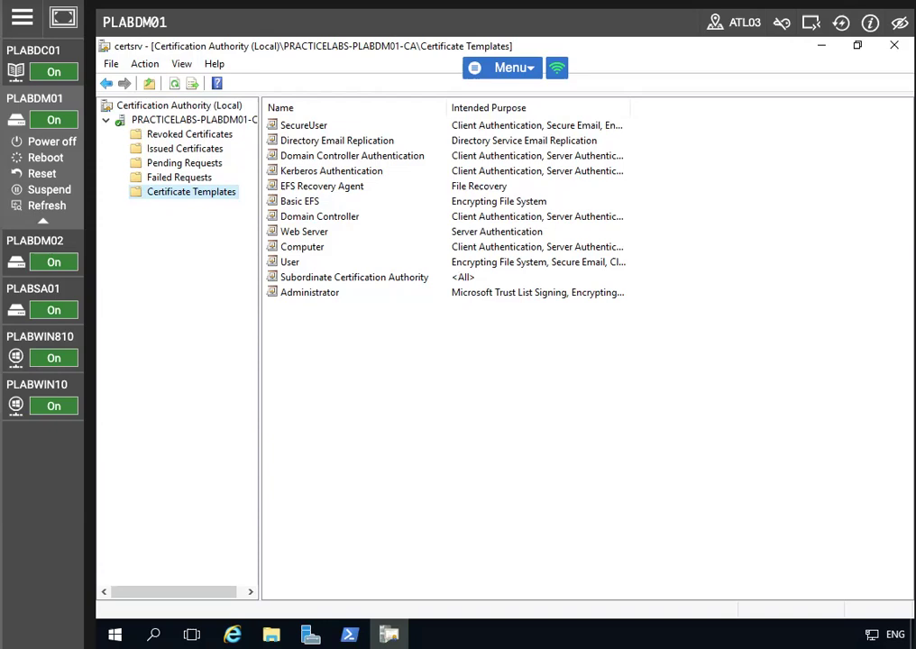
# - Add Key Recovery Agent as a new certificate template to issue and select it in the list
pyautogui.rightClick(178, 197)
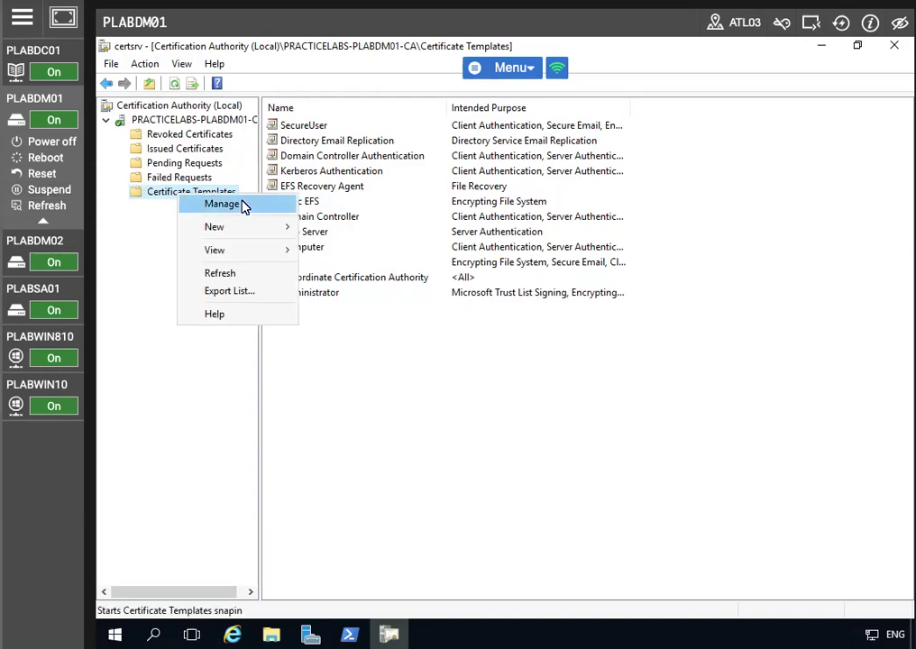
pyautogui.moveTo(236, 227)
pyautogui.click(366, 230)
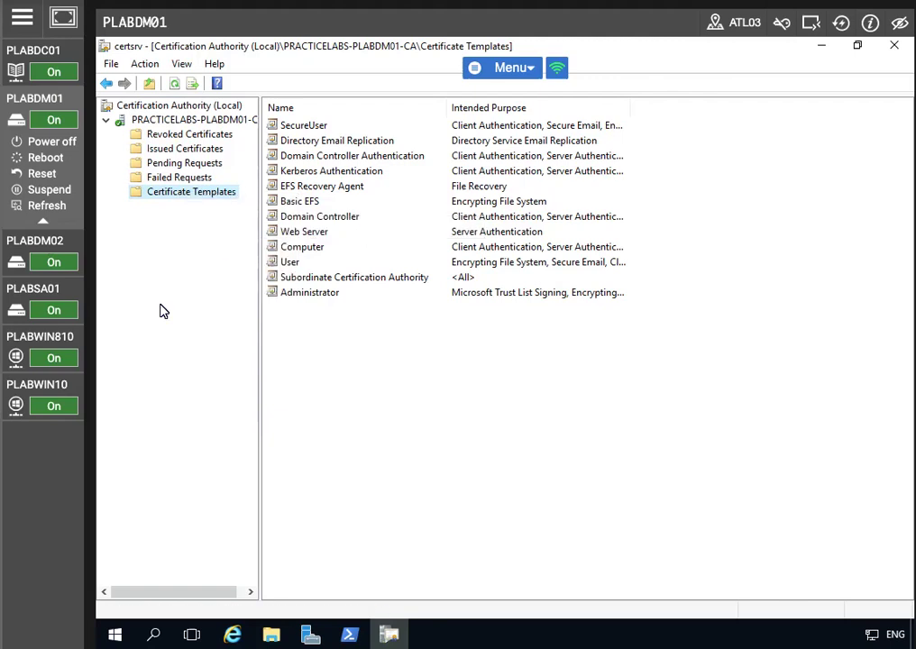
pyautogui.scroll(-4, 357, 347)
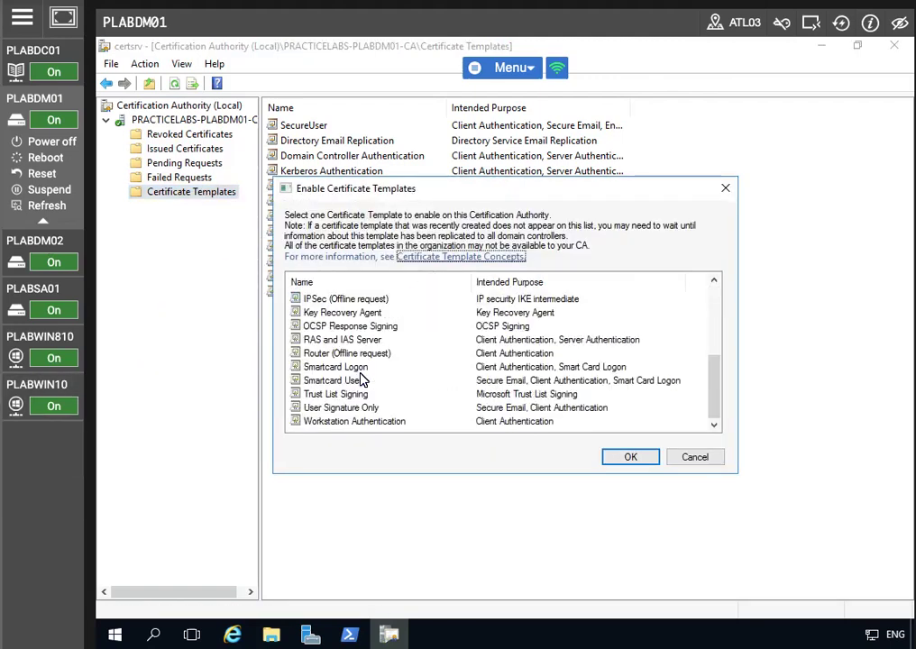
pyautogui.click(345, 314)
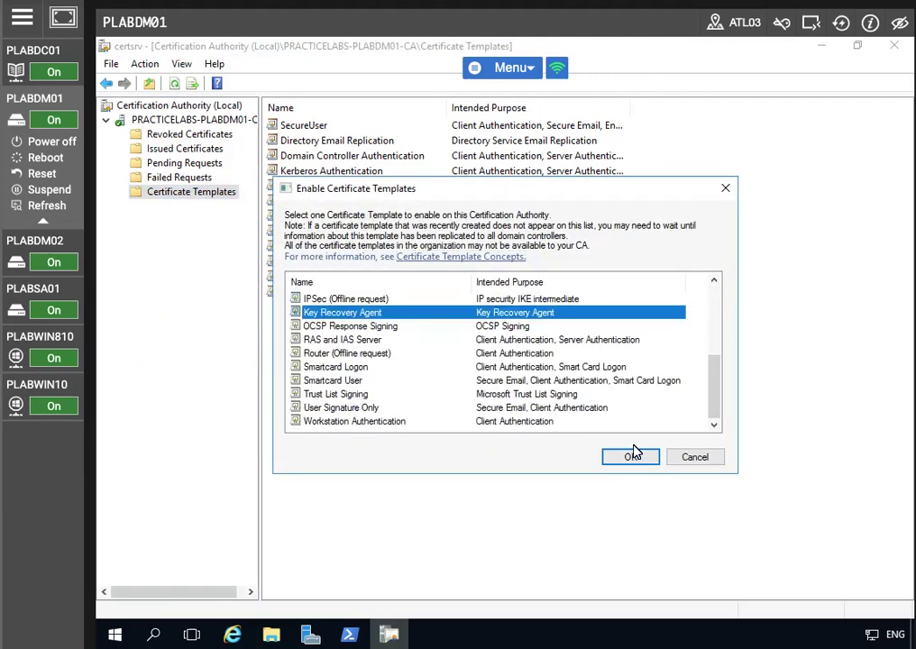
pyautogui.click(633, 458)
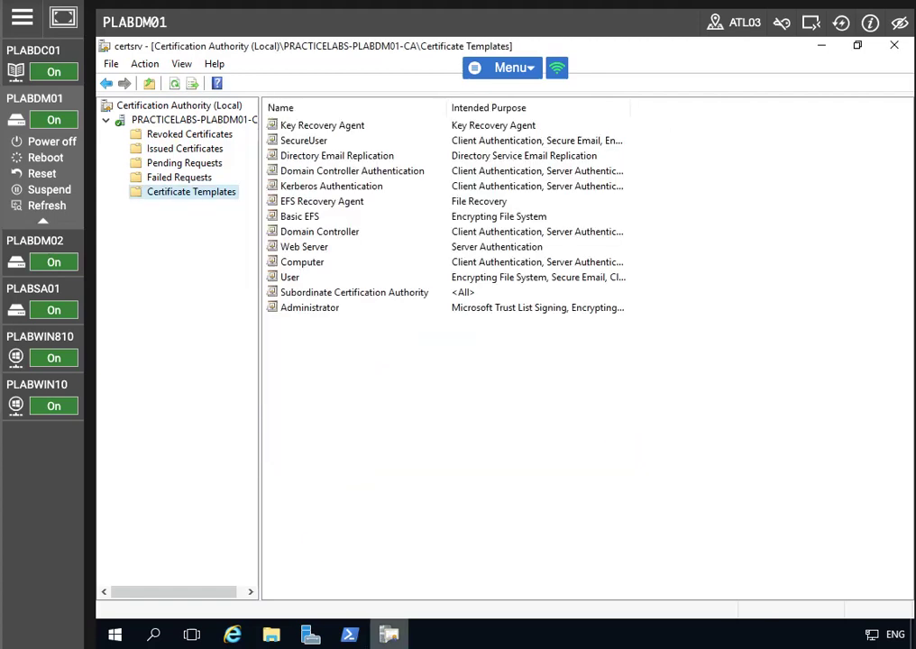
pyautogui.click(342, 124)
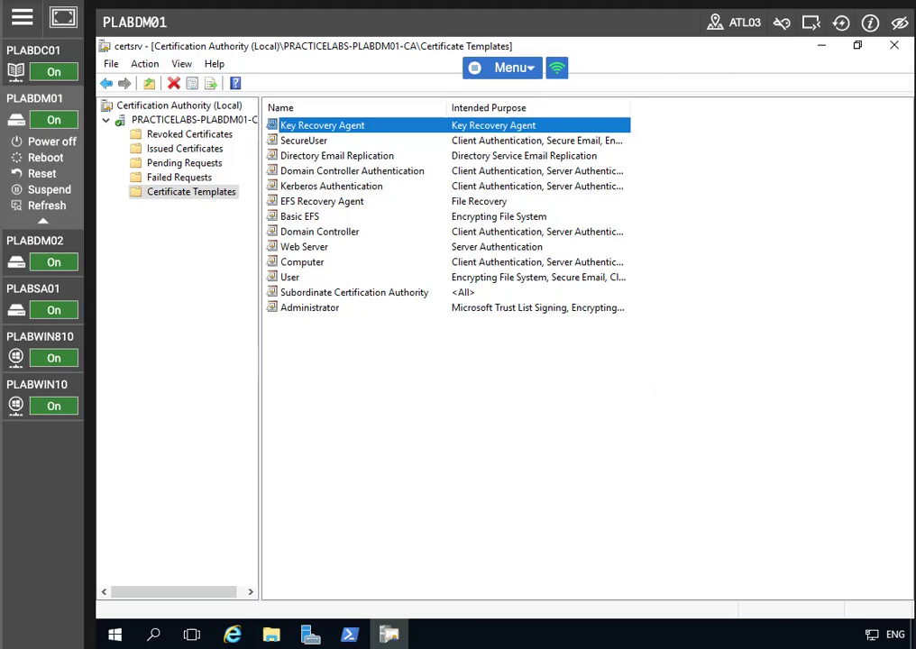
# - Launch a blank mmc console from Run and maximize it
pyautogui.rightClick(118, 631)
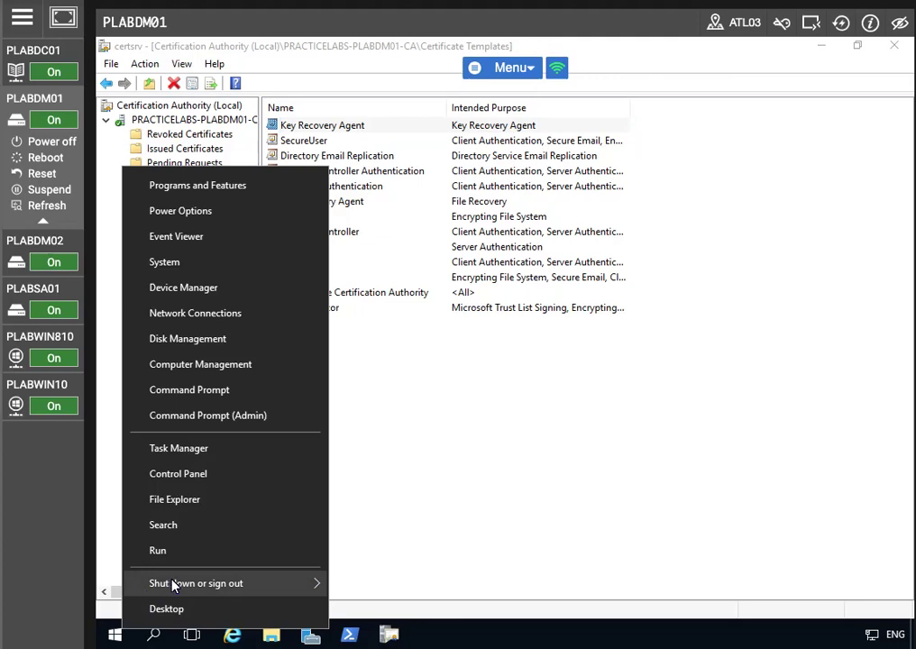
pyautogui.click(188, 547)
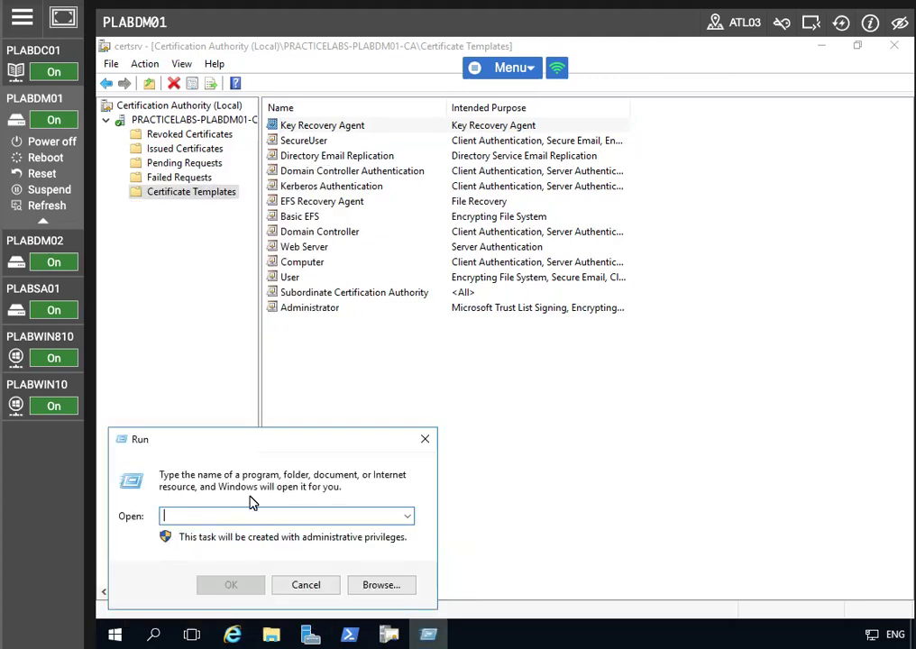
pyautogui.write('mmc')
pyautogui.press('Return')
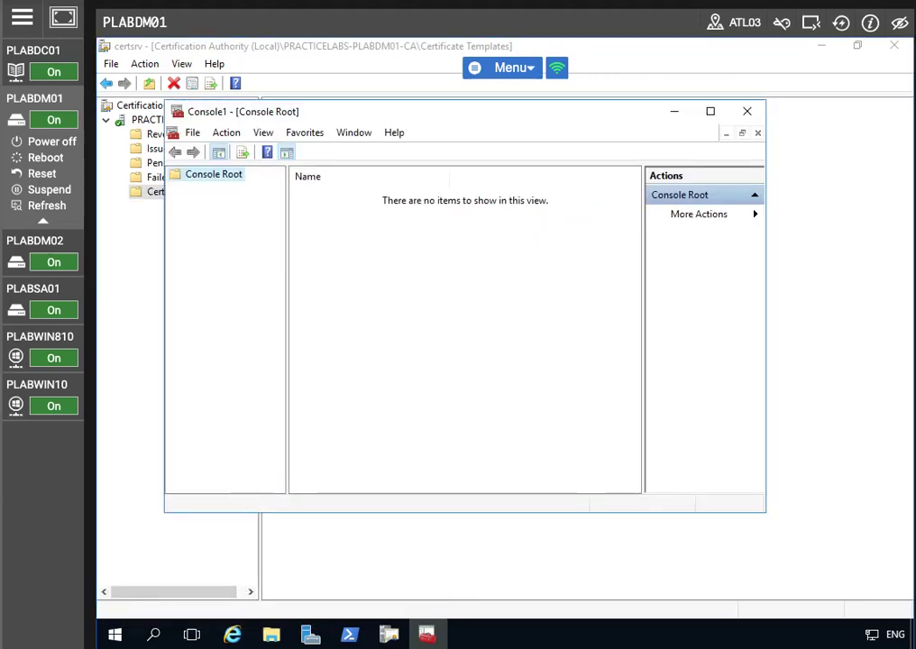
pyautogui.click(710, 112)
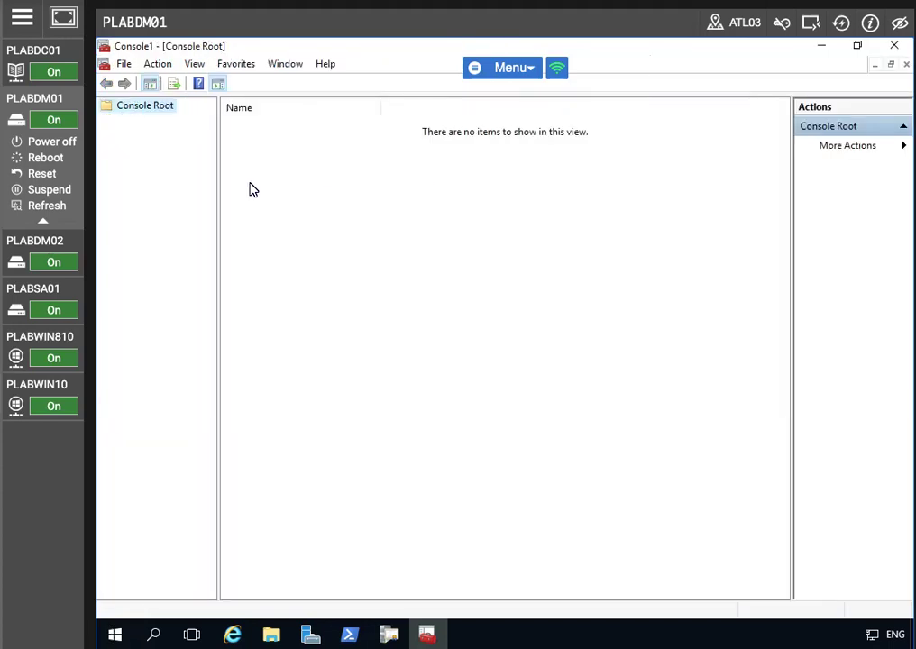
# - Add the Certificates snap-in for My user account to the console
pyautogui.click(129, 66)
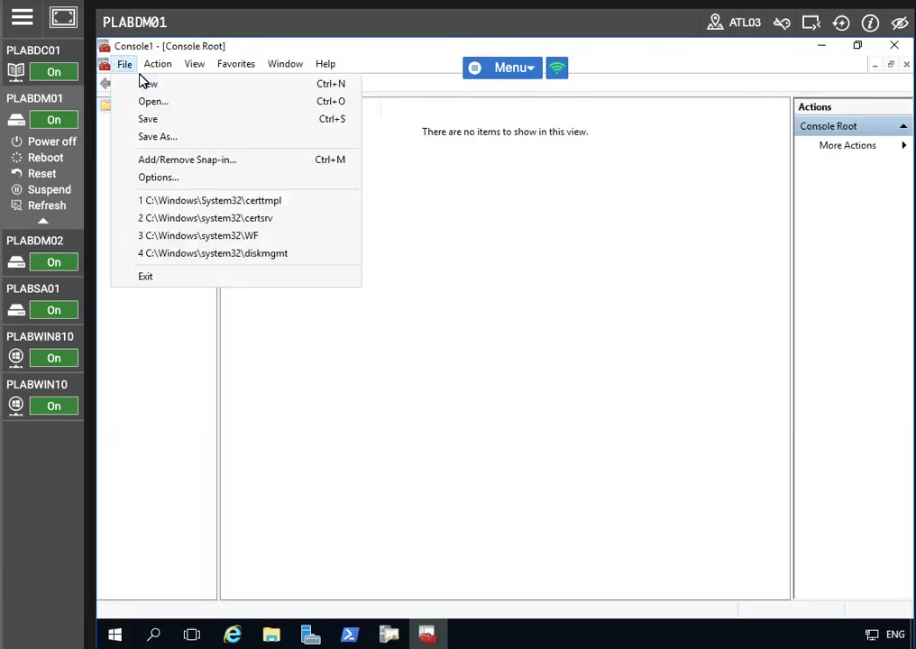
pyautogui.click(178, 160)
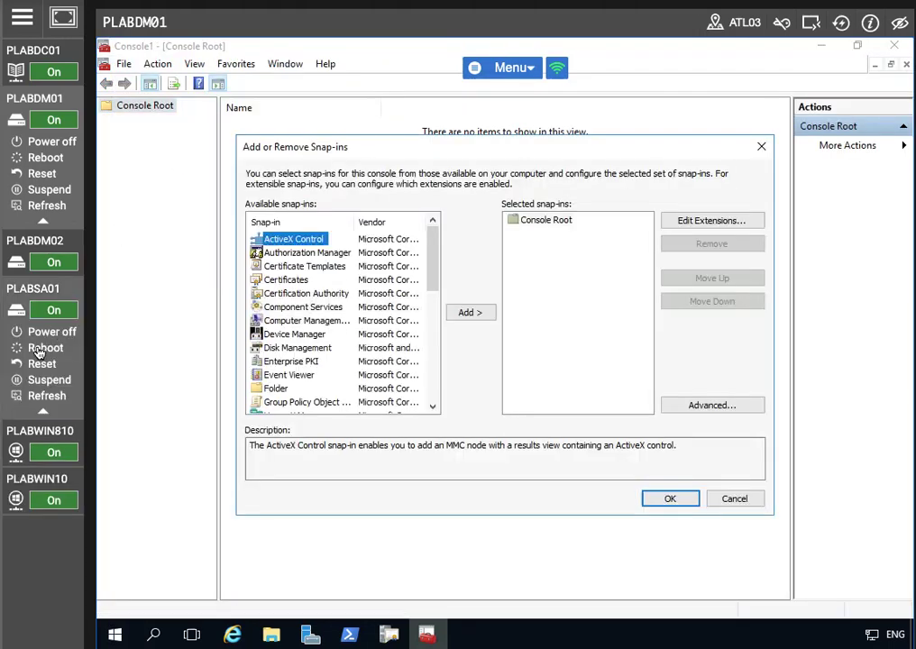
pyautogui.click(316, 280)
pyautogui.click(469, 312)
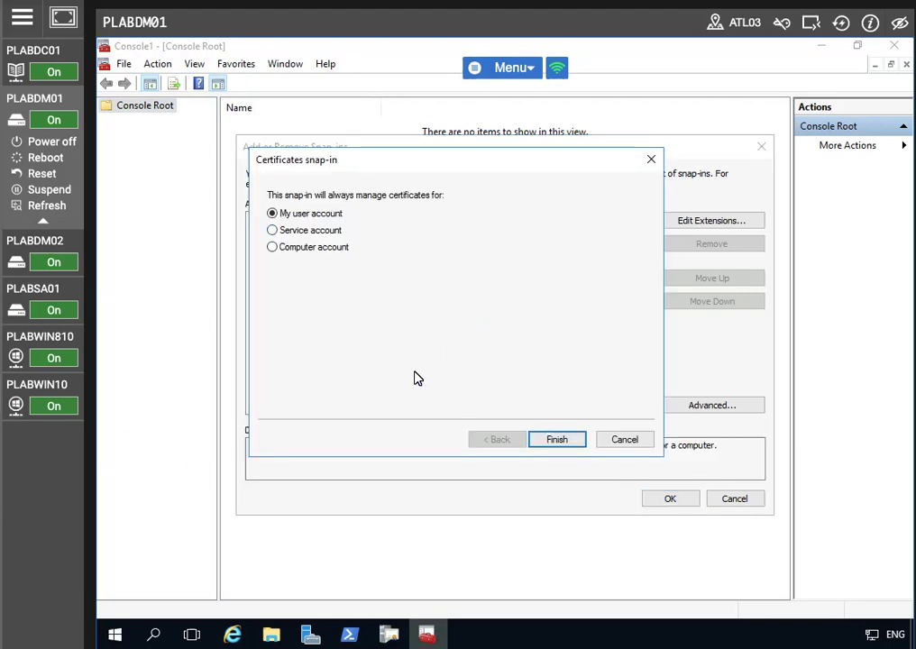
pyautogui.click(556, 442)
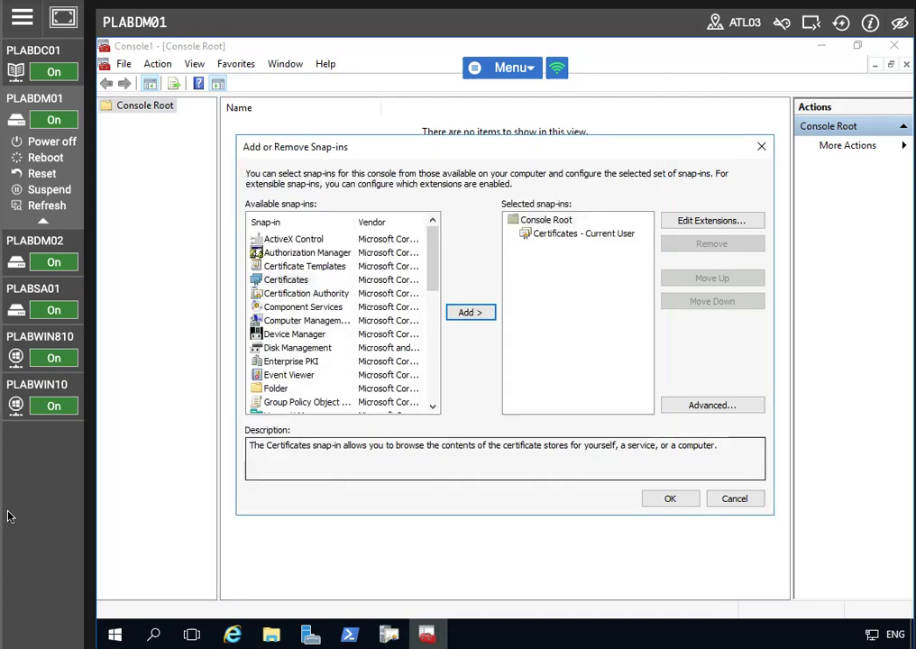
pyautogui.click(668, 497)
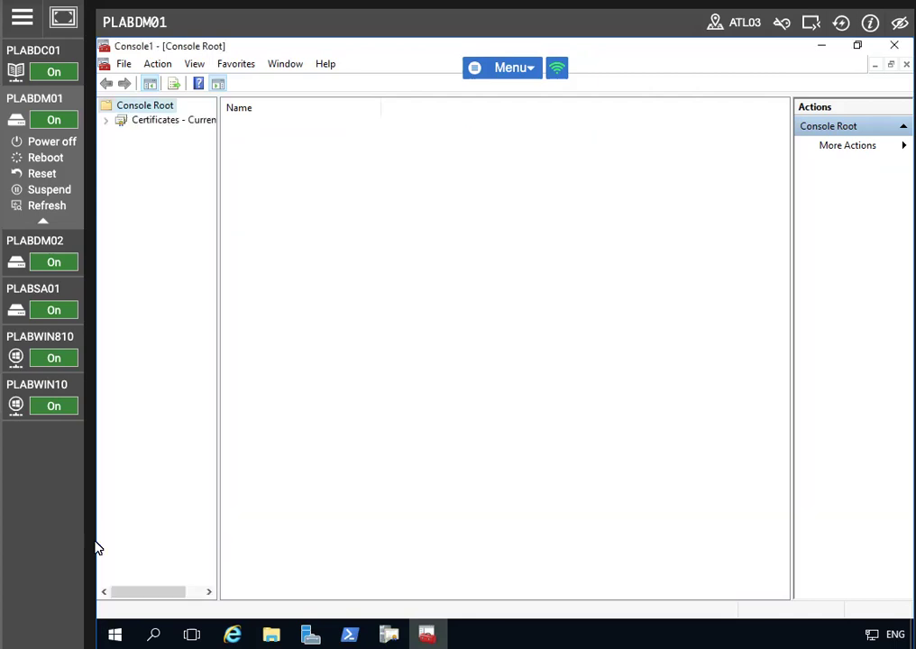
# - Expand Certificates - Current User and request a new certificate for the Personal store
pyautogui.click(299, 128)
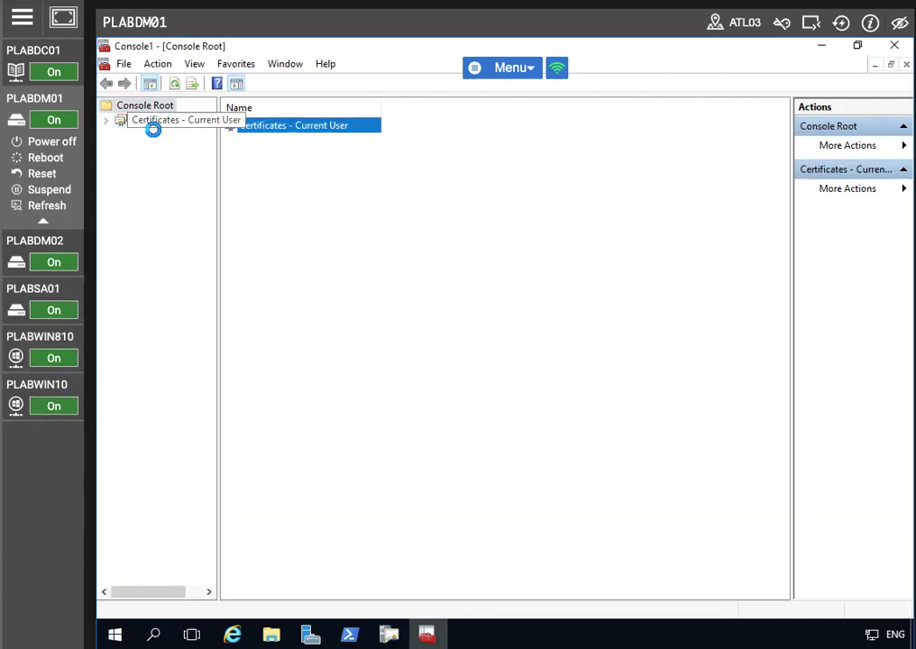
pyautogui.click(152, 122)
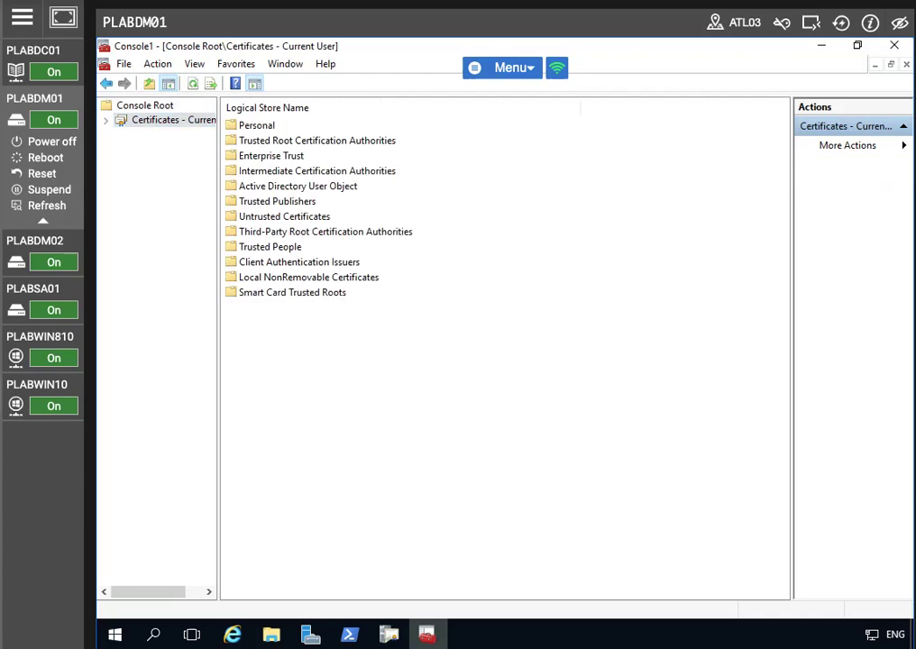
pyautogui.click(106, 120)
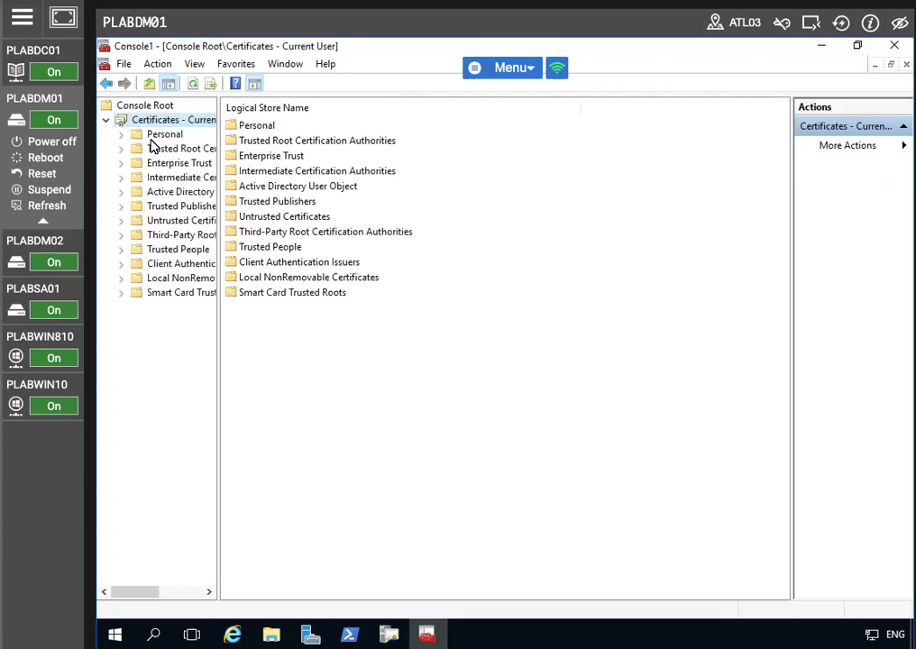
pyautogui.click(155, 138)
pyautogui.rightClick(155, 138)
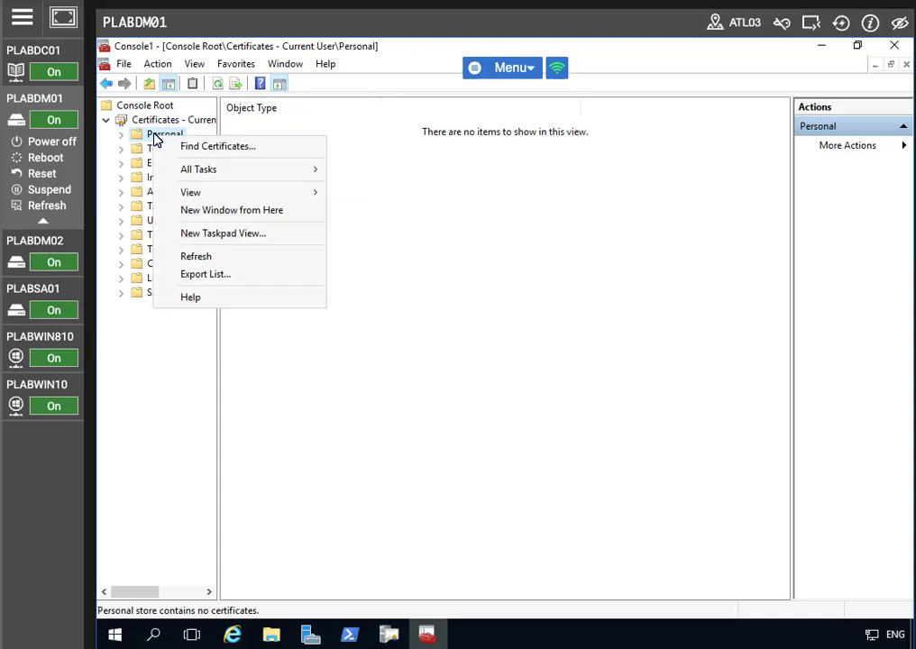
pyautogui.moveTo(231, 172)
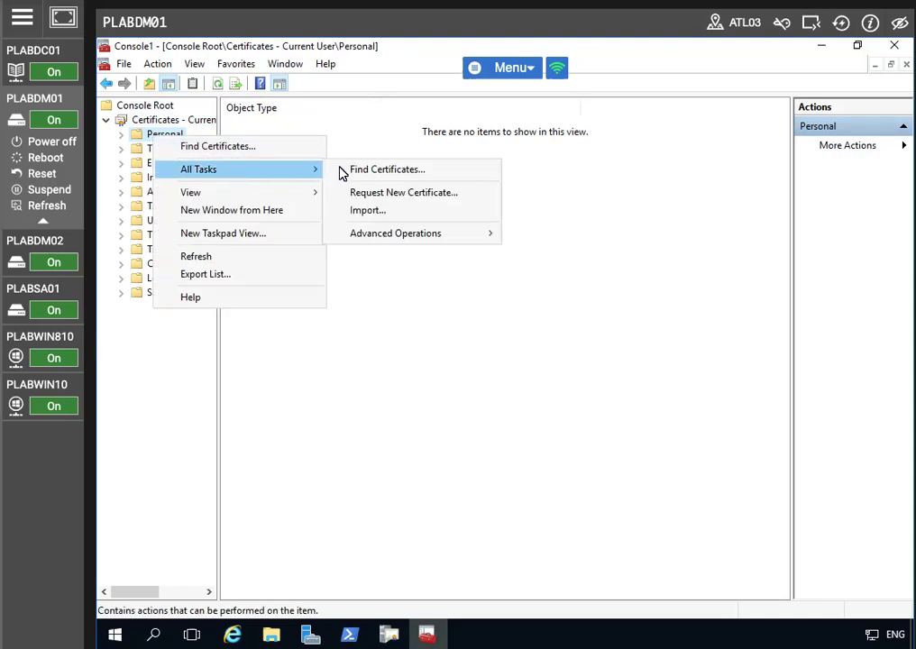
pyautogui.click(382, 195)
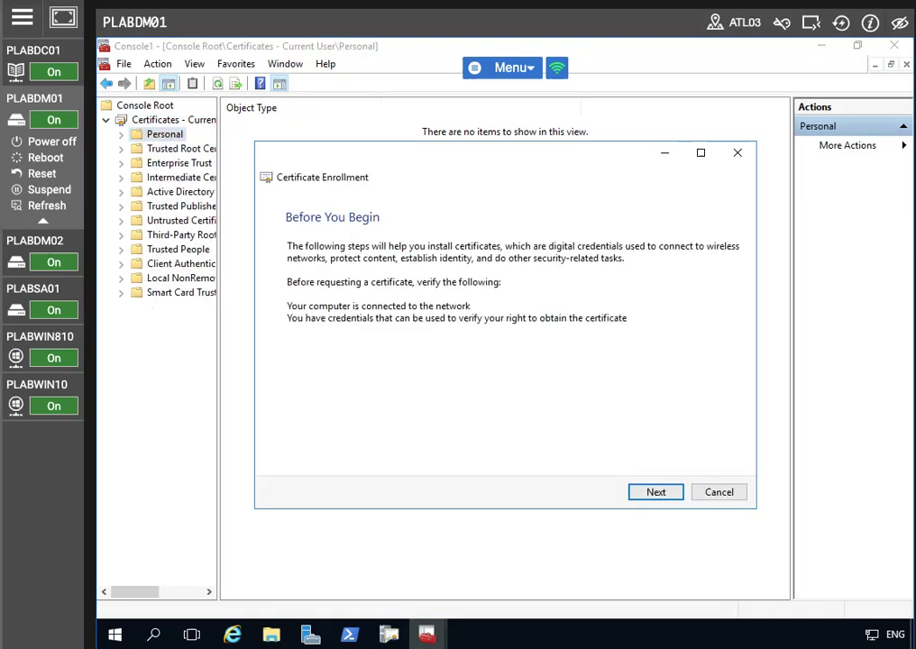
# - Enroll for a Key Recovery Agent certificate via Active Directory Enrollment Policy, leaving it pending
pyautogui.click(655, 494)
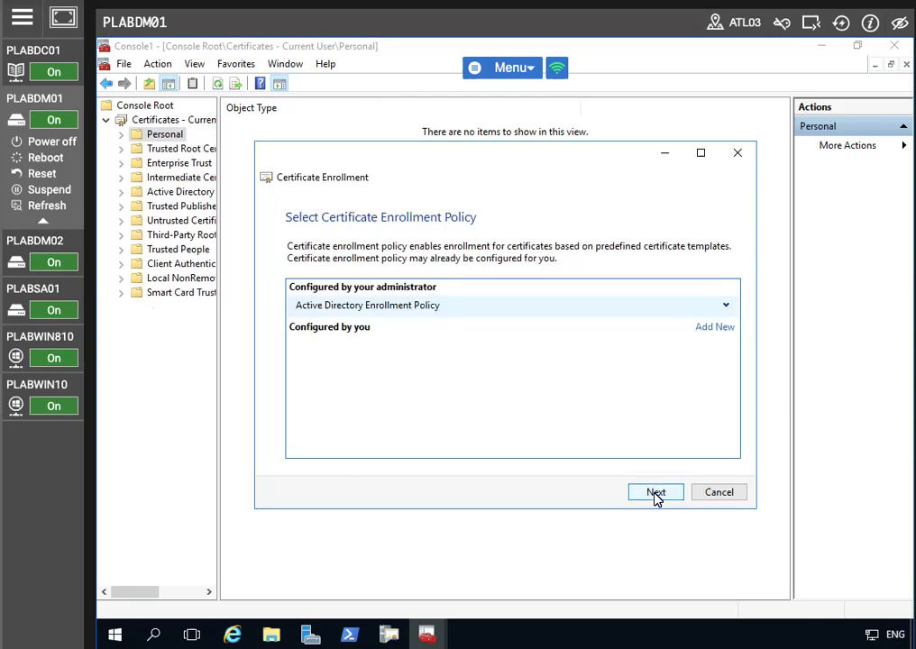
pyautogui.click(655, 494)
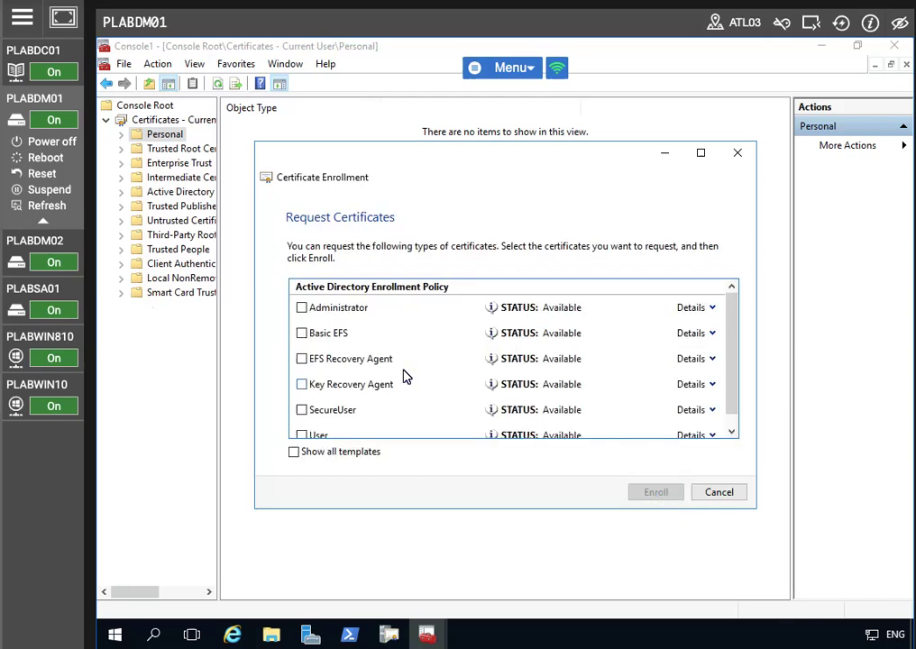
pyautogui.scroll(-2, 428, 435)
pyautogui.click(301, 371)
pyautogui.click(656, 494)
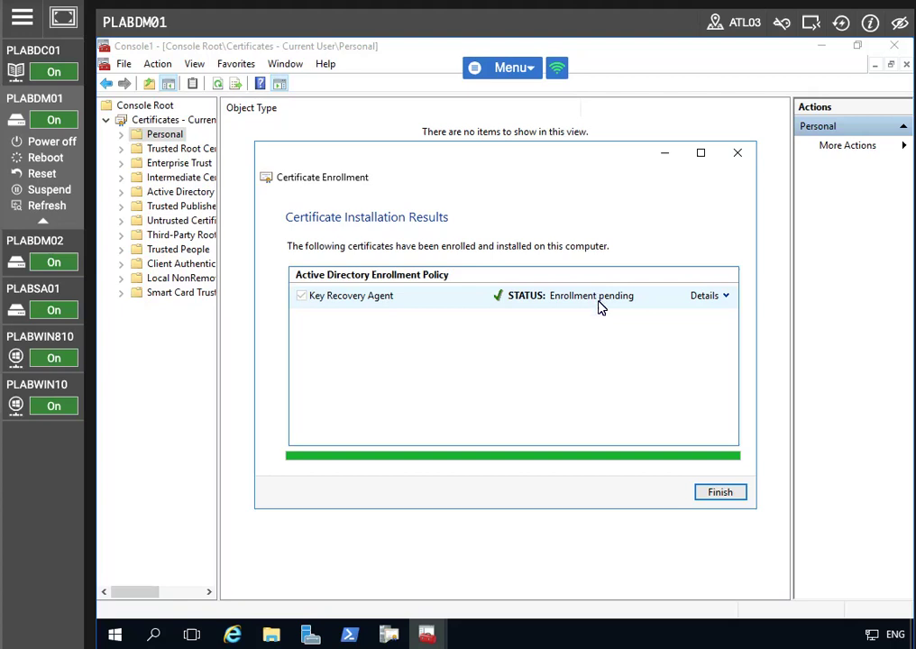
pyautogui.click(718, 494)
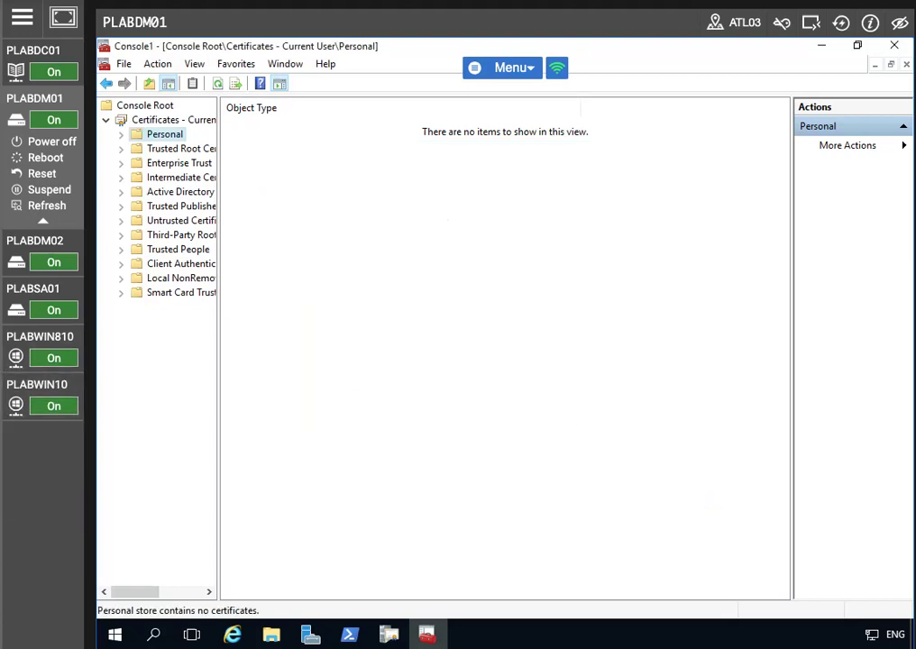
# - Issue pending request 6 and switch to the Issued Certificates list
pyautogui.click(820, 45)
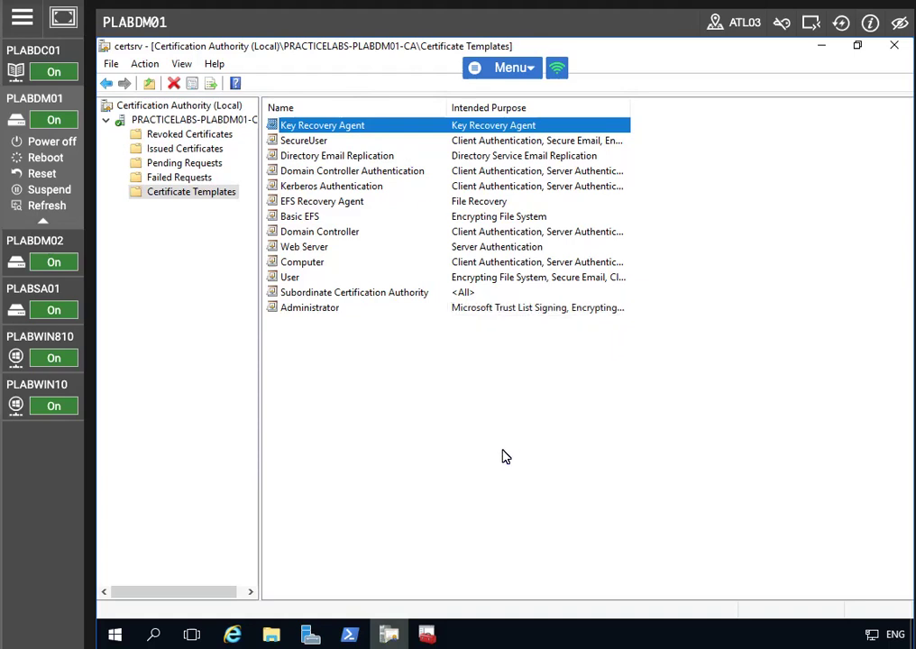
pyautogui.click(186, 164)
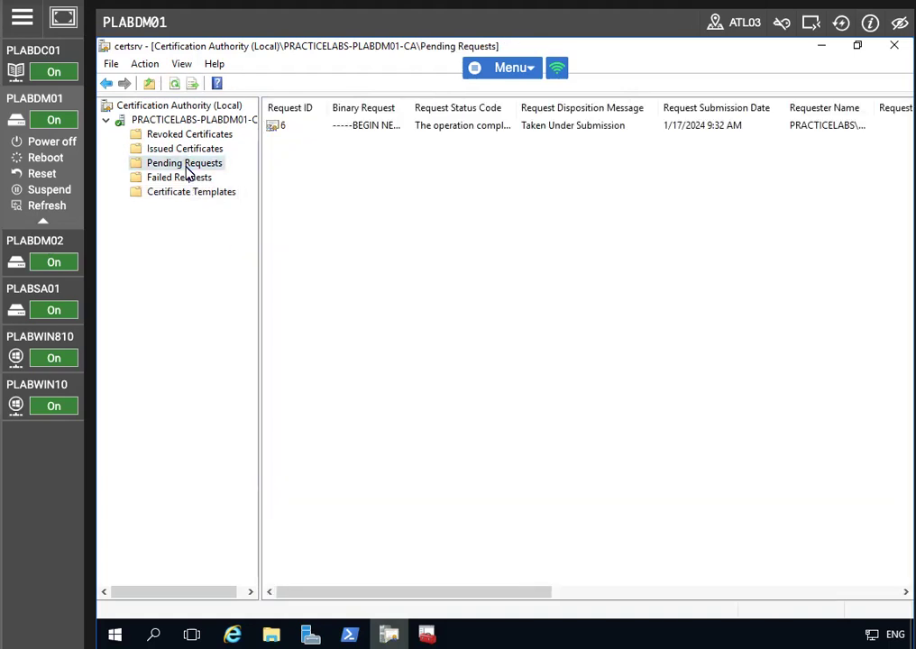
pyautogui.click(385, 131)
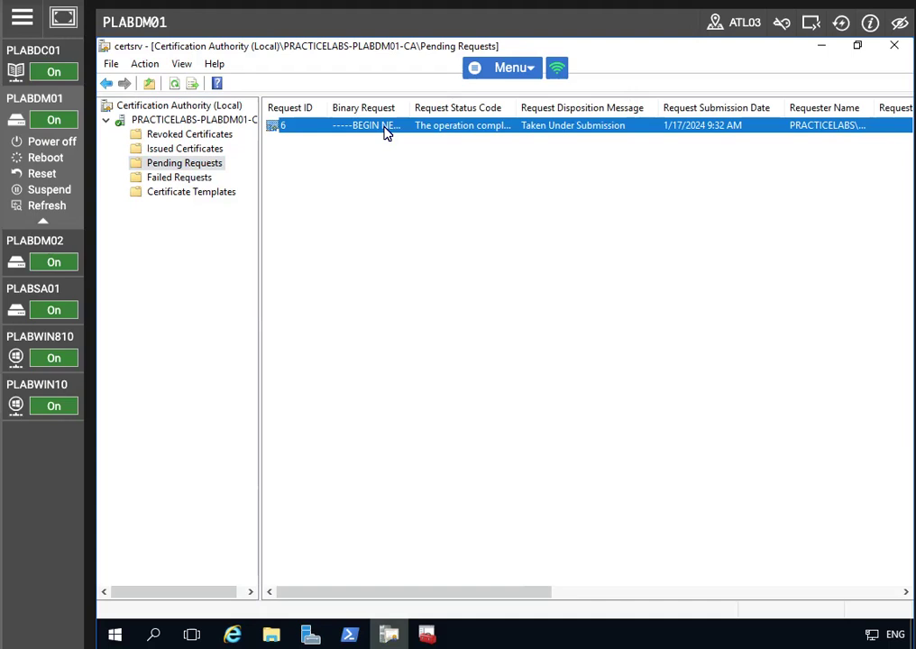
pyautogui.rightClick(385, 130)
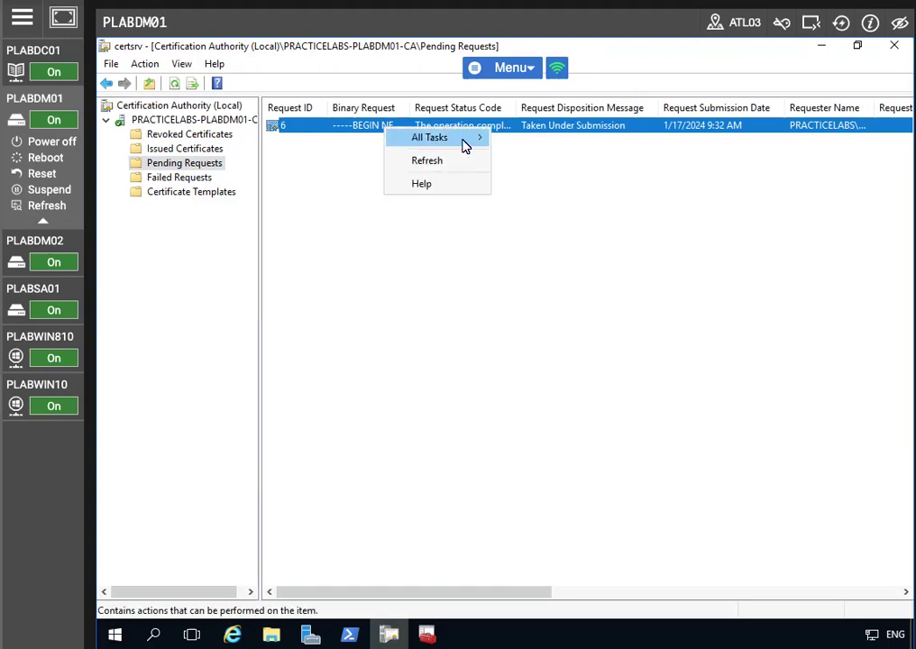
pyautogui.moveTo(467, 147)
pyautogui.click(530, 181)
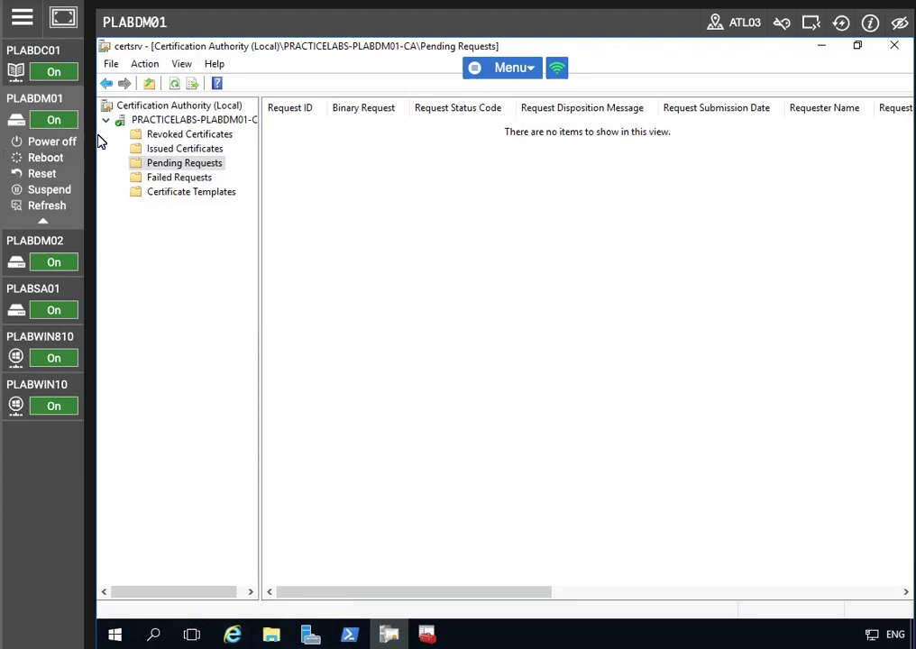
pyautogui.click(174, 151)
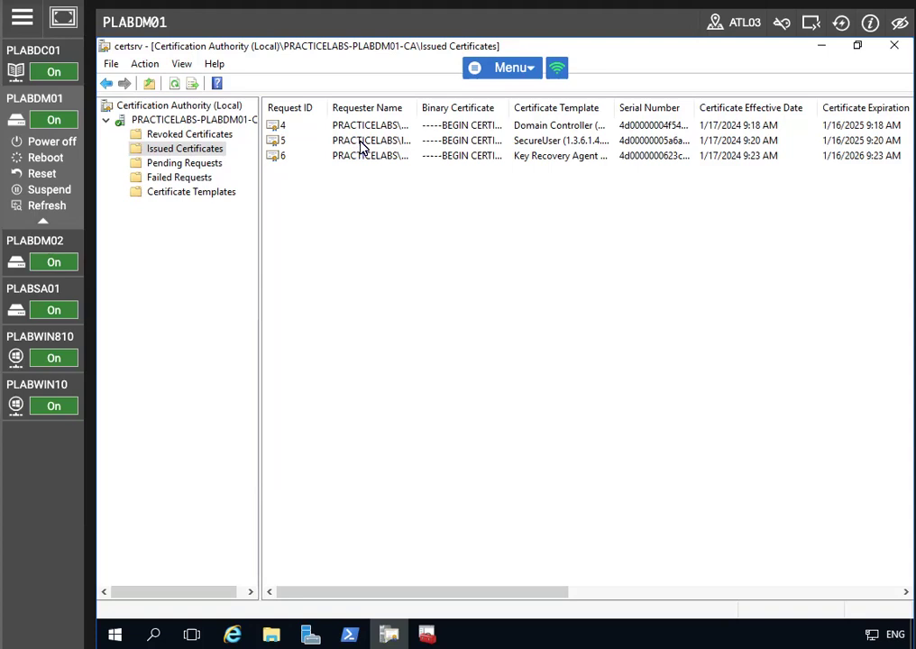
# - Copy issued certificate 6 to file as DER X.509 binary at c:\AdminKRA.cer
pyautogui.click(385, 158)
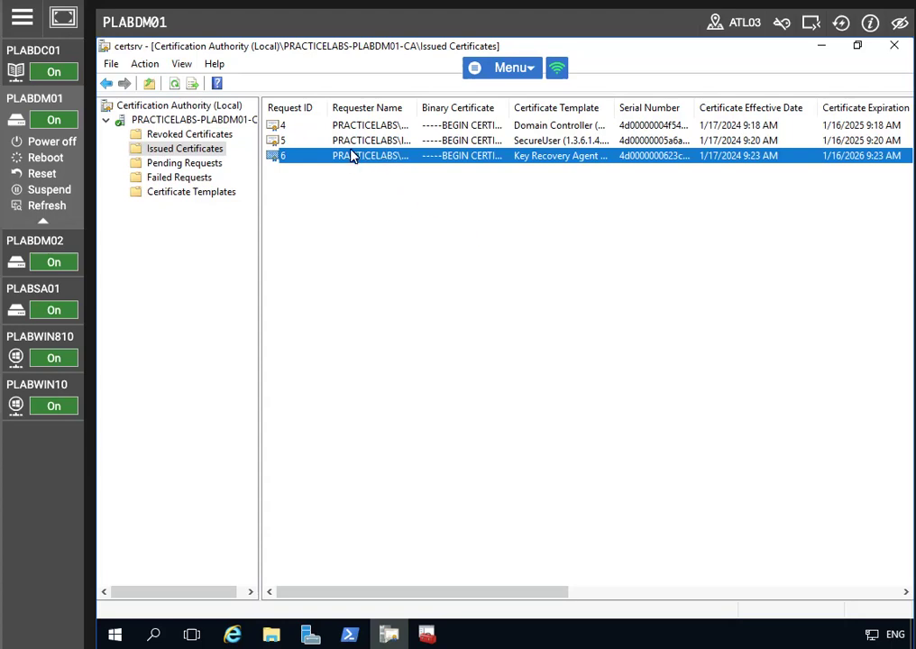
pyautogui.rightClick(350, 157)
pyautogui.click(391, 159)
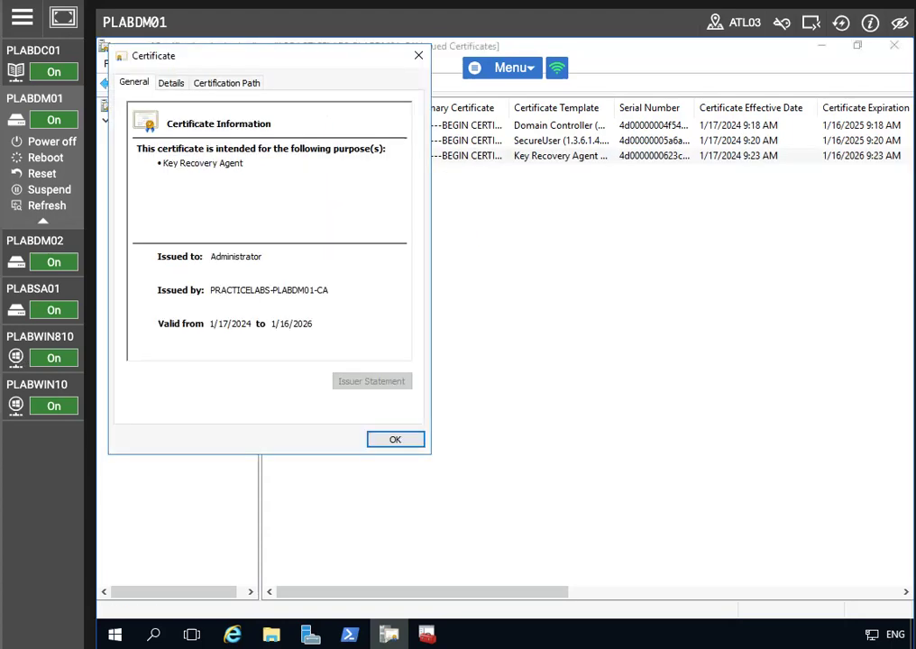
pyautogui.click(170, 82)
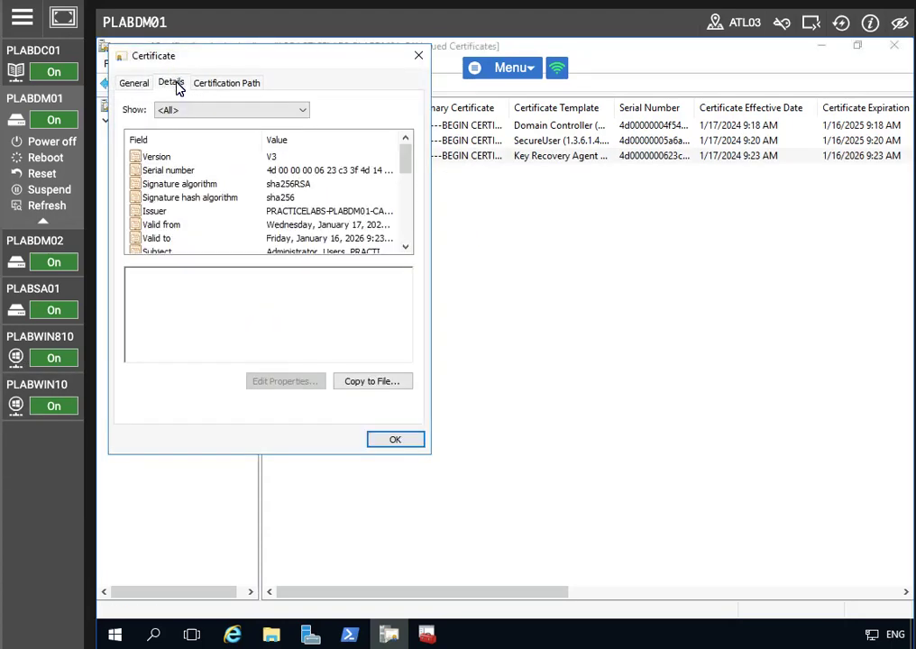
pyautogui.click(373, 386)
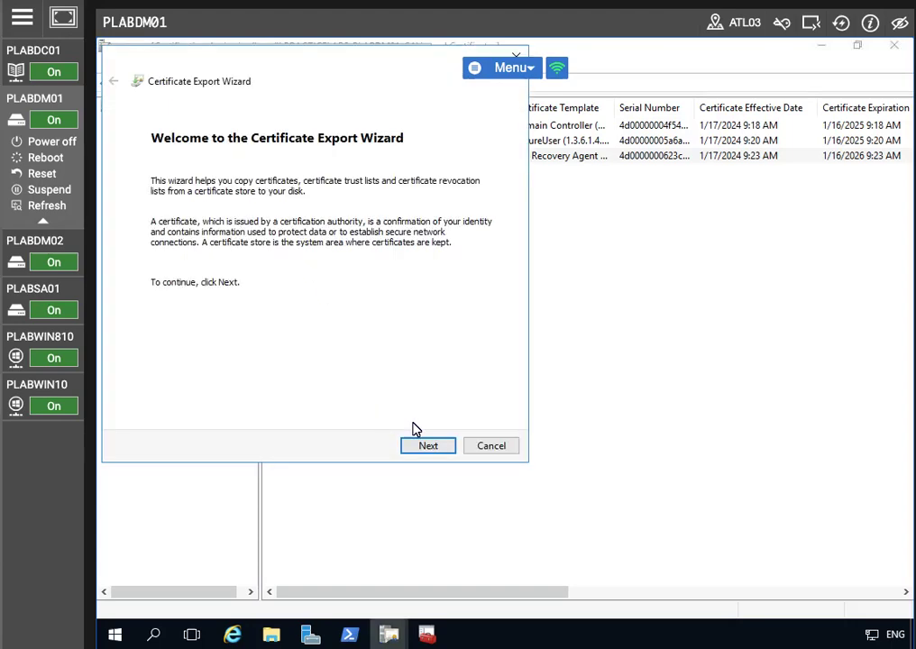
pyautogui.click(422, 446)
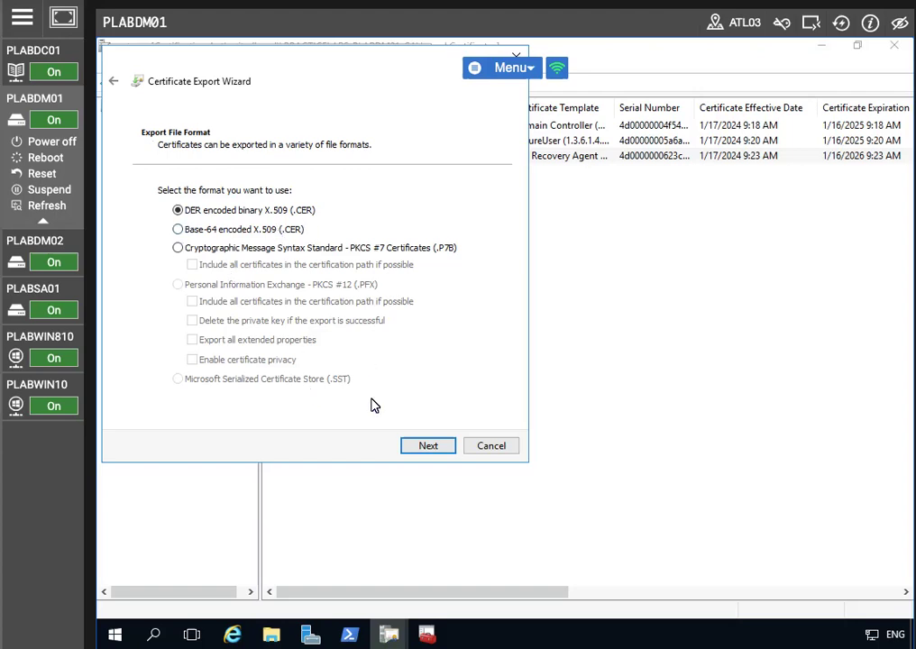
pyautogui.click(428, 446)
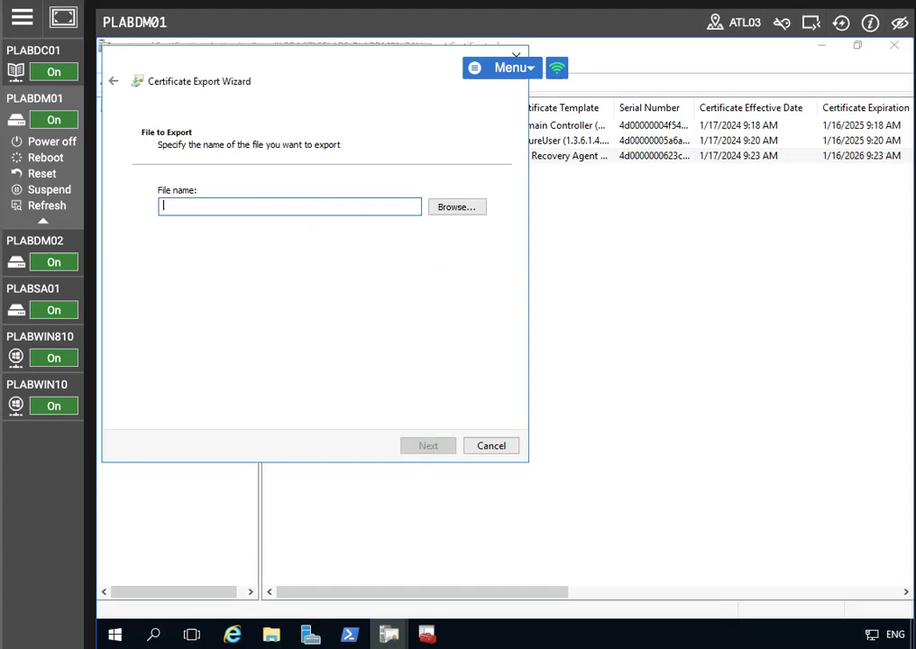
pyautogui.write('c:\\Admin')
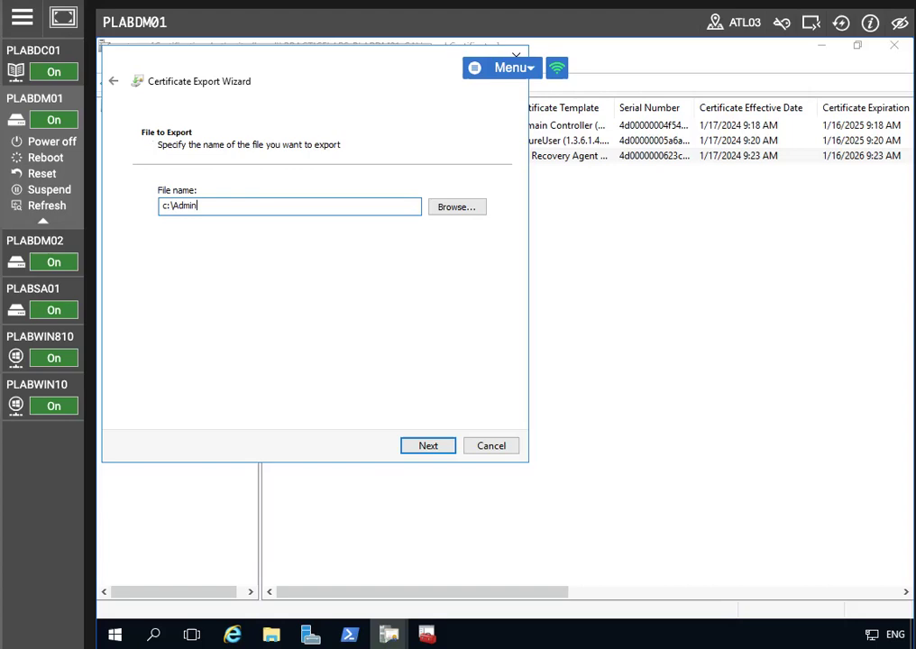
pyautogui.write('KRA')
pyautogui.click(418, 446)
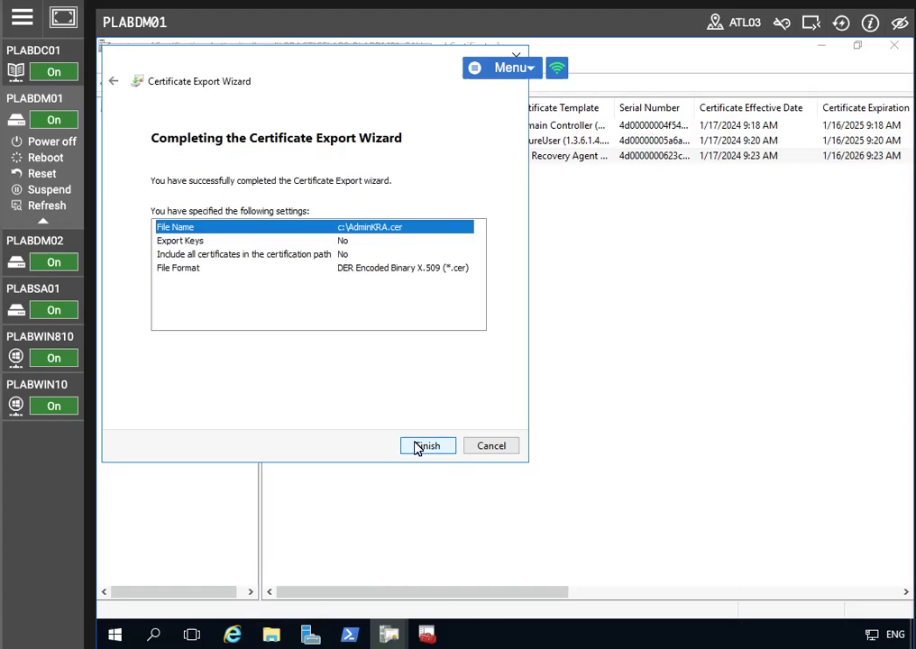
pyautogui.click(418, 447)
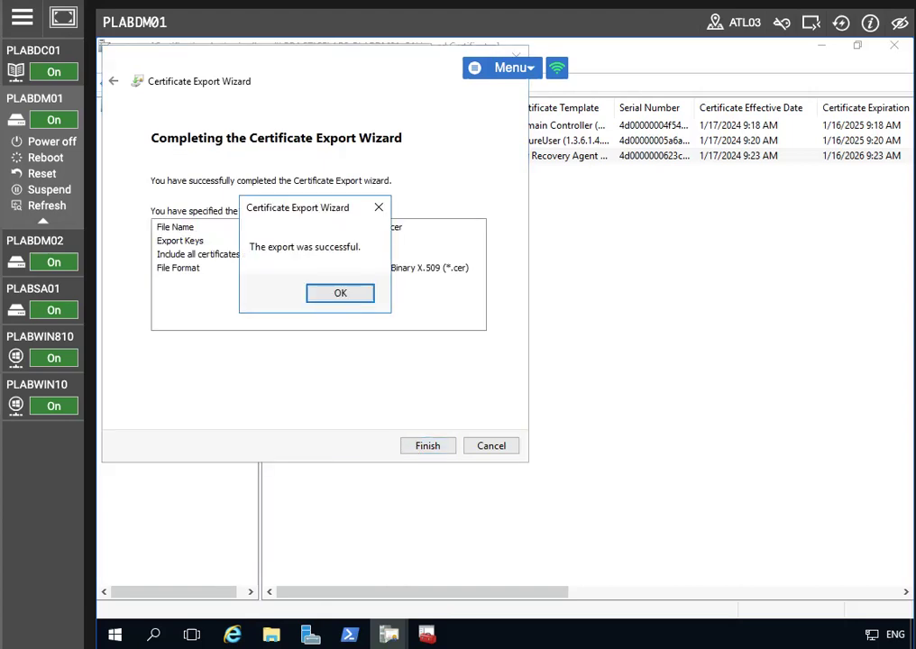
pyautogui.click(354, 290)
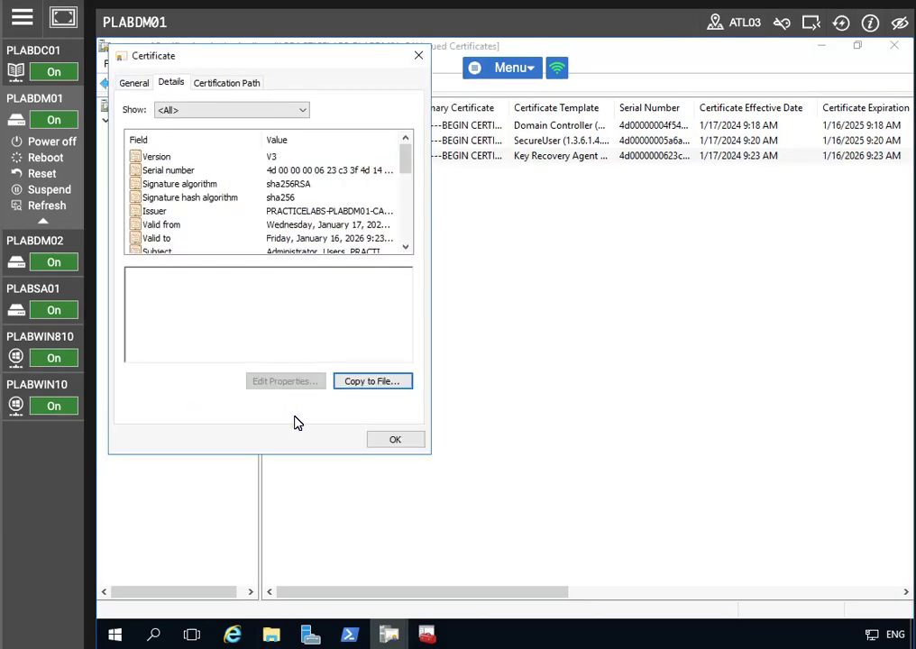
pyautogui.click(401, 439)
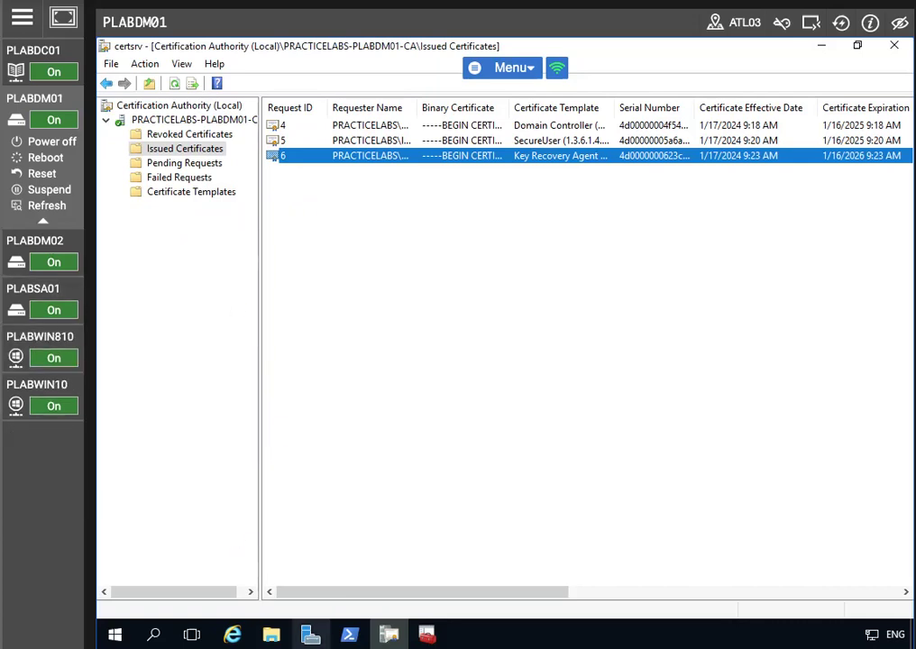
# - Start a certificate import into Personal and select C:\AdminKRA.cer
pyautogui.click(389, 635)
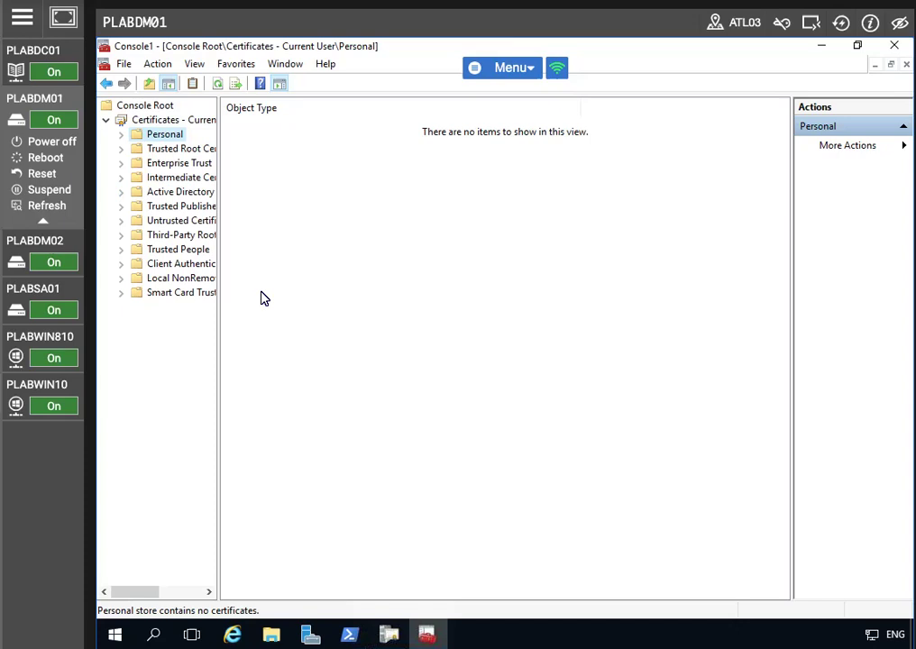
pyautogui.rightClick(163, 137)
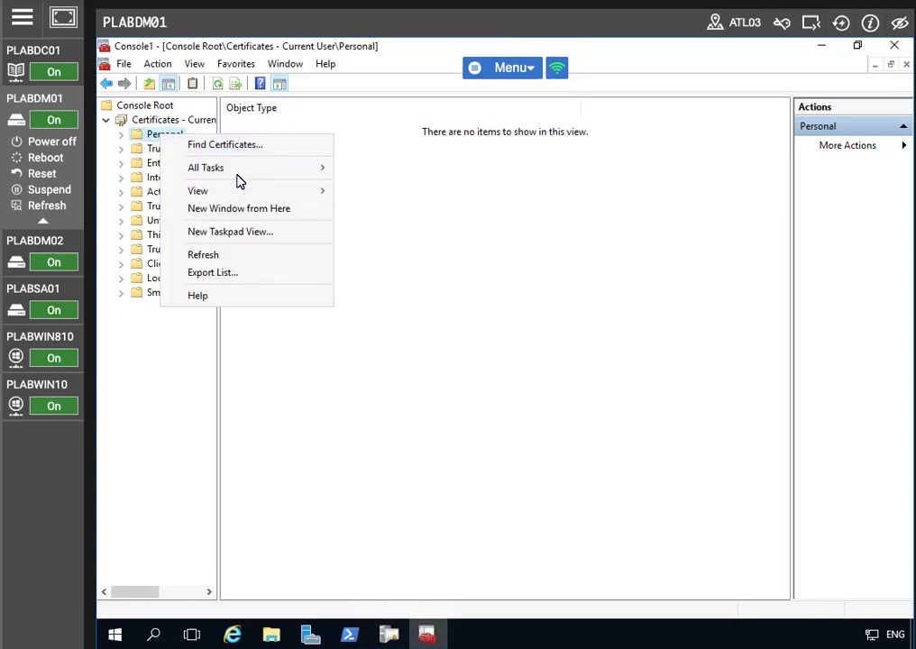
pyautogui.moveTo(271, 168)
pyautogui.click(404, 210)
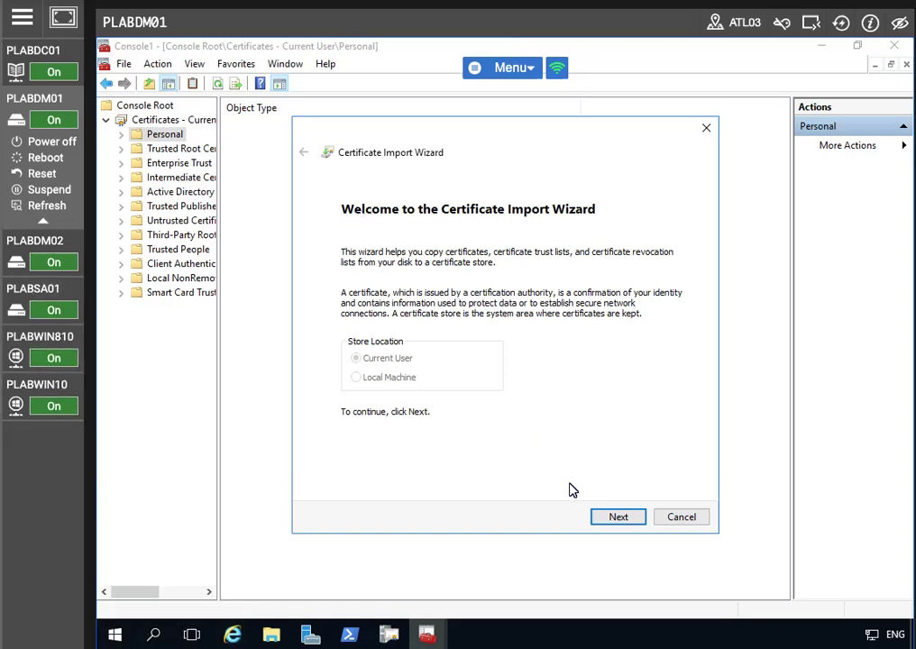
pyautogui.click(615, 517)
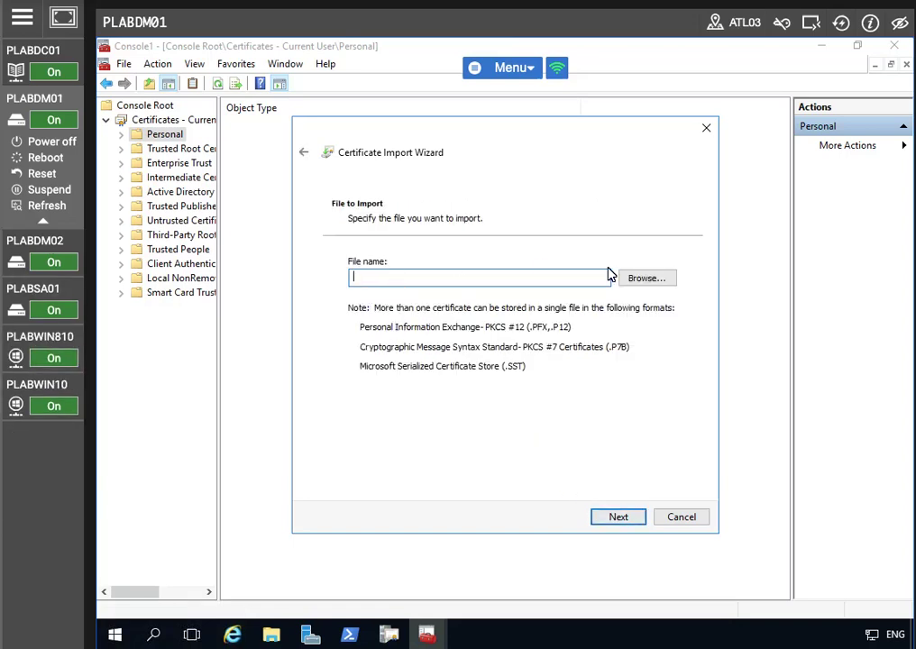
pyautogui.click(649, 283)
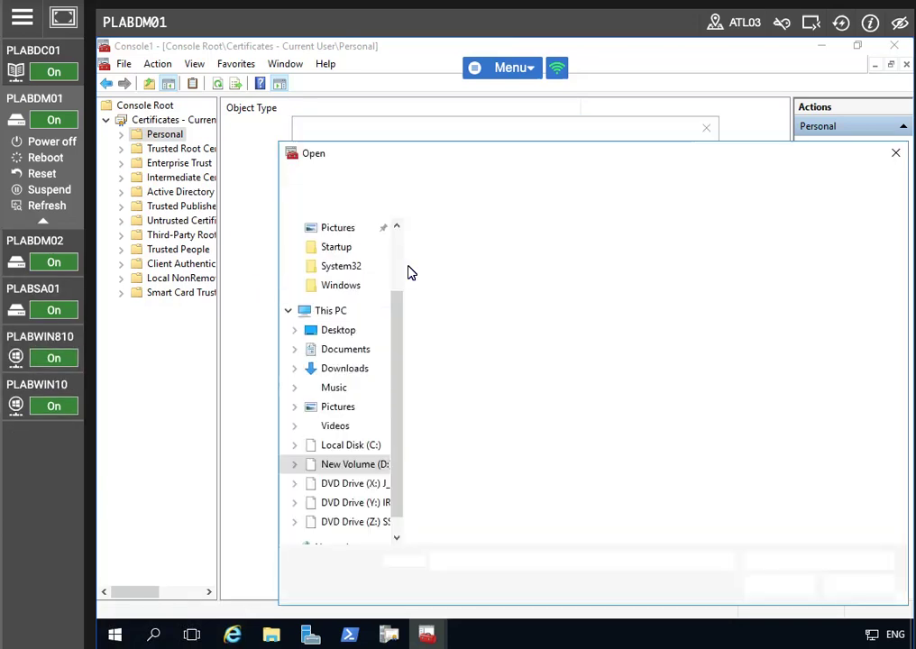
pyautogui.click(348, 448)
pyautogui.click(467, 370)
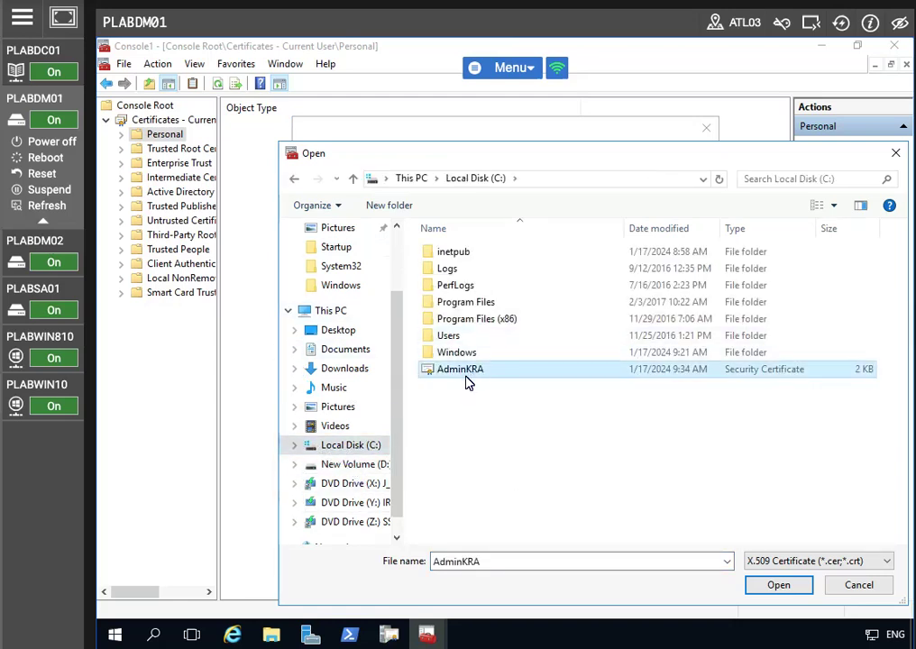
pyautogui.click(794, 585)
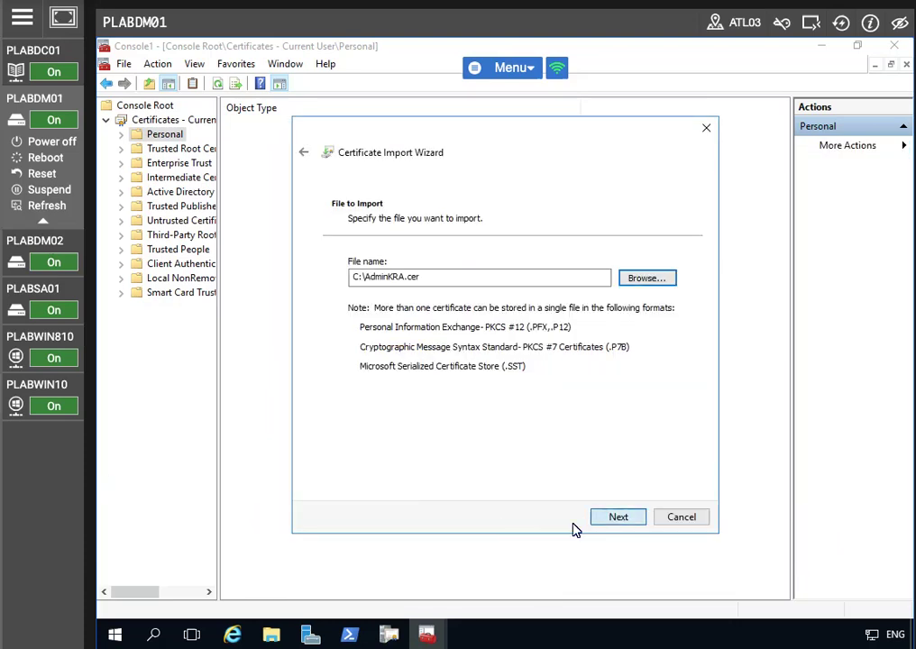
# - Keep the Personal store as destination and complete the import
pyautogui.click(618, 516)
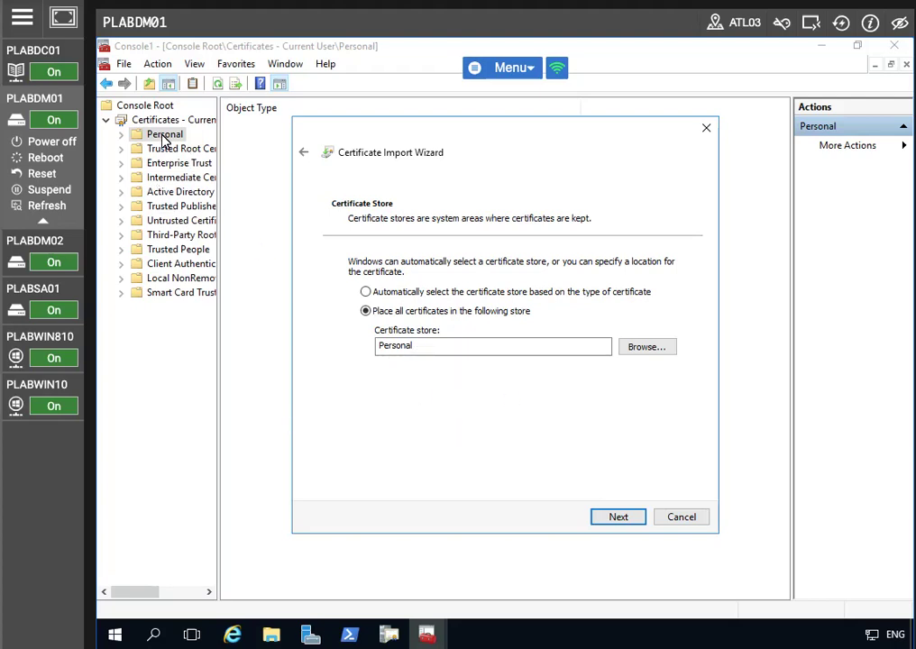
pyautogui.click(620, 518)
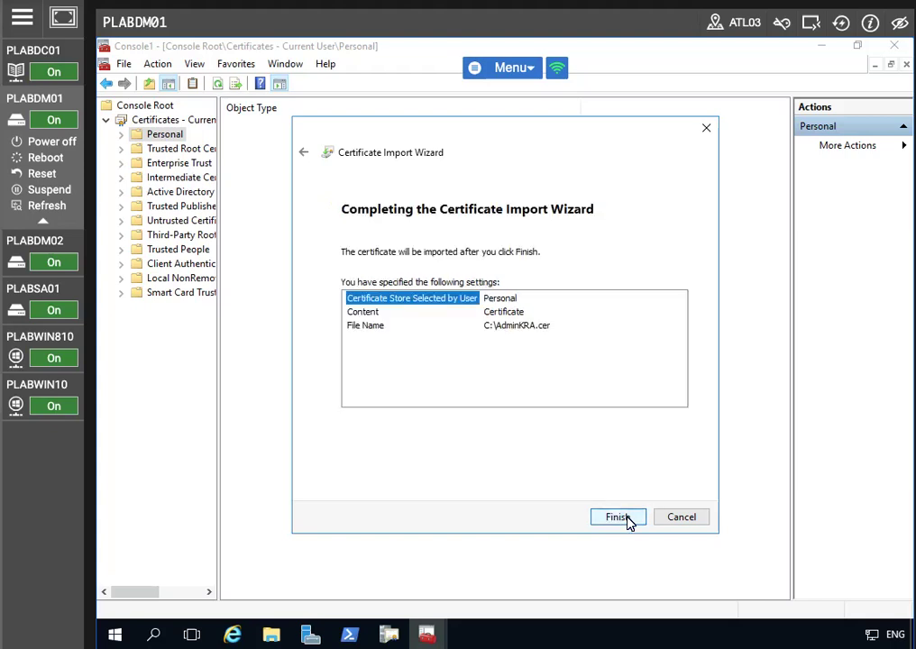
pyautogui.click(627, 519)
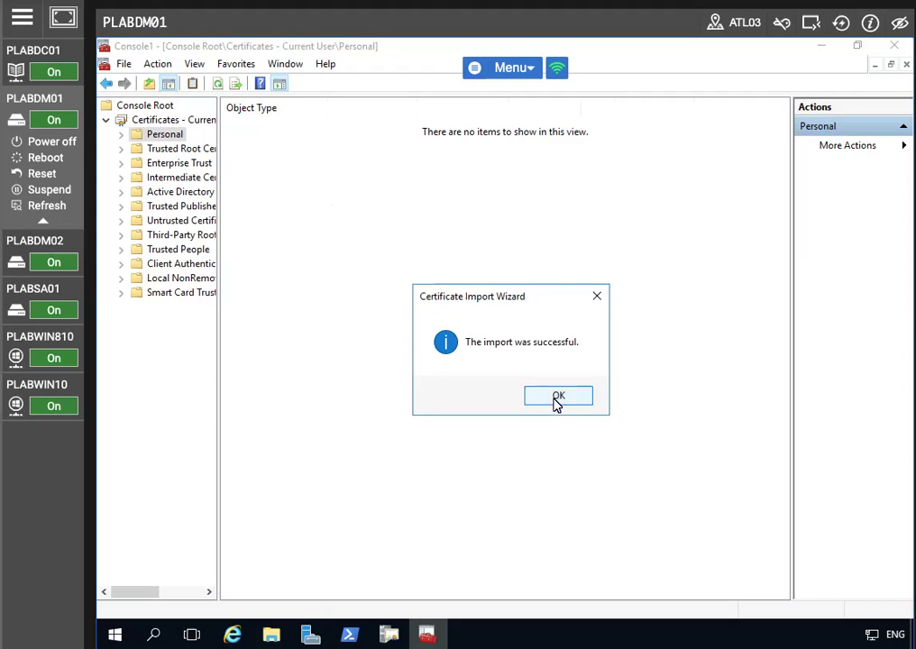
pyautogui.click(557, 399)
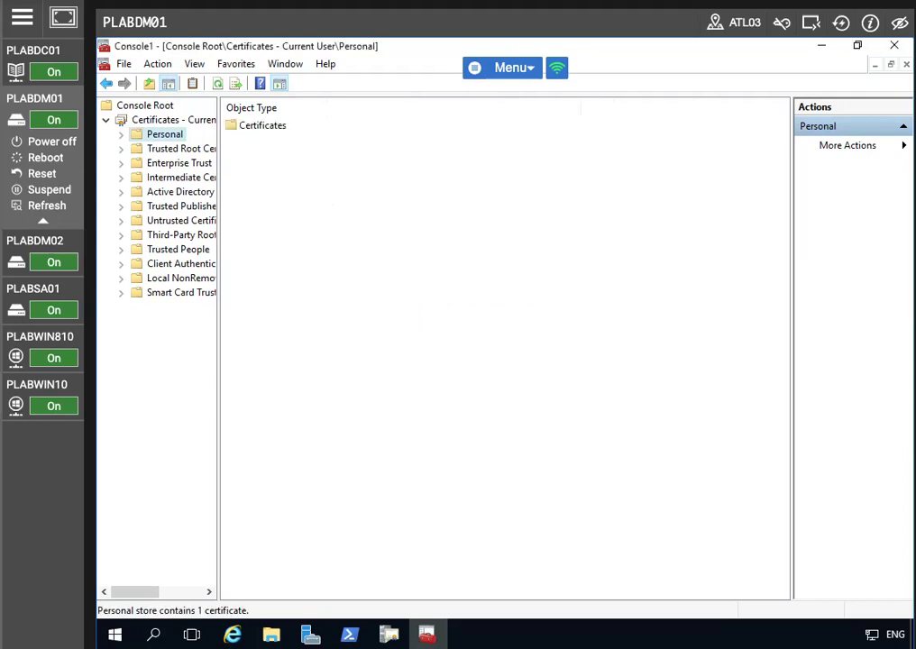
# - Check the Administrator KRA certificate under Personal > Certificates, then minimize Console1
pyautogui.click(120, 134)
pyautogui.click(159, 152)
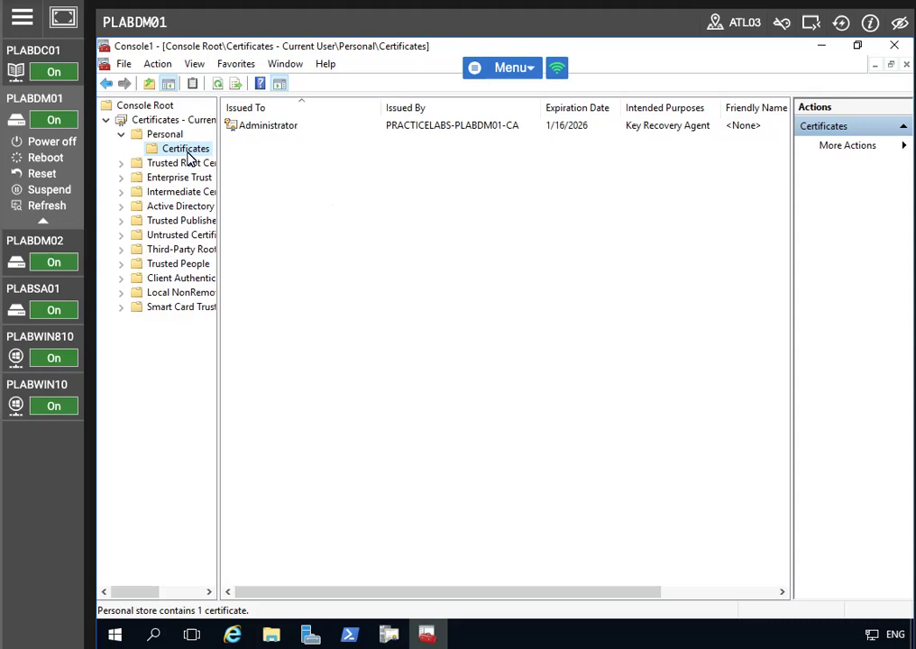
pyautogui.click(278, 132)
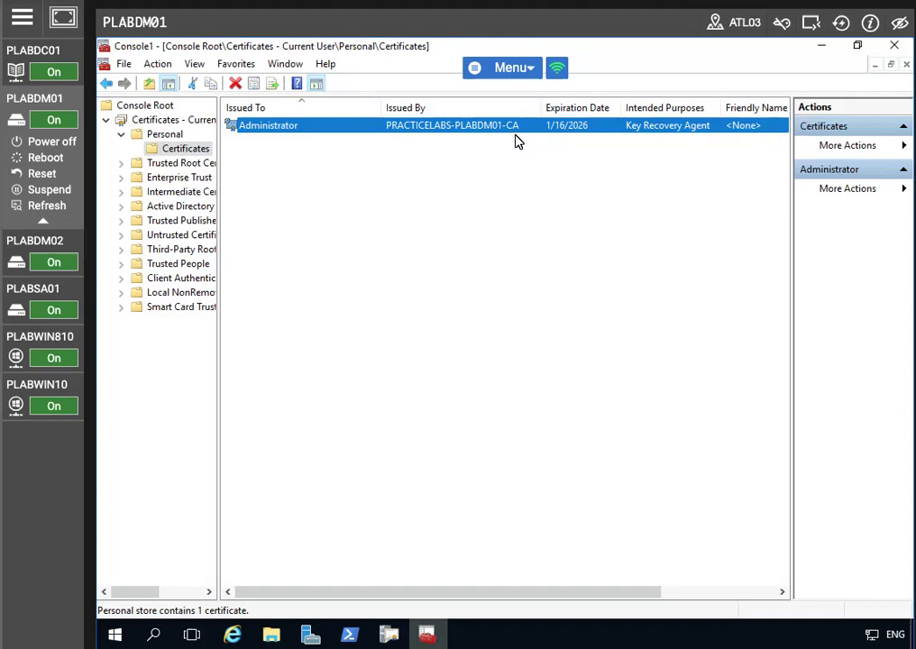
pyautogui.moveTo(413, 591); pyautogui.dragTo(558, 577)
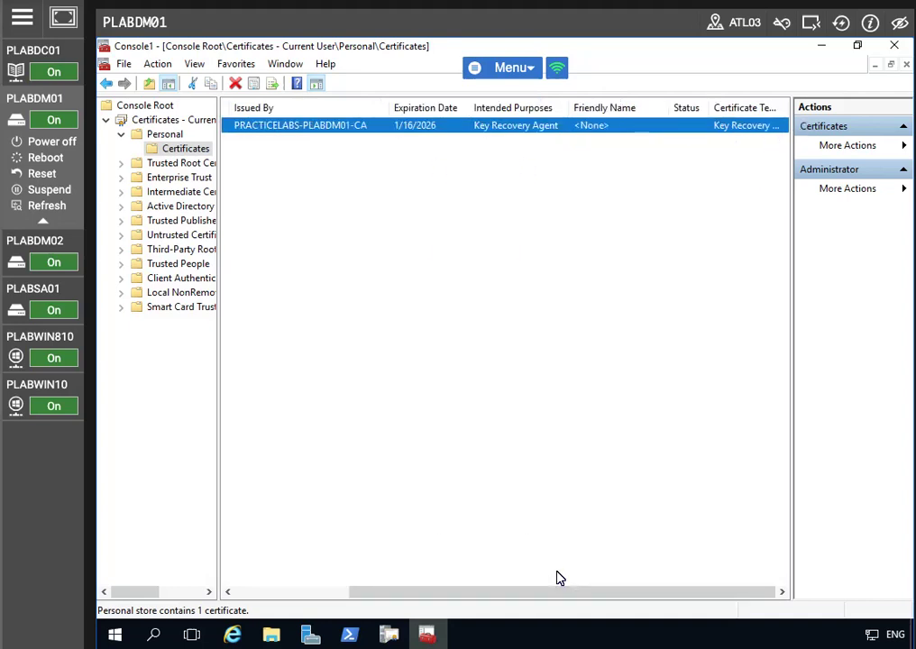
pyautogui.moveTo(528, 611); pyautogui.dragTo(390, 605)
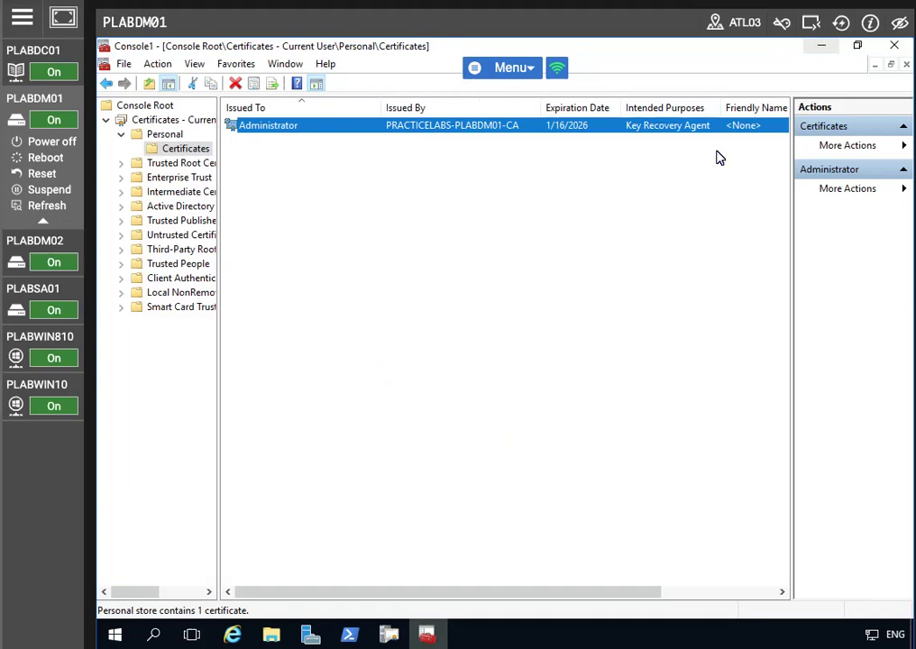
pyautogui.click(823, 47)
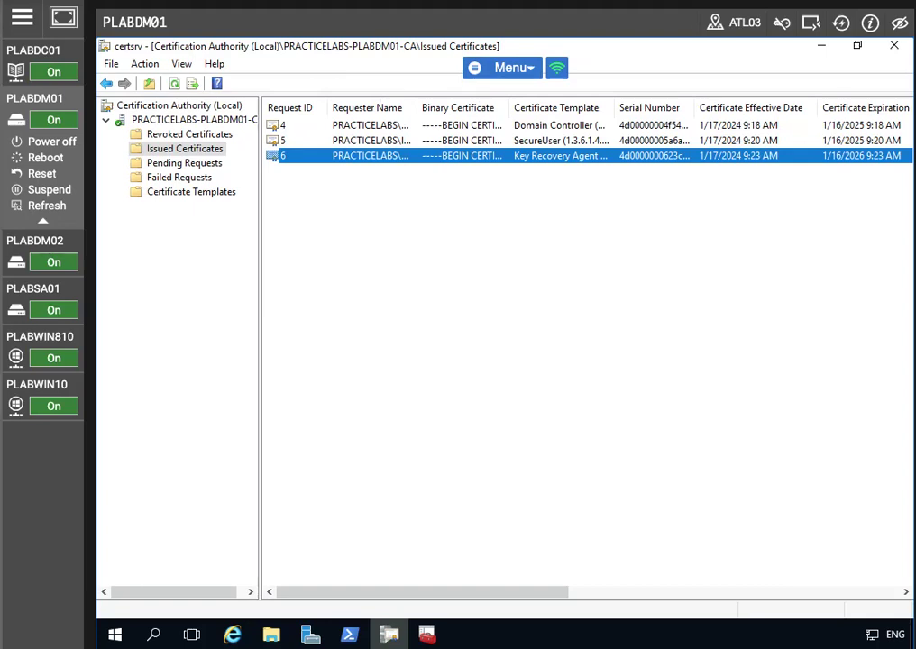
# - Enable Archive the key with the Administrator certificate as recovery agent and restart AD CS
pyautogui.rightClick(188, 124)
pyautogui.click(253, 217)
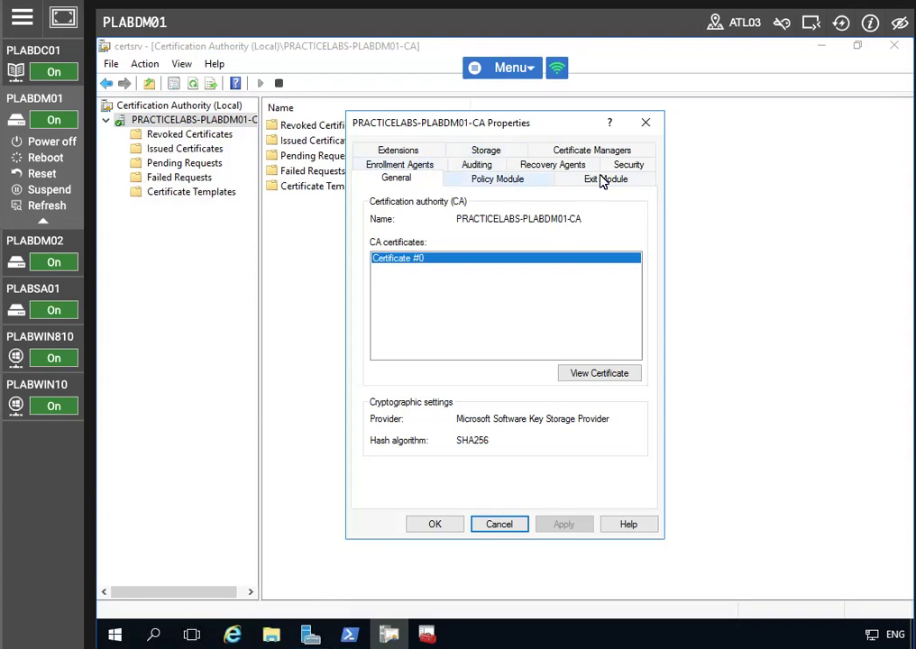
pyautogui.click(559, 166)
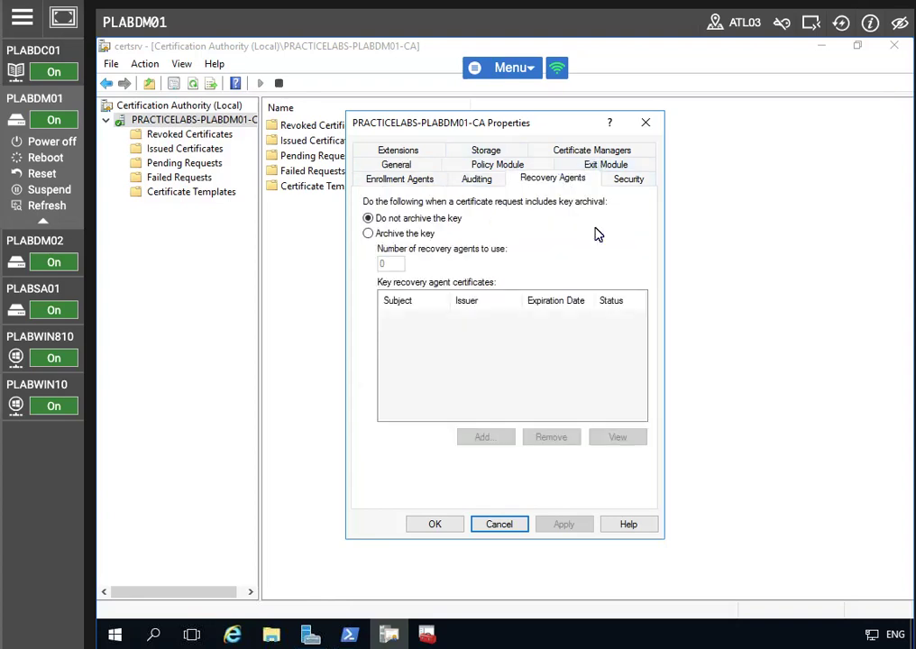
pyautogui.click(369, 235)
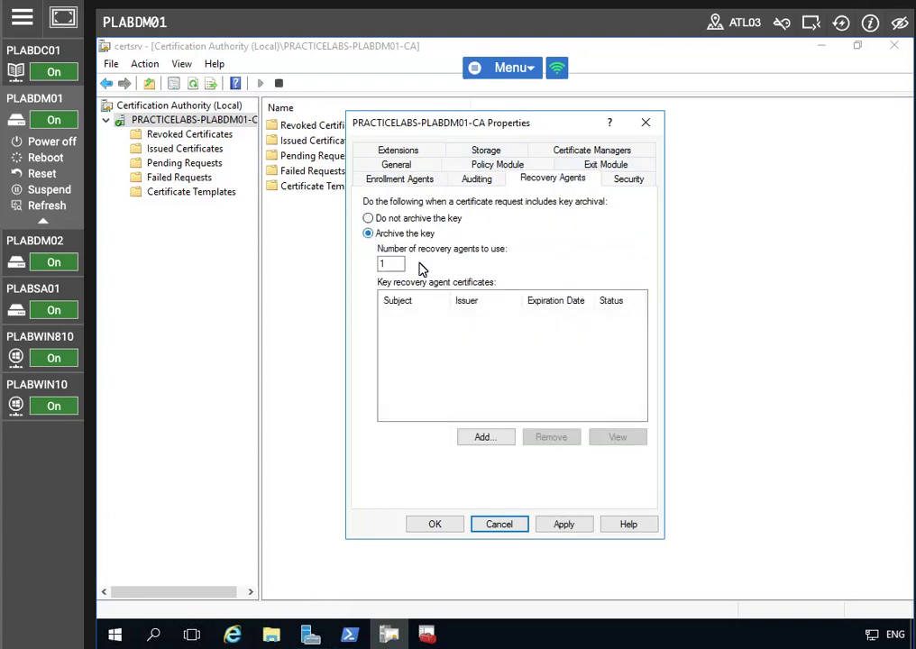
pyautogui.click(484, 436)
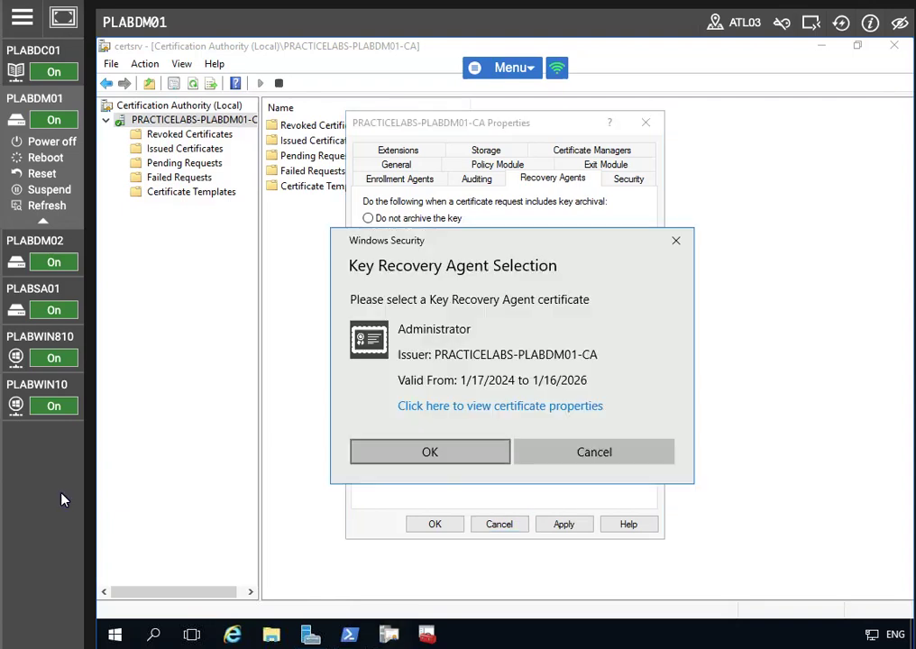
pyautogui.click(422, 455)
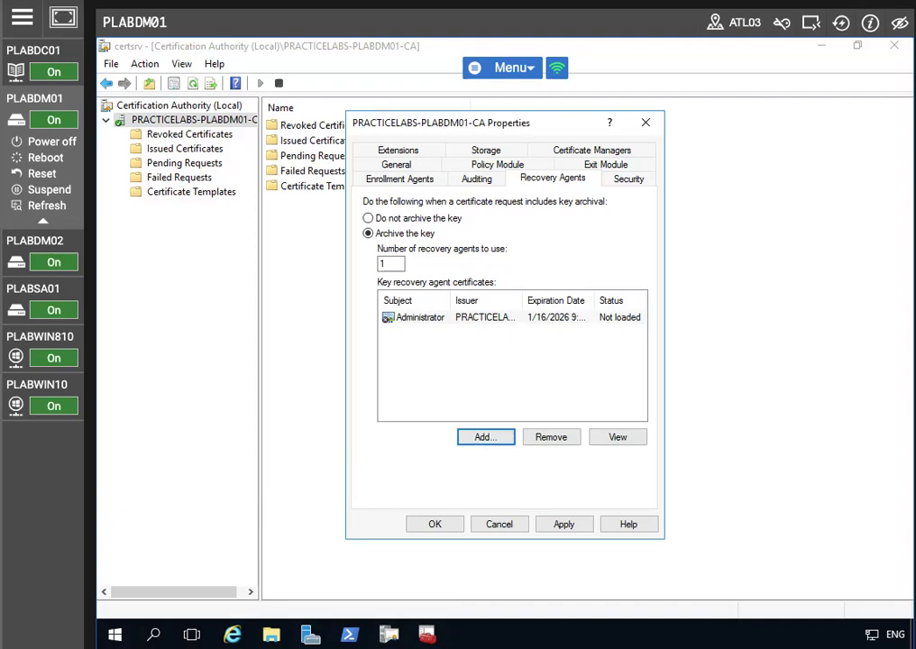
pyautogui.click(475, 318)
pyautogui.click(435, 525)
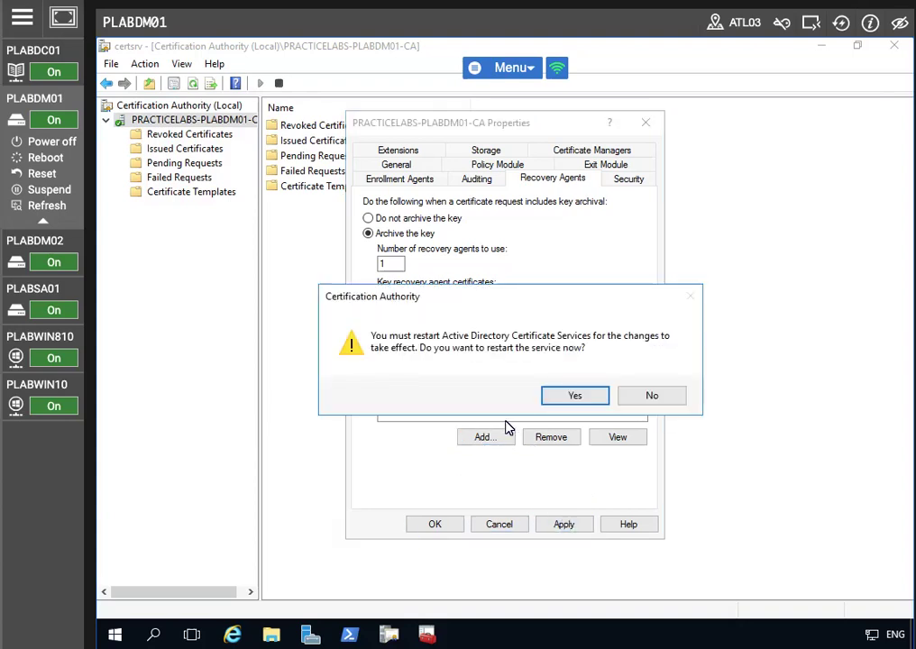
pyautogui.click(556, 398)
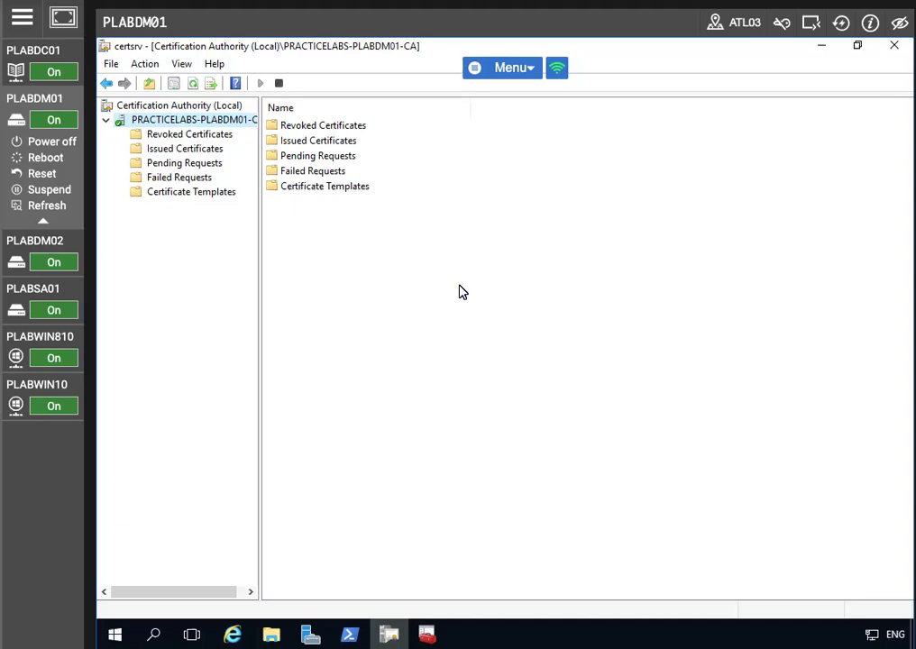
# - Manage the certificate templates and duplicate the User template
pyautogui.click(177, 193)
pyautogui.rightClick(178, 192)
pyautogui.click(236, 205)
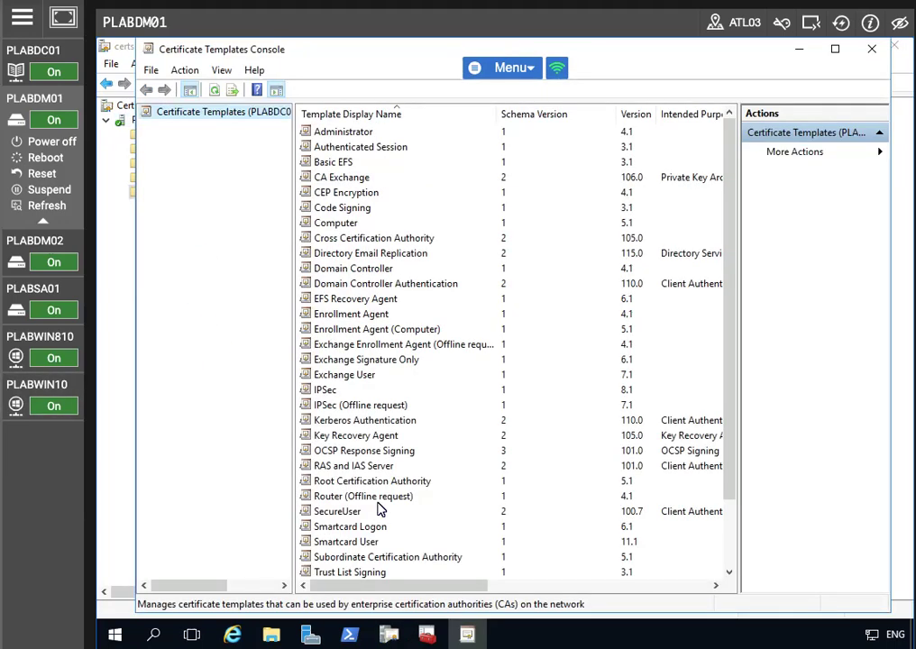
pyautogui.scroll(-2, 329, 518)
pyautogui.click(327, 512)
pyautogui.rightClick(334, 519)
pyautogui.click(363, 528)
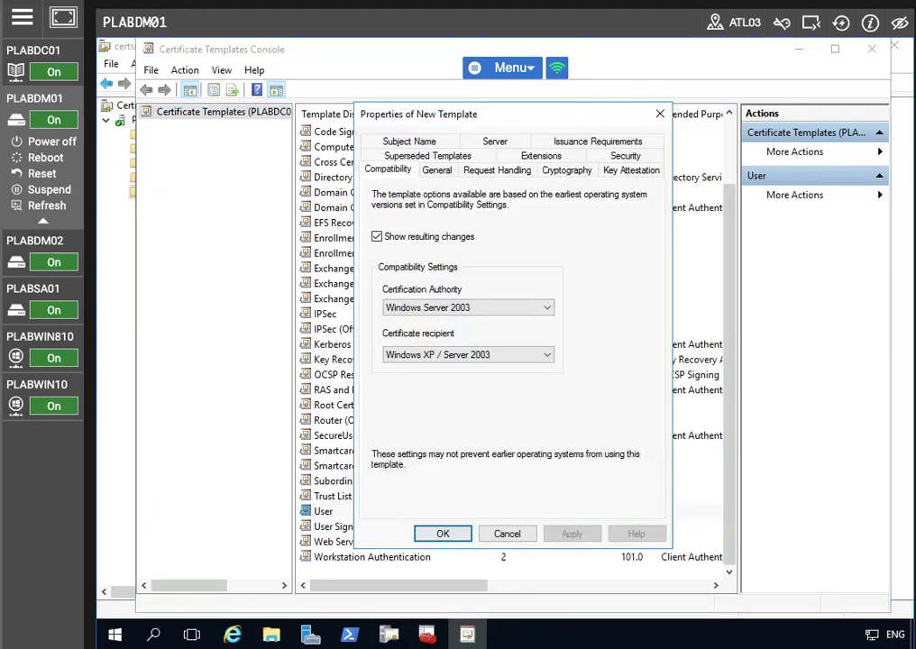
# - Name the duplicate EFSUser and enable archiving the subject's encryption private key
pyautogui.click(438, 171)
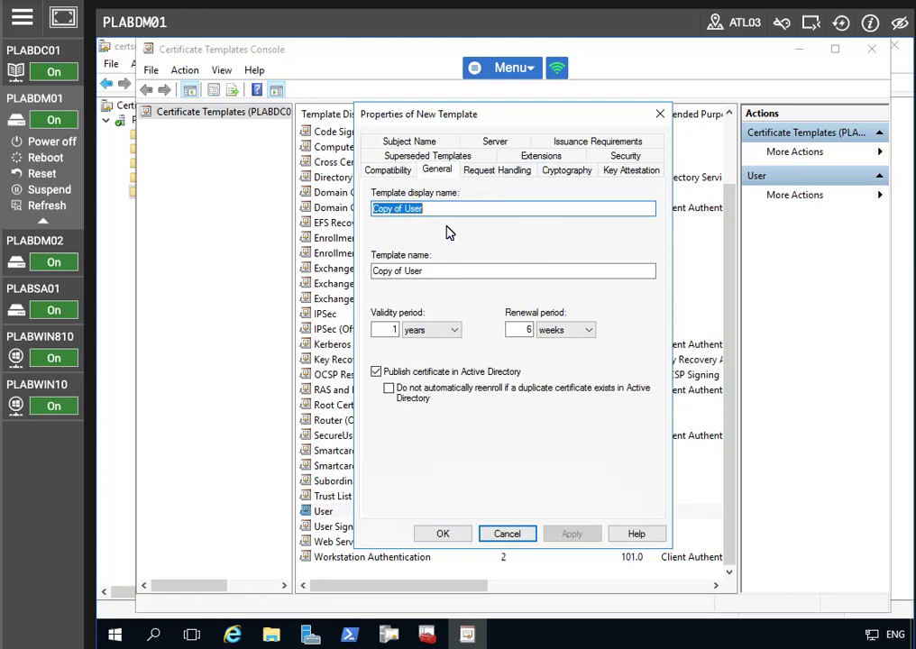
pyautogui.write('EFS')
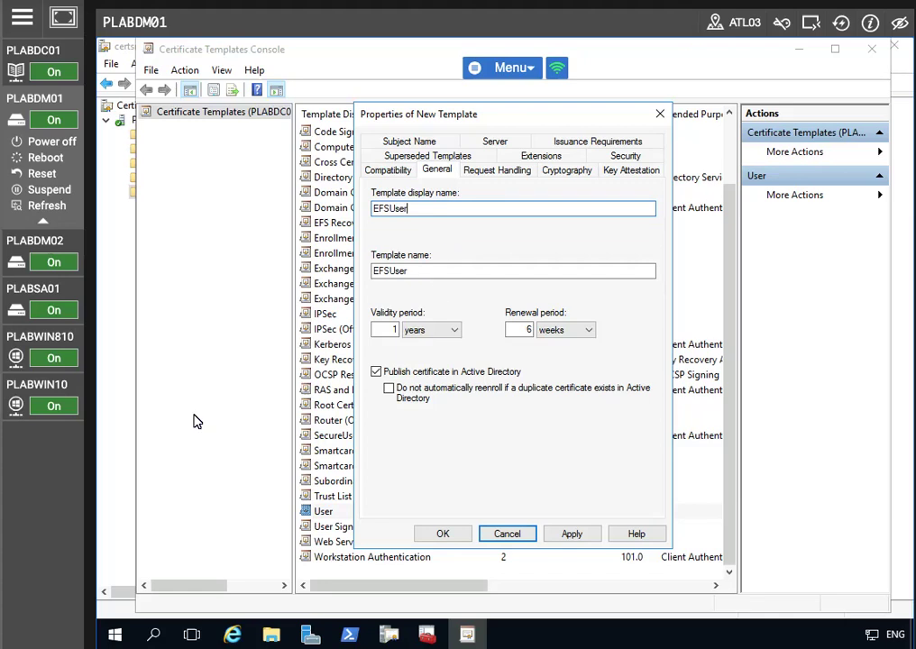
pyautogui.click(577, 536)
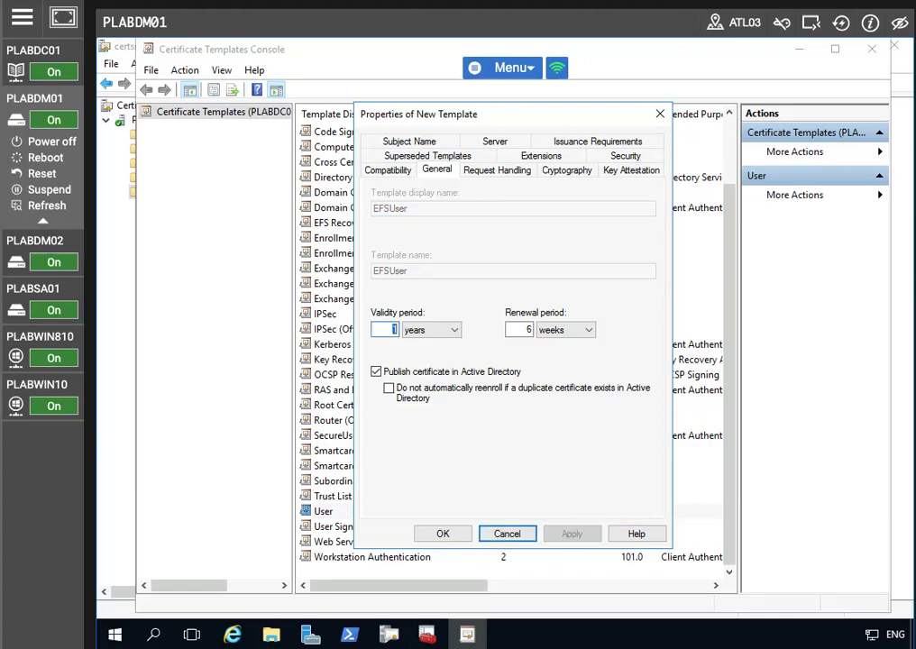
pyautogui.click(497, 170)
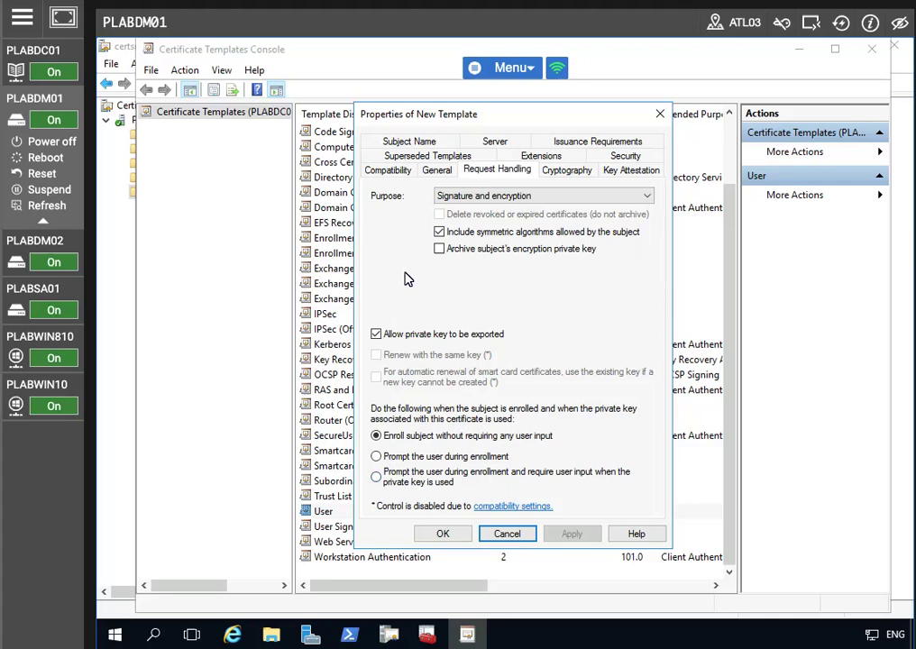
pyautogui.click(440, 250)
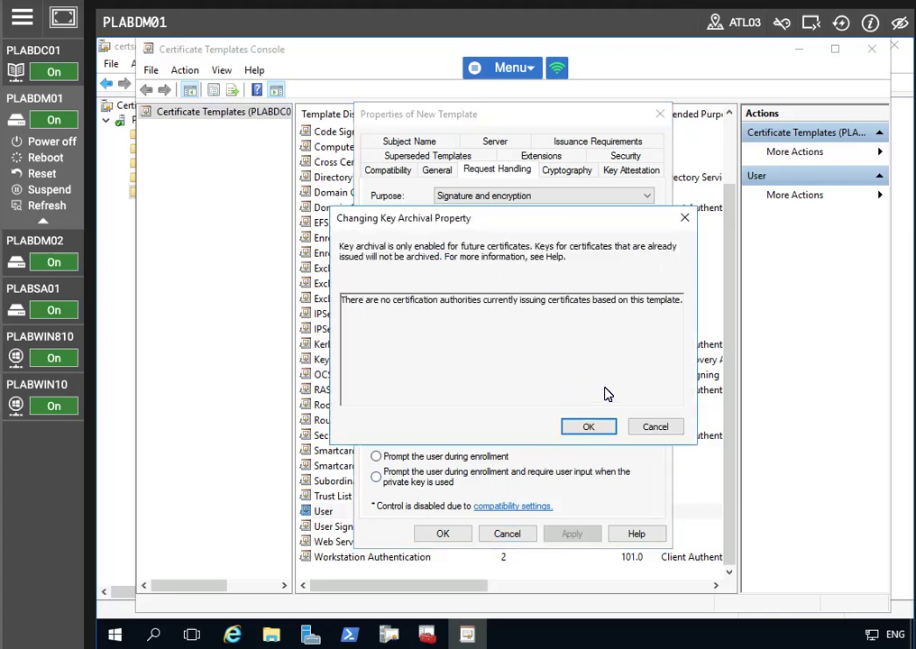
pyautogui.click(590, 426)
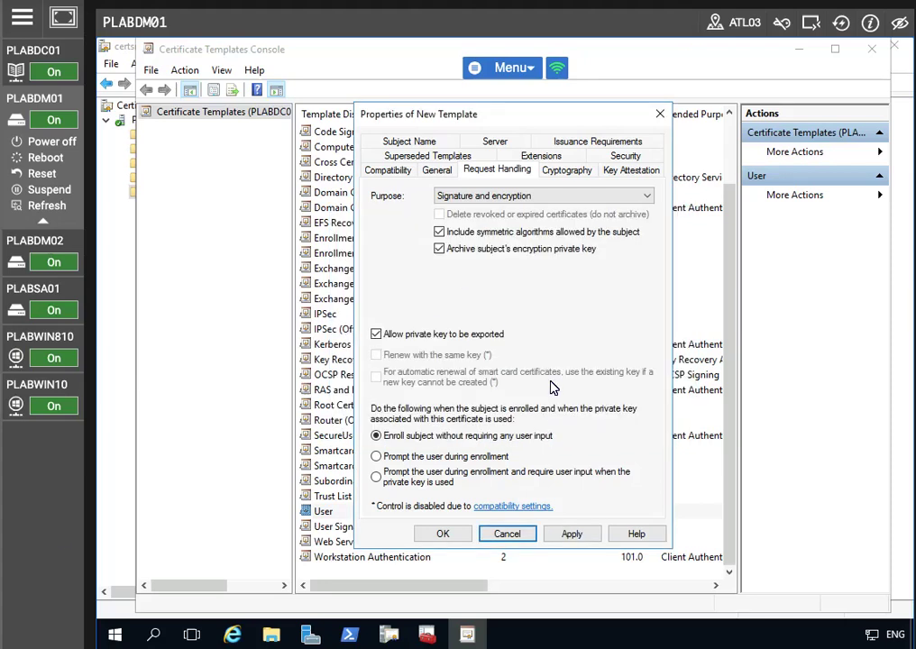
pyautogui.click(571, 533)
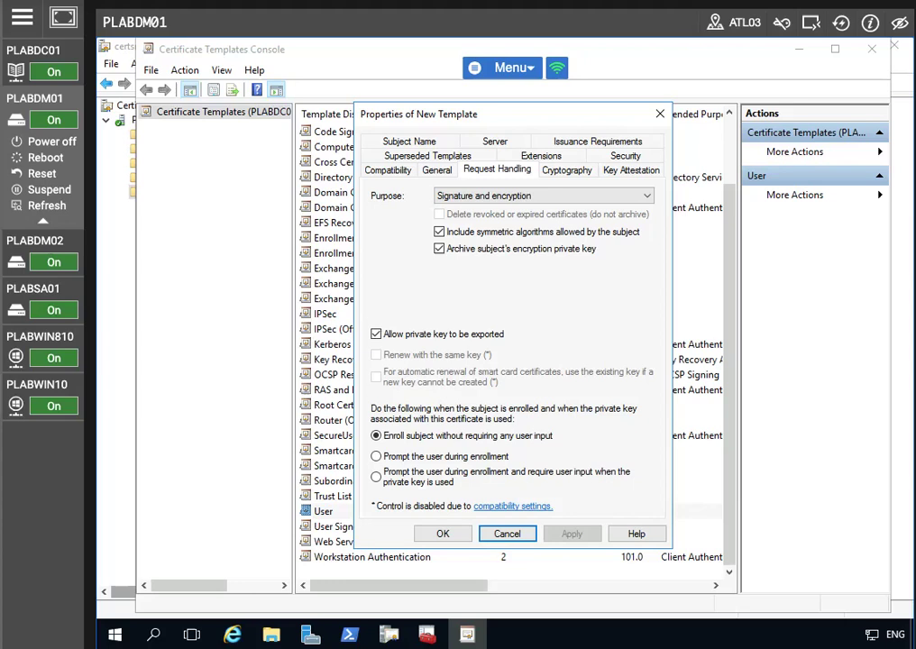
# - Clear both e-mail name options on Subject Name and save the EFSUser template
pyautogui.click(417, 142)
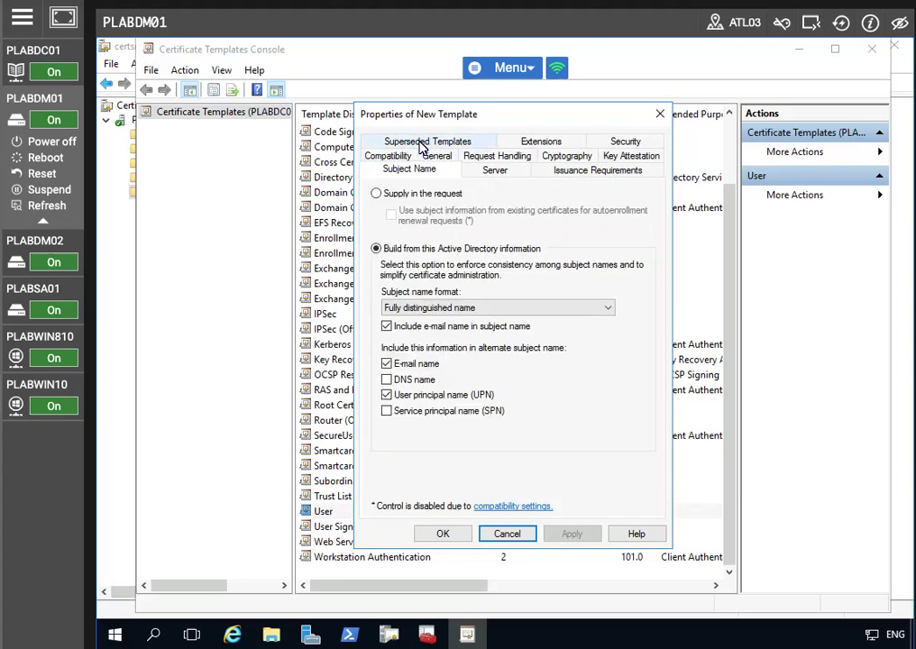
pyautogui.click(386, 327)
pyautogui.click(387, 365)
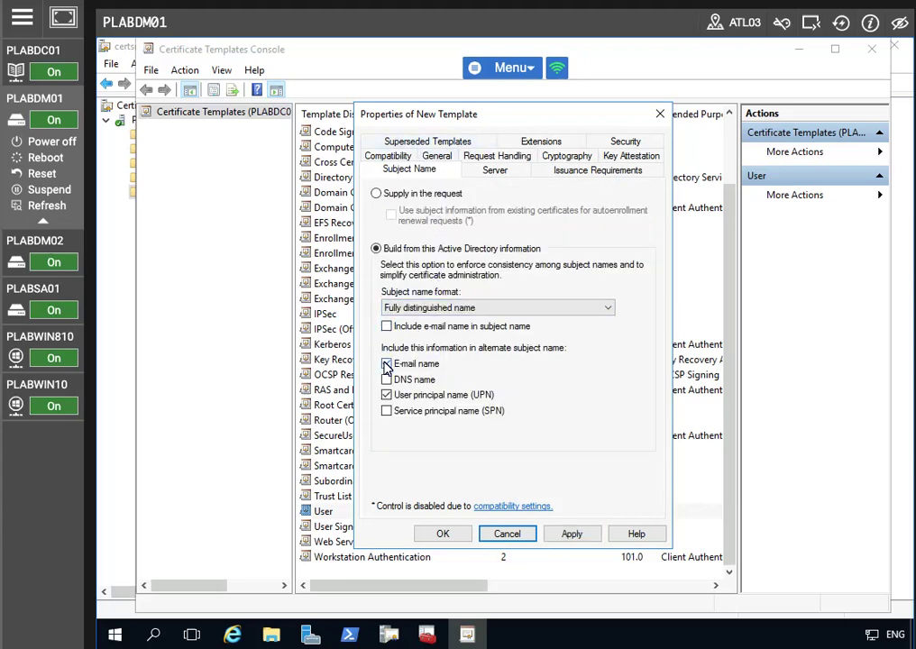
pyautogui.click(574, 534)
pyautogui.click(441, 535)
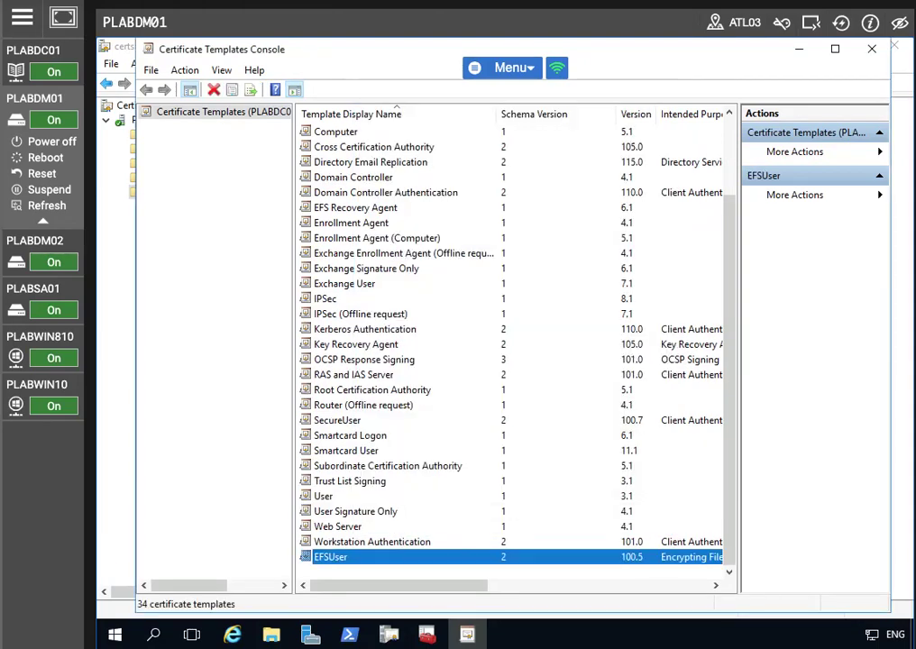
# - Grant Authenticated Users Allow Enroll on the EFSUser template's Security tab, then close the console
pyautogui.rightClick(358, 553)
pyautogui.click(413, 527)
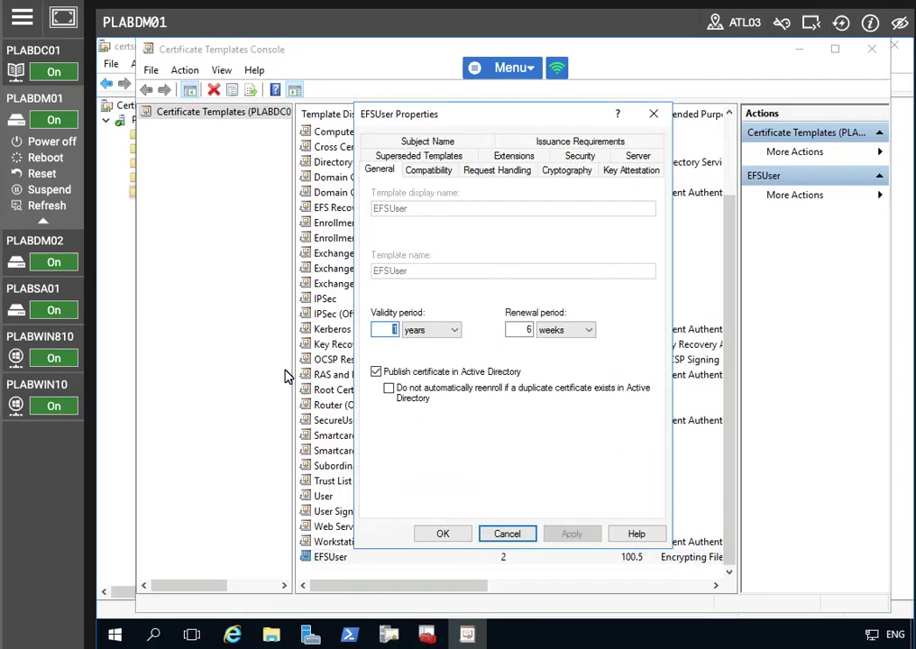
pyautogui.click(580, 156)
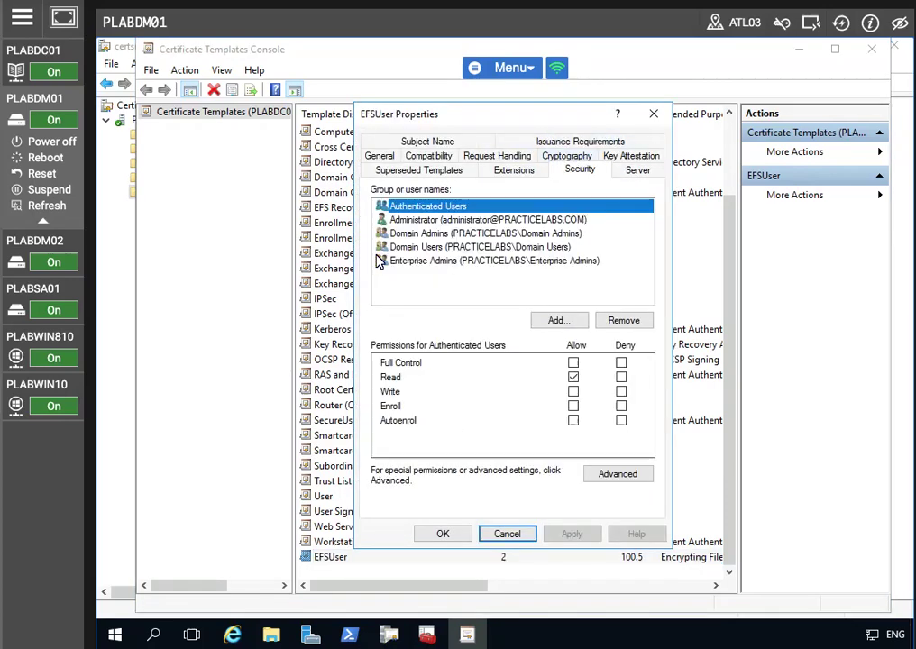
pyautogui.click(574, 406)
pyautogui.click(574, 533)
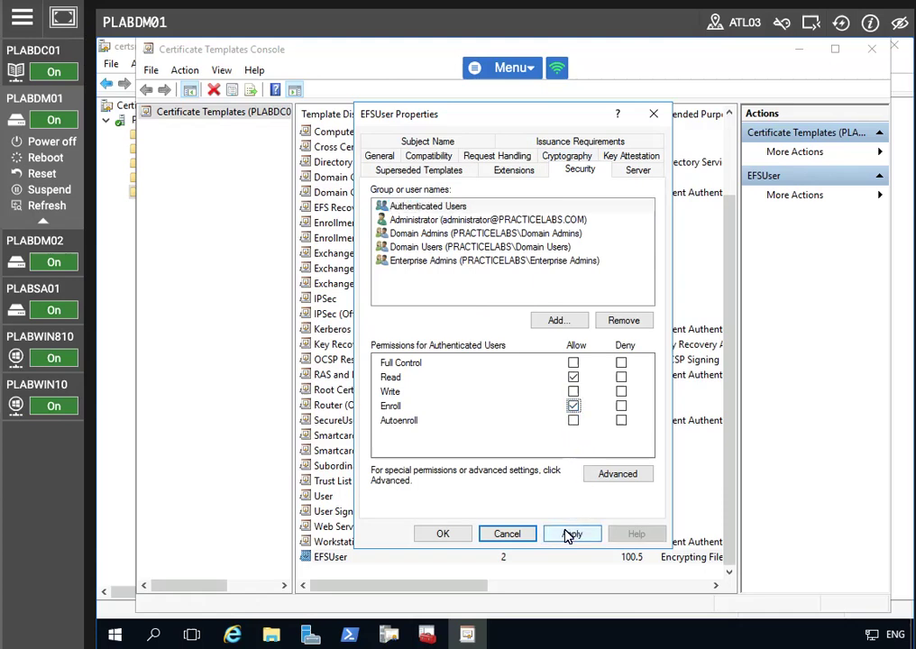
pyautogui.click(442, 534)
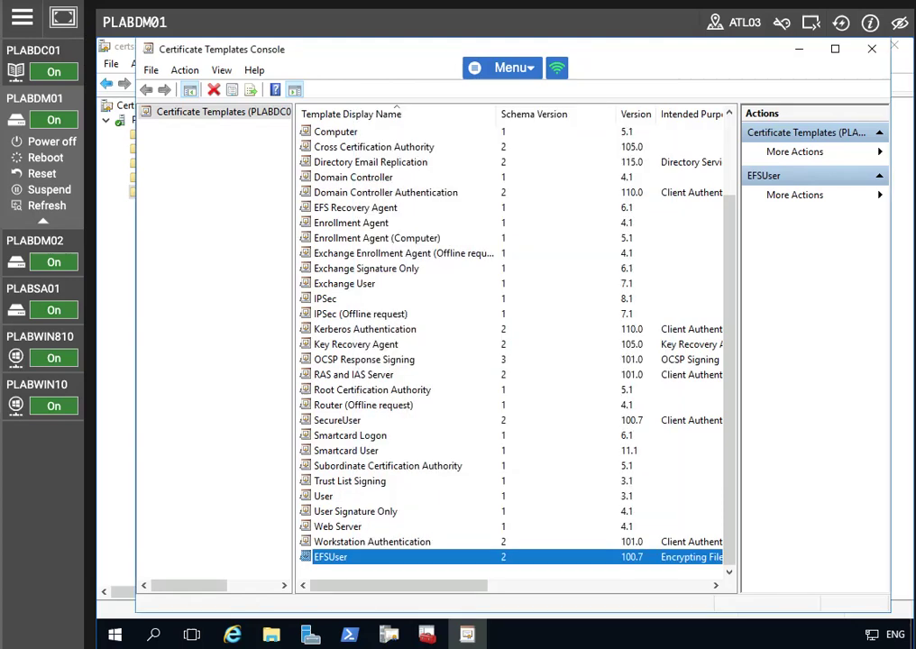
pyautogui.click(879, 54)
# - Add EFSUser as a new certificate template to issue from the CA
pyautogui.rightClick(189, 199)
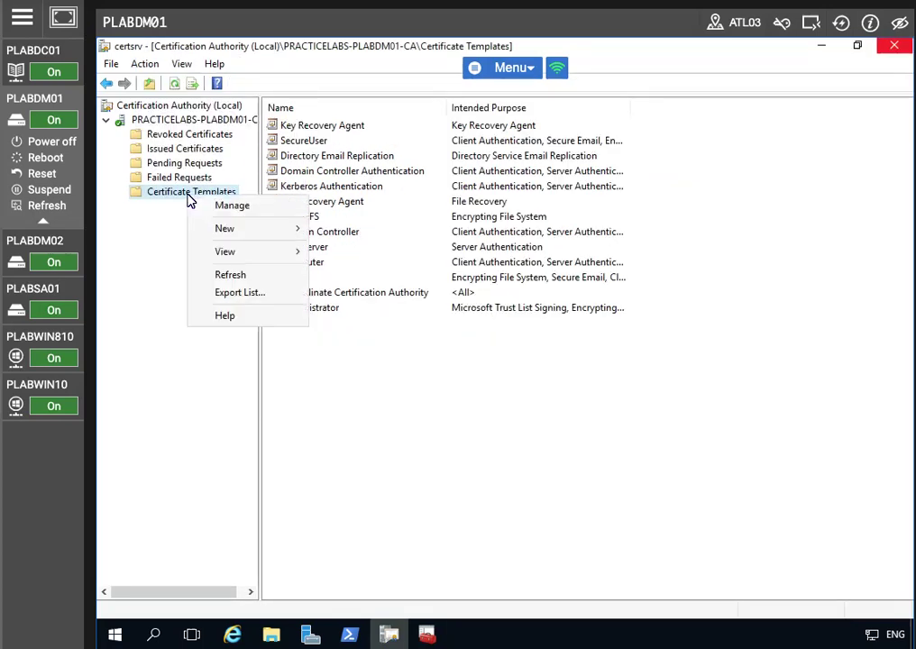
pyautogui.moveTo(236, 230)
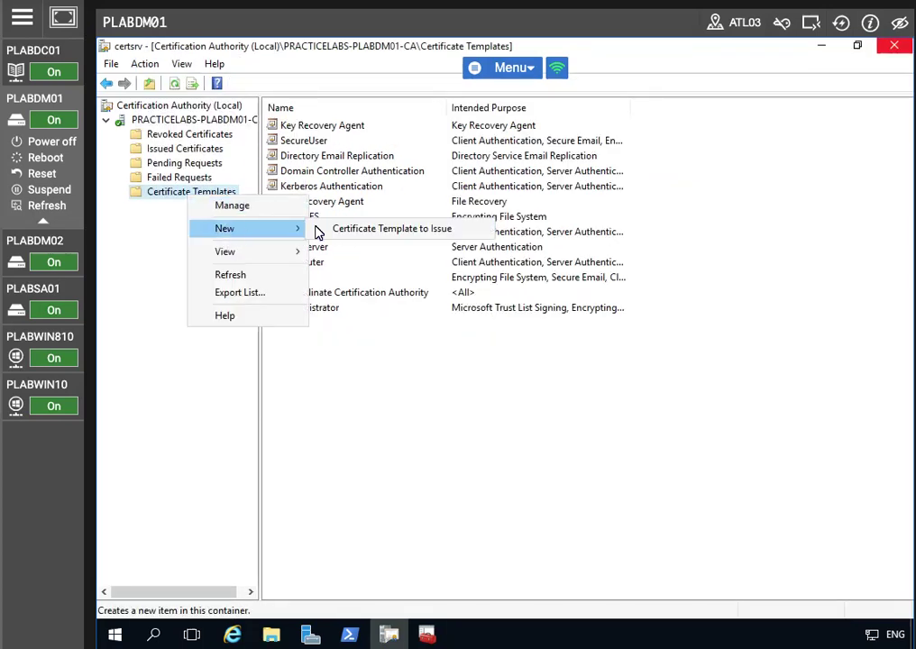
pyautogui.click(377, 231)
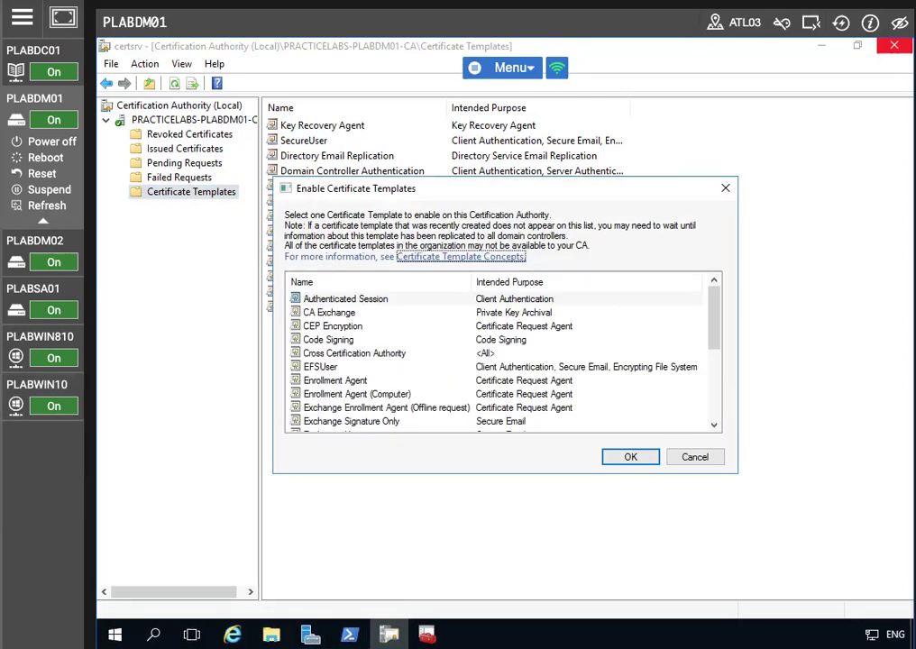
pyautogui.scroll(-3, 415, 369)
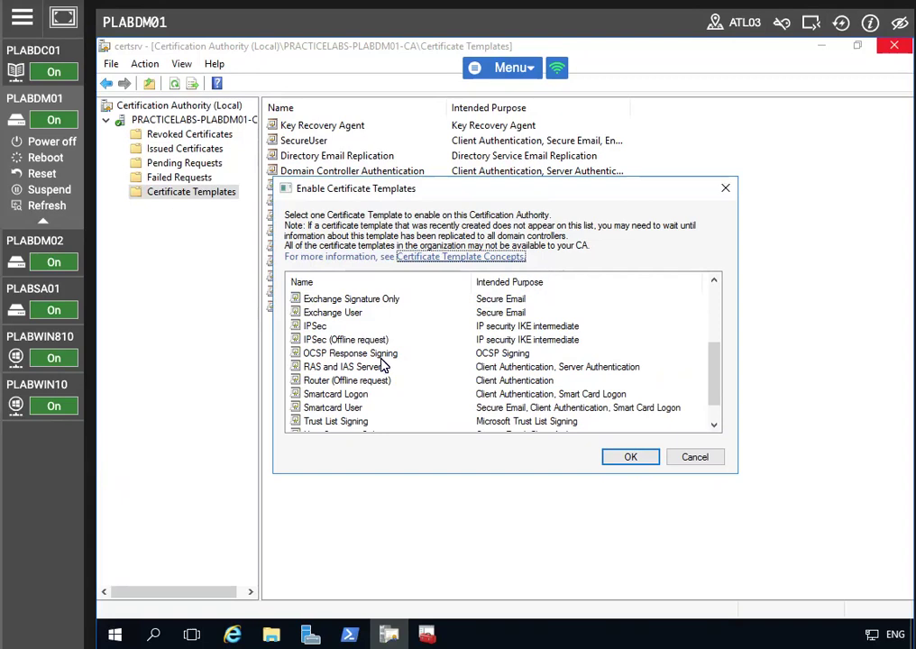
pyautogui.scroll(2, 383, 363)
pyautogui.click(363, 326)
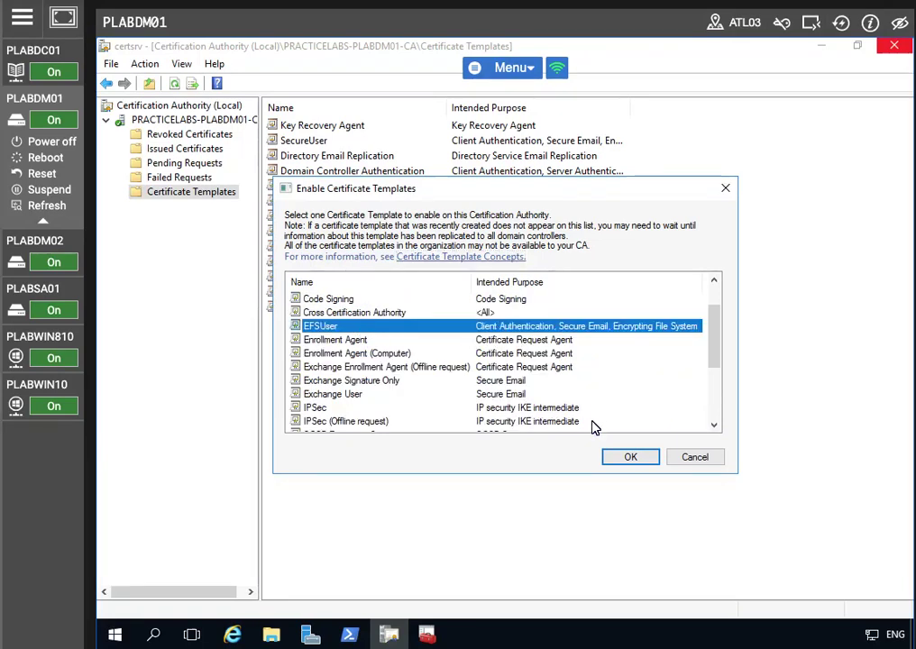
pyautogui.click(621, 458)
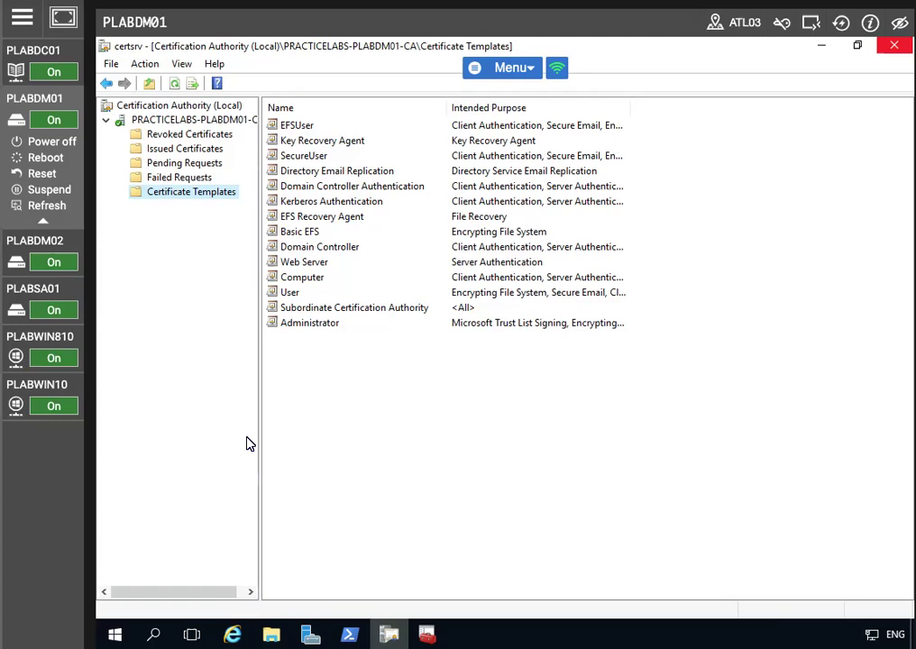
# - Switch to the PLABWIN10 machine and bring up its Start menu
pyautogui.click(16, 386)
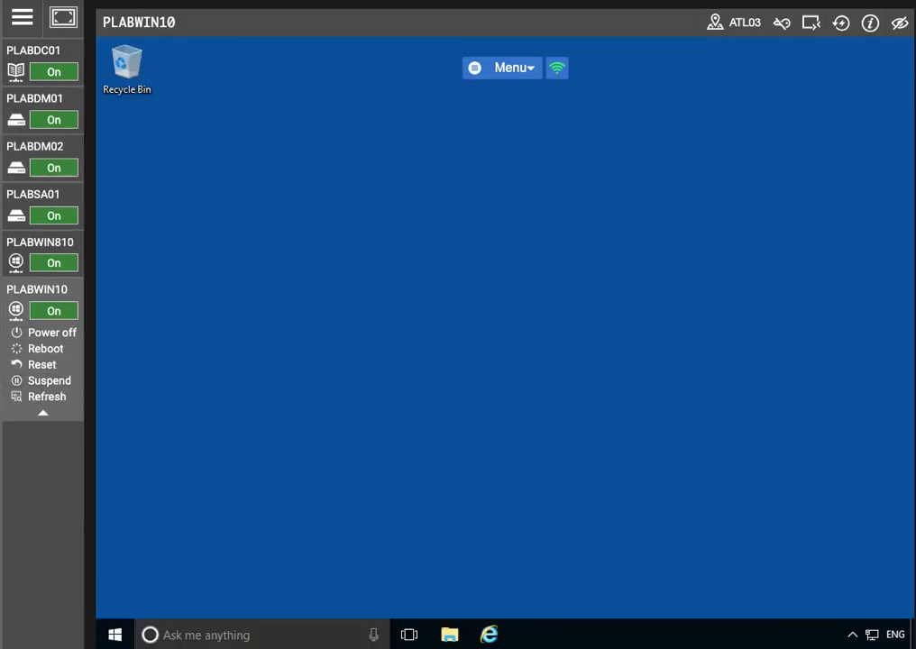
pyautogui.rightClick(111, 628)
pyautogui.click(541, 408)
pyautogui.click(115, 634)
# - Sign the administrator out of Windows 10 from the Start menu account options
pyautogui.click(115, 521)
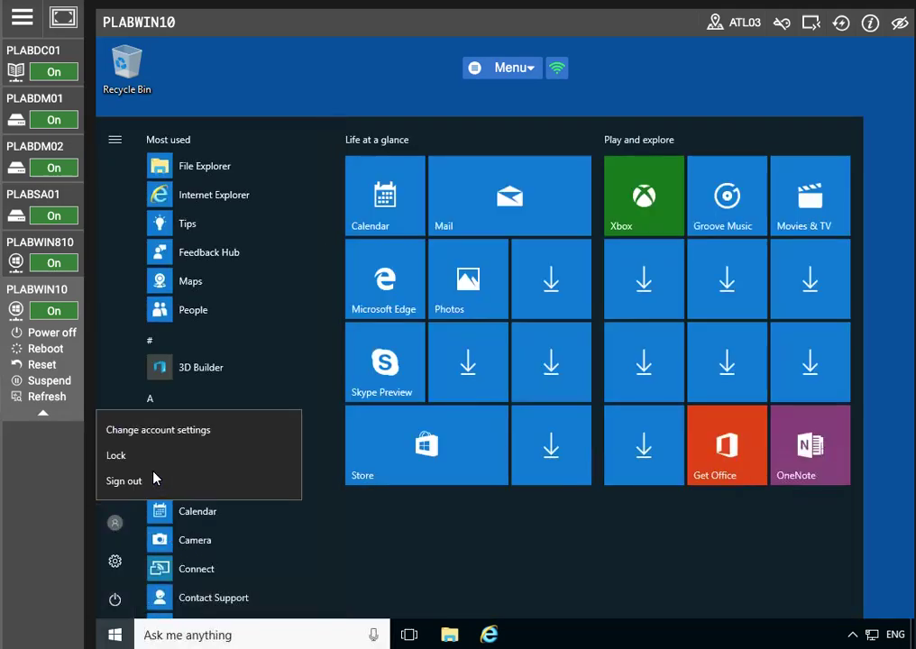
pyautogui.click(154, 479)
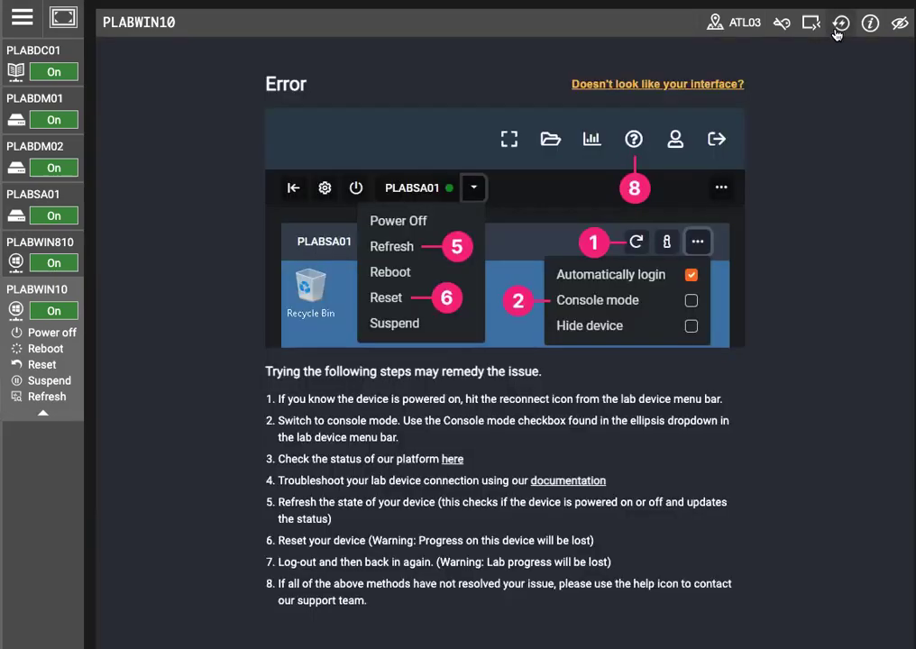
pyautogui.click(840, 22)
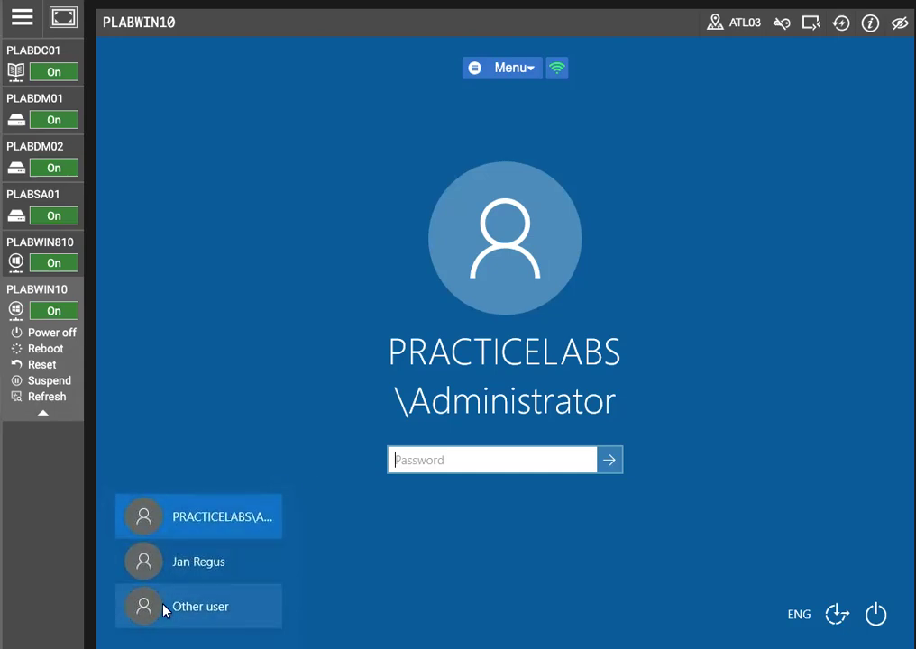
# - Sign in as Other user with the domain user's name and password
pyautogui.click(166, 607)
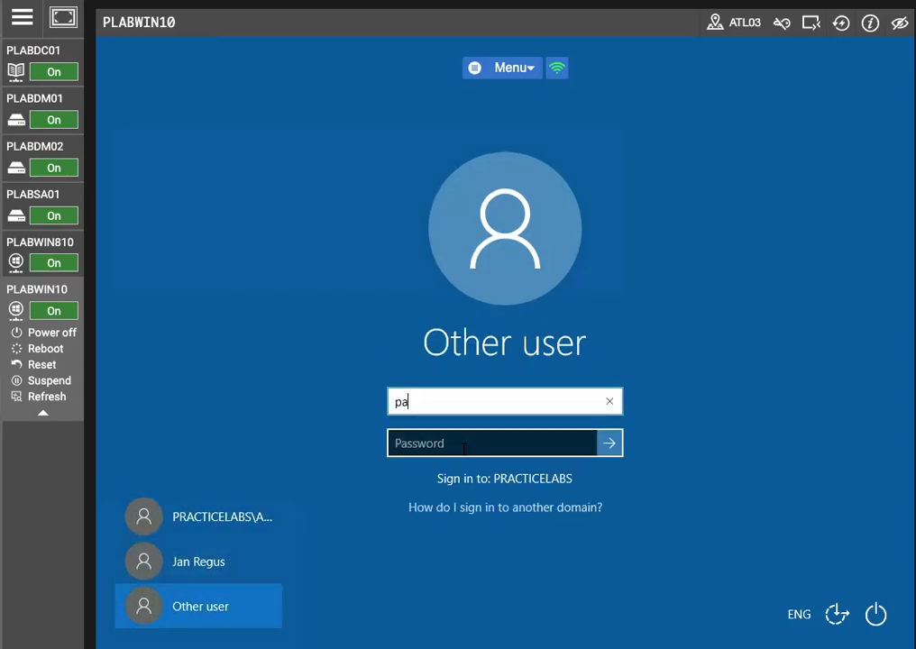
pyautogui.click(463, 448)
pyautogui.write('Passw0rd')
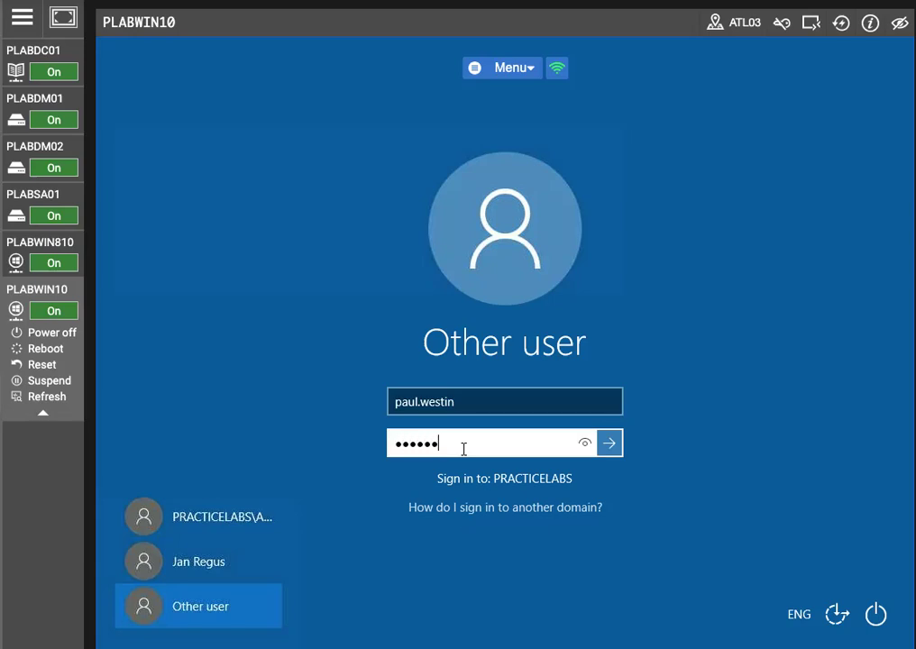
pyautogui.press('Return')
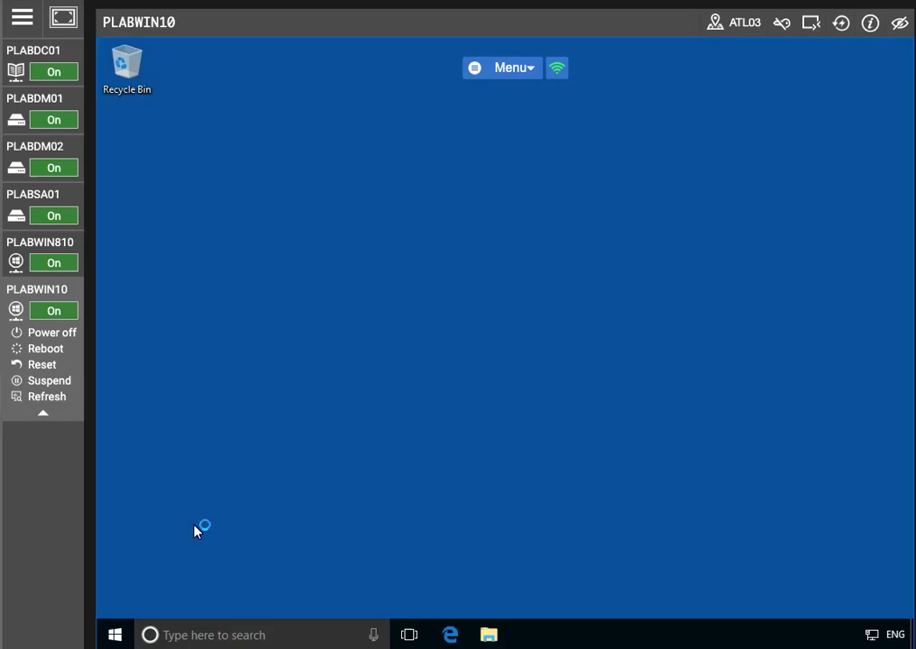
# - Launch mmc from search, approve the UAC prompt, and maximize the console
pyautogui.click(204, 635)
pyautogui.write('mmc')
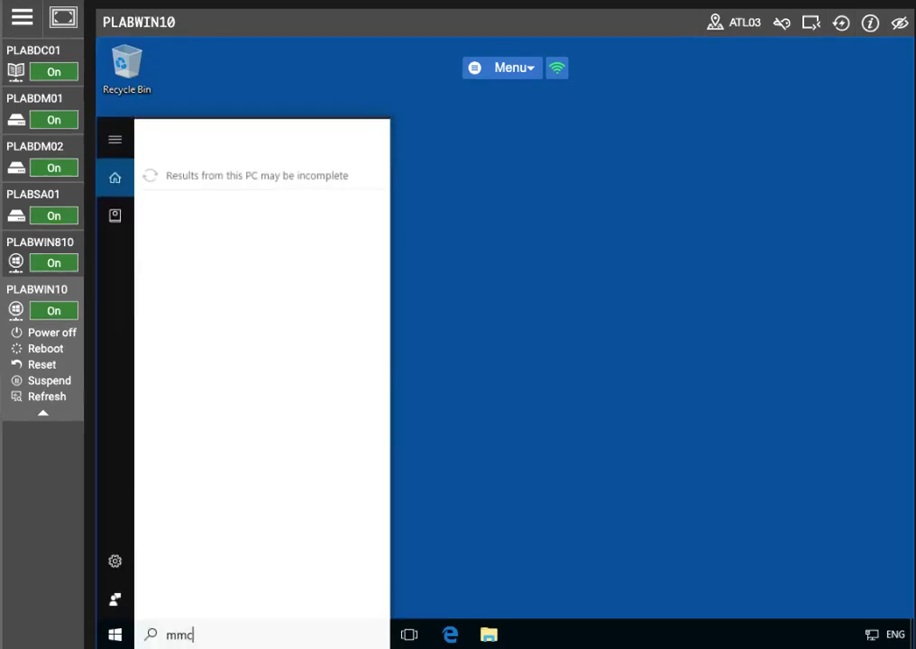
pyautogui.press('Return')
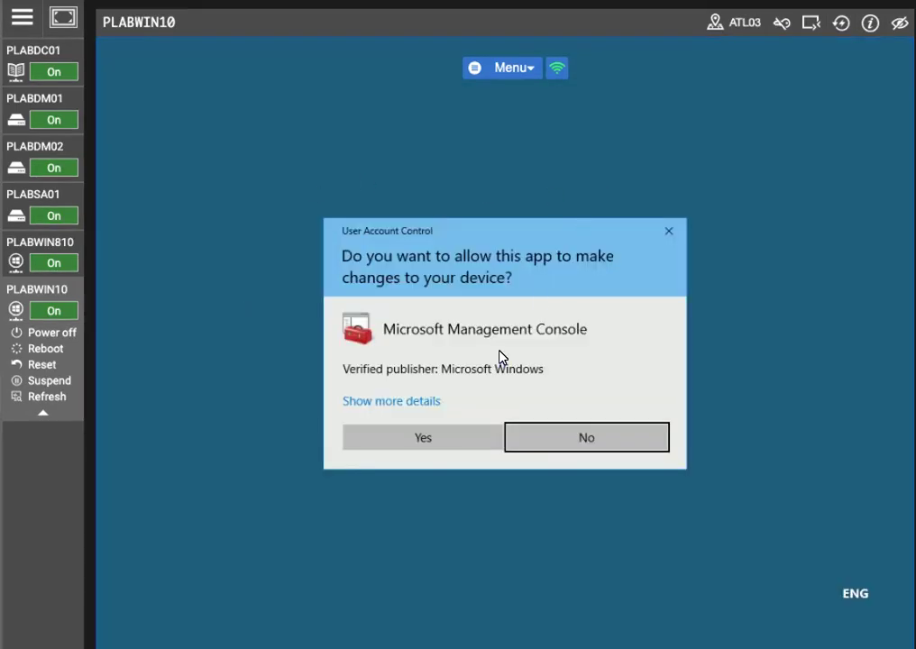
pyautogui.click(442, 438)
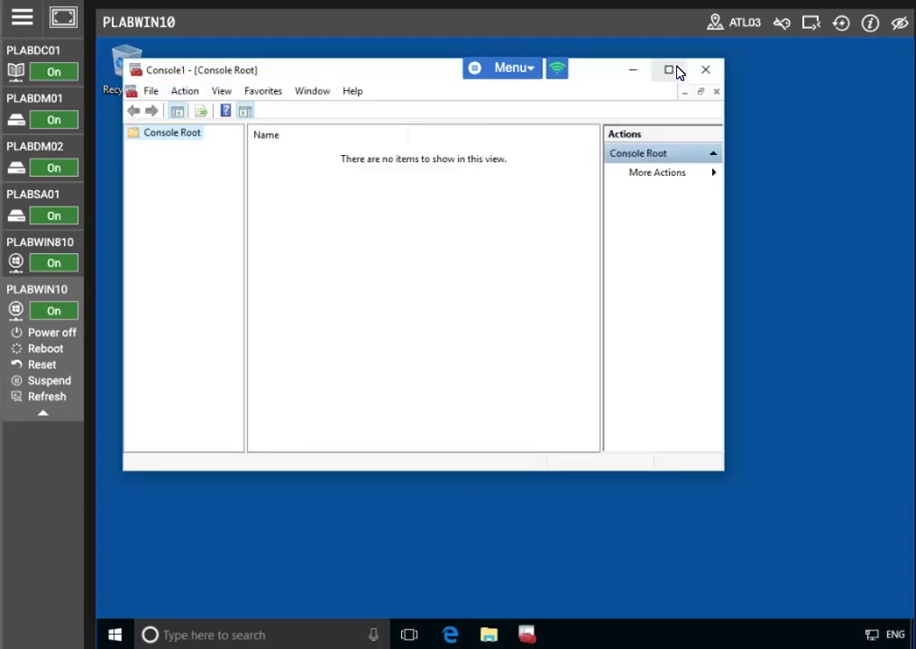
pyautogui.click(670, 70)
# - Add the Certificates snap-in for My user account and expand to the Personal store
pyautogui.click(124, 64)
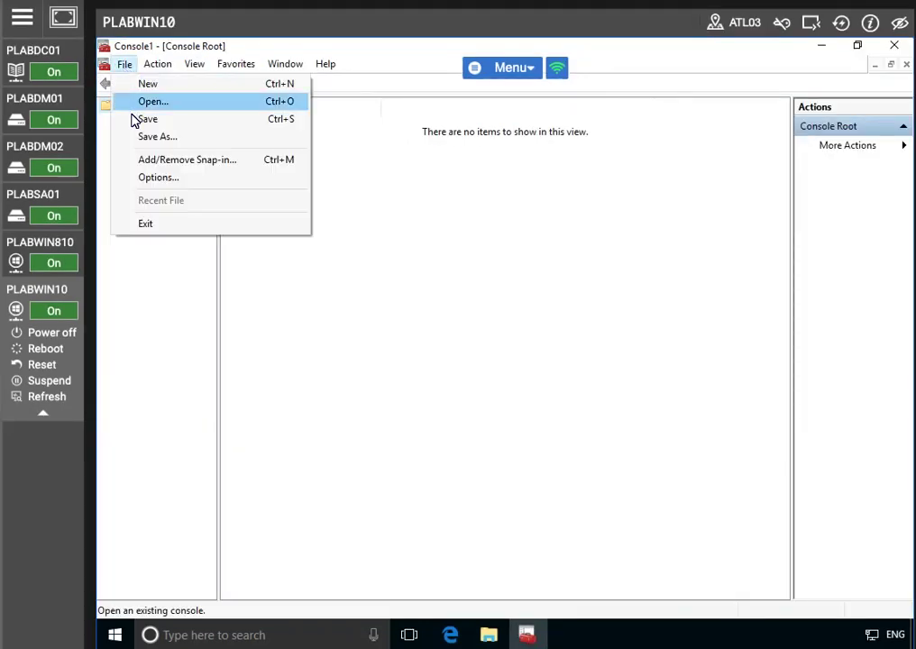
pyautogui.click(141, 160)
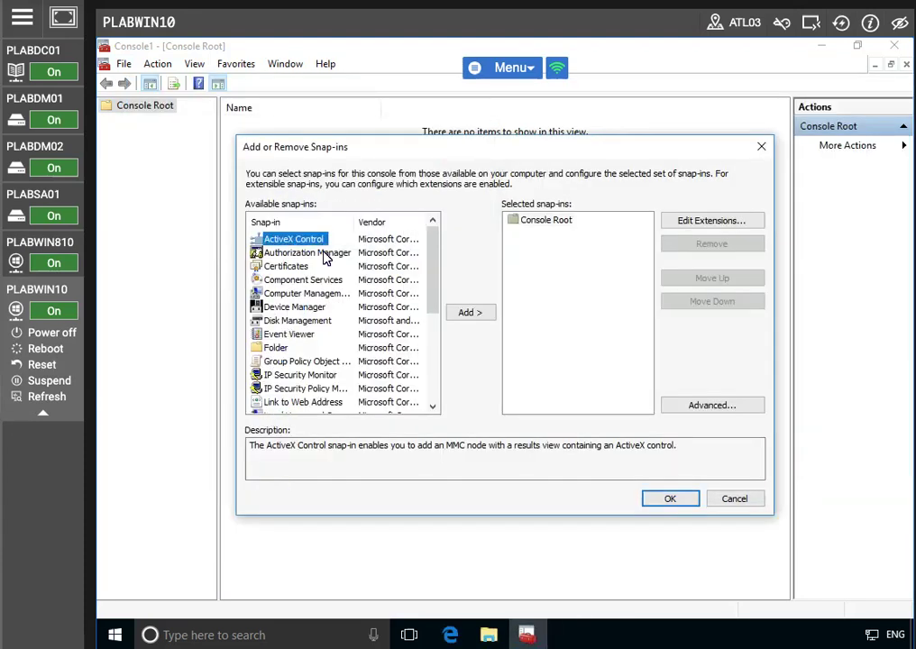
pyautogui.click(289, 267)
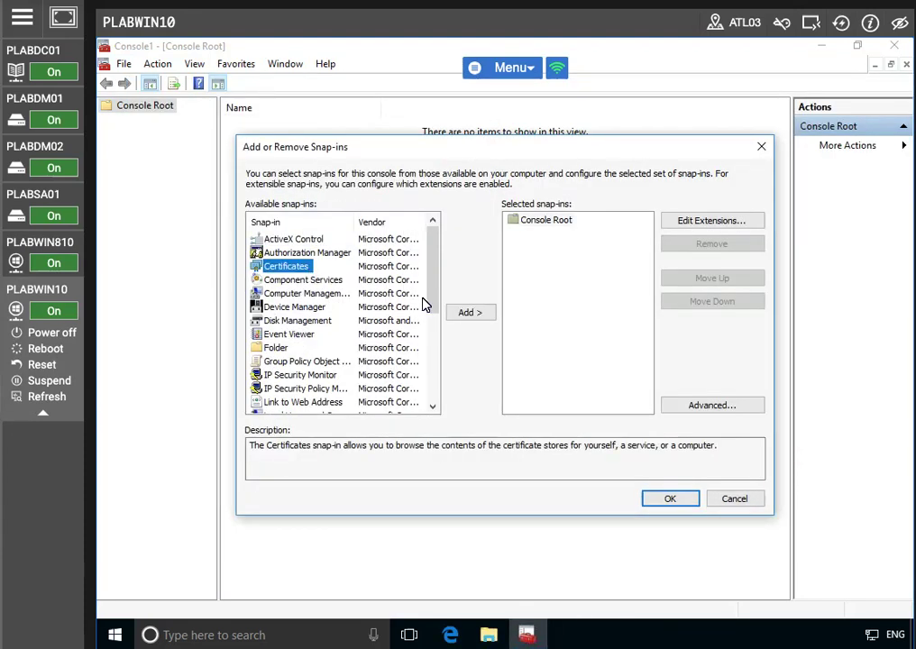
pyautogui.click(467, 316)
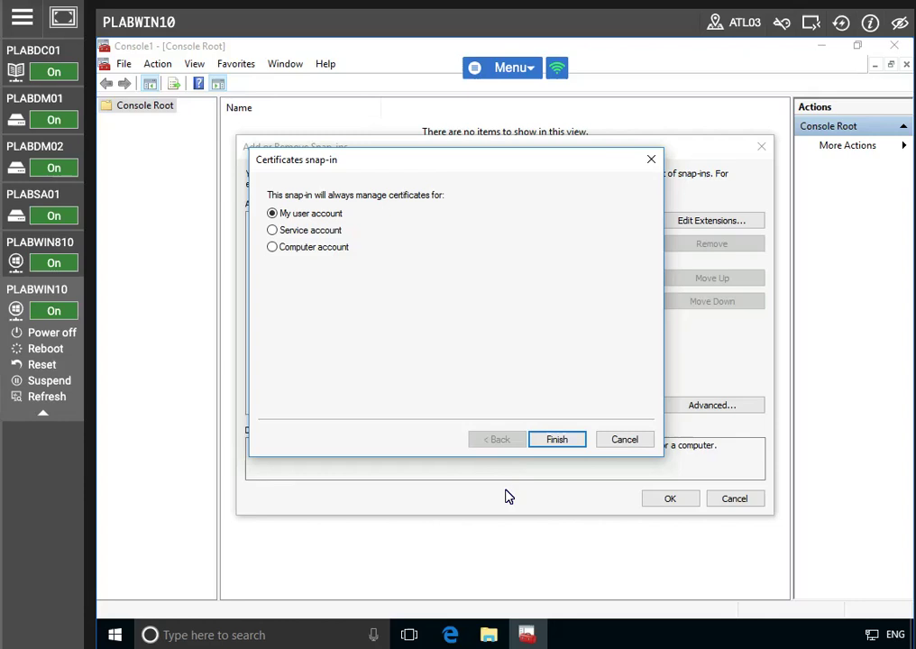
pyautogui.click(552, 440)
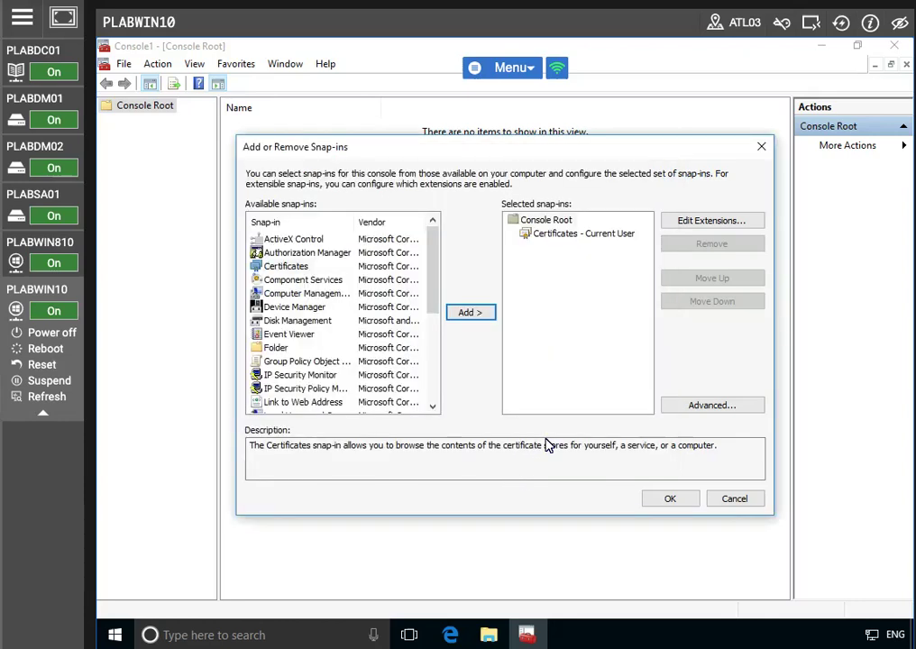
pyautogui.click(667, 499)
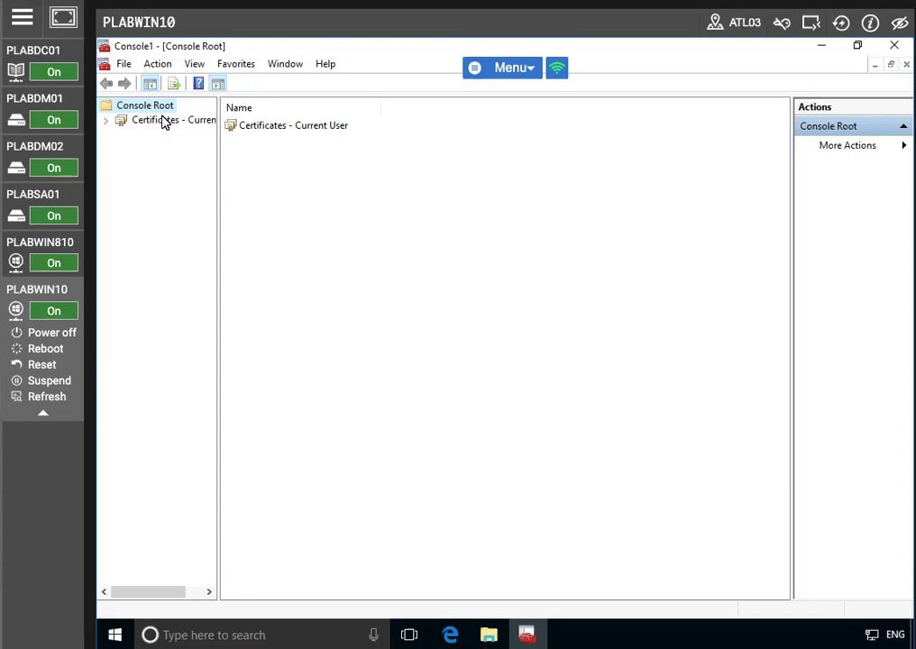
pyautogui.click(104, 121)
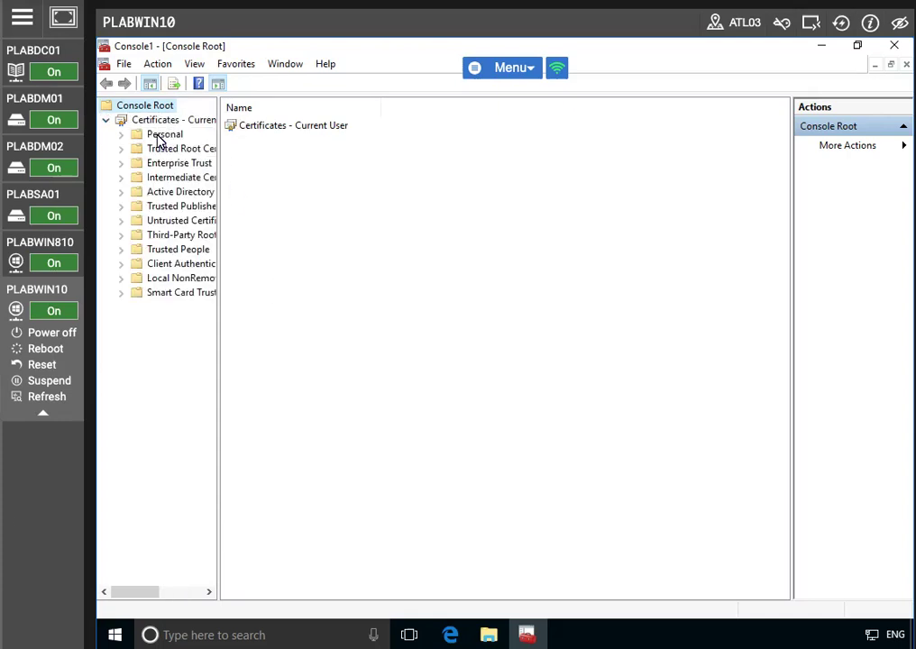
pyautogui.click(159, 135)
# - Request a new certificate on the Personal store using the Active Directory Enrollment Policy
pyautogui.rightClick(158, 137)
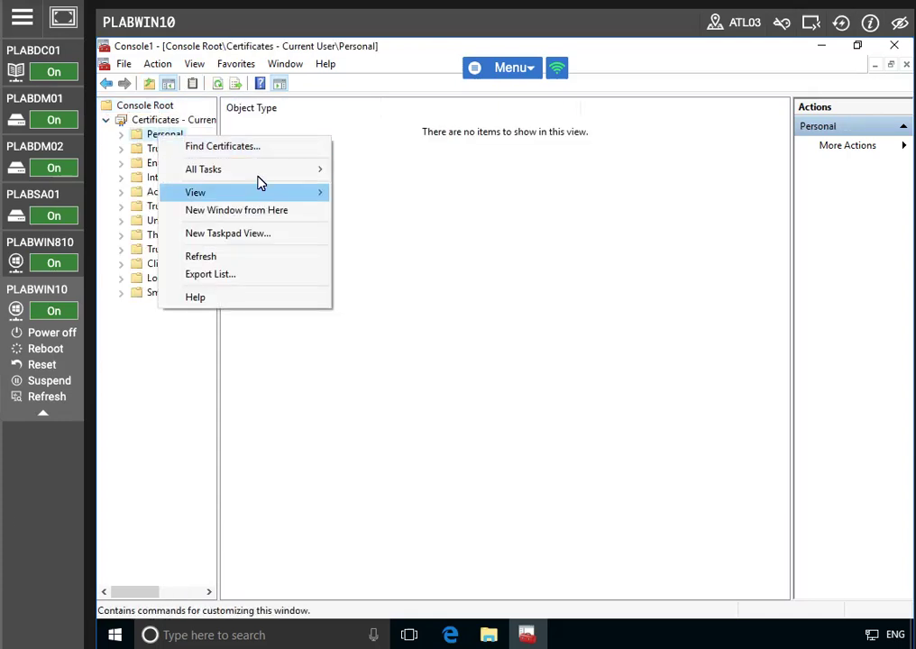
pyautogui.moveTo(260, 173)
pyautogui.click(403, 194)
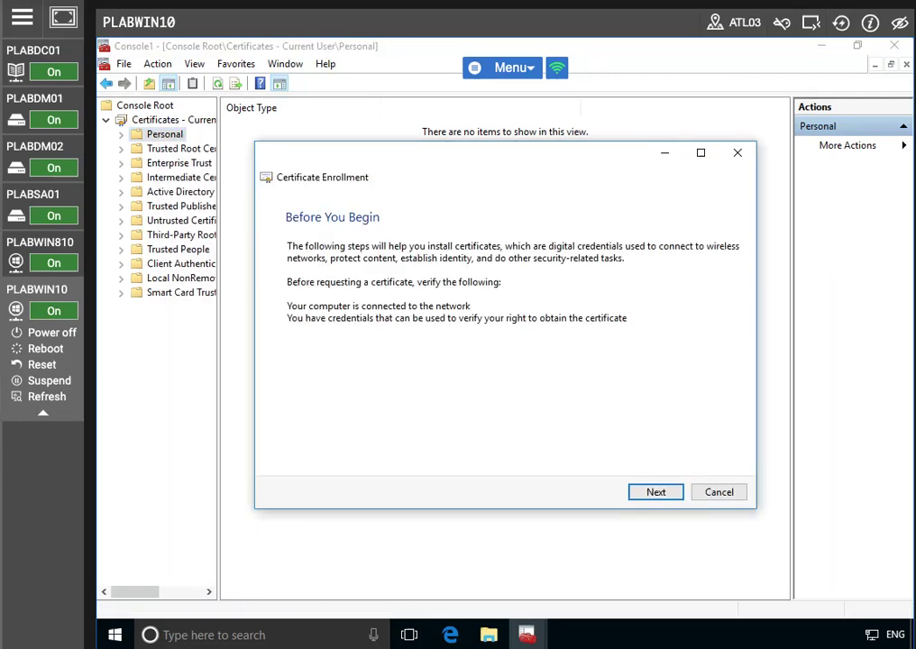
pyautogui.click(657, 492)
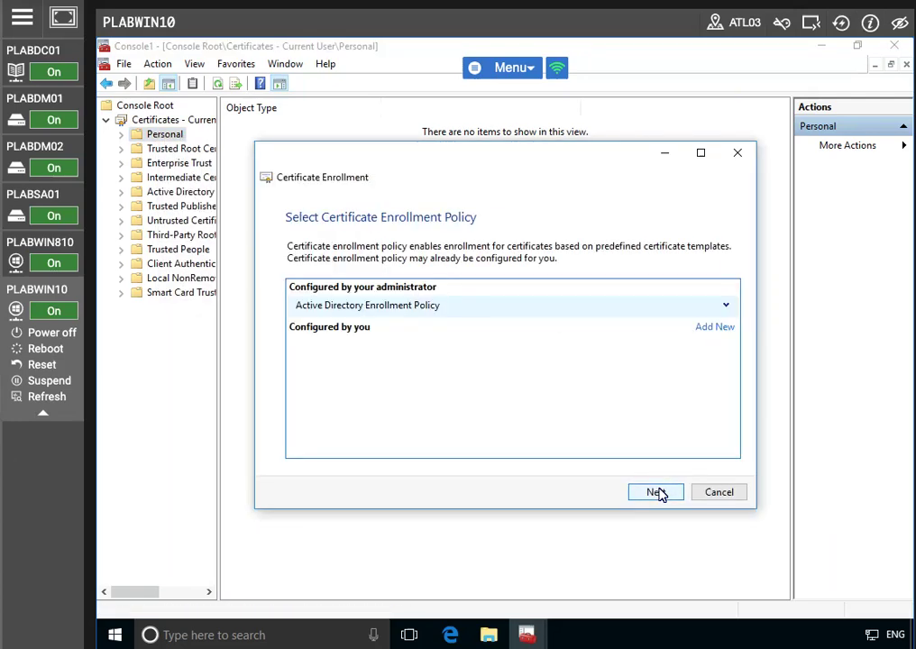
pyautogui.click(725, 305)
pyautogui.click(650, 491)
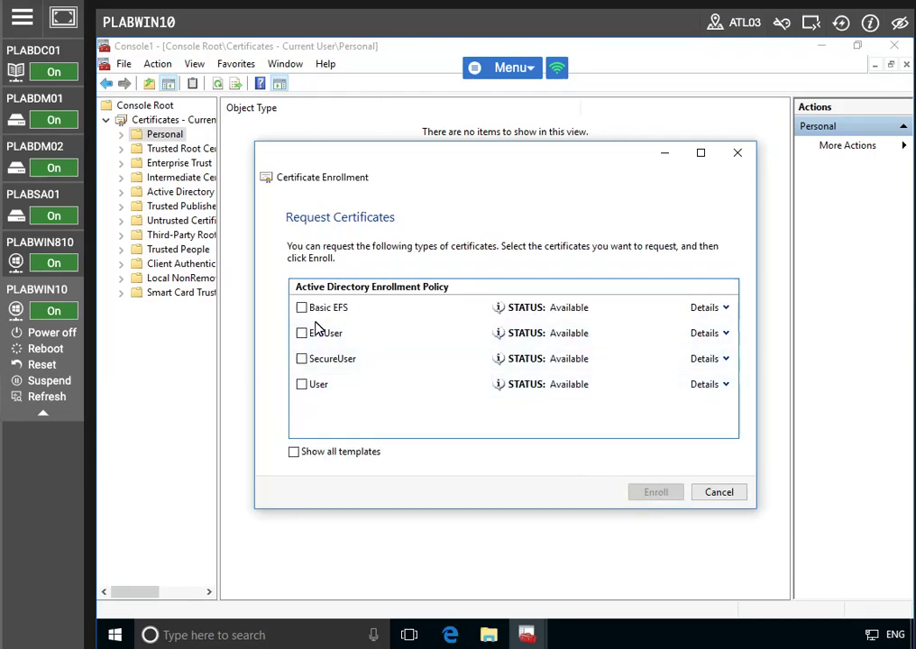
# - Select EFSUser, enroll and finish, then minimize the console
pyautogui.click(303, 334)
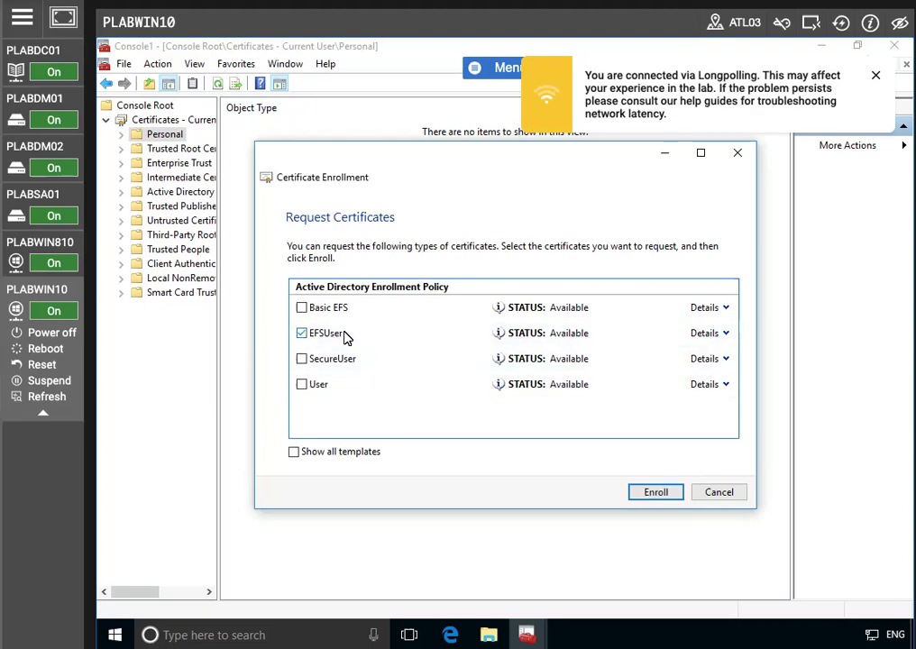
pyautogui.click(871, 78)
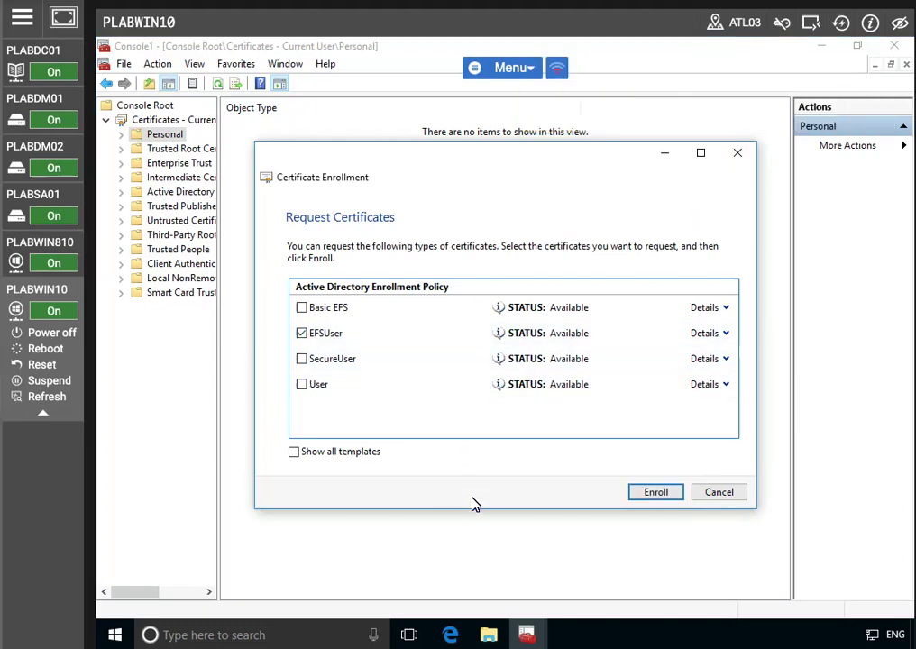
pyautogui.click(665, 494)
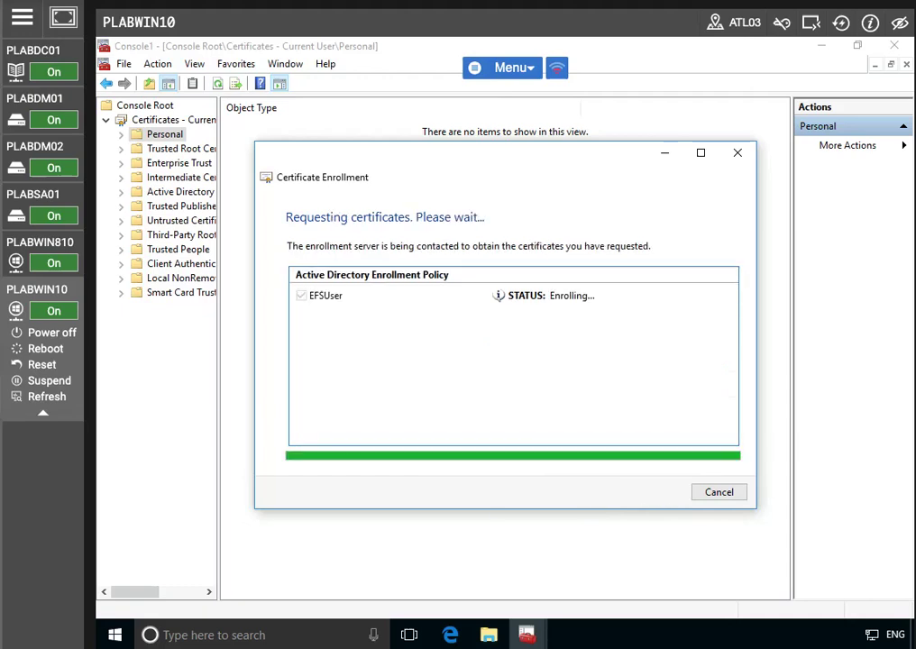
pyautogui.click(721, 493)
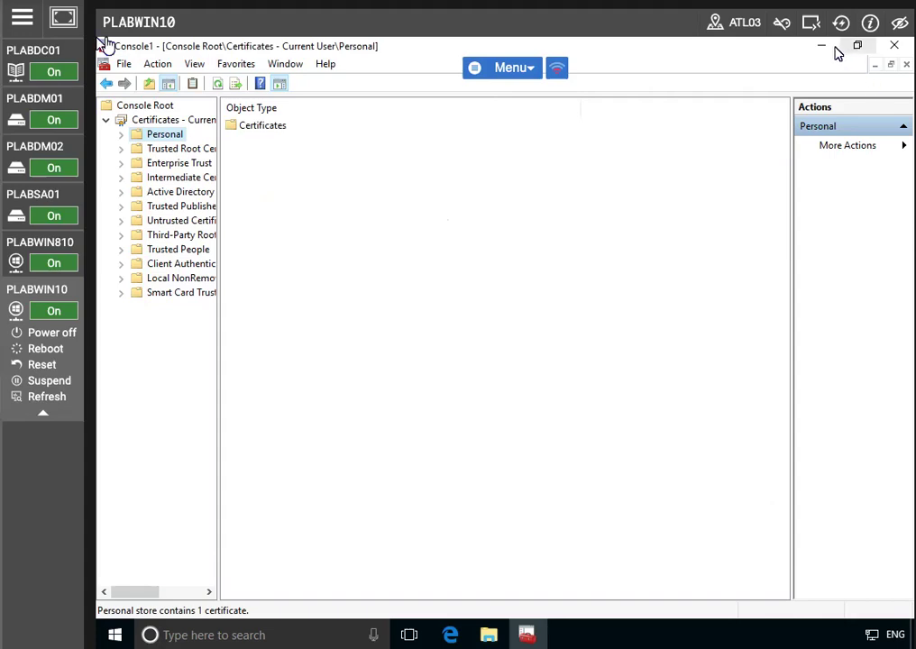
pyautogui.click(822, 45)
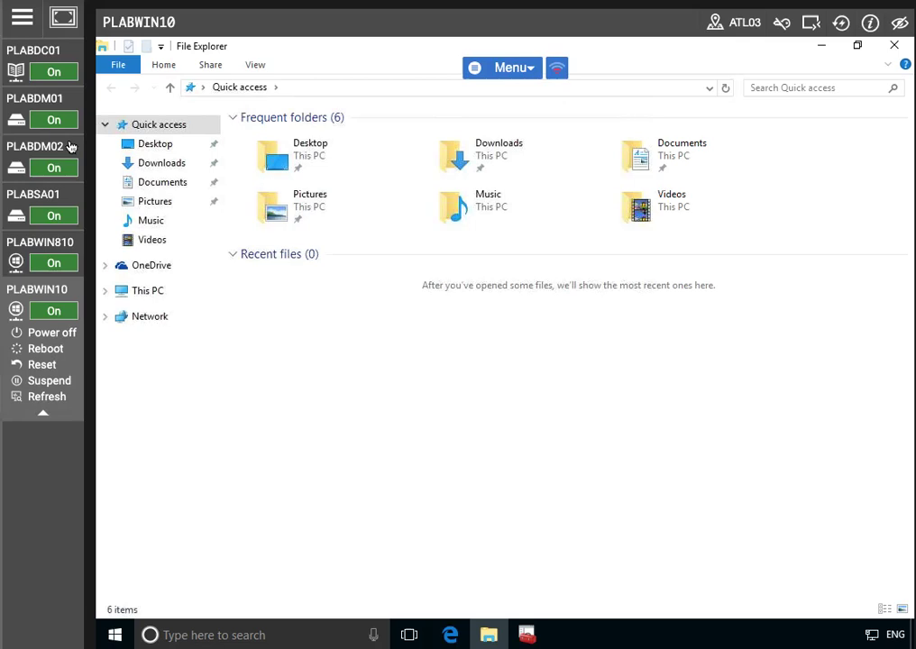
# - Create a folder named 'EFSUser' on Local Disk (C:) and open it
pyautogui.click(106, 292)
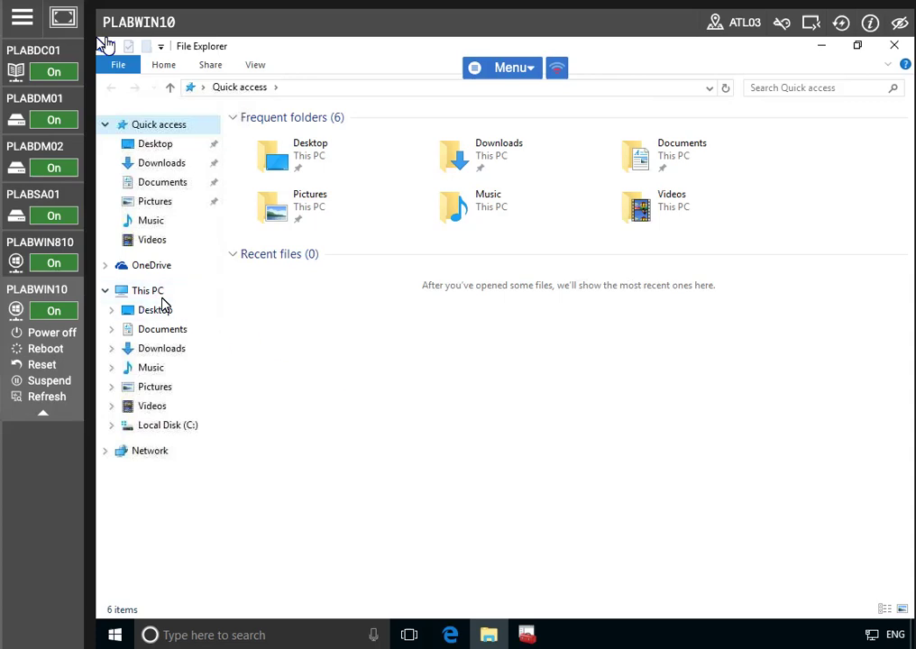
pyautogui.click(160, 427)
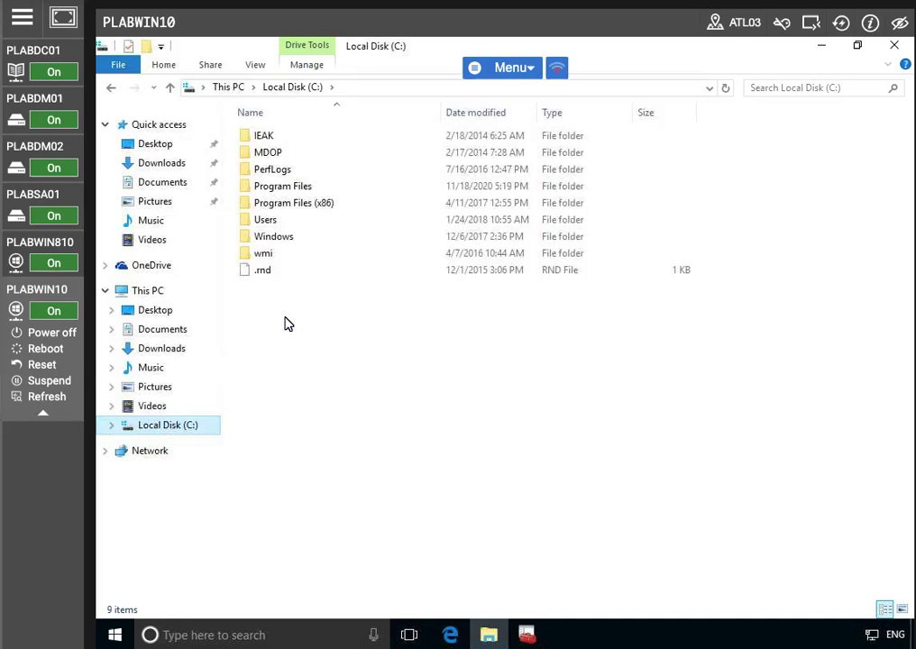
pyautogui.moveTo(383, 345); pyautogui.dragTo(339, 313)
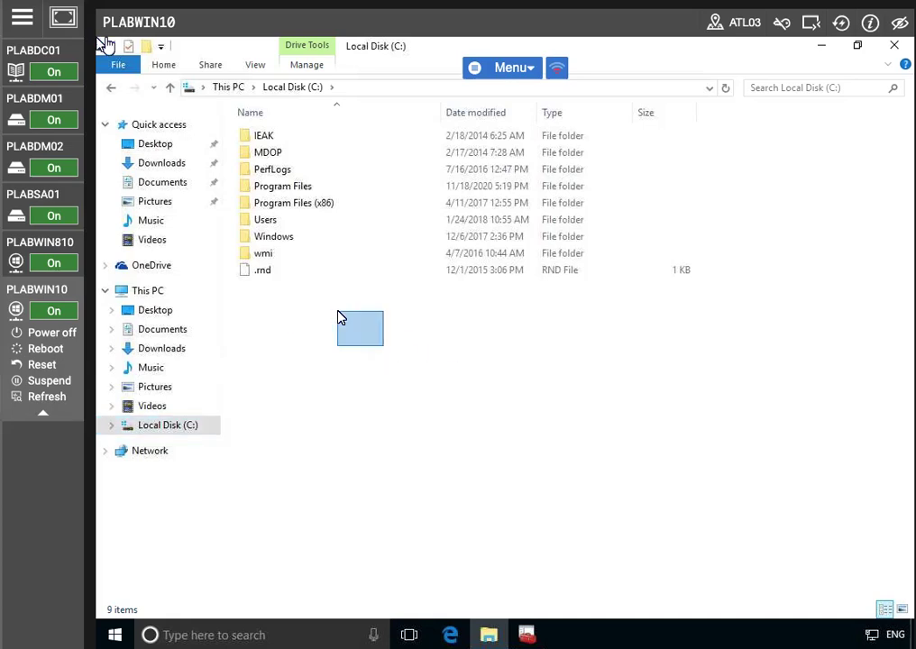
pyautogui.rightClick(339, 314)
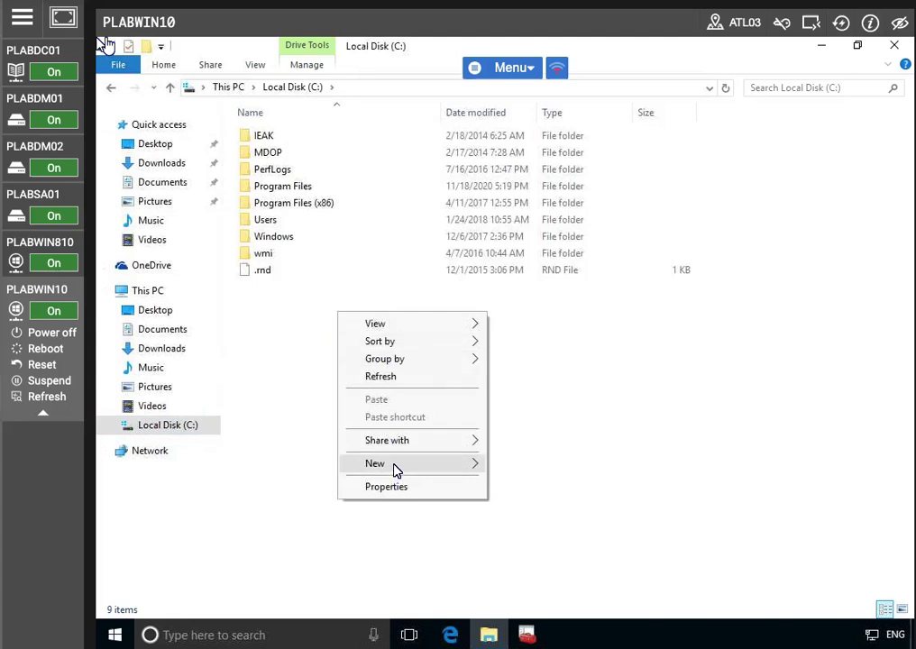
pyautogui.moveTo(395, 467)
pyautogui.click(527, 463)
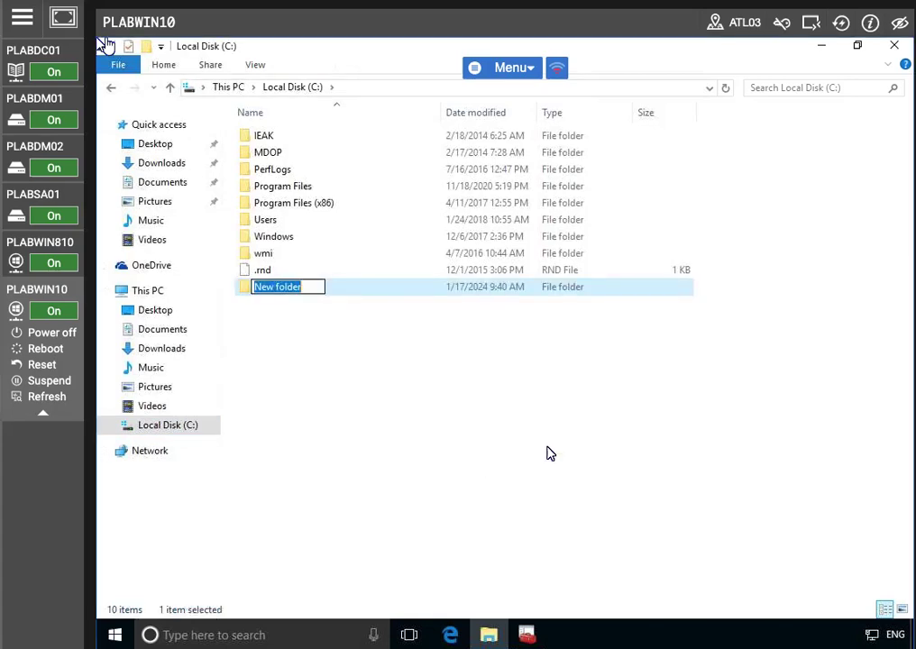
pyautogui.write('EFSUS')
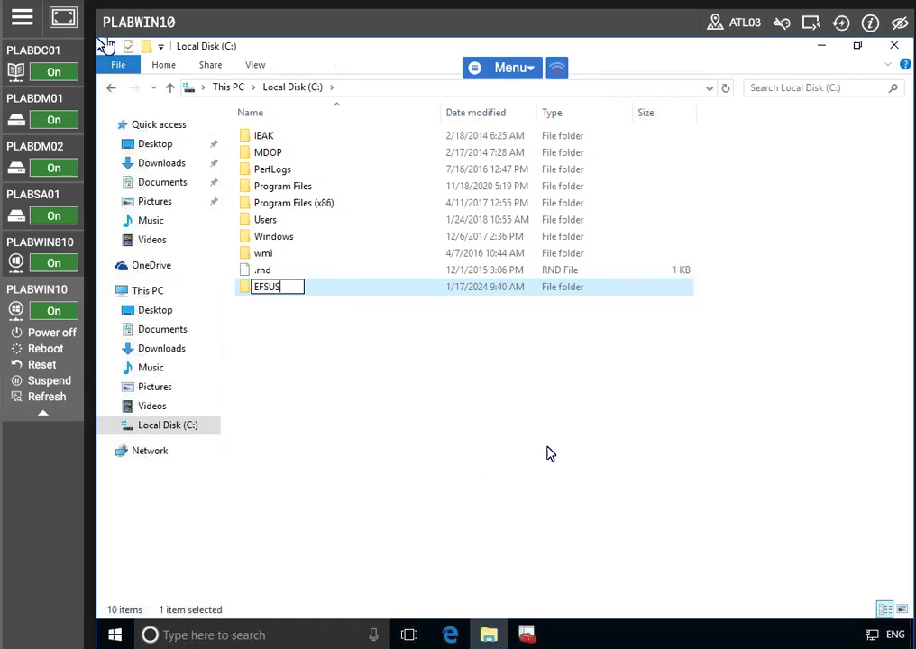
pyautogui.write('er')
pyautogui.click(550, 453)
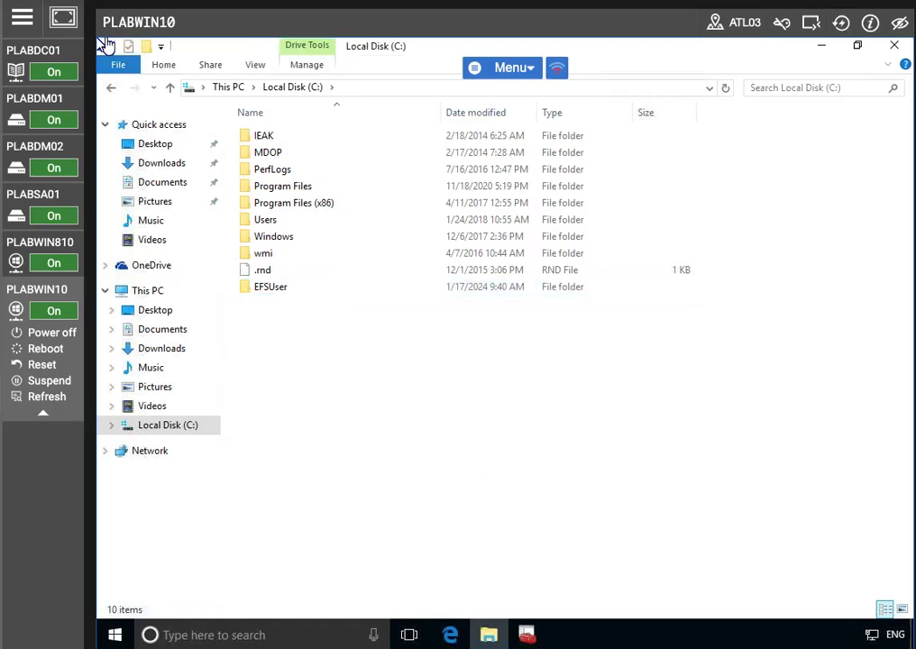
pyautogui.doubleClick(281, 289)
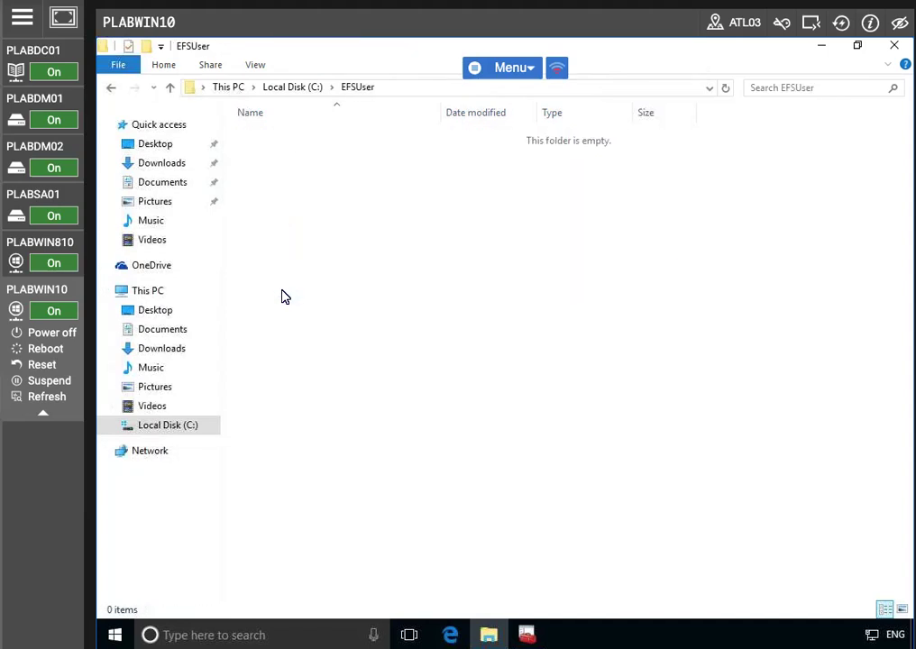
# - Create a text document named 'Confidental memo' in EFSUser, fix typos in its name, and open it
pyautogui.rightClick(396, 299)
pyautogui.moveTo(476, 347)
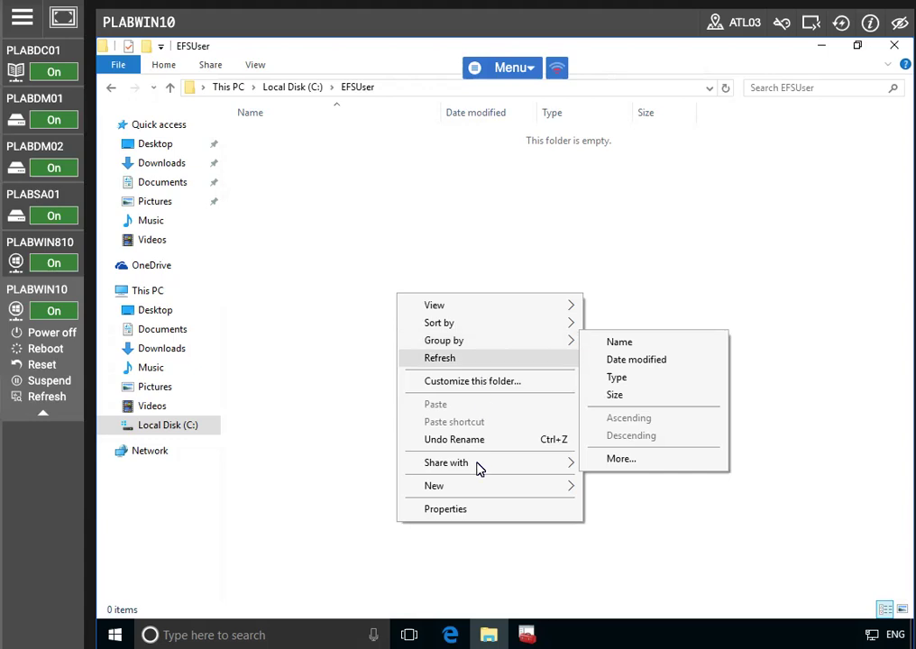
pyautogui.moveTo(473, 487)
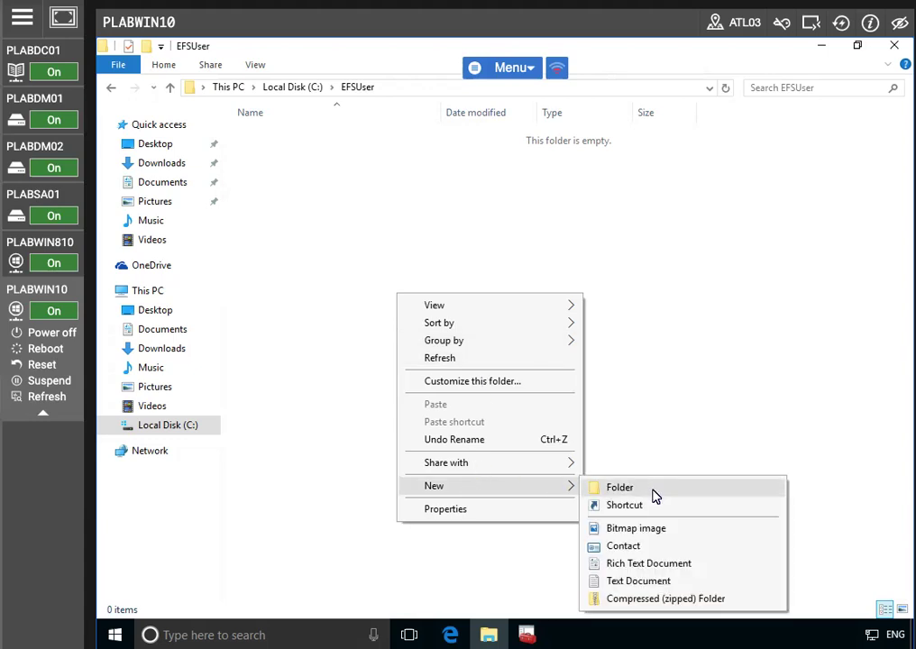
pyautogui.click(600, 581)
pyautogui.write('Confidnet')
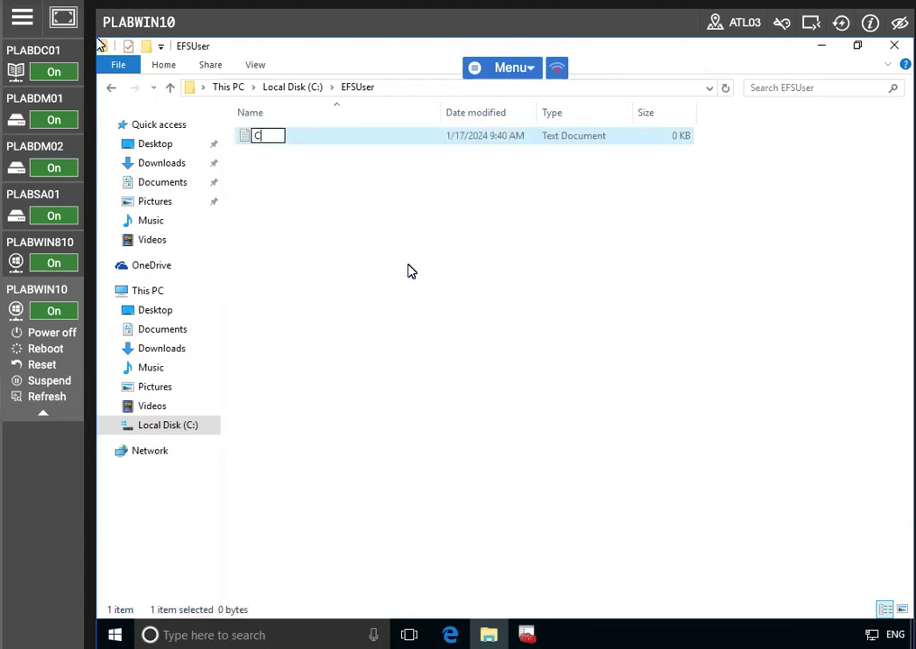
pyautogui.press('BackSpace')
pyautogui.press('BackSpace')
pyautogui.press('BackSpace')
pyautogui.write('e')
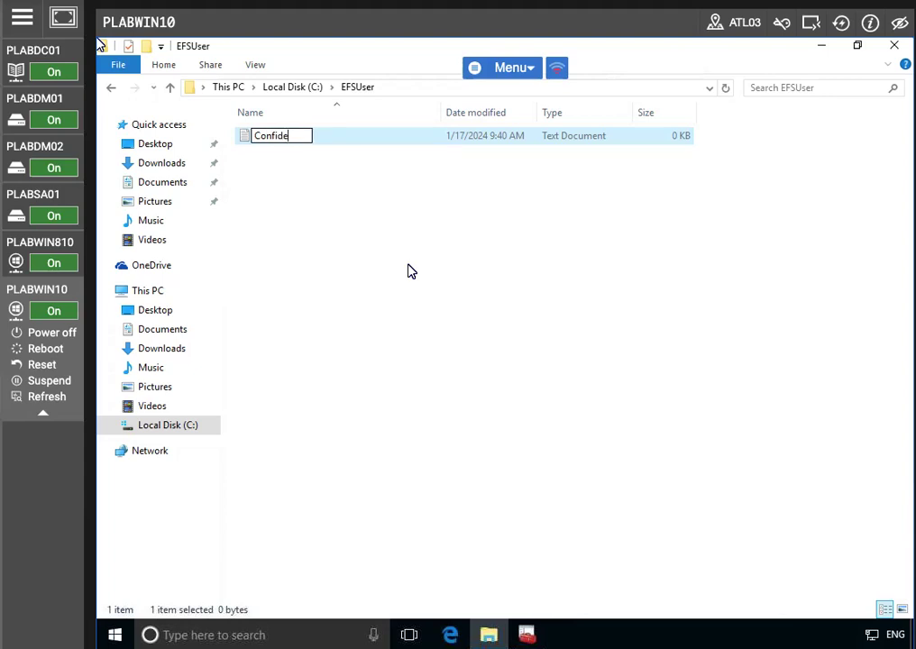
pyautogui.write('mtal memo')
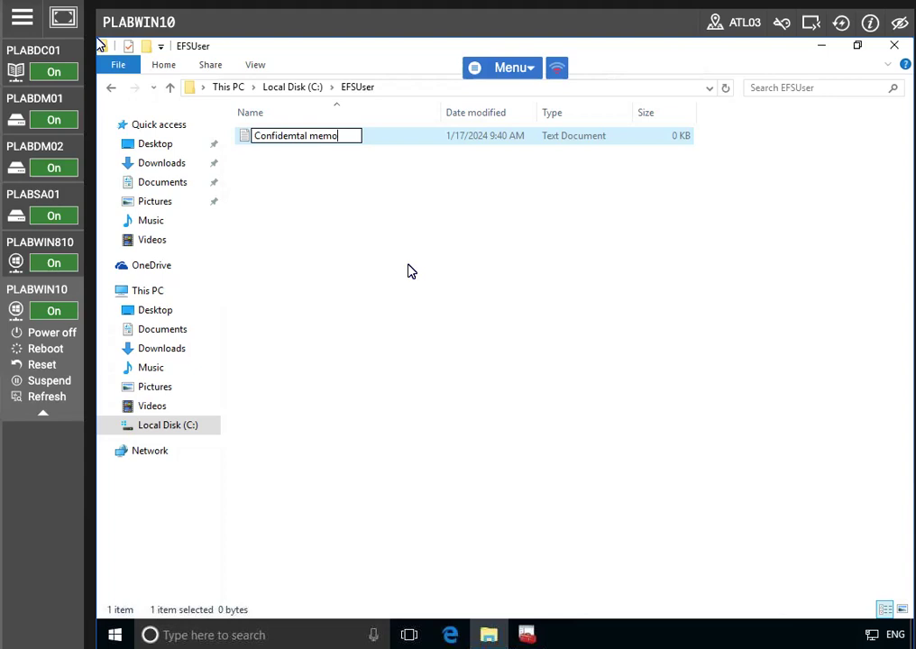
pyautogui.press('Return')
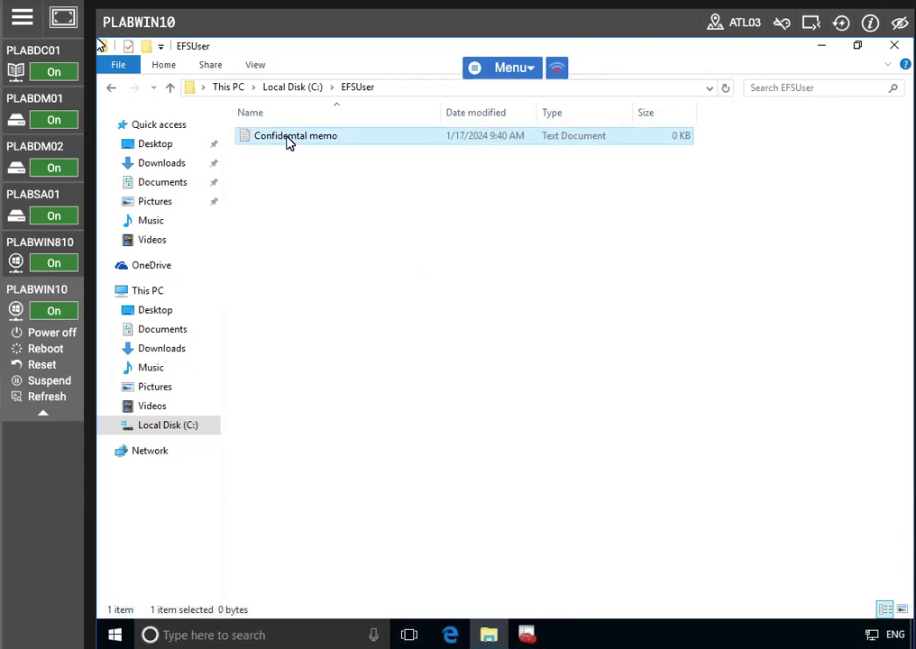
pyautogui.press('F2')
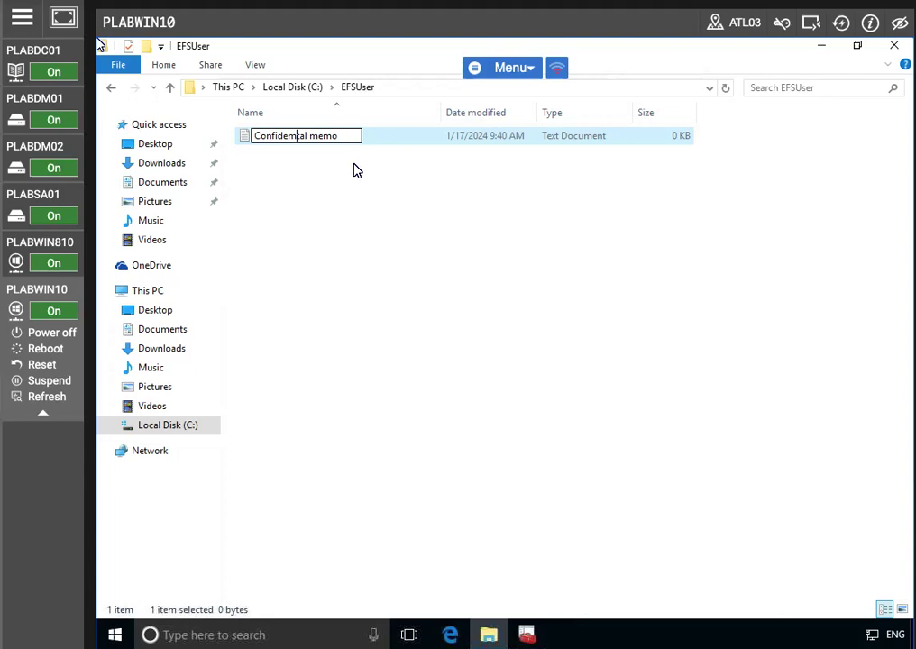
pyautogui.press('BackSpace')
pyautogui.click(347, 256)
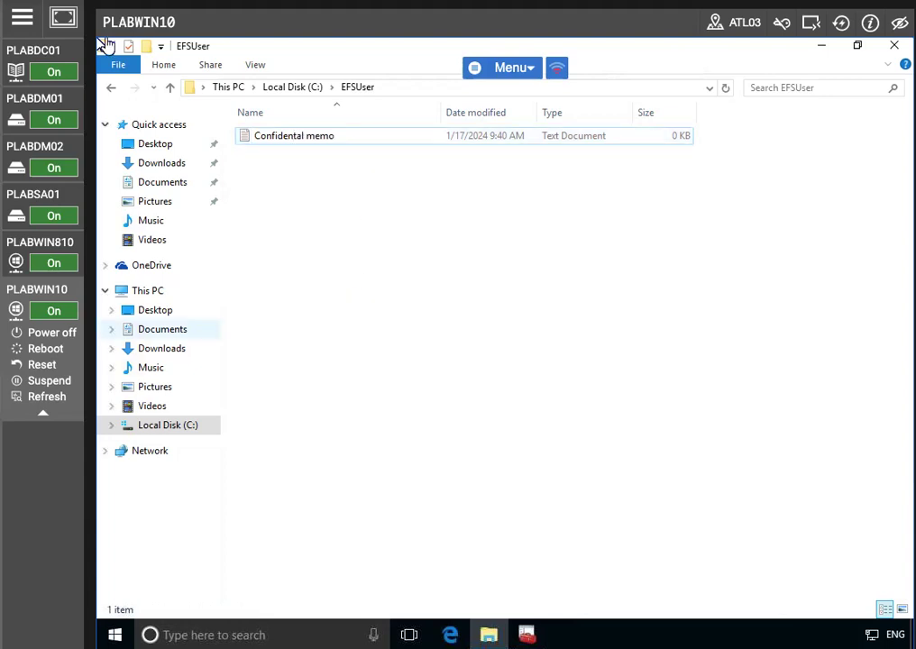
pyautogui.doubleClick(296, 137)
# - Type 'This is a test file for EFS' into the memo, correcting typos, and save it
pyautogui.write('TH IS A T')
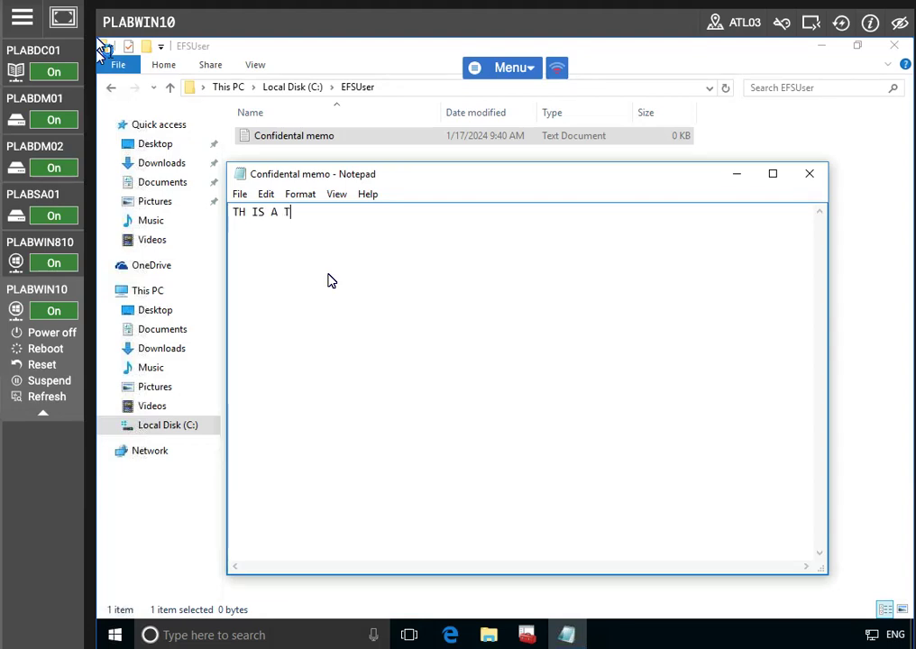
pyautogui.write('S FILE FOR EFS.')
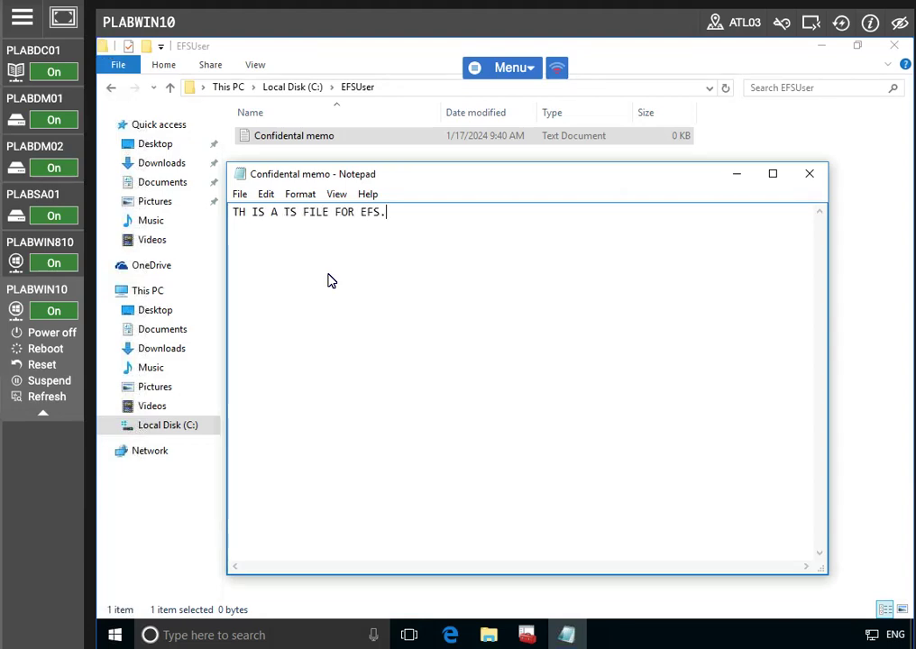
pyautogui.moveTo(388, 214); pyautogui.dragTo(226, 236)
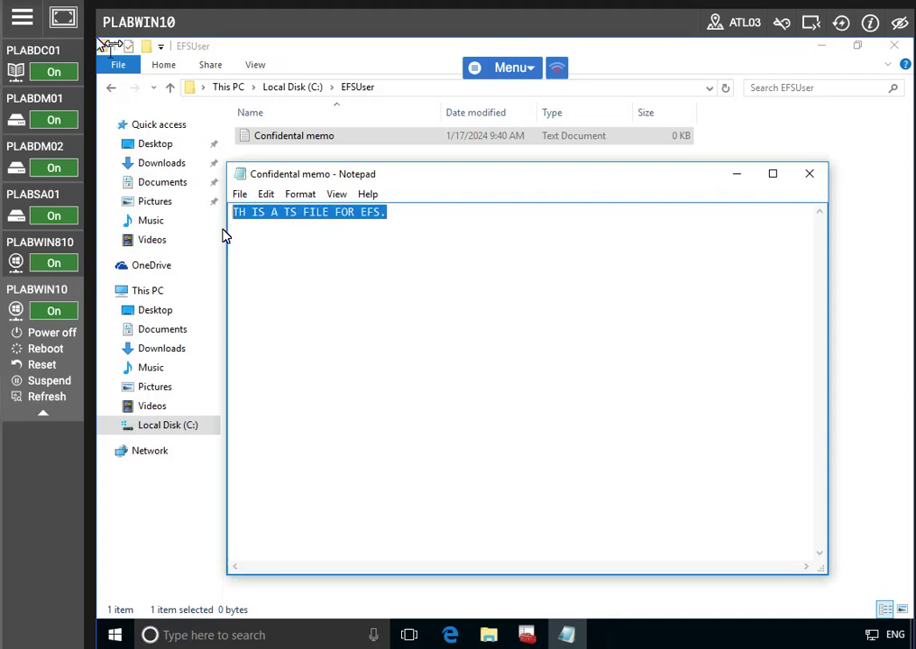
pyautogui.press('Delete')
pyautogui.write('Th is a')
pyautogui.press('BackSpace')
pyautogui.press('BackSpace')
pyautogui.press('BackSpace')
pyautogui.press('BackSpace')
pyautogui.write('i')
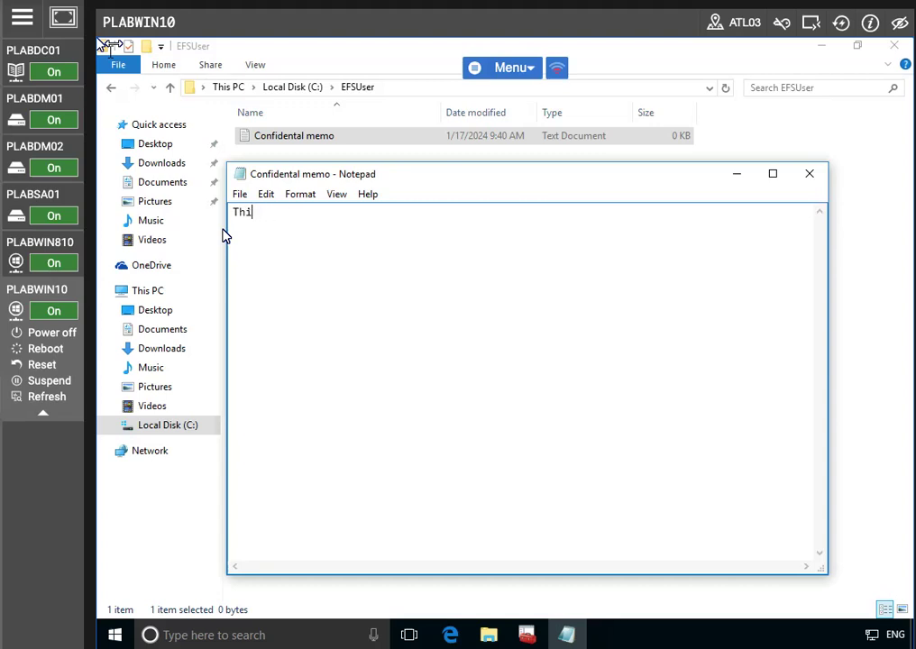
pyautogui.write('s is a test file for EFS.')
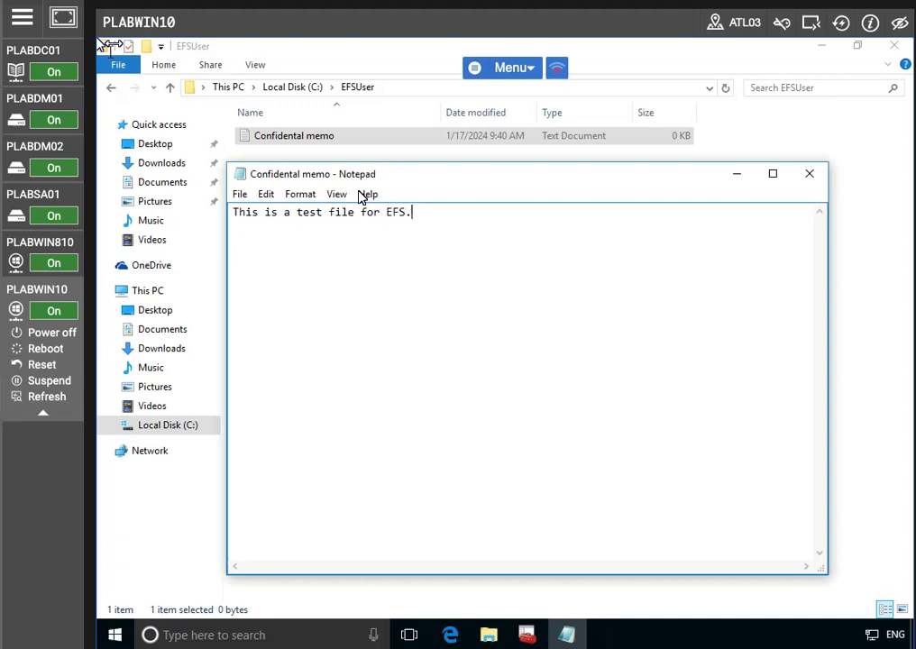
pyautogui.click(242, 195)
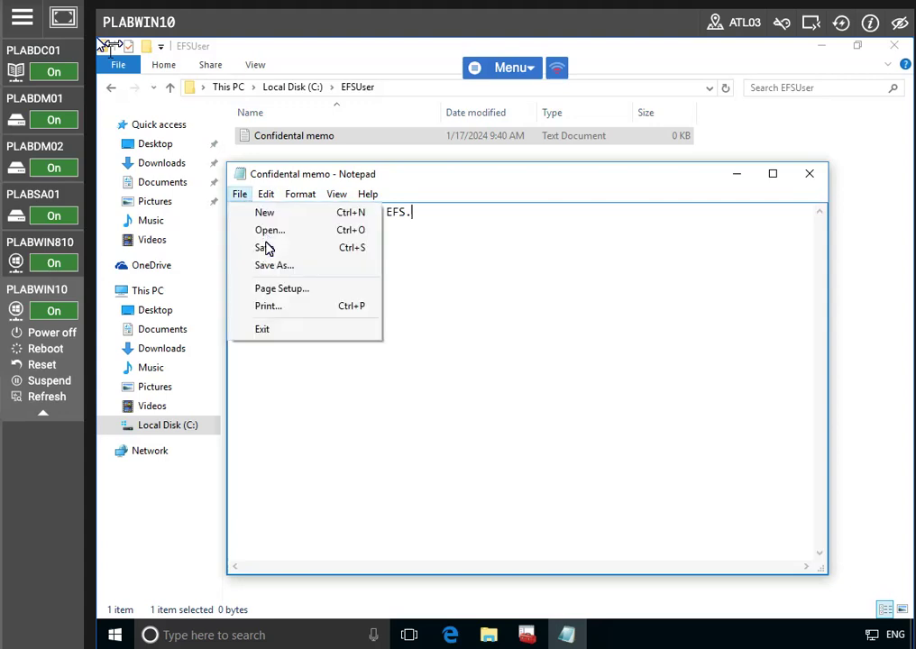
pyautogui.click(267, 244)
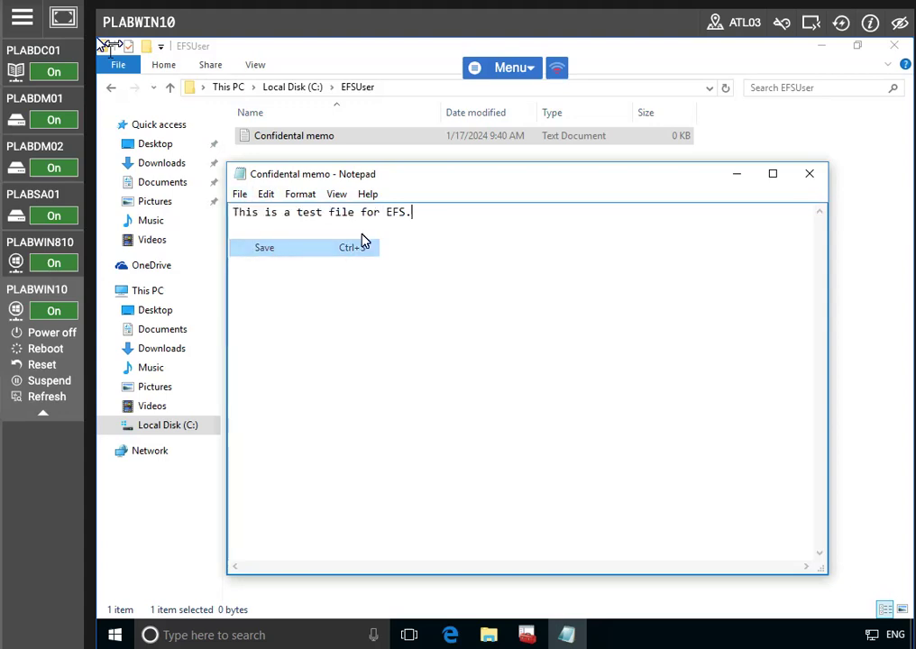
# - Close Notepad and tick 'Encrypt contents to secure data' in the memo's Advanced attributes
pyautogui.click(816, 178)
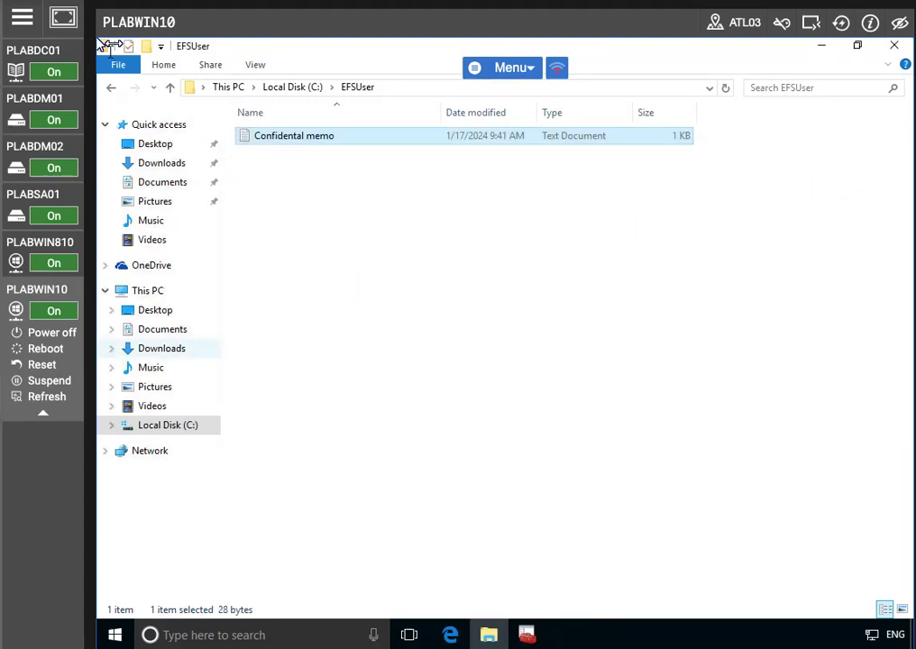
pyautogui.rightClick(257, 141)
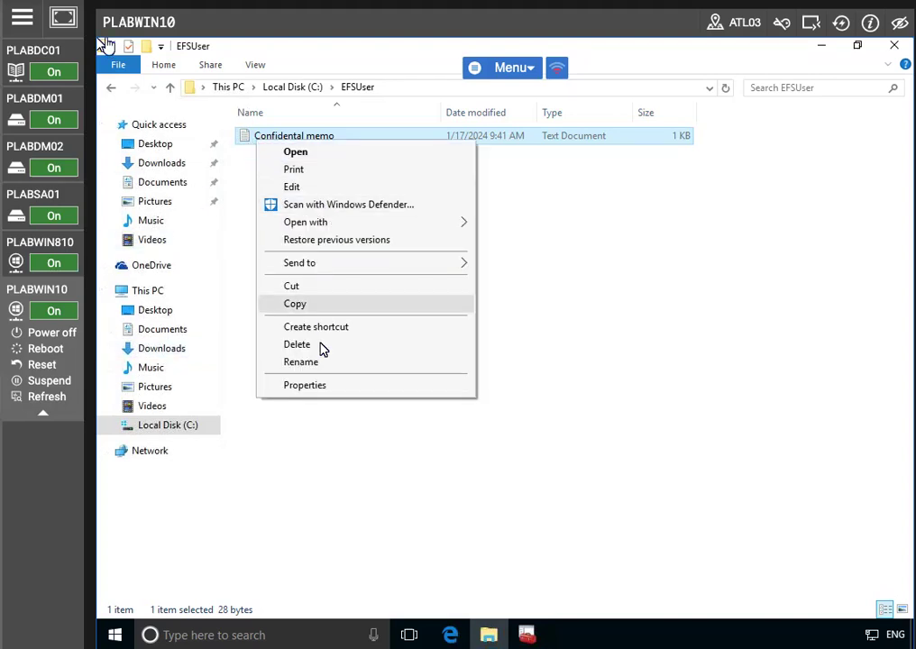
pyautogui.click(305, 385)
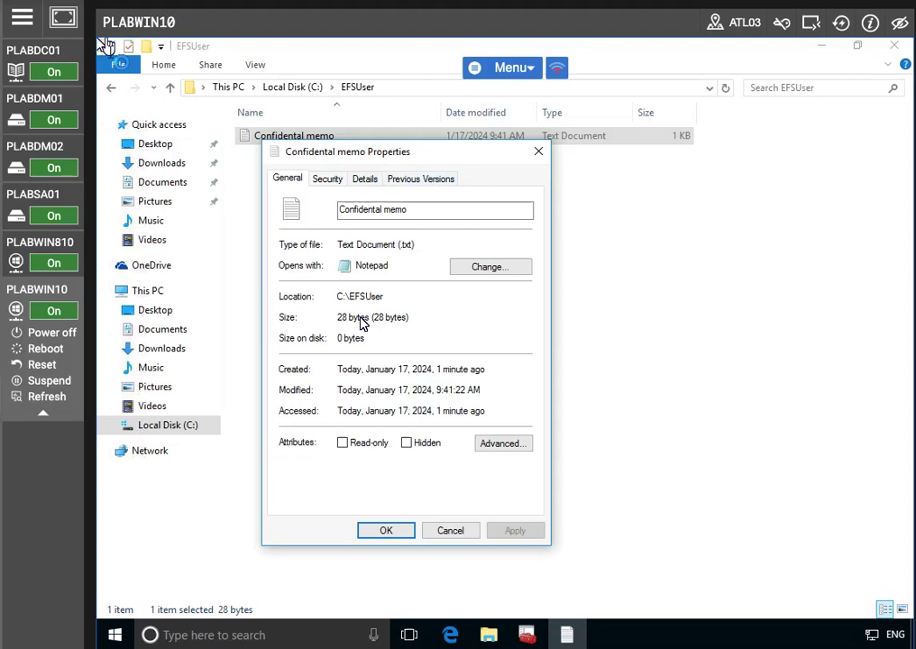
pyautogui.click(498, 442)
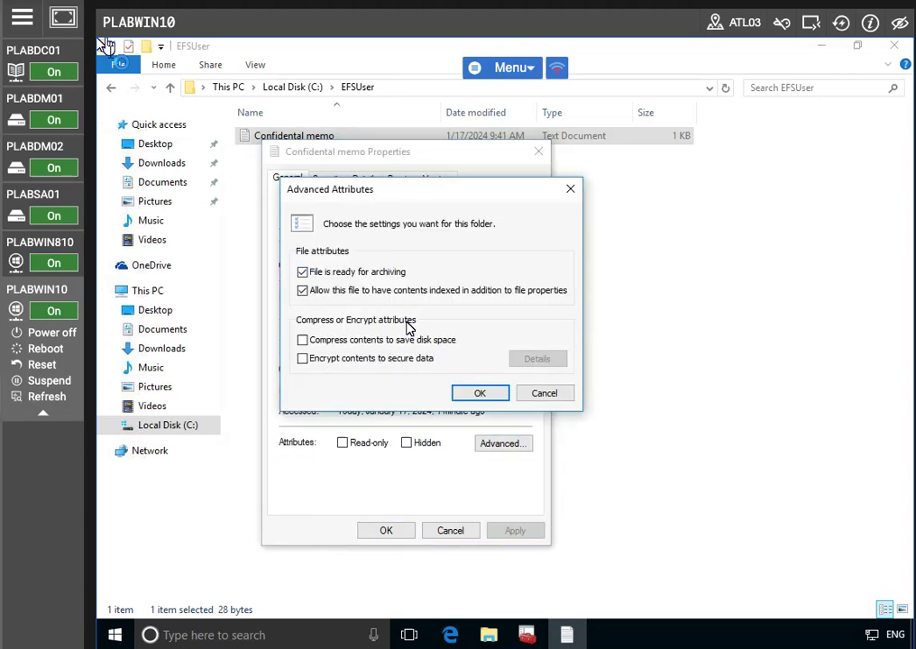
pyautogui.click(304, 359)
pyautogui.click(478, 394)
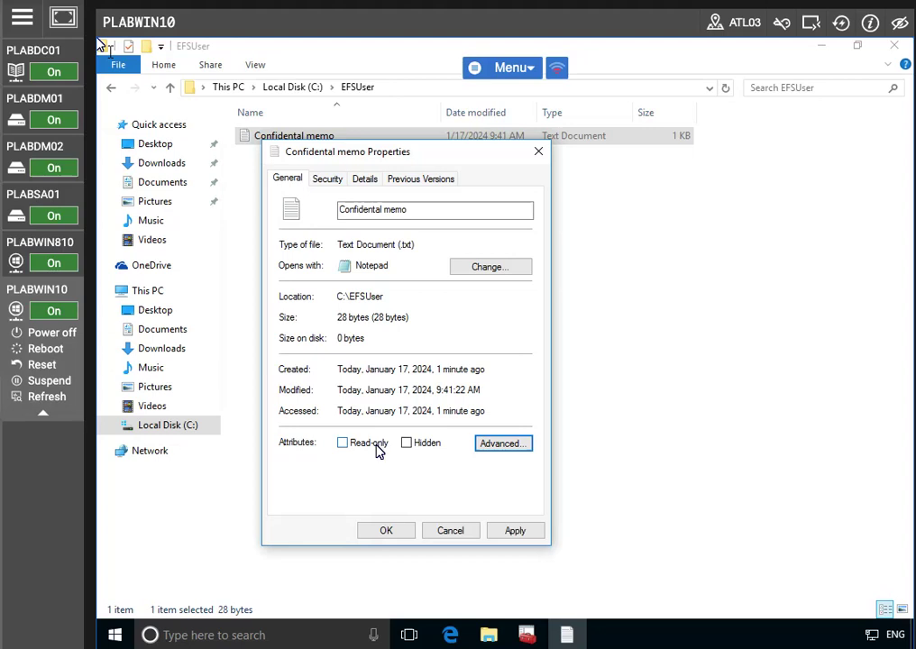
# - Apply the encryption to the memo and its parent folder, then close Properties
pyautogui.click(326, 179)
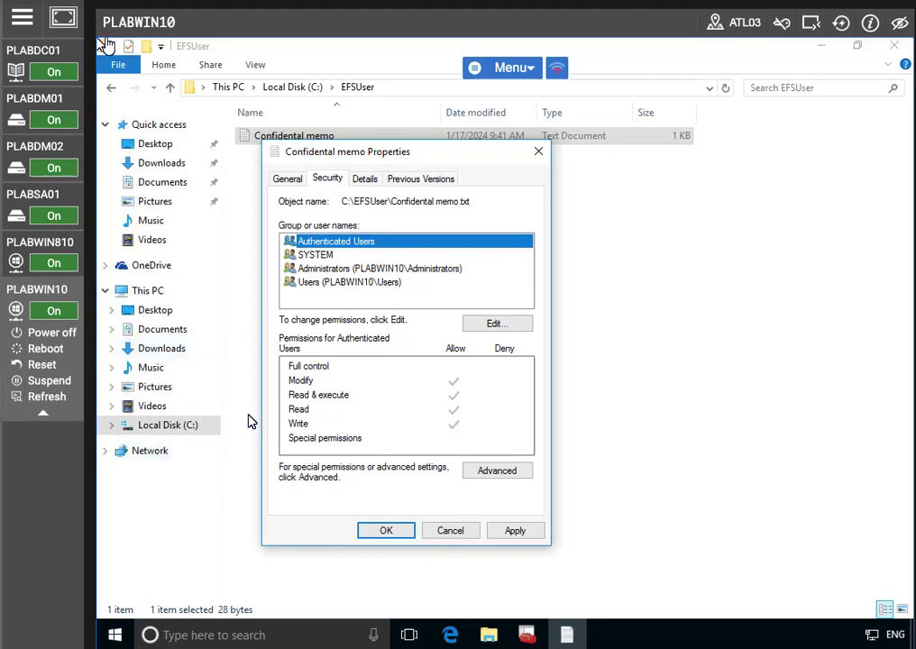
pyautogui.click(288, 179)
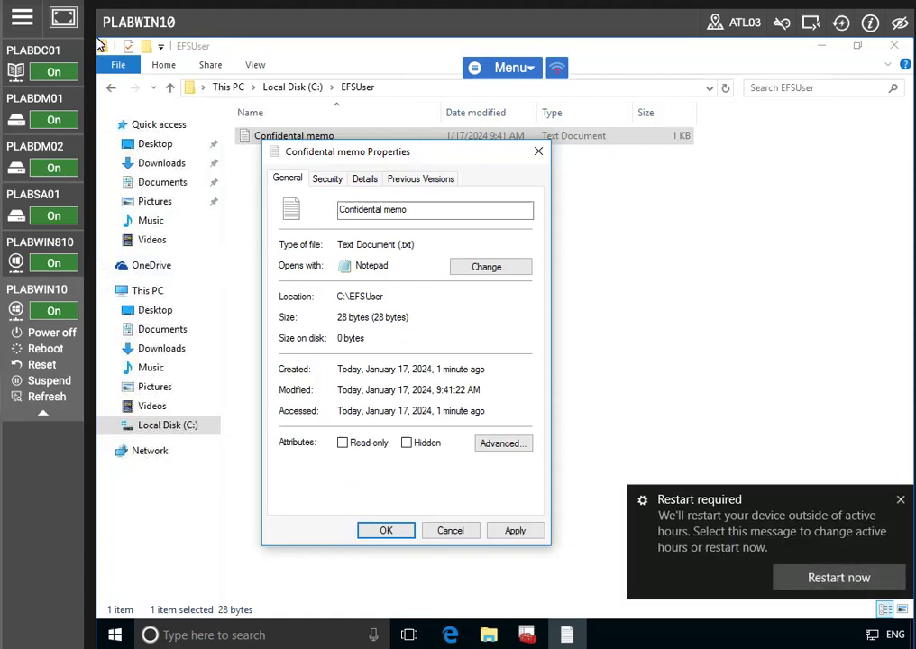
pyautogui.click(502, 443)
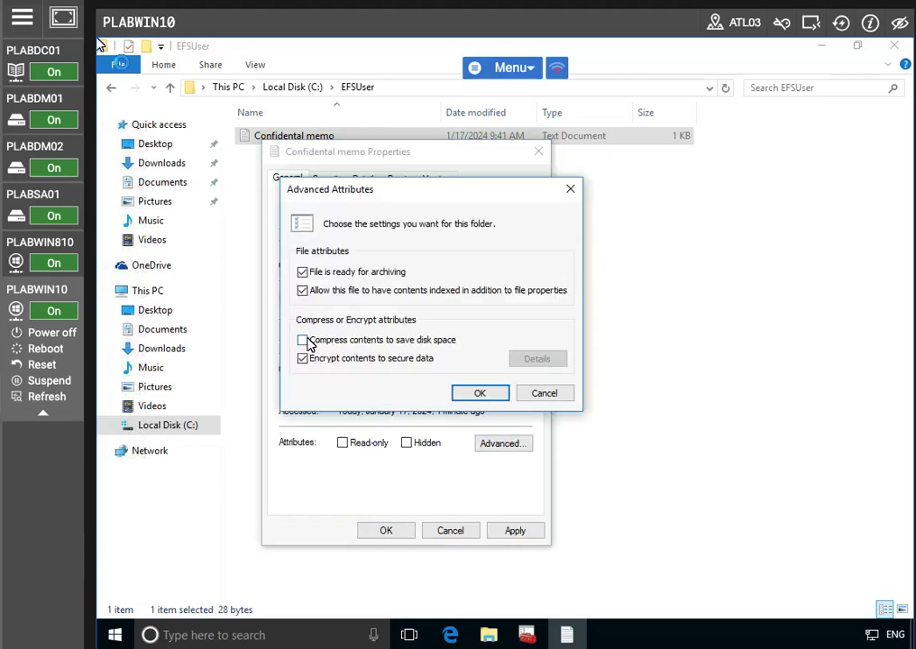
pyautogui.click(475, 394)
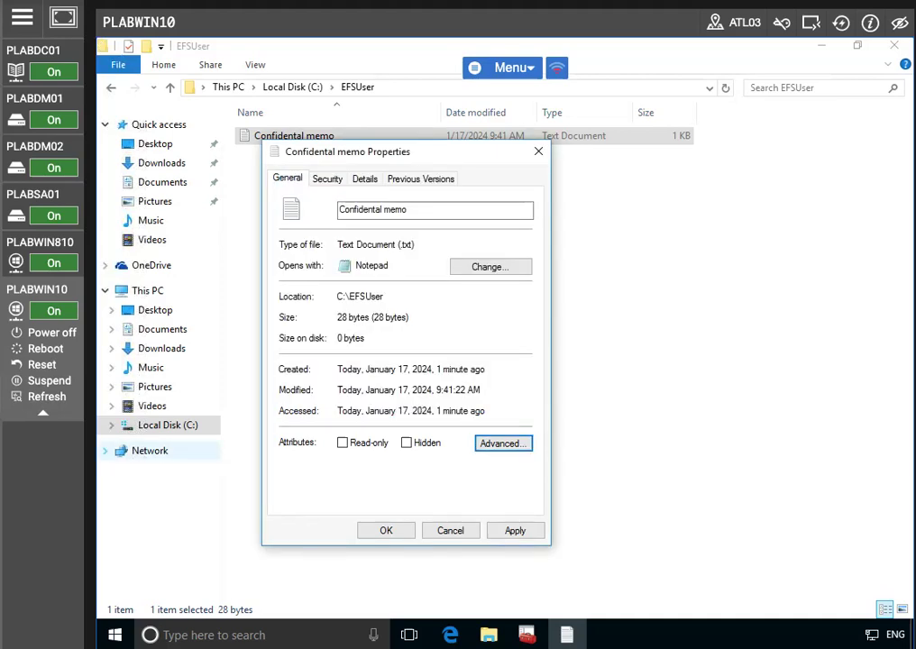
pyautogui.click(499, 530)
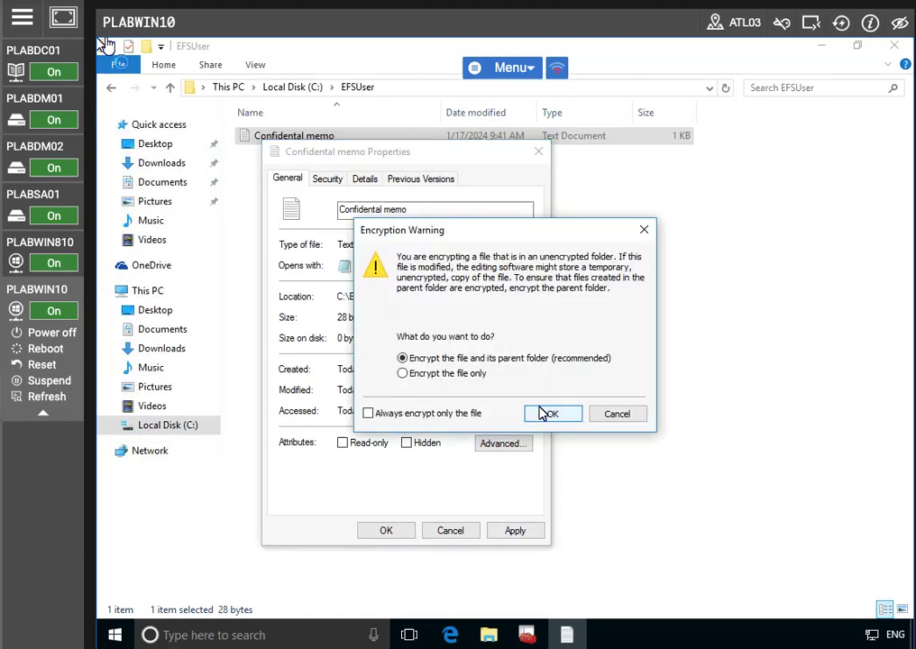
pyautogui.click(545, 414)
pyautogui.click(386, 531)
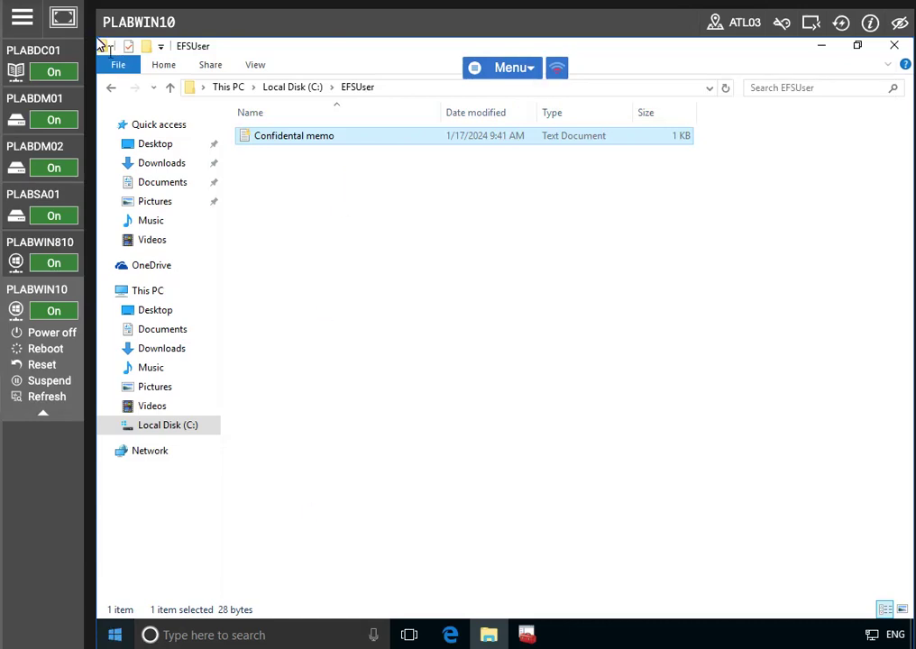
# - Update and restart PLABWIN10 despite other signed-in users, then switch to the PLABDC01 session
pyautogui.click(115, 635)
pyautogui.rightClick(115, 635)
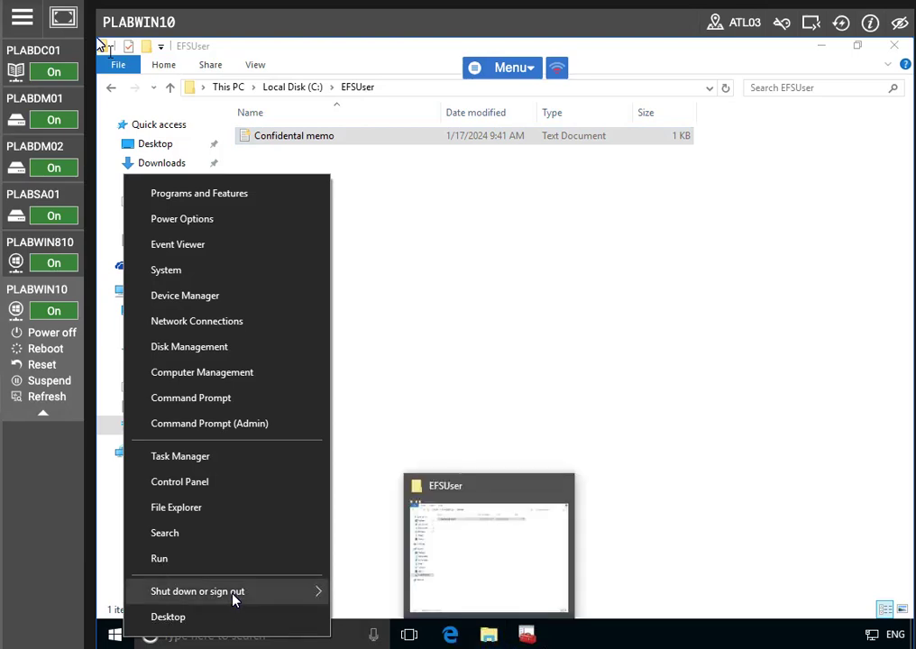
pyautogui.moveTo(232, 600)
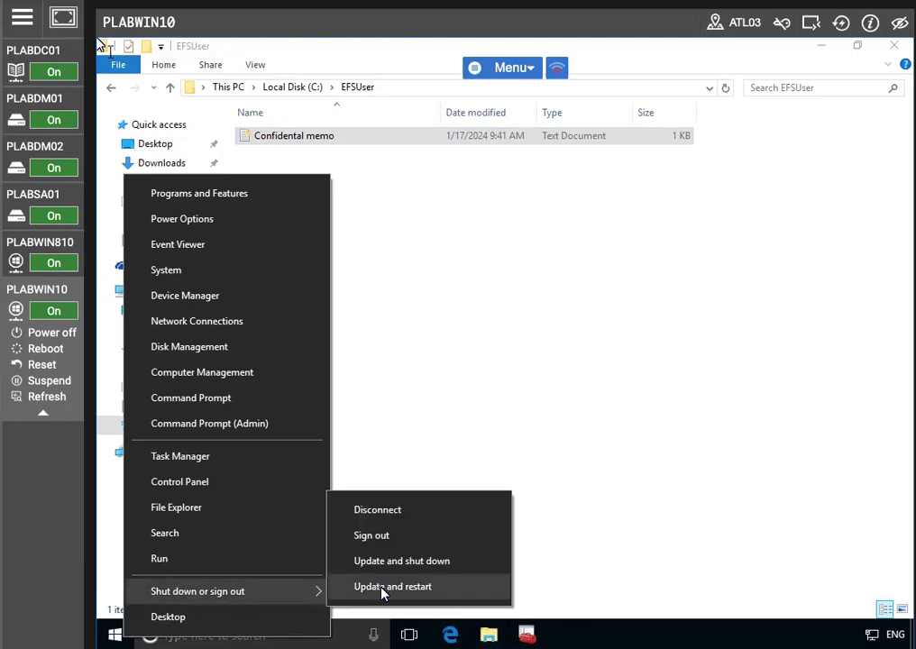
pyautogui.click(382, 588)
pyautogui.click(239, 607)
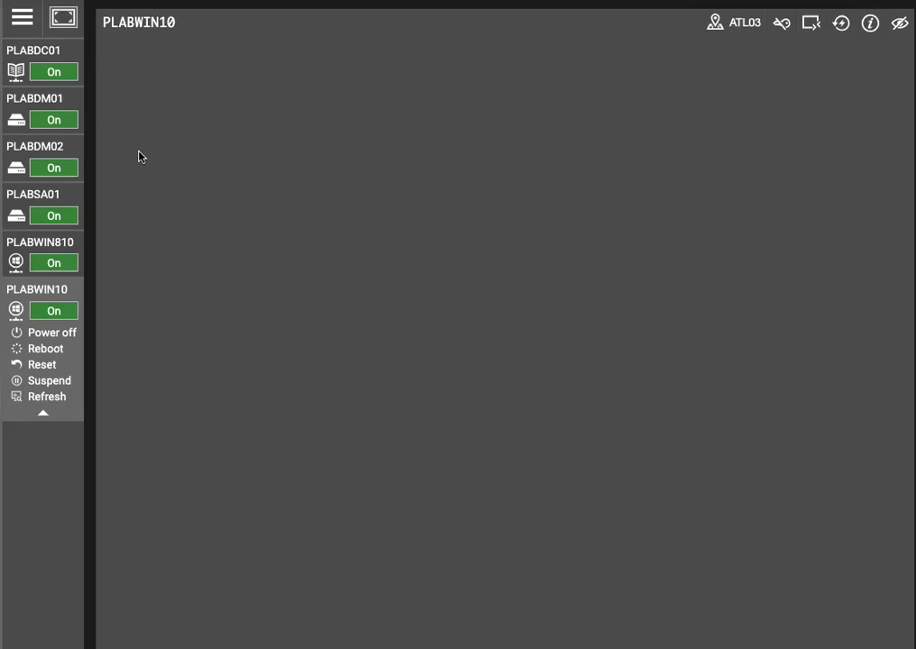
pyautogui.click(36, 49)
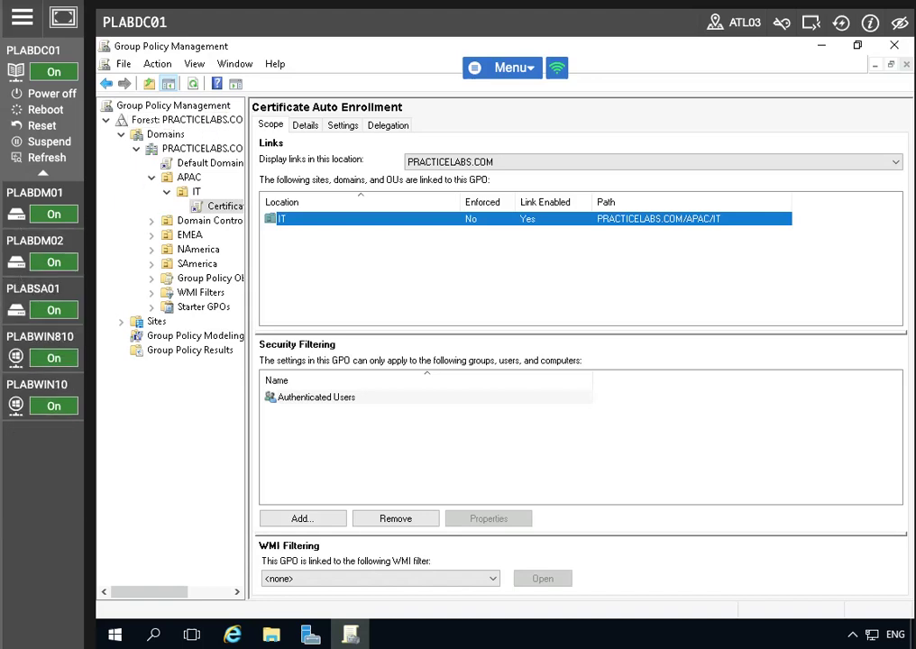
# - Verify the account is the domain Administrator, close Group Policy Management, and show Server Manager's Tools list
pyautogui.press('super')
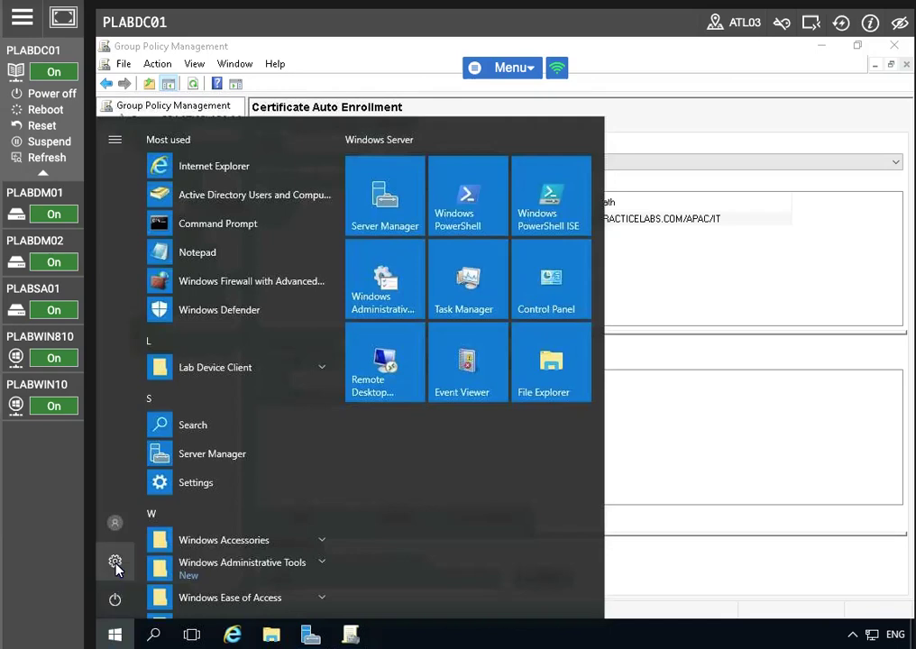
pyautogui.click(115, 525)
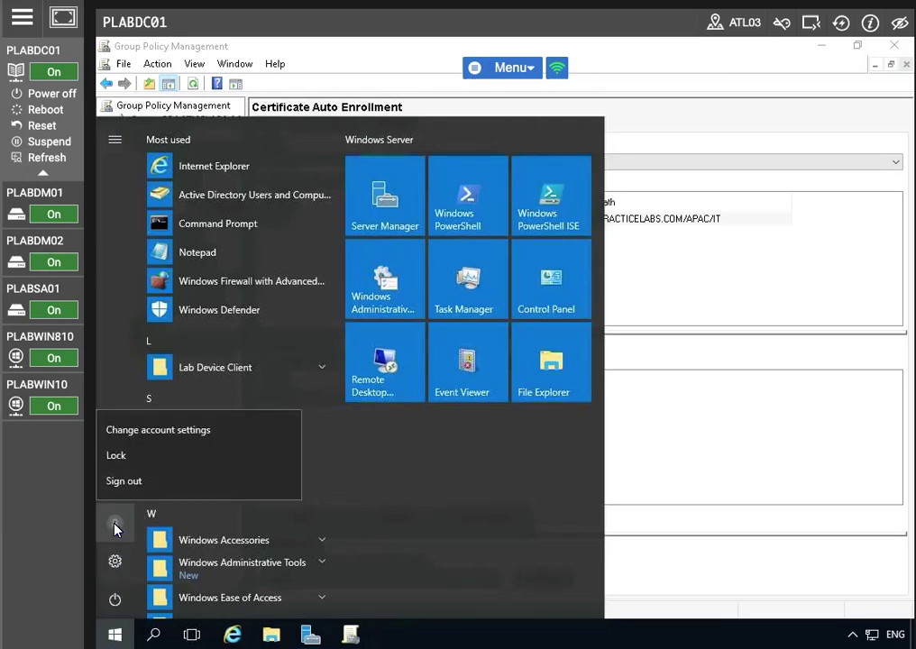
pyautogui.click(138, 431)
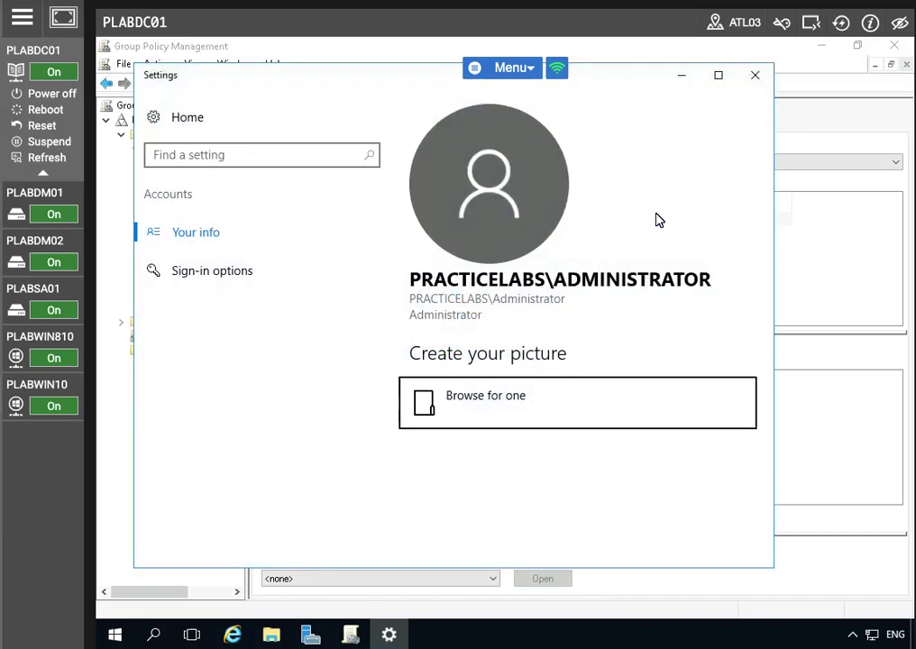
pyautogui.click(755, 76)
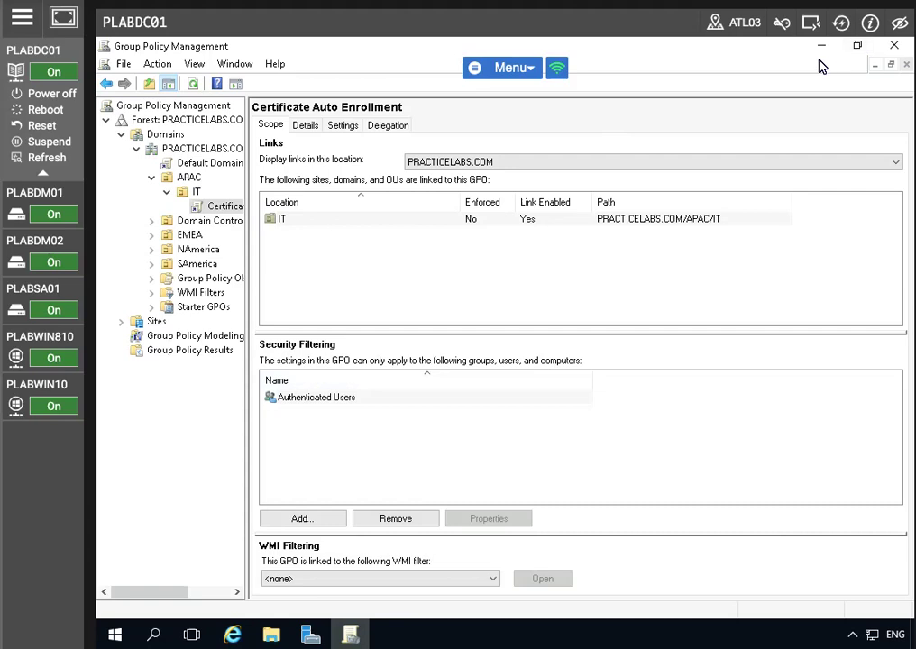
pyautogui.click(894, 45)
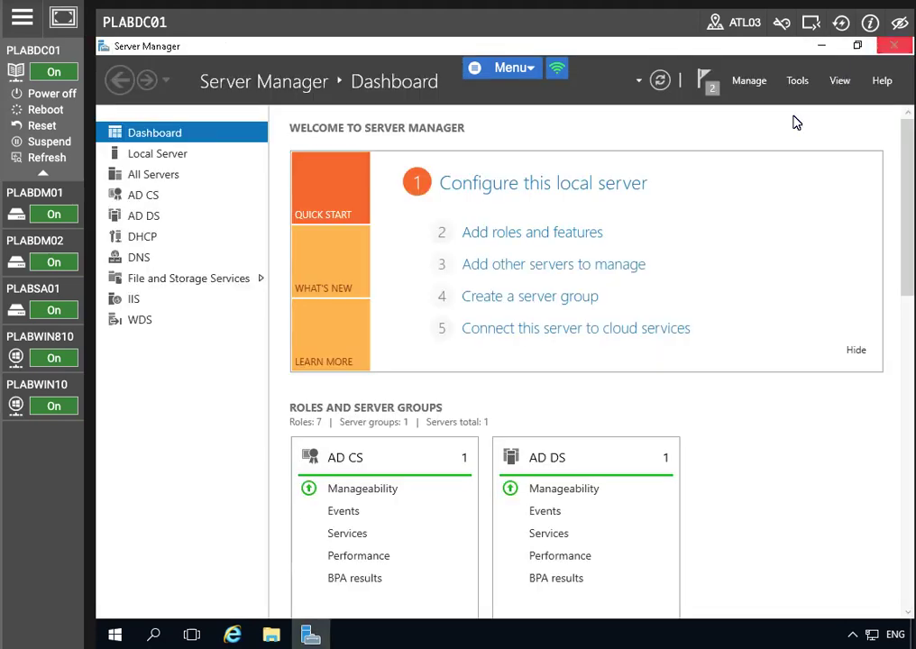
pyautogui.click(797, 82)
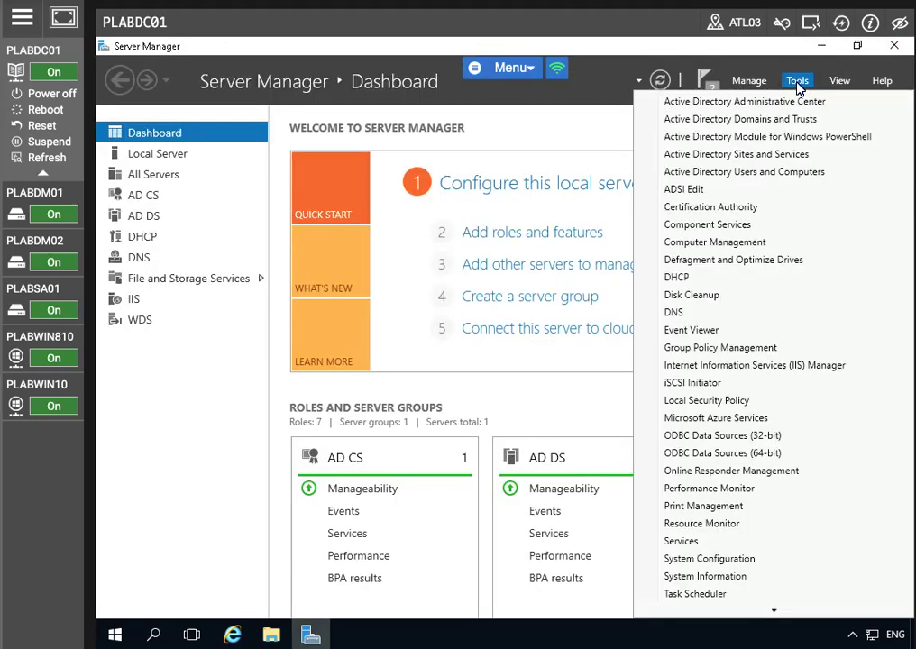
# - Open Active Directory Users and Computers maximized and browse to NAmerica > Operations
pyautogui.click(810, 171)
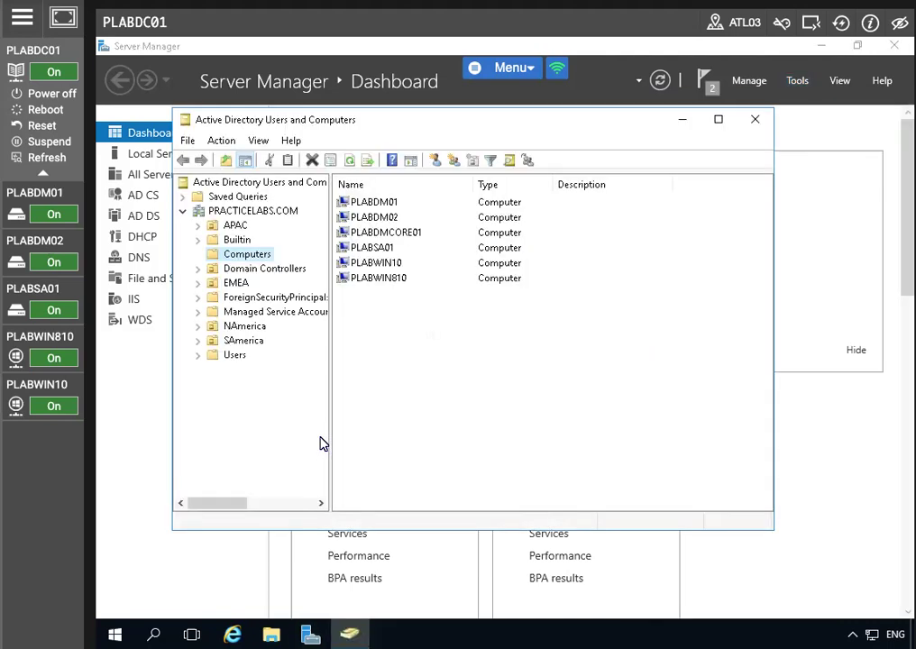
pyautogui.click(717, 119)
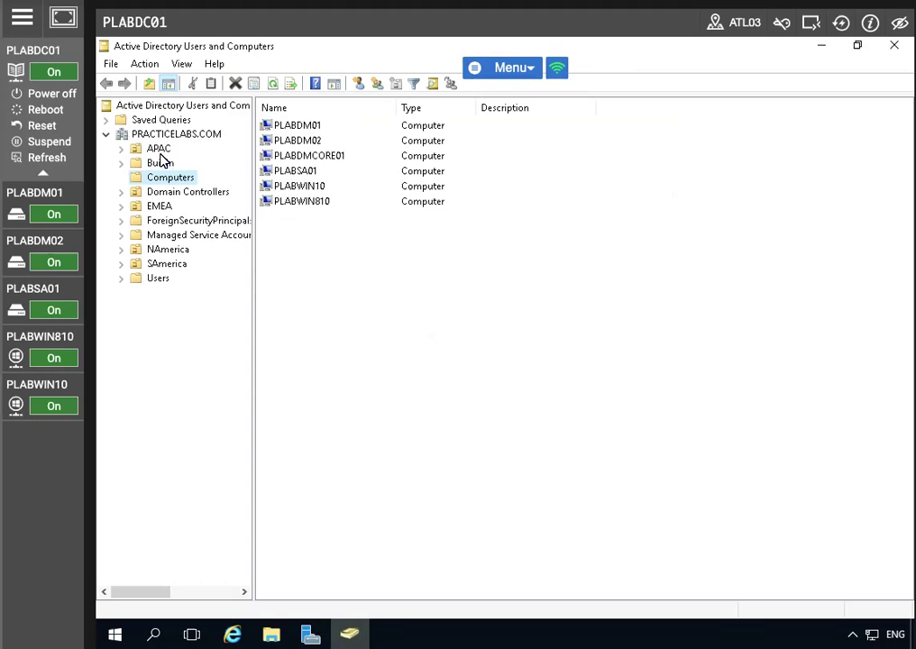
pyautogui.click(152, 253)
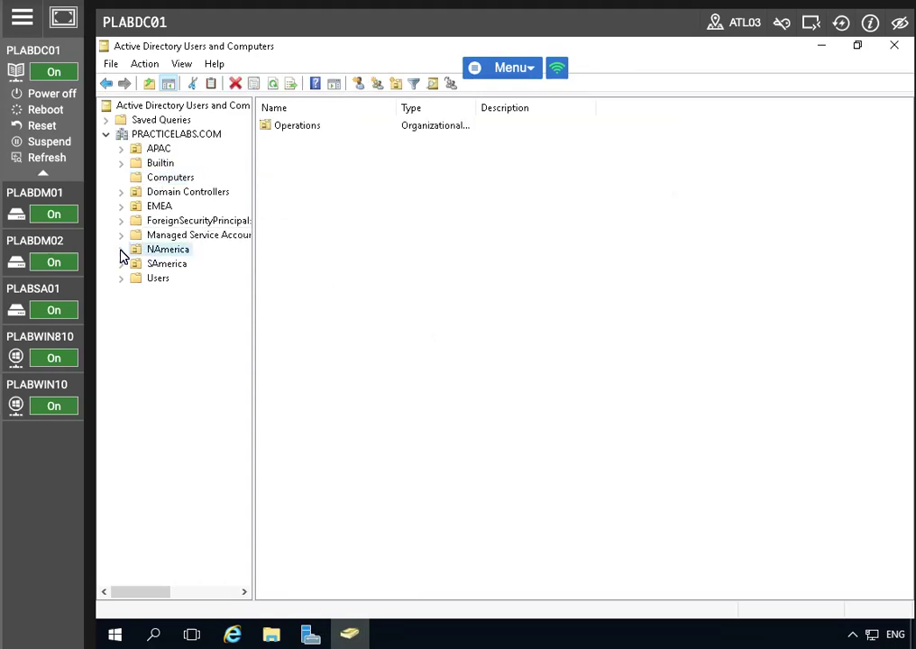
pyautogui.click(121, 250)
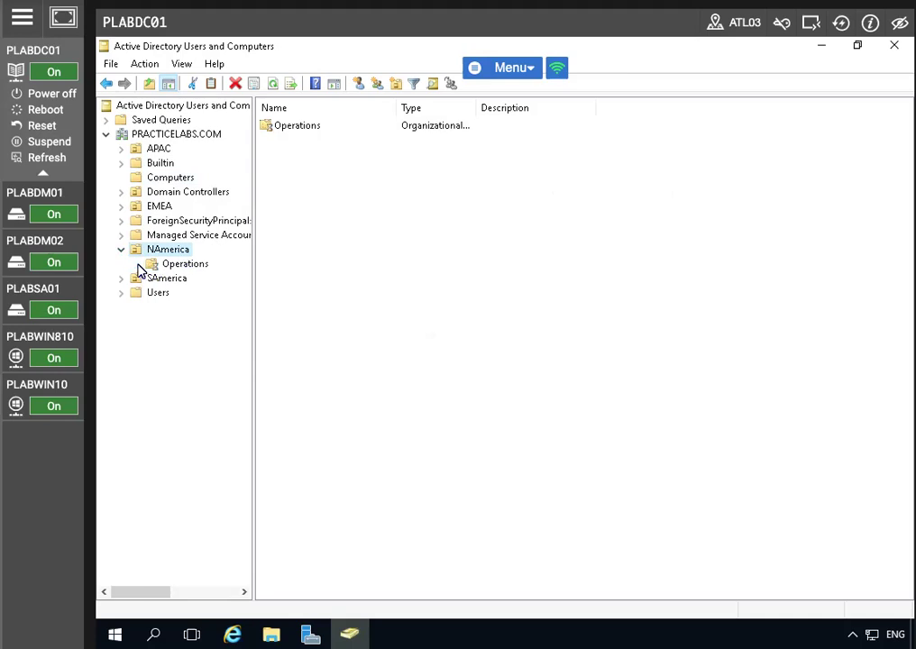
pyautogui.click(173, 266)
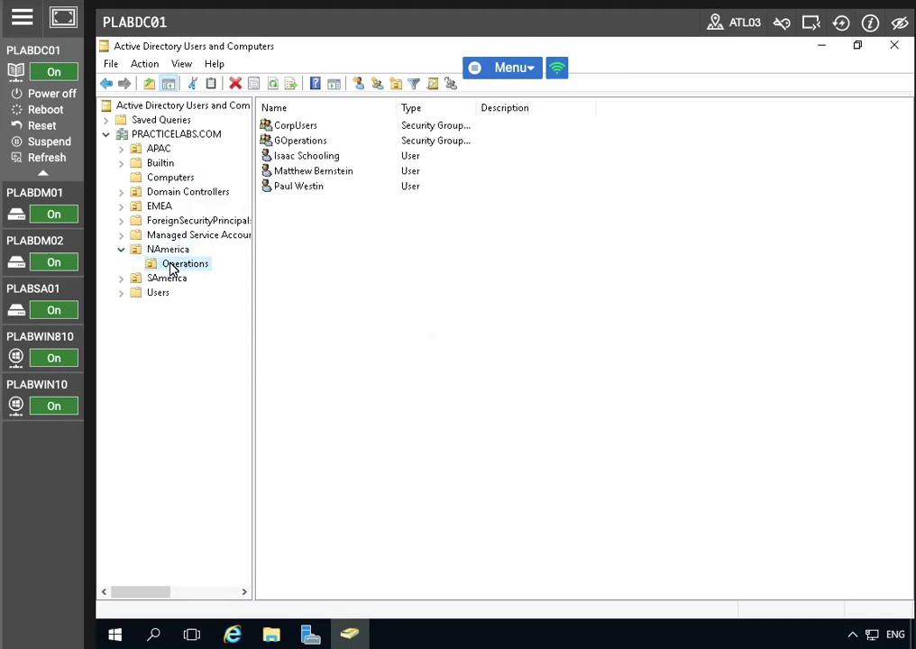
# - Delete the third user account in Operations and confirm
pyautogui.rightClick(305, 188)
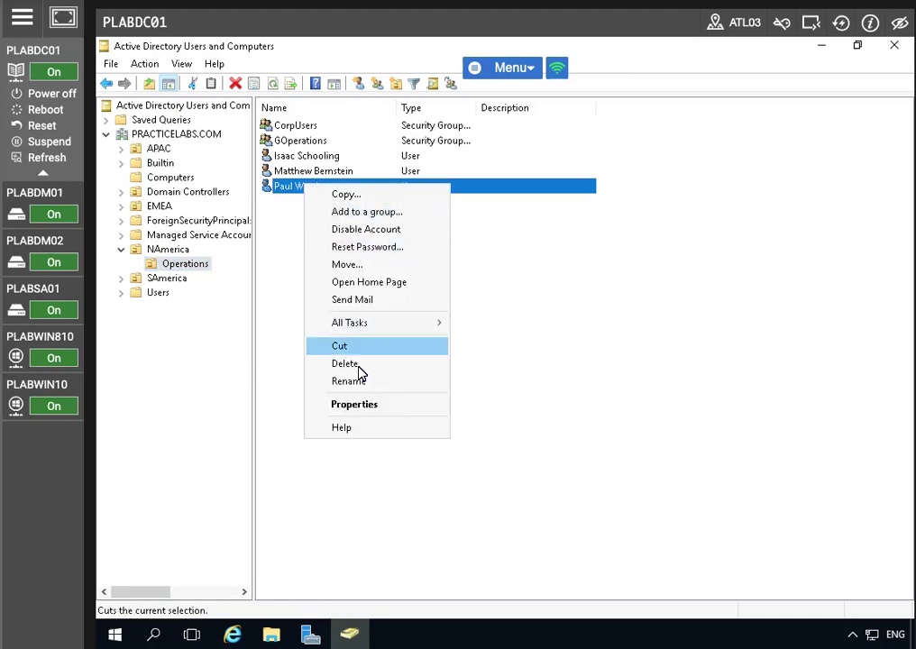
pyautogui.click(359, 368)
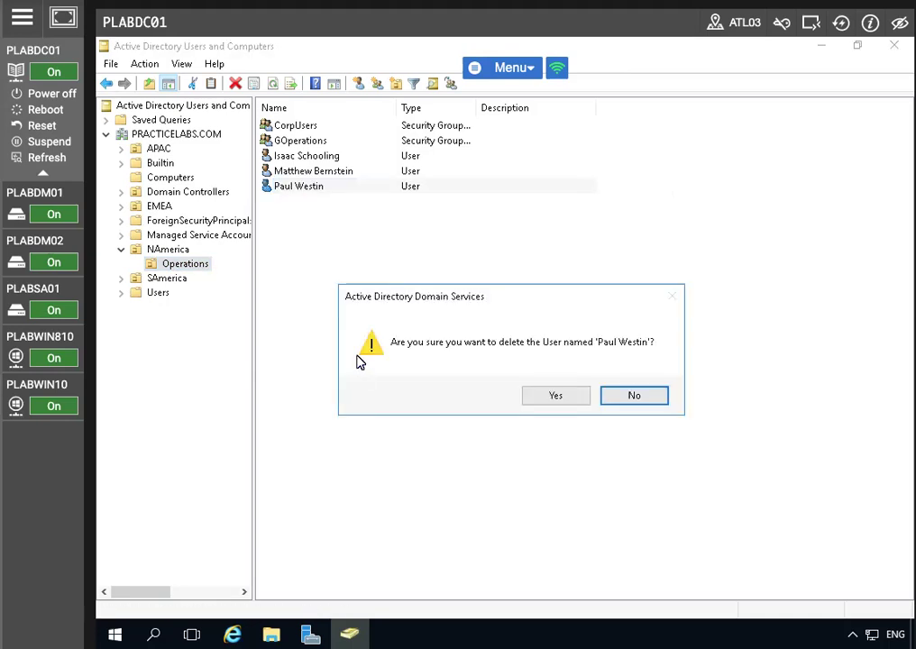
pyautogui.click(536, 399)
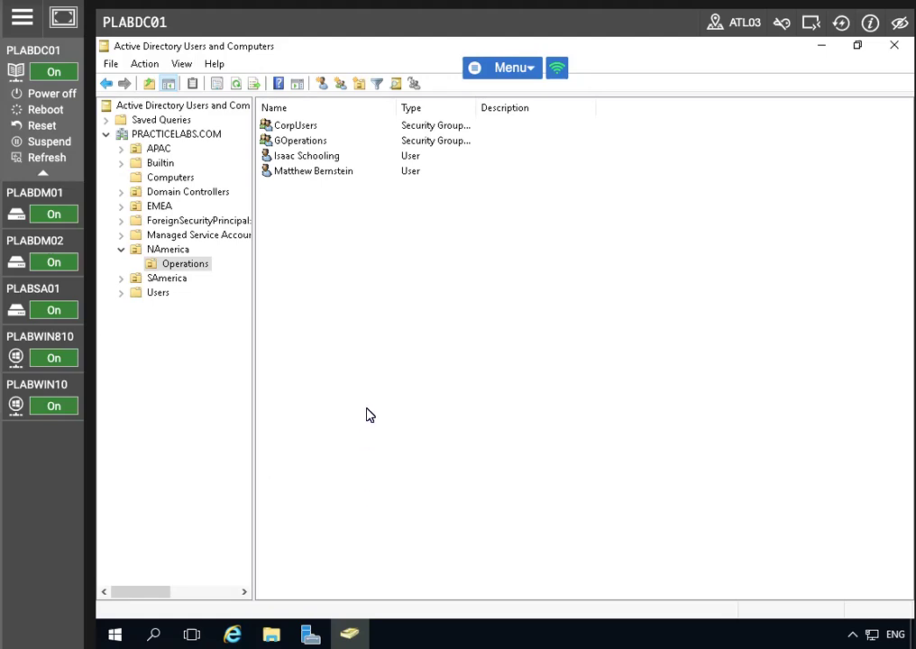
# - Start a new user in the Operations OU, entering the first name, last name and logon name
pyautogui.rightClick(378, 370)
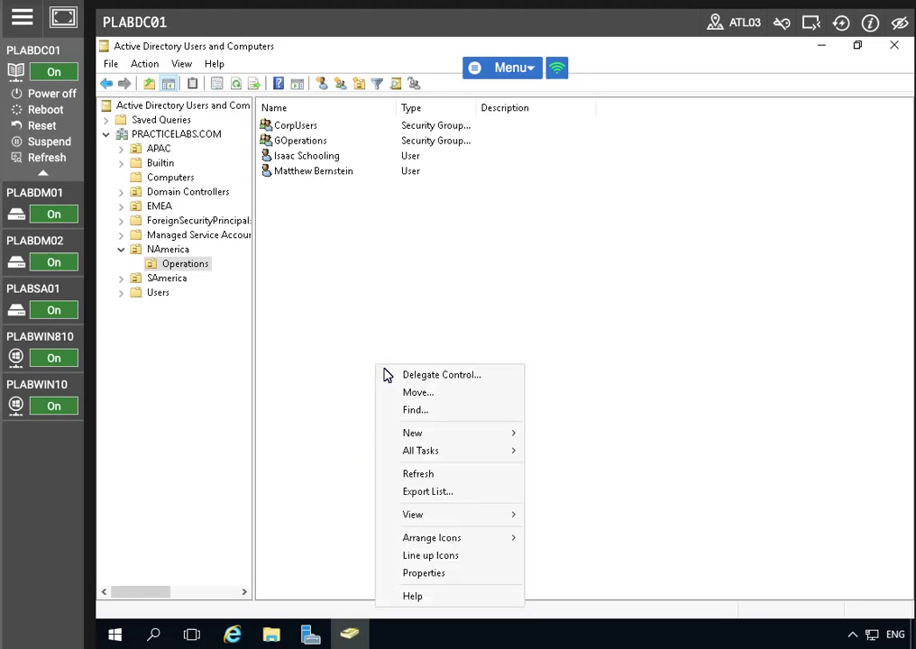
pyautogui.moveTo(455, 436)
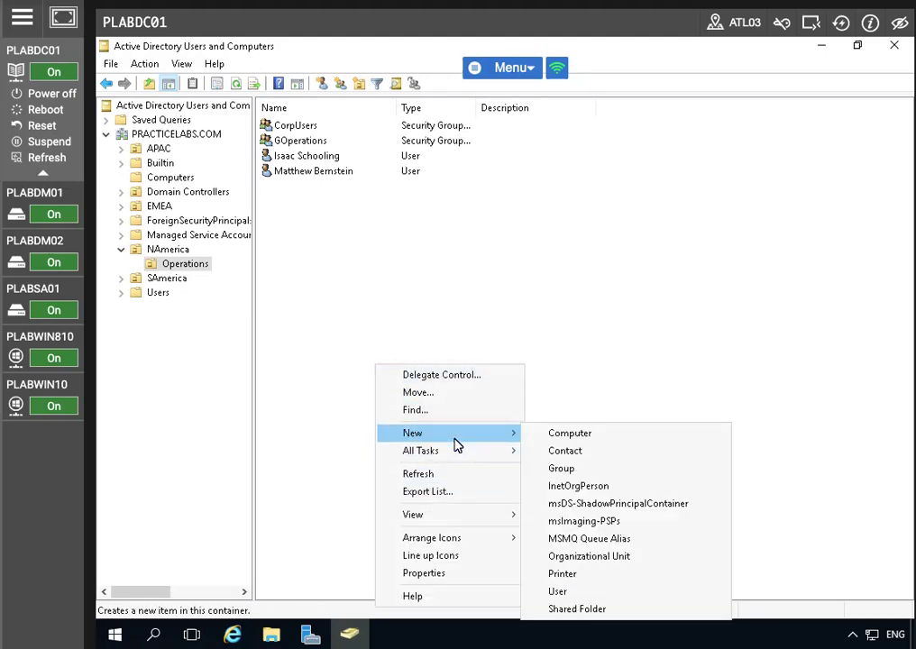
pyautogui.click(555, 591)
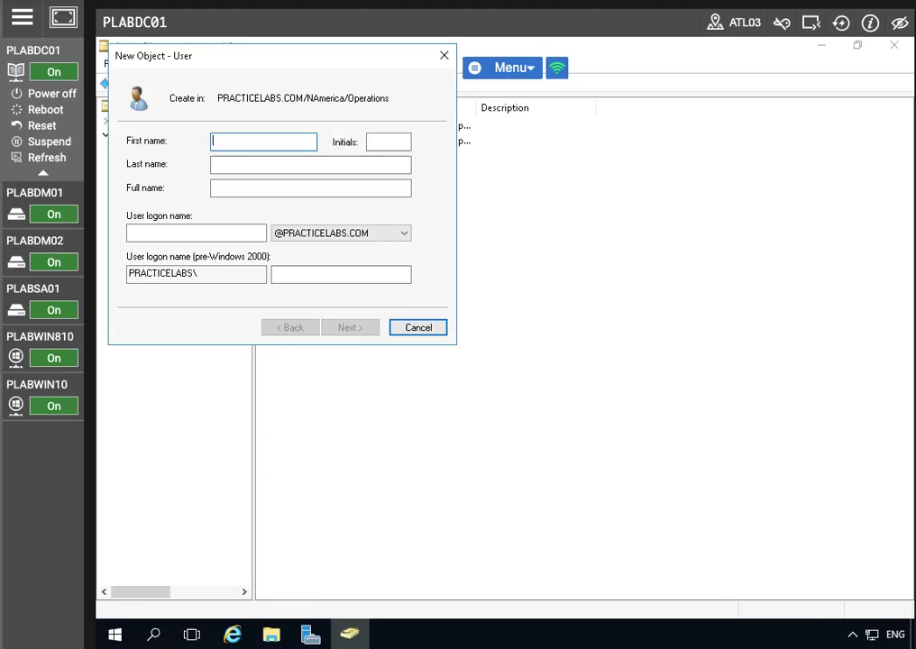
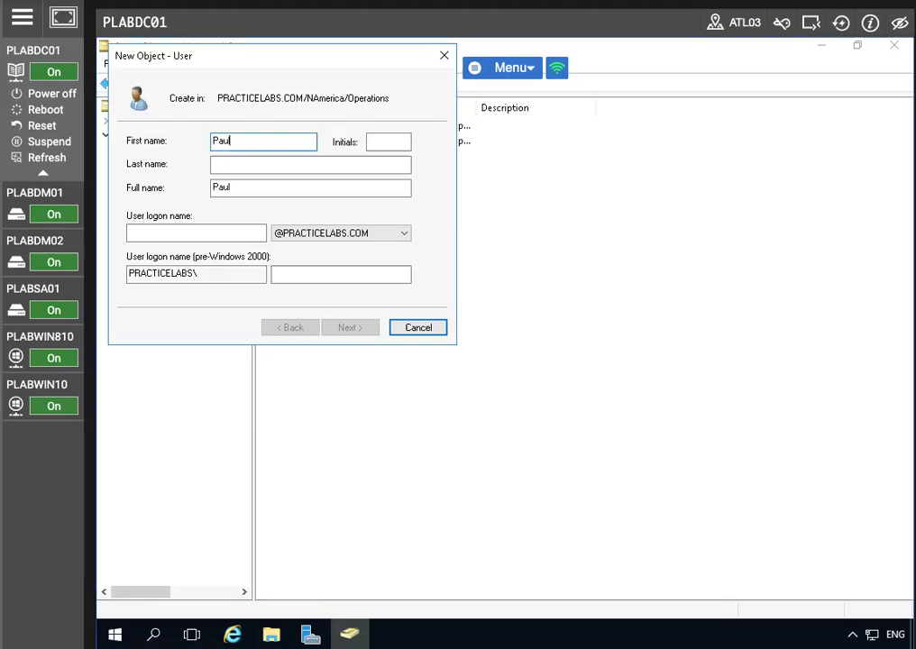
pyautogui.press('Tab')
pyautogui.press('Tab')
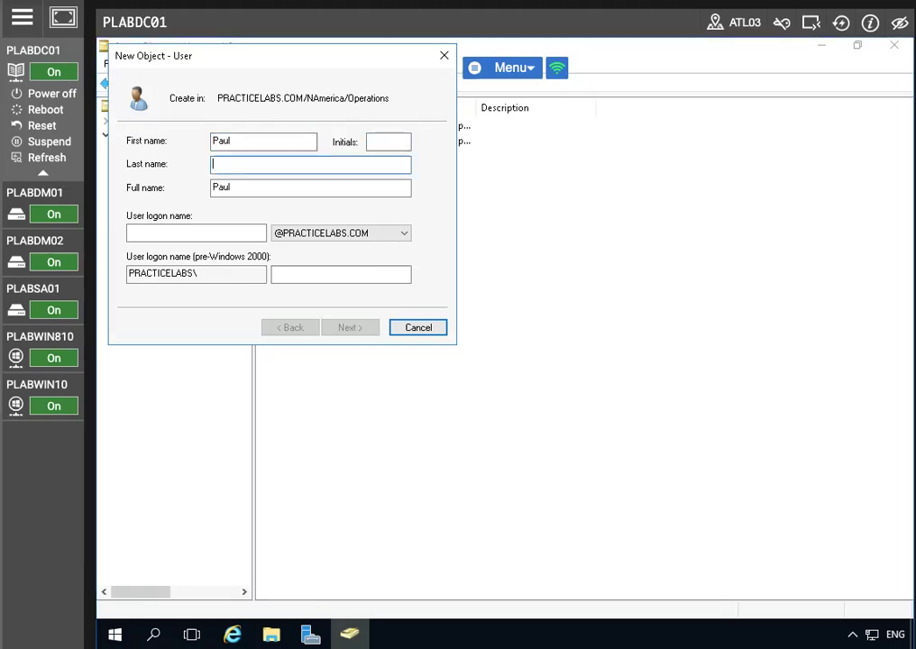
pyautogui.press('Tab')
pyautogui.press('Tab')
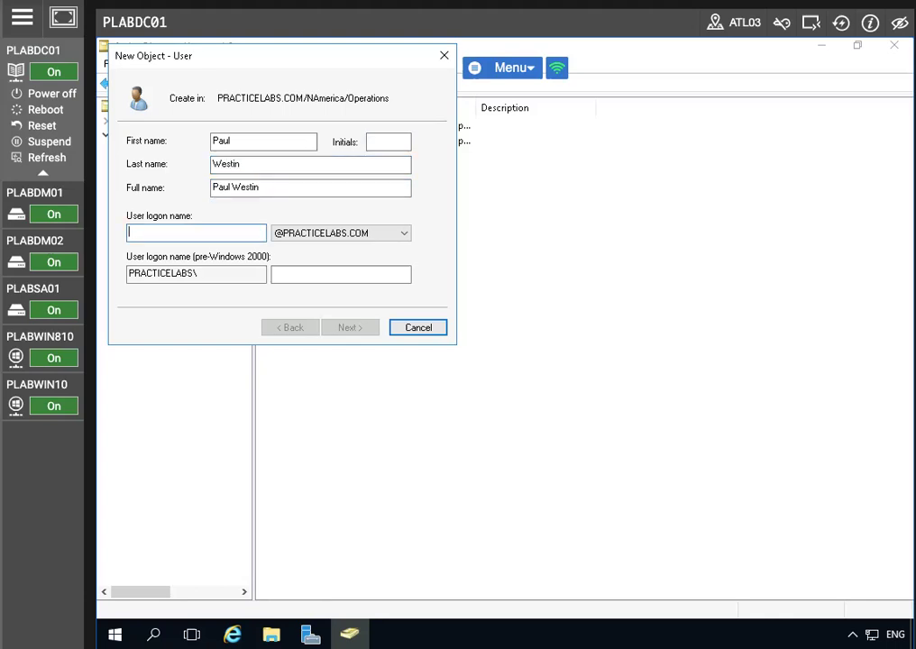
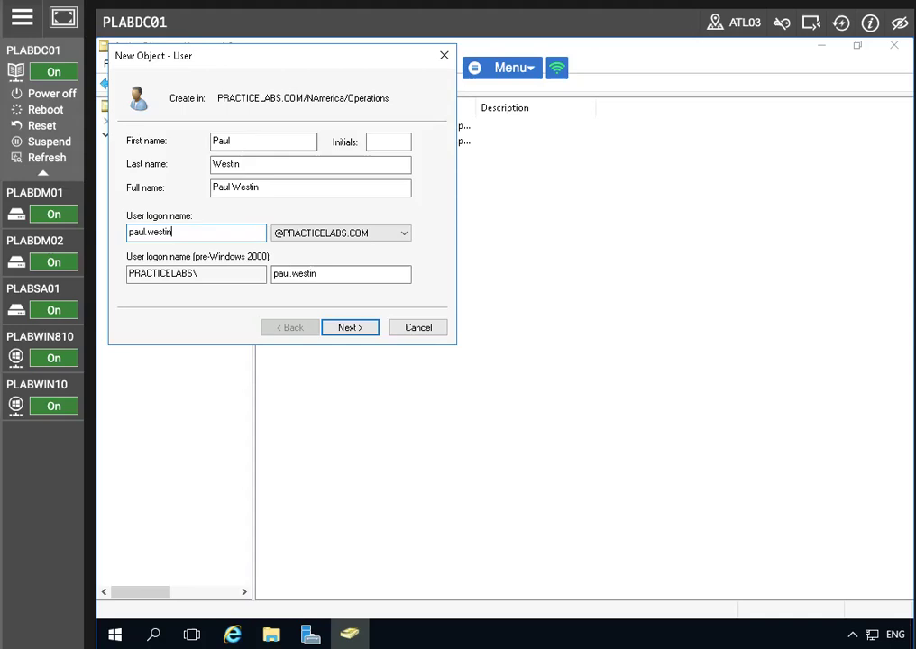
# - Set the user's password with no change at next logon and never-expiring, finish, and select the new user
pyautogui.click(347, 330)
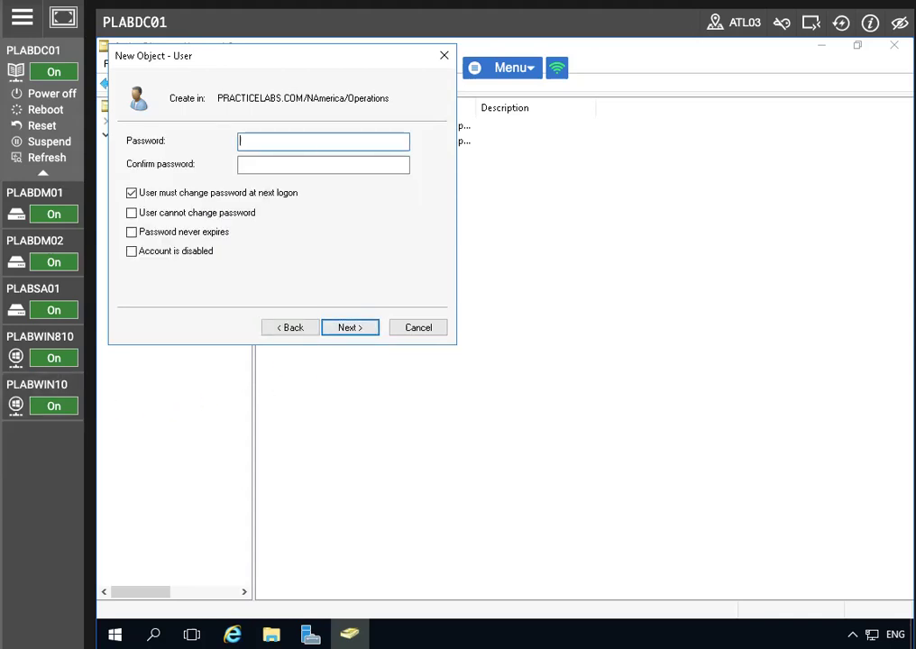
pyautogui.press('capslock')
pyautogui.write('•••sw0rd')
pyautogui.press('Tab')
pyautogui.write('Passw0rd')
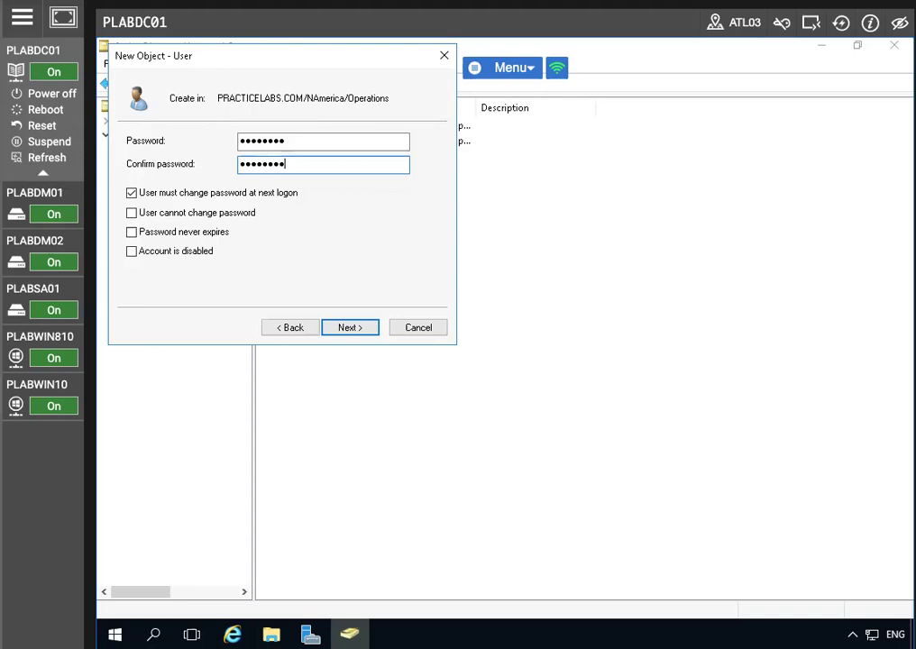
pyautogui.click(134, 194)
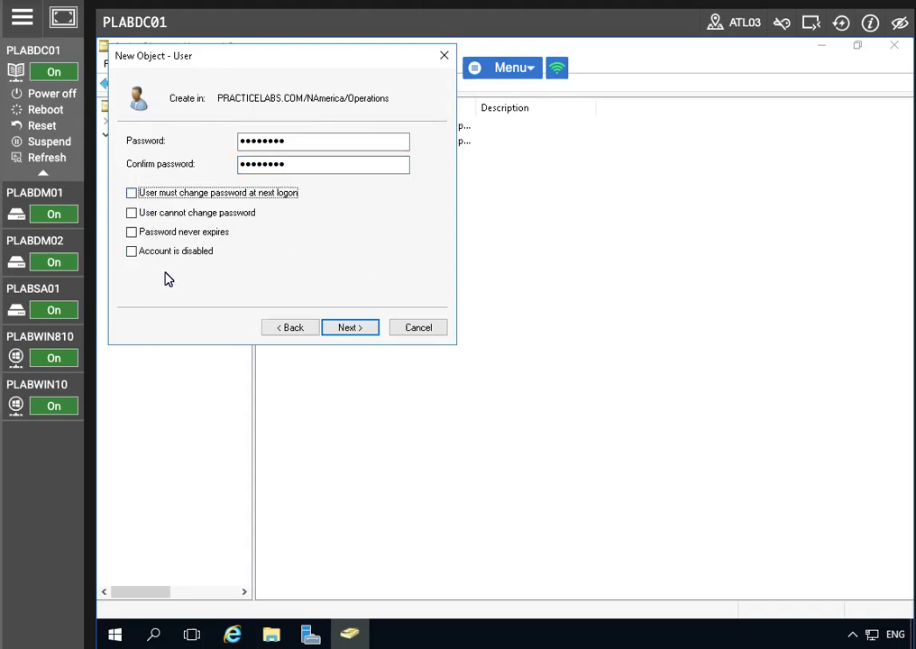
pyautogui.click(132, 234)
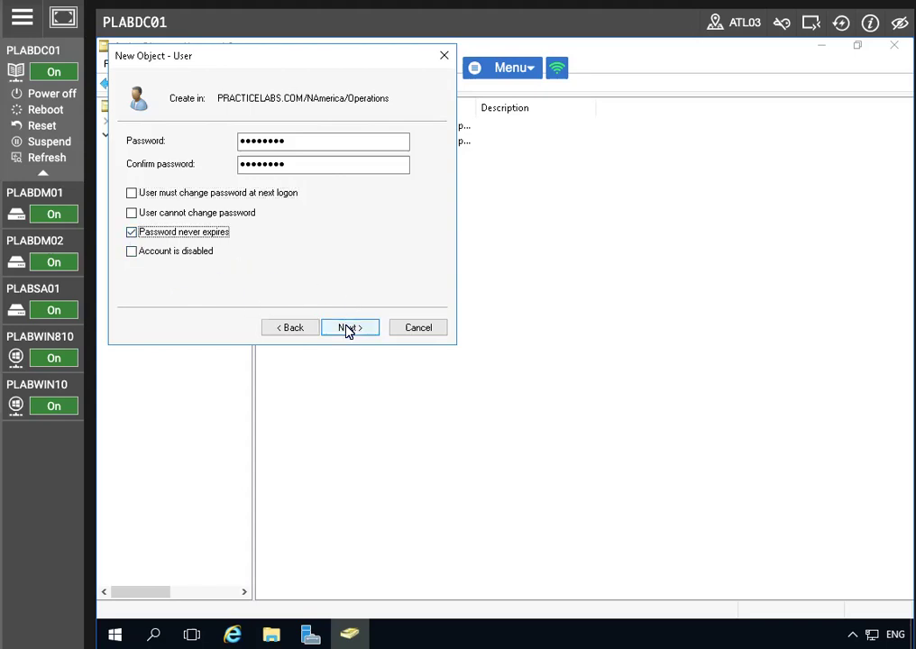
pyautogui.click(348, 329)
pyautogui.click(344, 329)
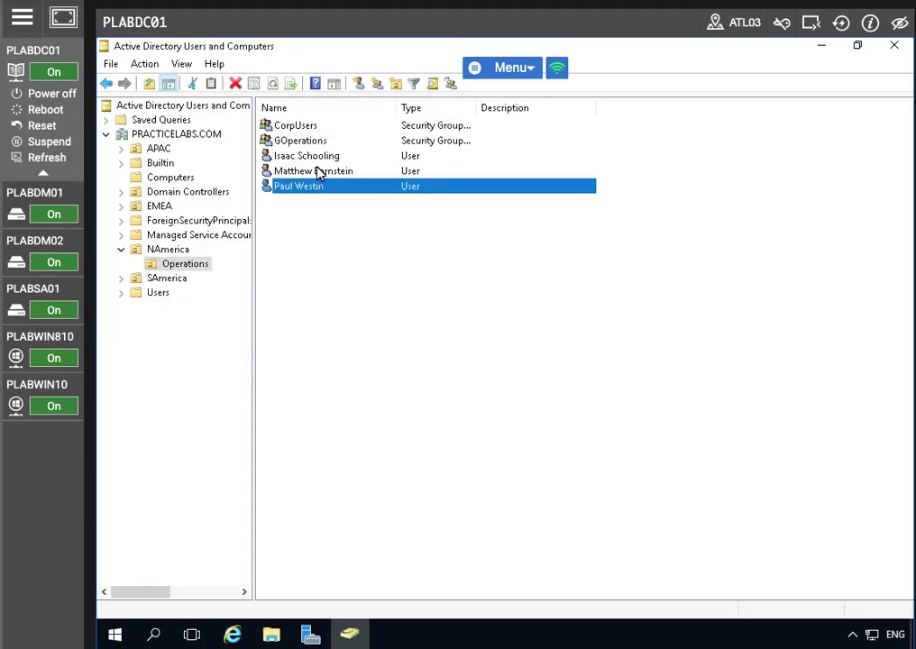
pyautogui.click(317, 173)
pyautogui.click(317, 186)
# - Switch to PLABWIN10, highlight the logged-on user name on the desktop, and open File Explorer
pyautogui.click(36, 384)
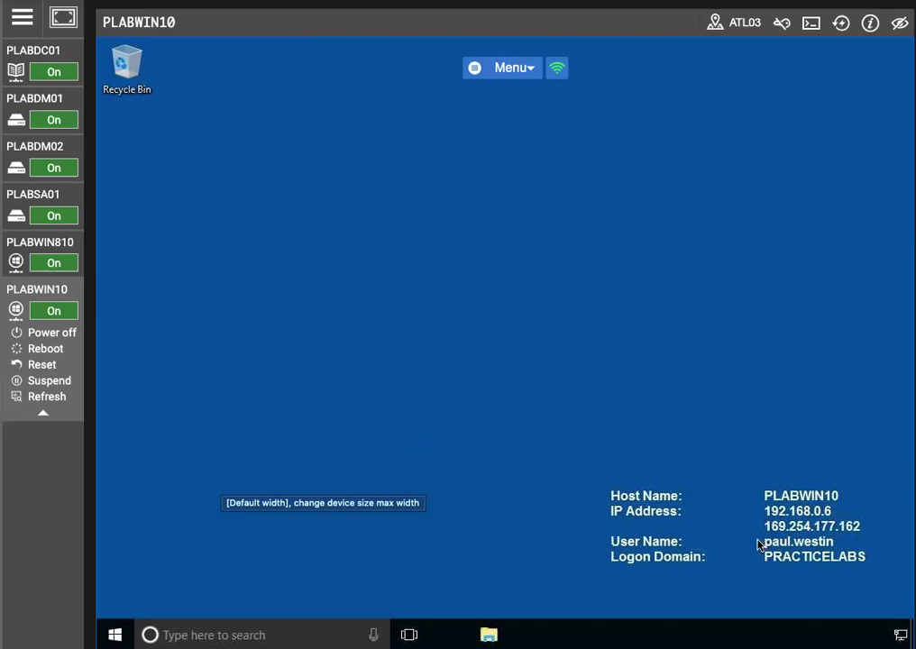
pyautogui.moveTo(764, 537); pyautogui.dragTo(787, 541)
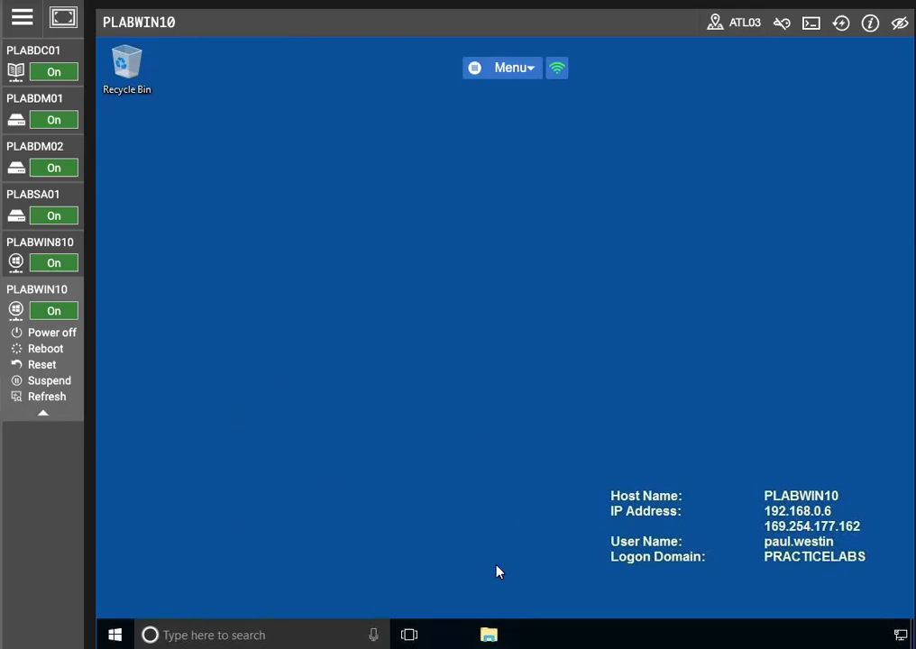
pyautogui.press('super+e')
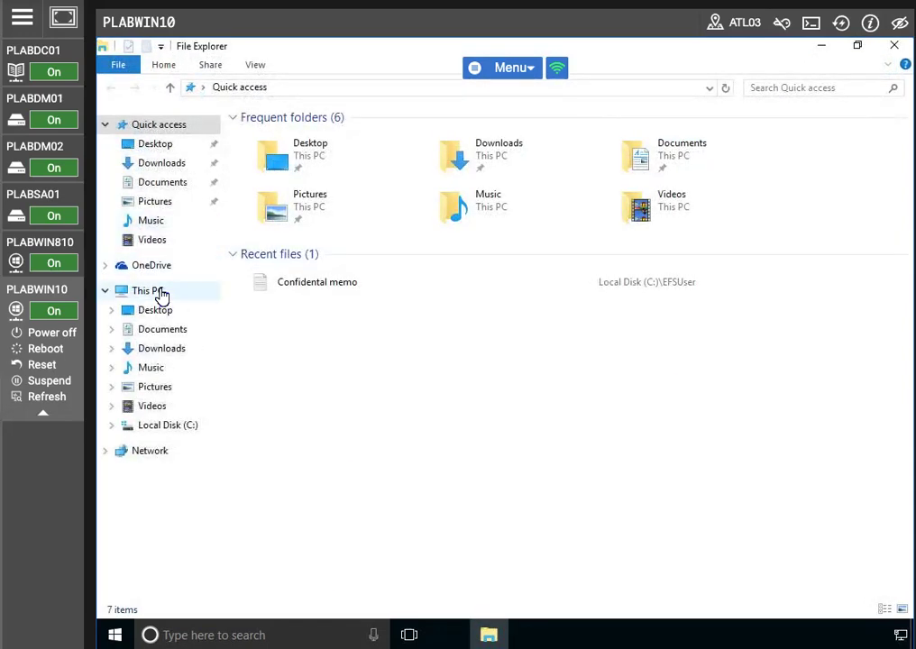
# - Open the Confidental memo from C:\EFSUser in Notepad, then switch back to the PLABDM01 server
pyautogui.click(159, 294)
pyautogui.doubleClick(579, 285)
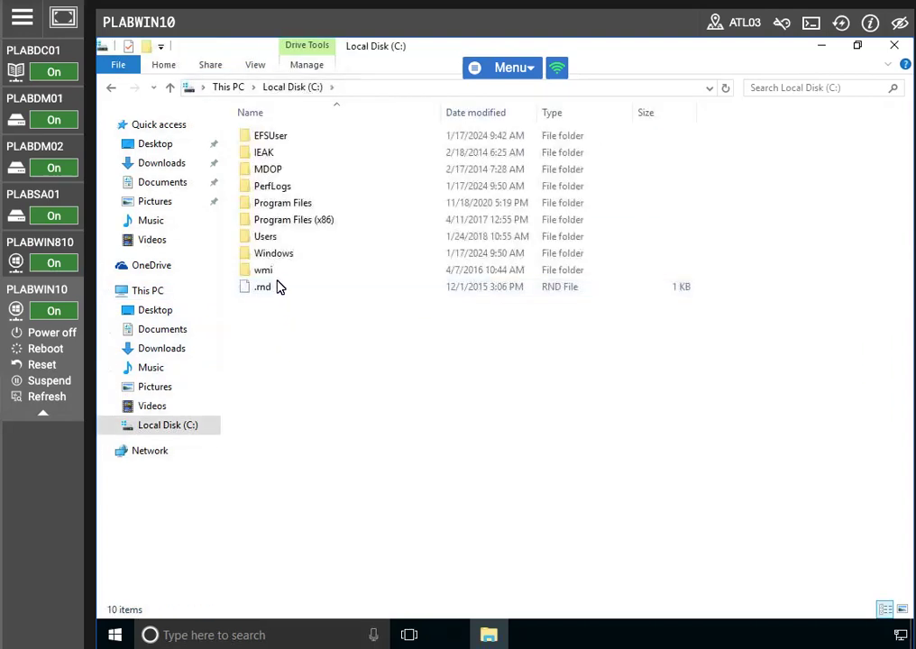
pyautogui.doubleClick(268, 138)
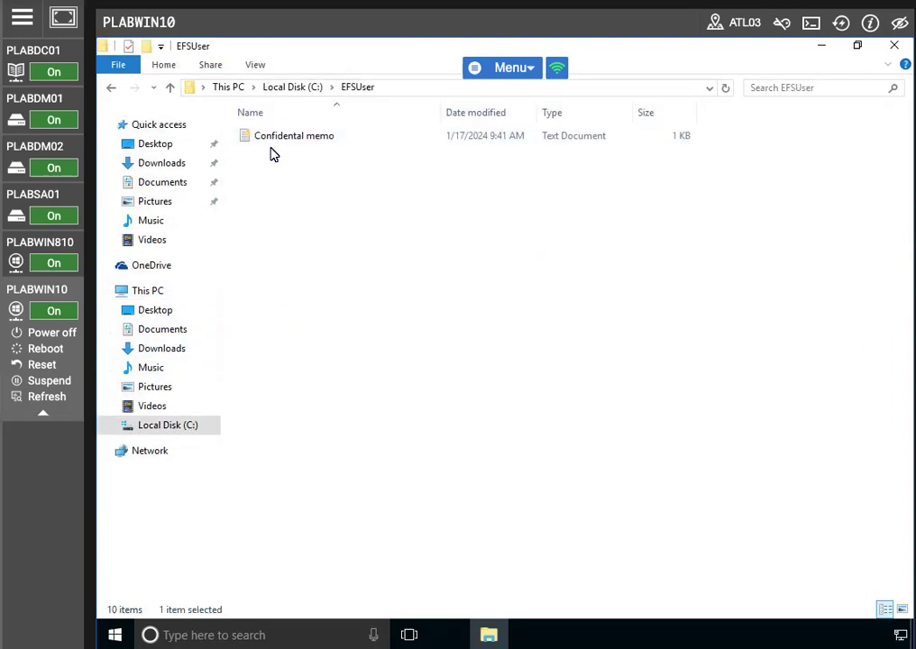
pyautogui.click(273, 140)
pyautogui.rightClick(272, 141)
pyautogui.click(306, 152)
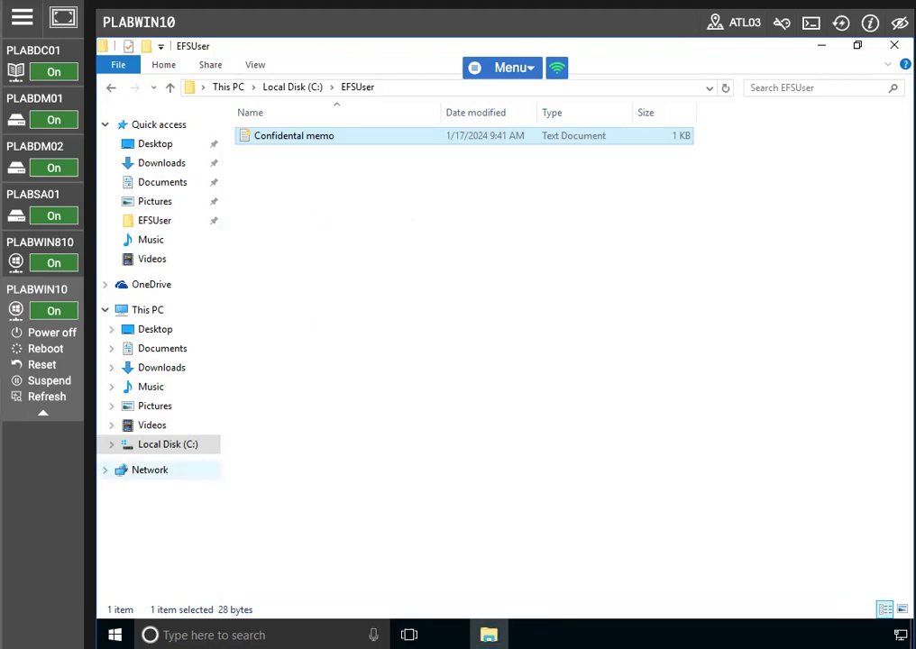
pyautogui.click(56, 397)
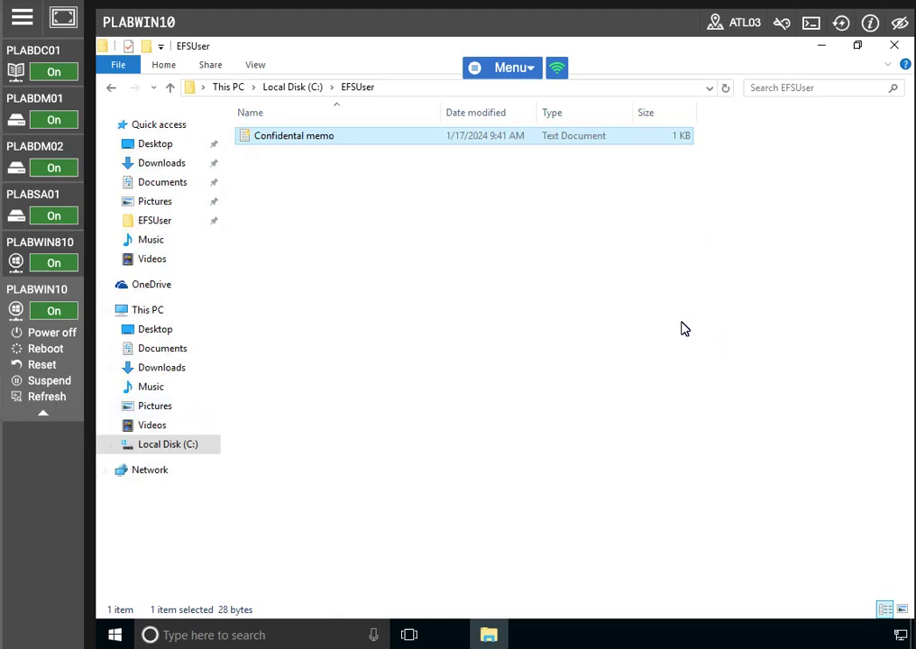
pyautogui.click(35, 99)
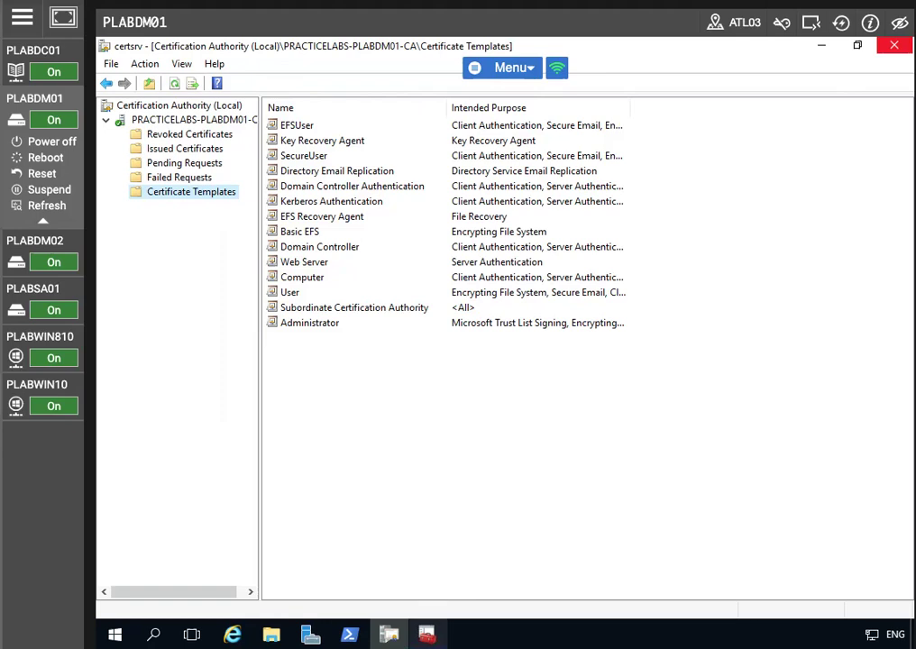
# - In Certificates - Current User > Personal > Certificates, start exporting the Administrator certificate
pyautogui.click(428, 634)
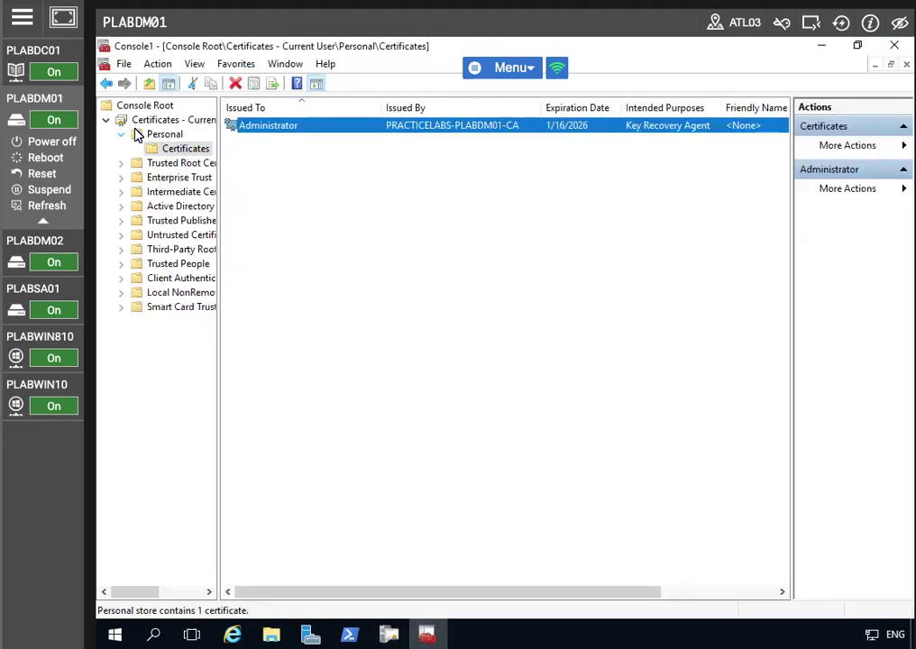
pyautogui.click(158, 123)
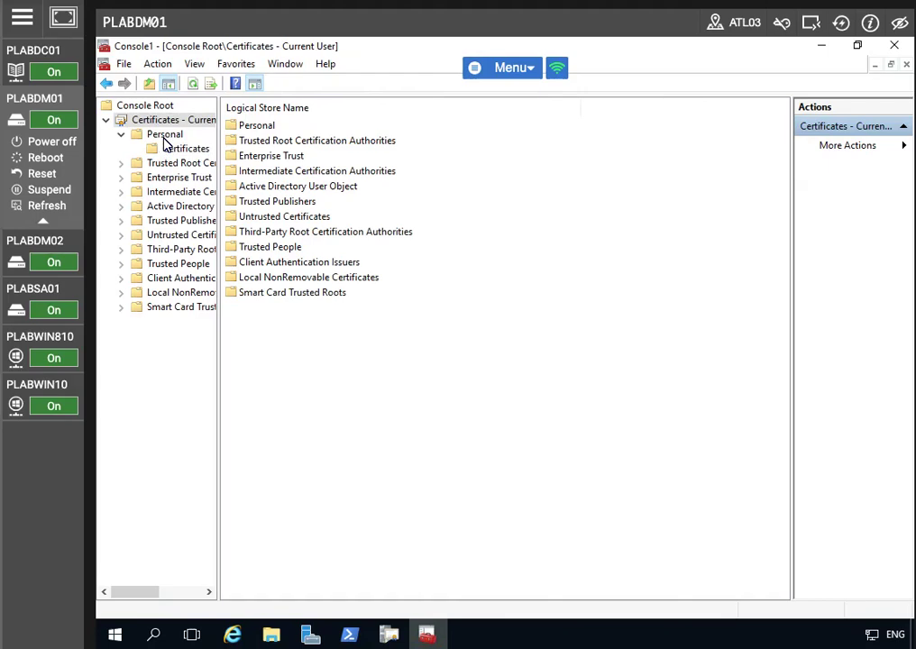
pyautogui.click(173, 149)
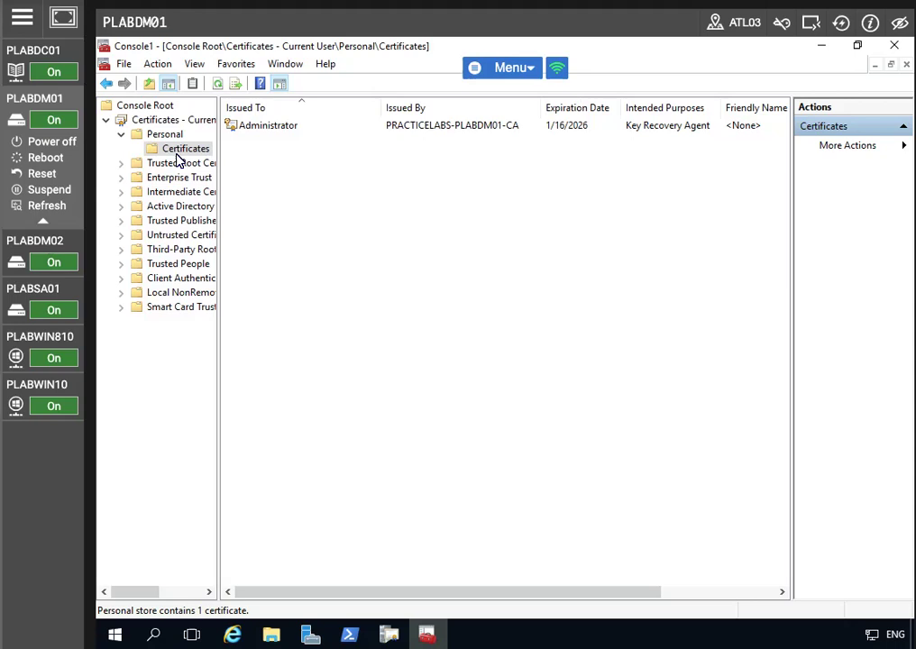
pyautogui.click(316, 127)
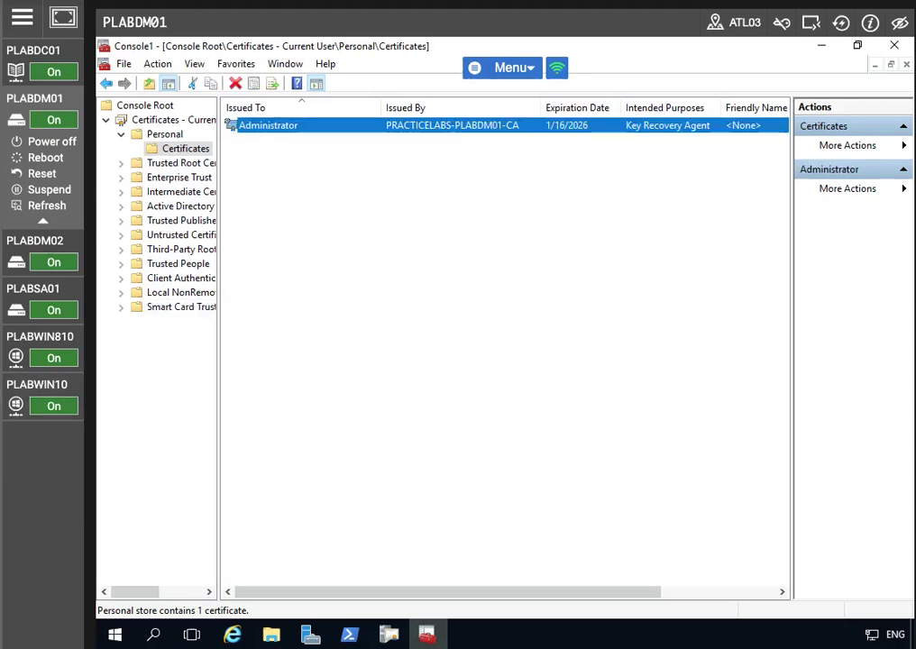
pyautogui.rightClick(291, 129)
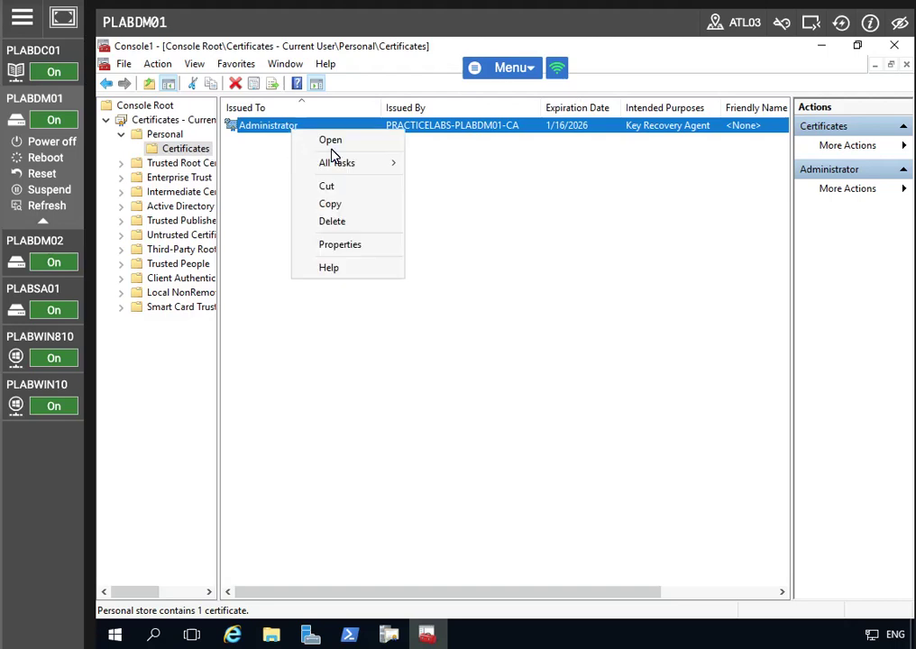
pyautogui.moveTo(336, 164)
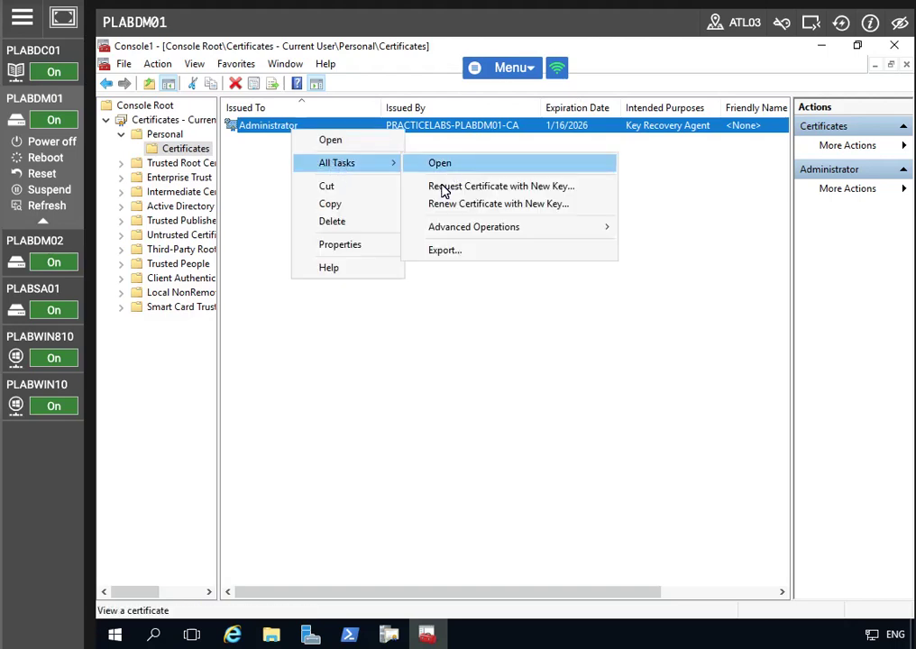
pyautogui.click(445, 252)
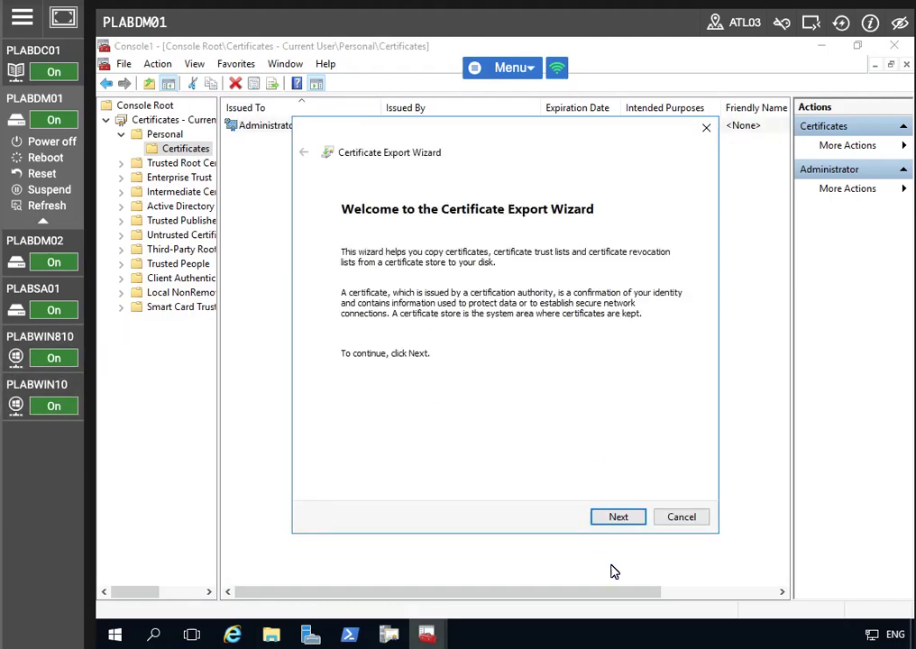
# - Export the Administrator KRA certificate with its private key as a password-protected PFX named c:\adminKRA
pyautogui.click(617, 521)
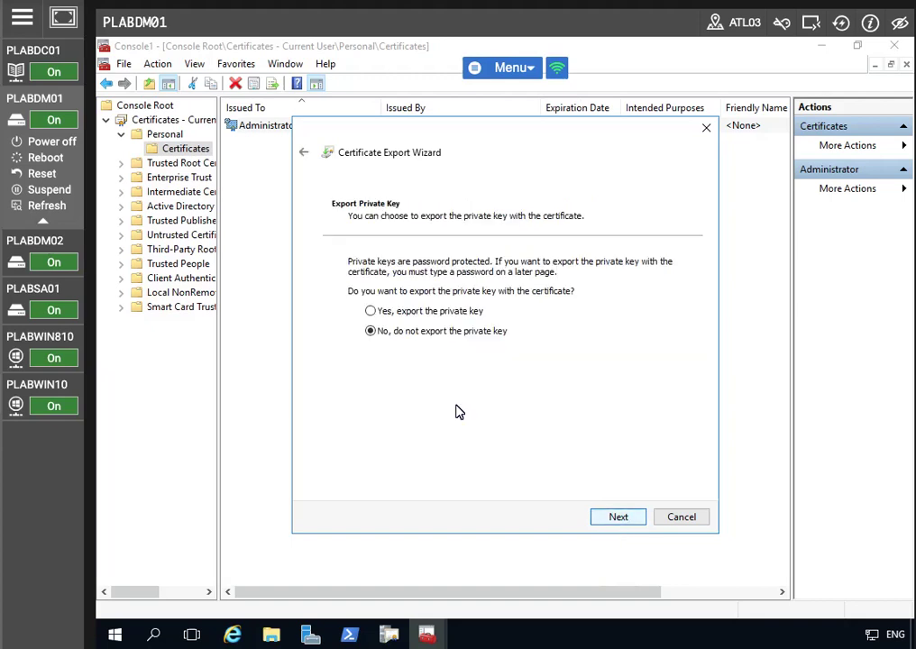
pyautogui.click(370, 310)
pyautogui.click(616, 519)
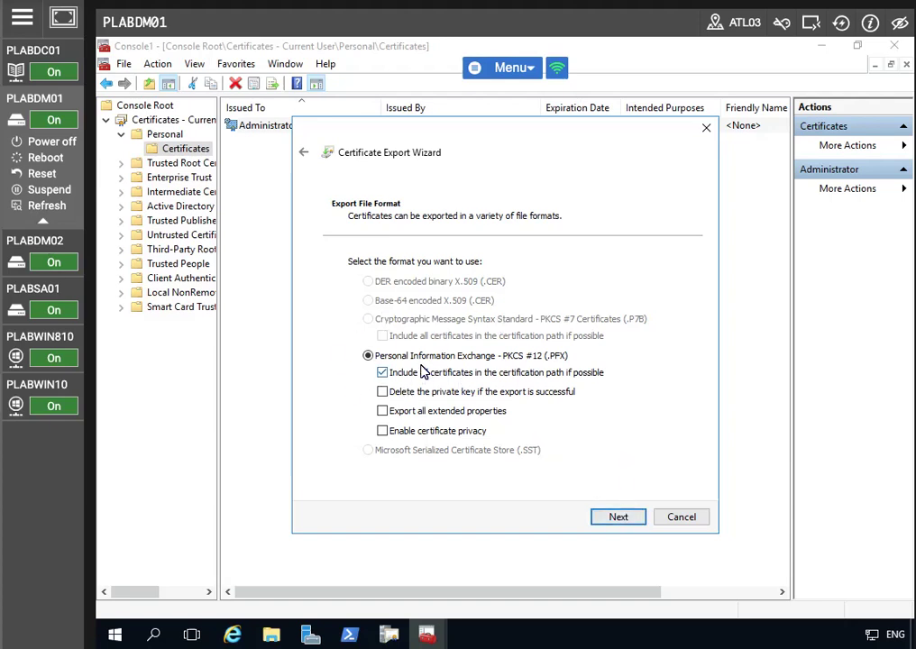
pyautogui.click(608, 516)
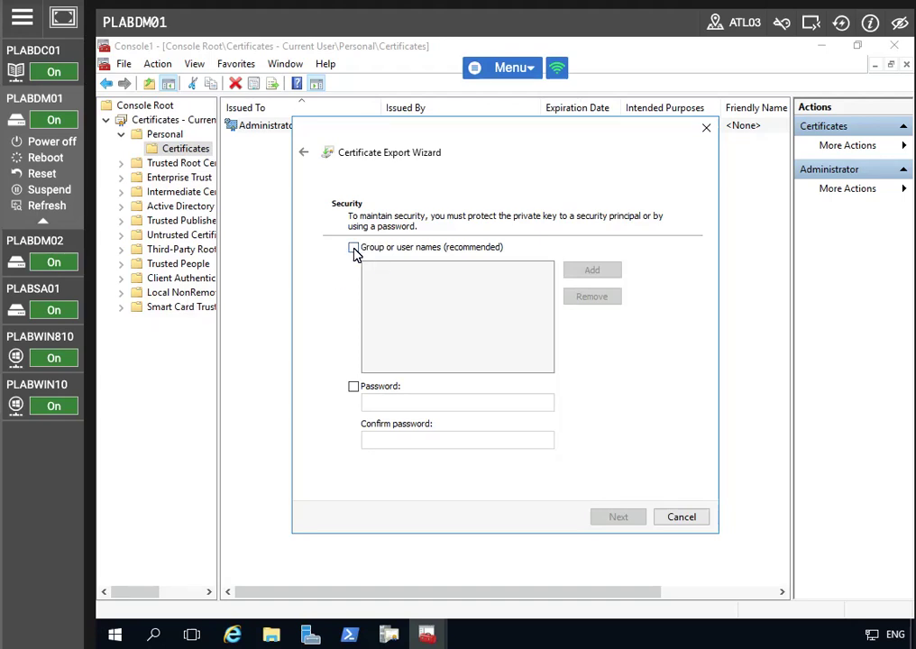
pyautogui.click(353, 386)
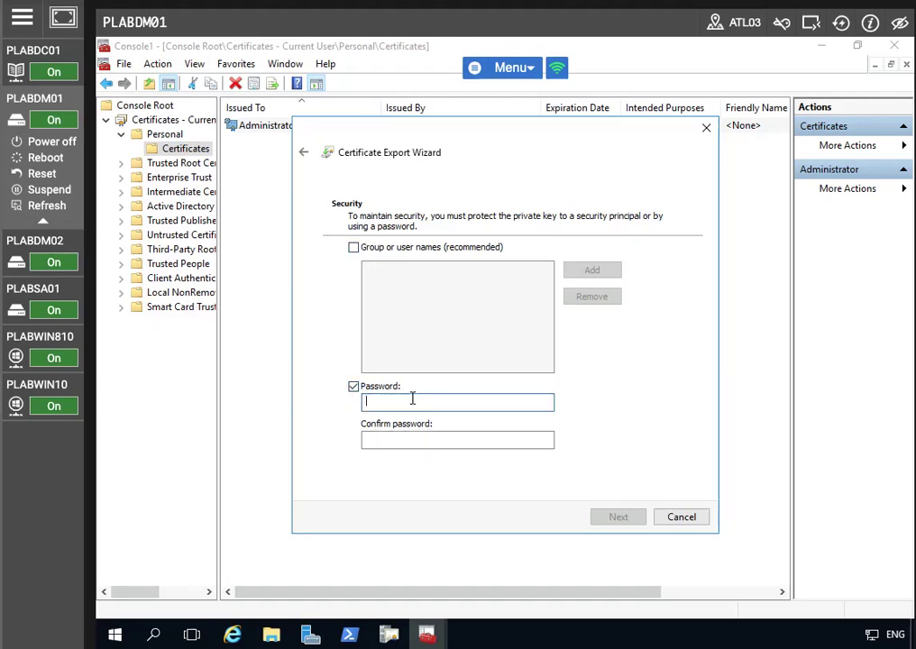
pyautogui.write('********')
pyautogui.press('Tab')
pyautogui.write('********')
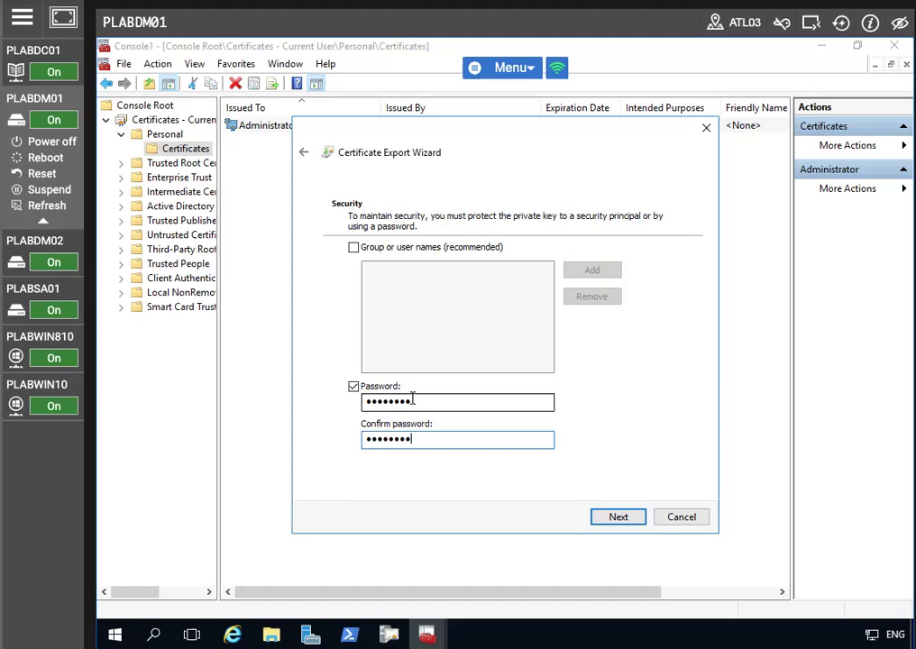
pyautogui.click(631, 512)
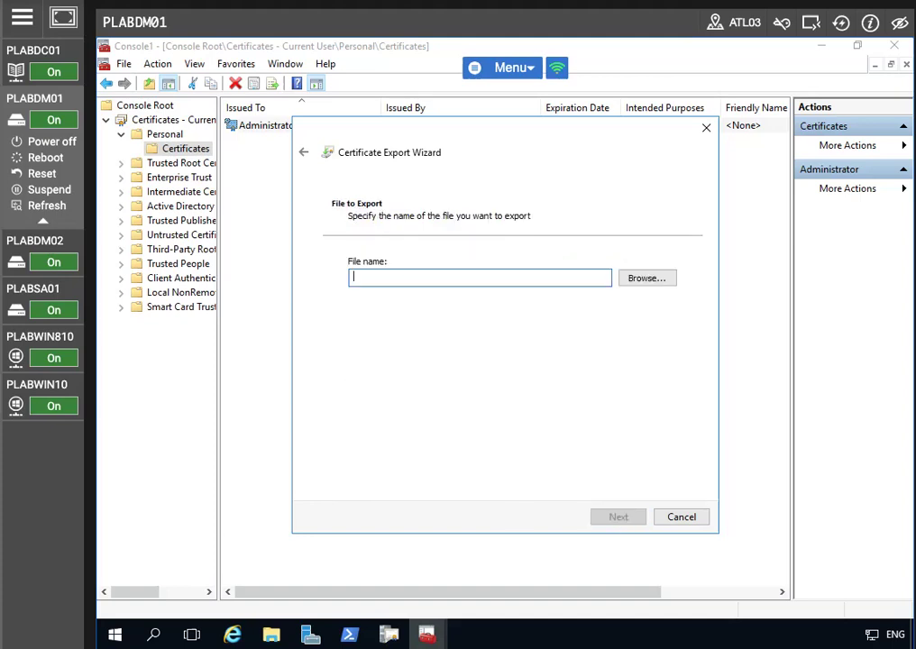
pyautogui.write('c:')
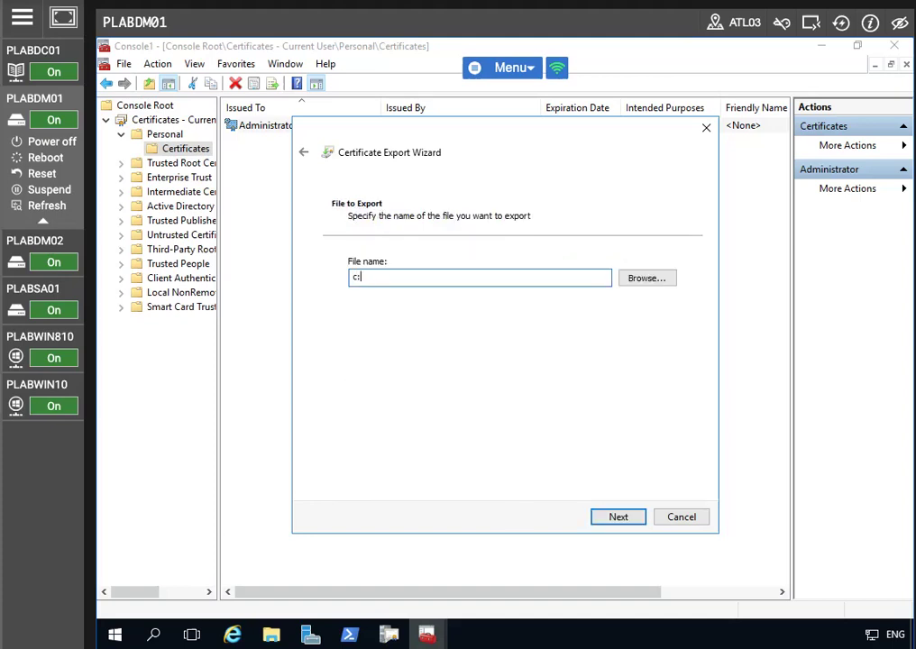
pyautogui.write('\\adminKRA')
pyautogui.click(622, 515)
pyautogui.click(619, 517)
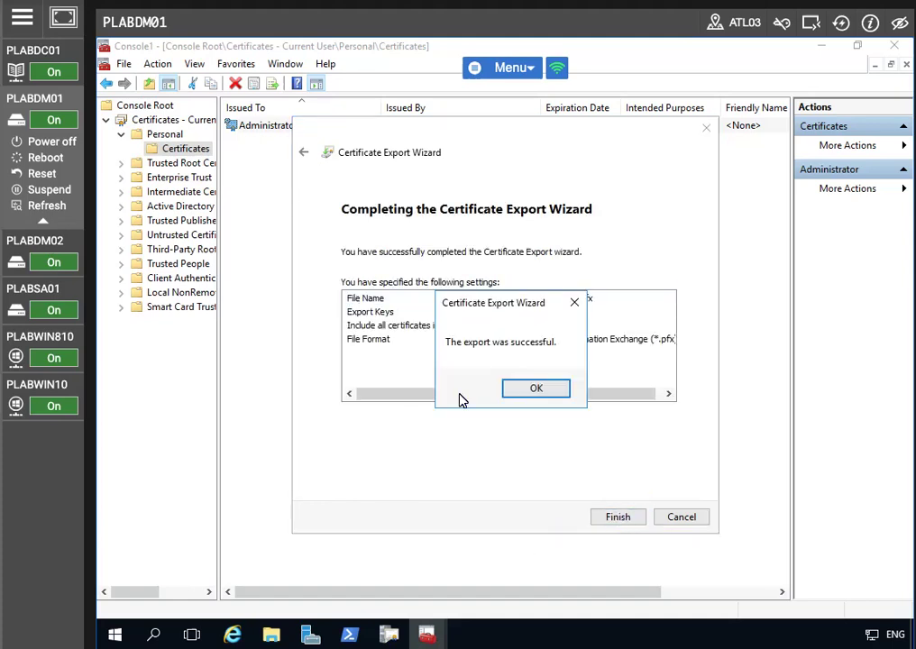
# - Dismiss the export success message and open the Personal Certificates node's context menu
pyautogui.click(515, 389)
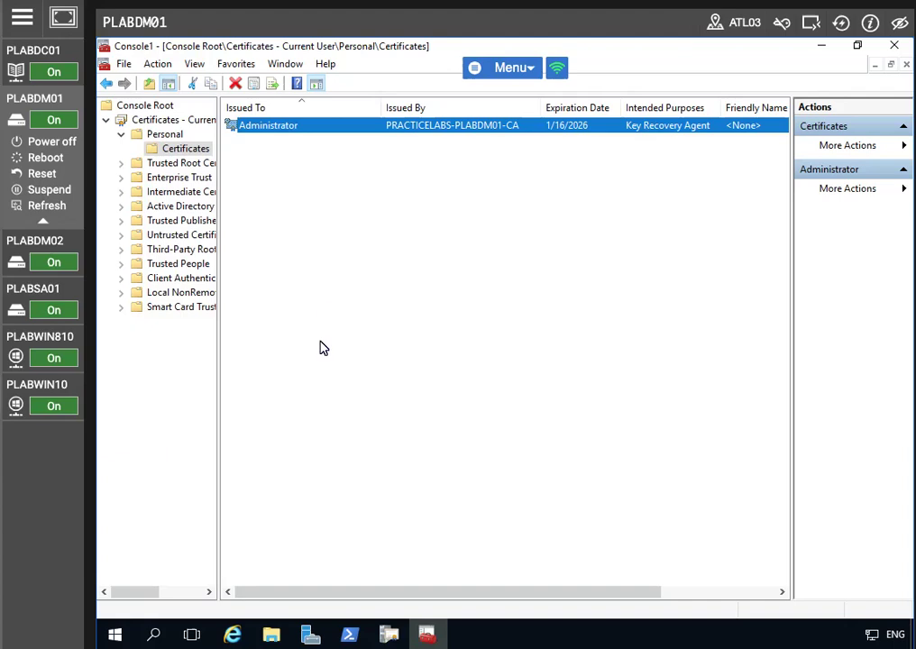
pyautogui.rightClick(189, 152)
# - Import C:\adminKRA.pfx with its password into the Personal store and acknowledge the success message
pyautogui.moveTo(223, 163)
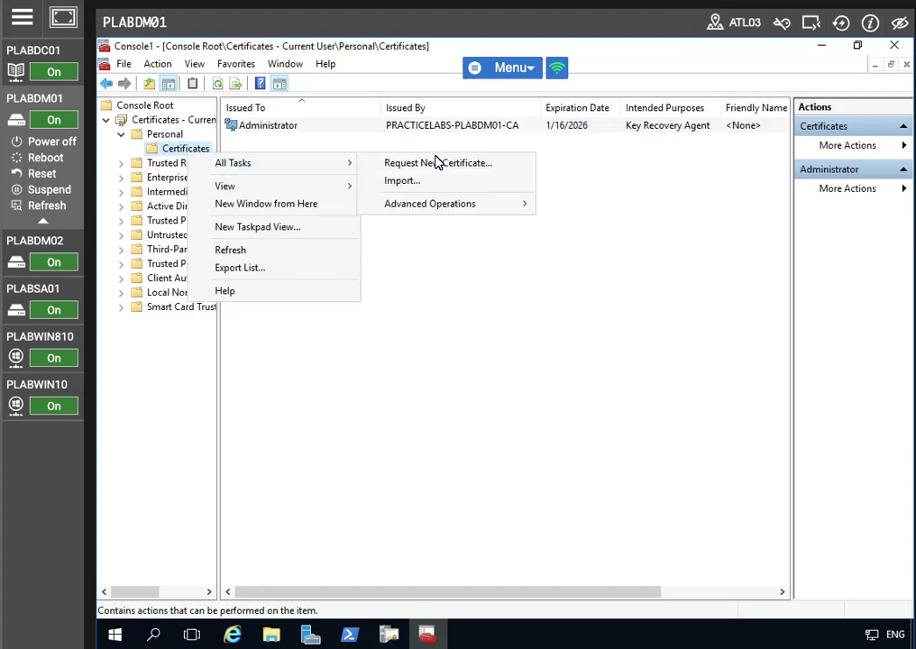
pyautogui.click(422, 184)
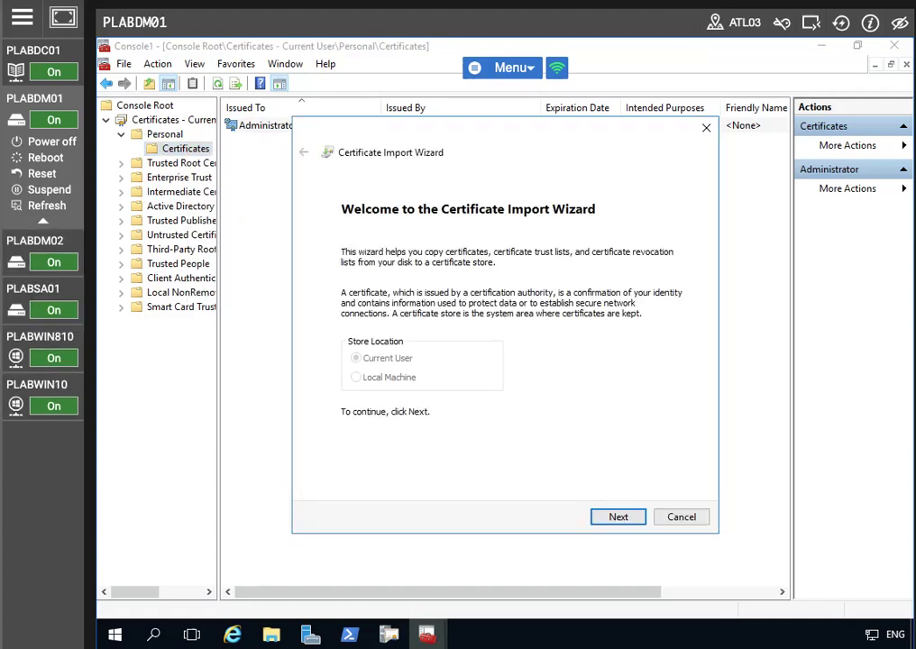
pyautogui.click(619, 516)
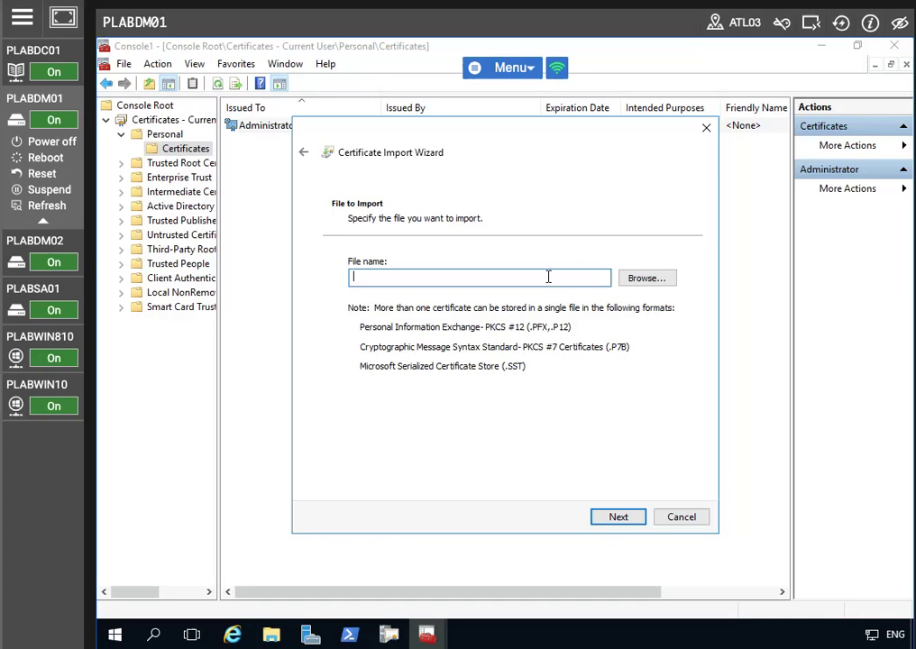
pyautogui.write('C:\\adminKRA.pfx')
pyautogui.click(635, 517)
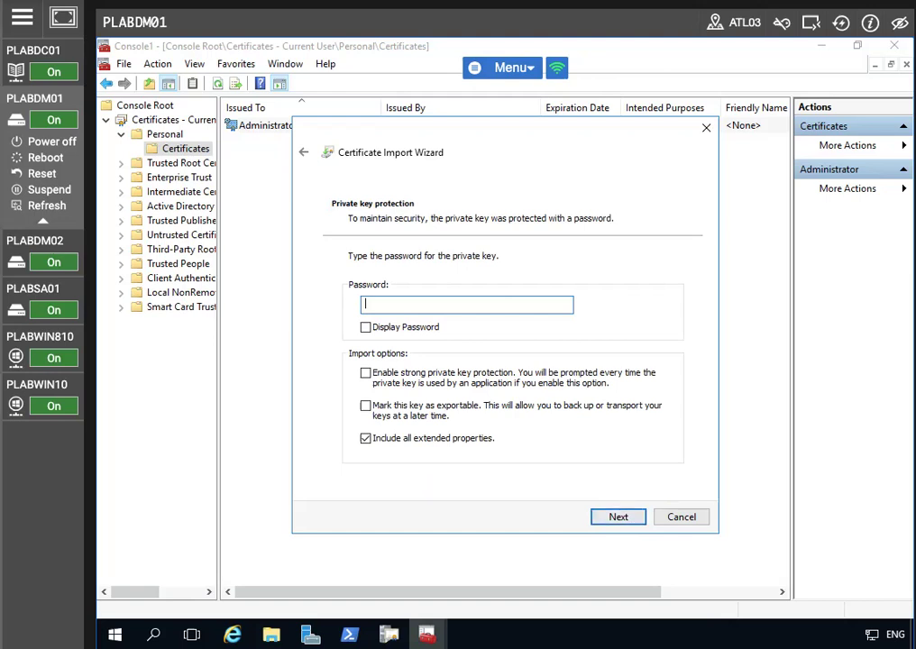
pyautogui.write('********')
pyautogui.click(616, 518)
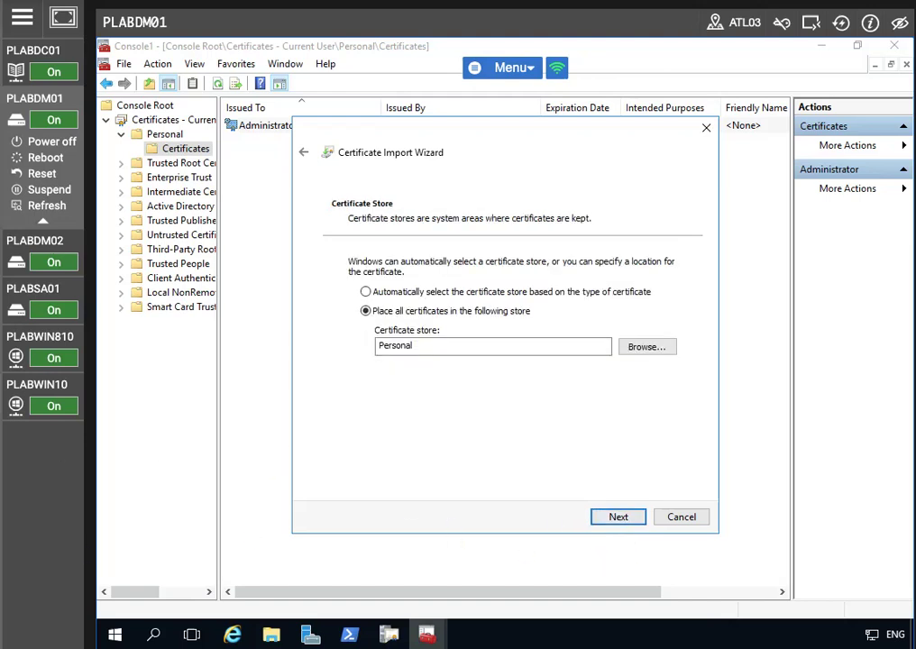
pyautogui.click(629, 523)
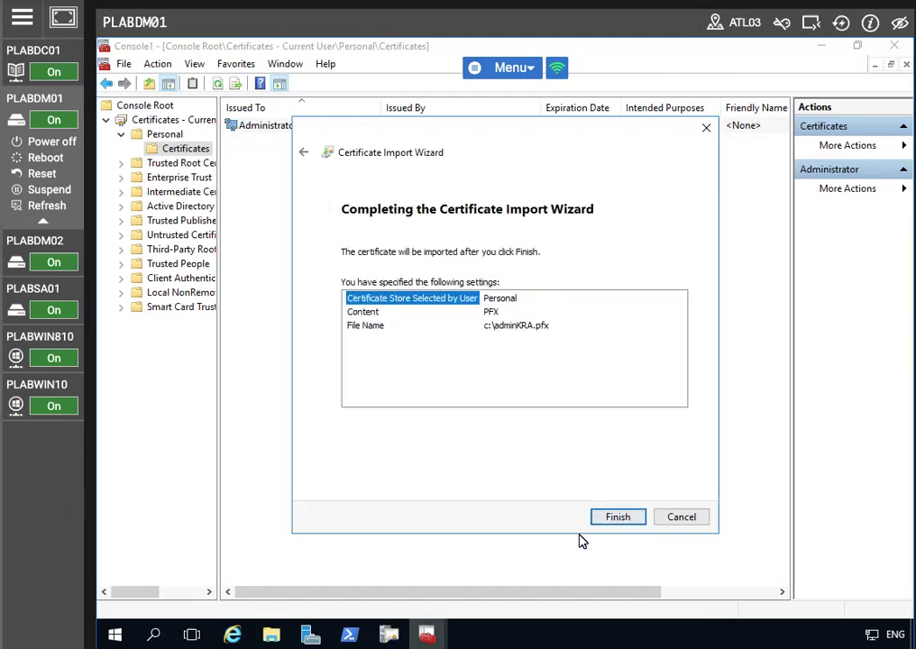
pyautogui.click(604, 521)
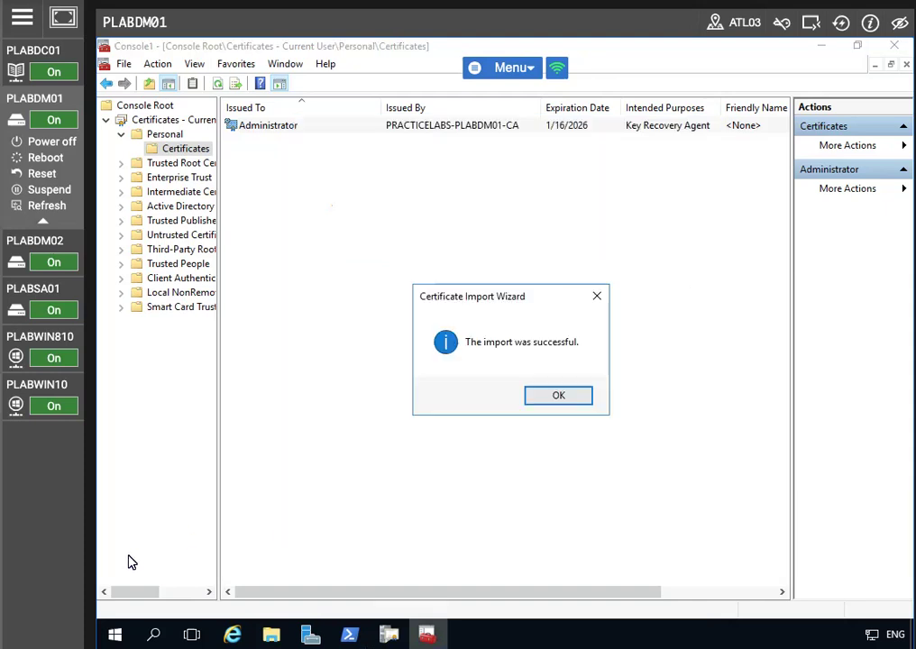
pyautogui.click(583, 398)
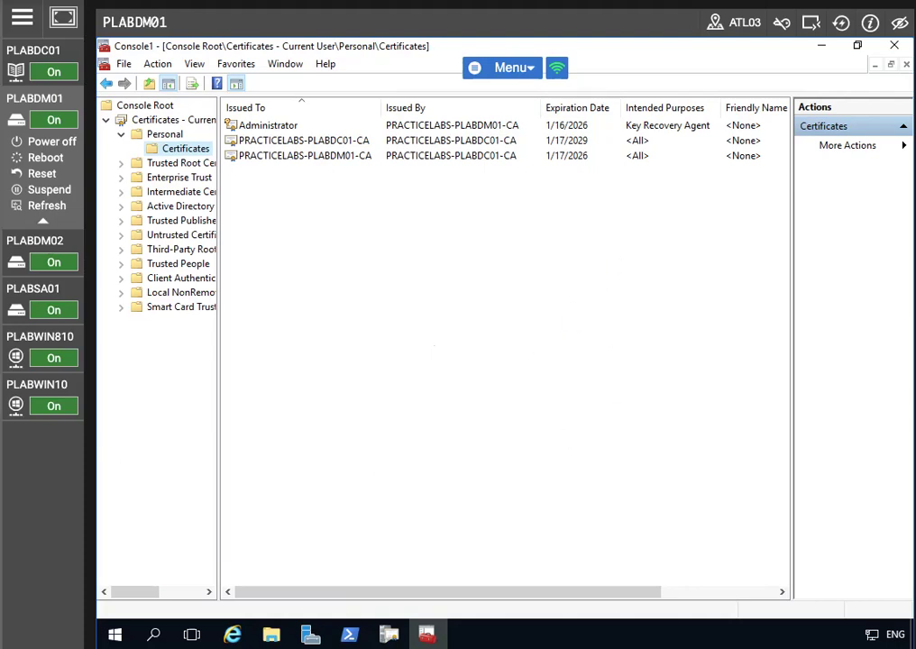
# - In certsrv Issued Certificates, select request 8, widen columns to read its requester, then minimize the console
pyautogui.click(389, 635)
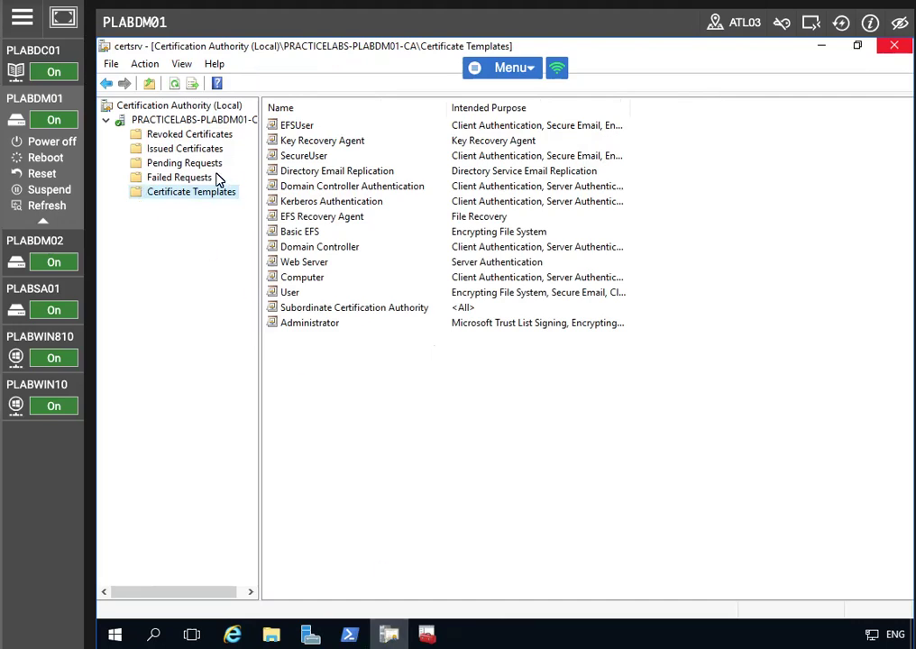
pyautogui.click(184, 150)
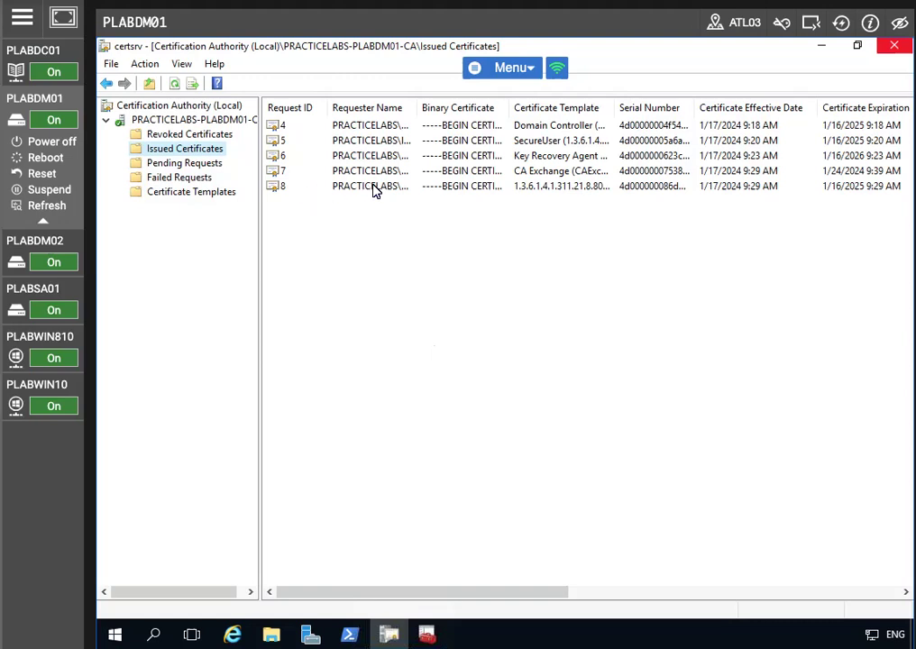
pyautogui.click(377, 187)
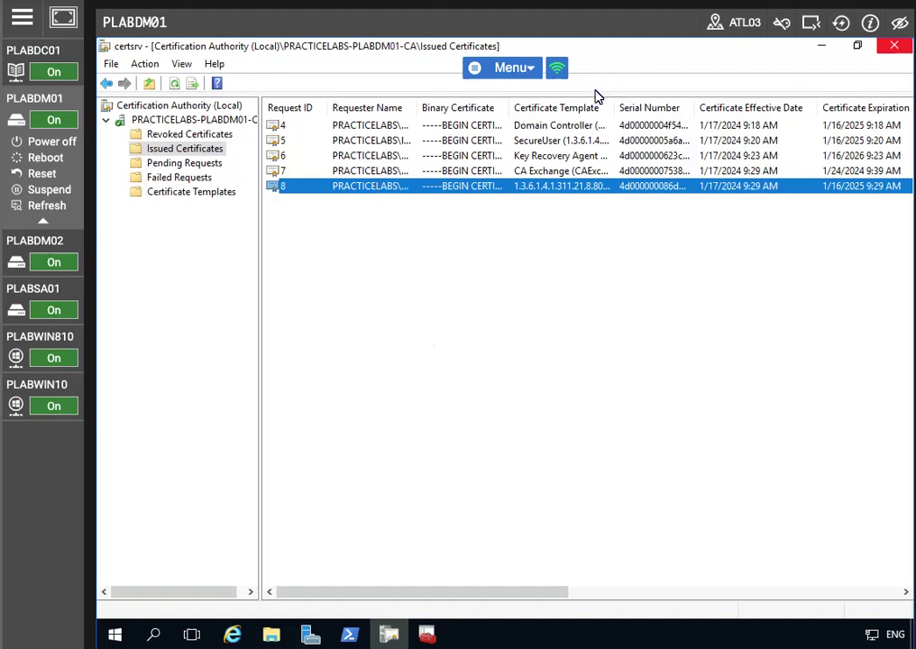
pyautogui.moveTo(508, 104); pyautogui.dragTo(567, 107)
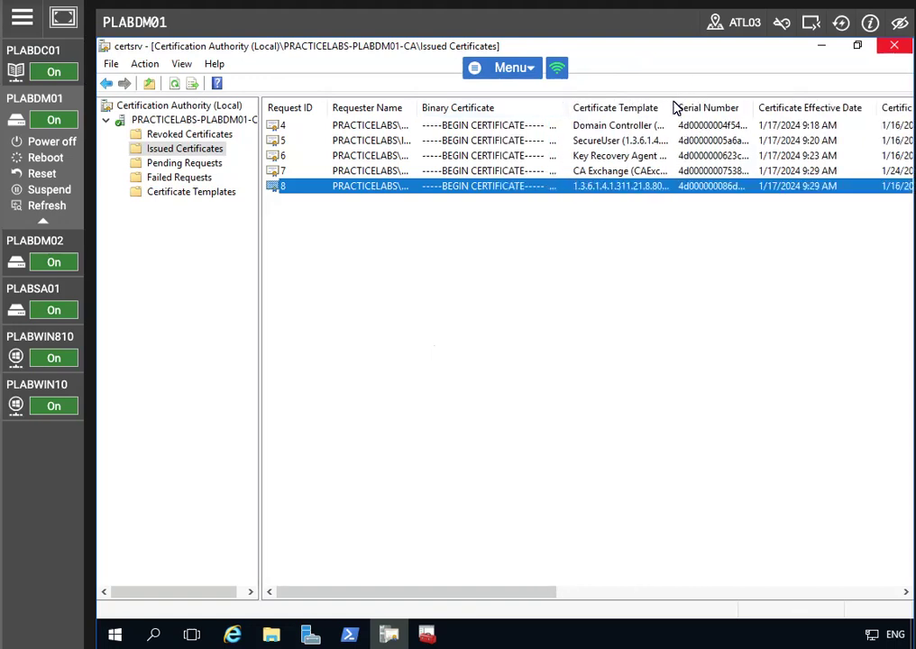
pyautogui.moveTo(671, 107); pyautogui.dragTo(712, 107)
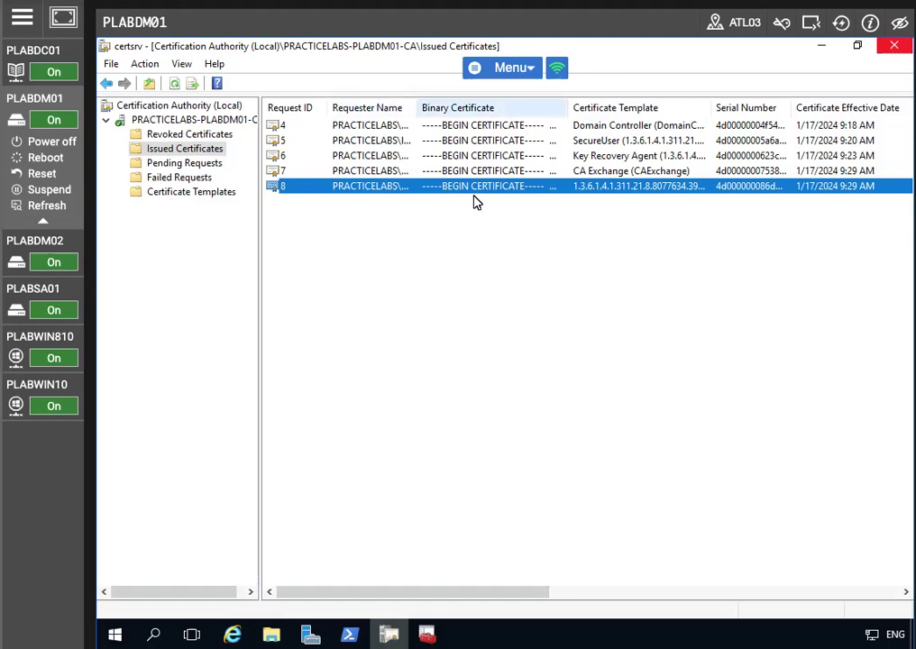
pyautogui.moveTo(414, 590); pyautogui.dragTo(731, 584)
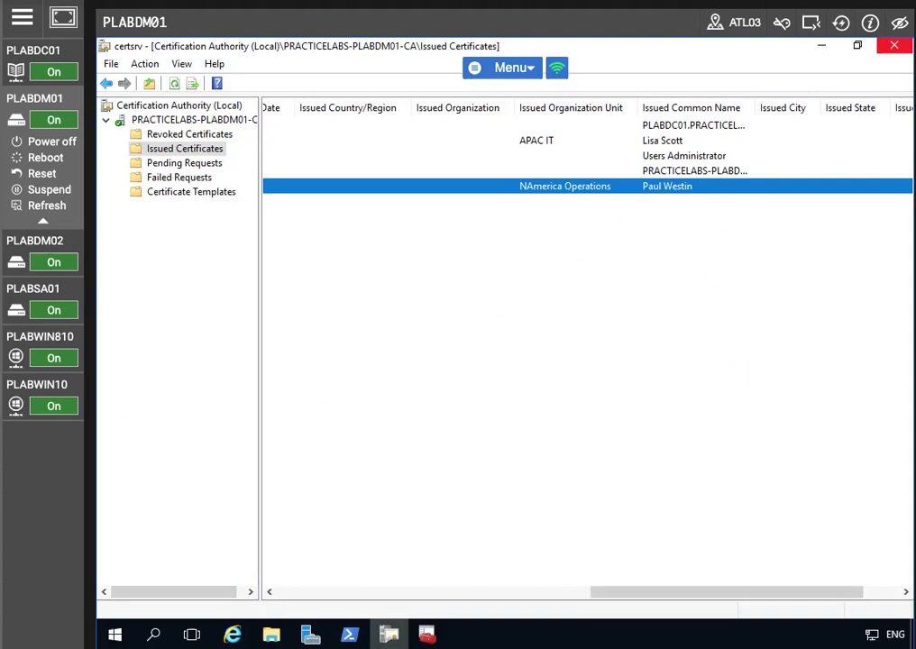
pyautogui.click(823, 46)
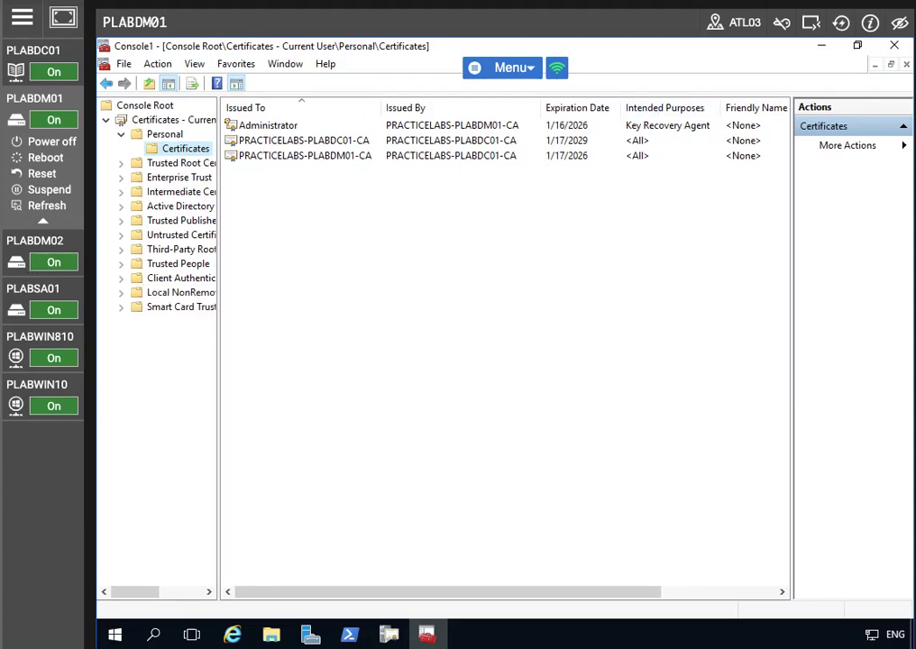
# - In an administrator Command Prompt, run certutil -getkey for the domain user's account into outputblob
pyautogui.rightClick(114, 635)
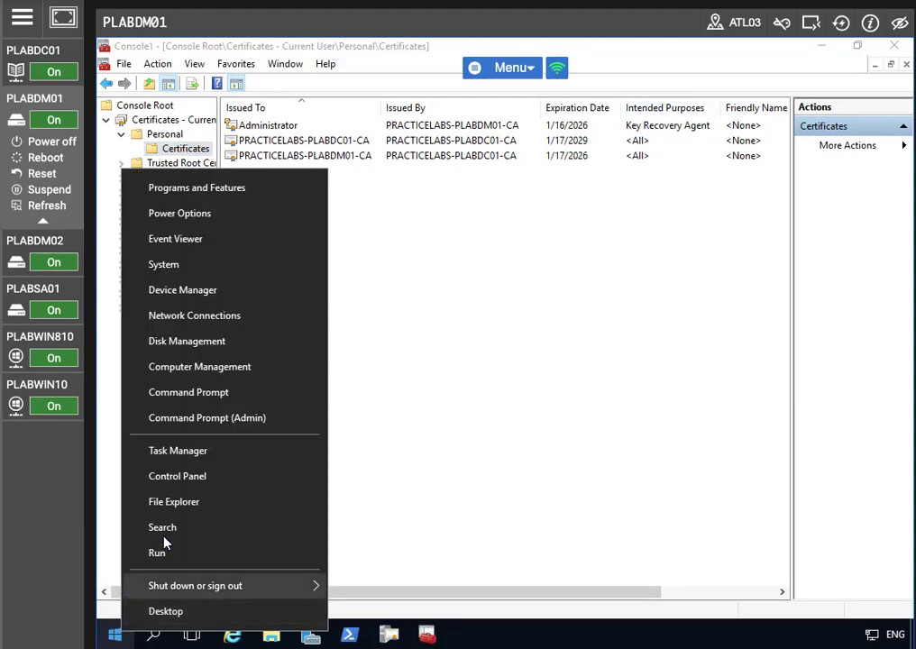
pyautogui.click(189, 418)
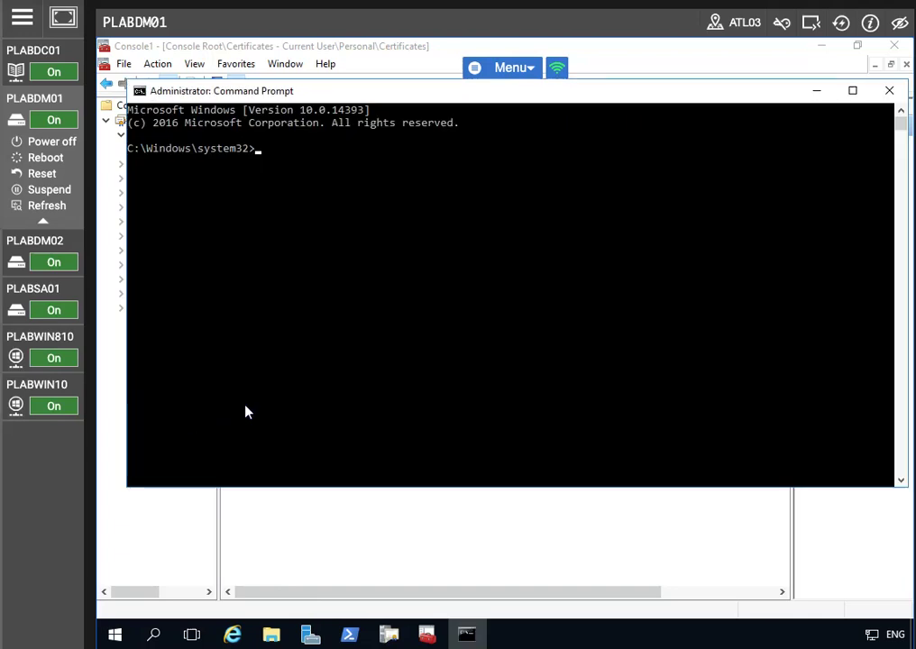
pyautogui.write('certutil -')
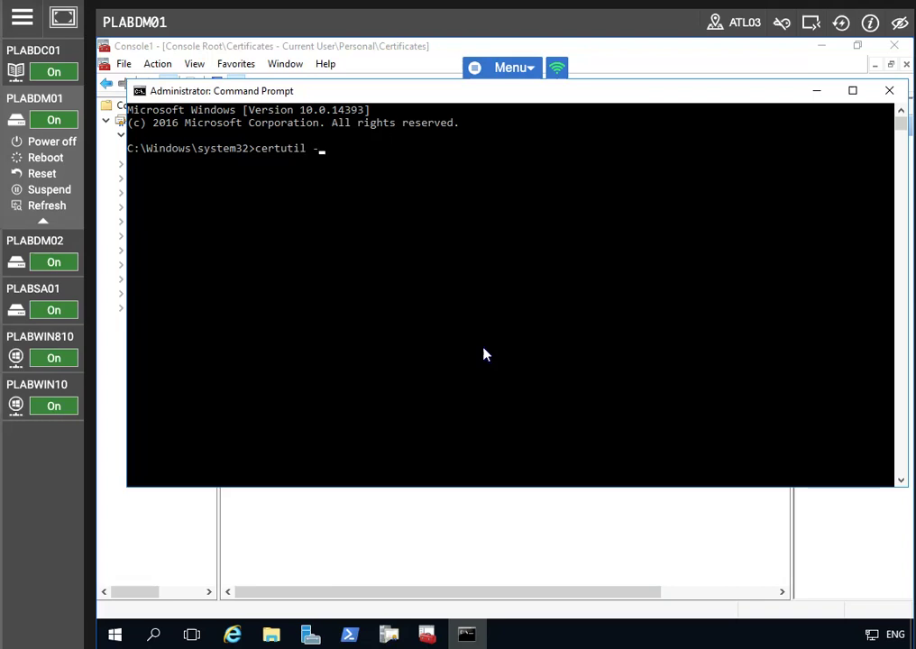
pyautogui.write('getkey PRACTICE')
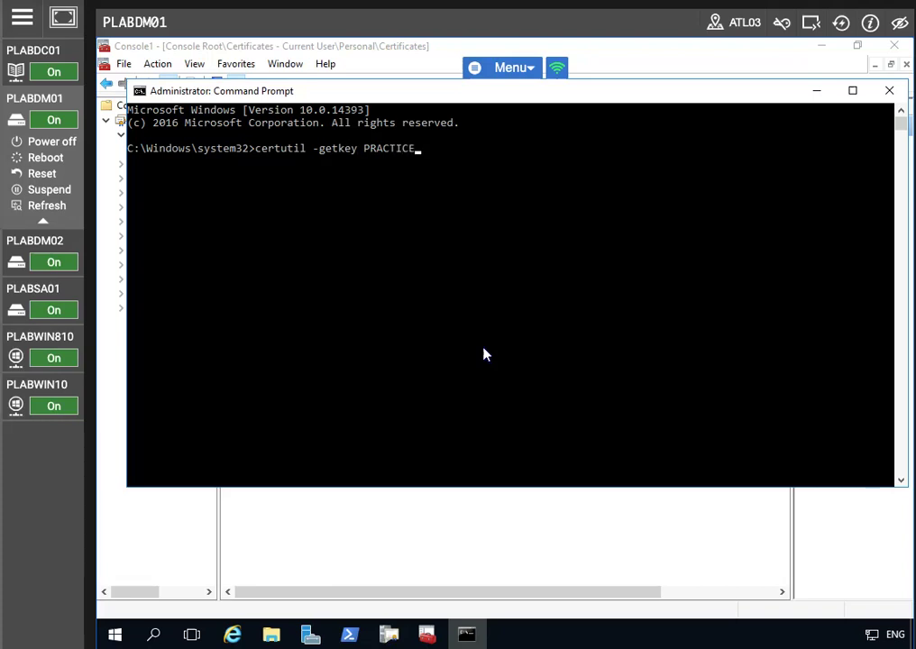
pyautogui.write('LABS\\')
pyautogui.write('opau')
pyautogui.press('BackSpace')
pyautogui.press('BackSpace')
pyautogui.press('BackSpace')
pyautogui.press('BackSpace')
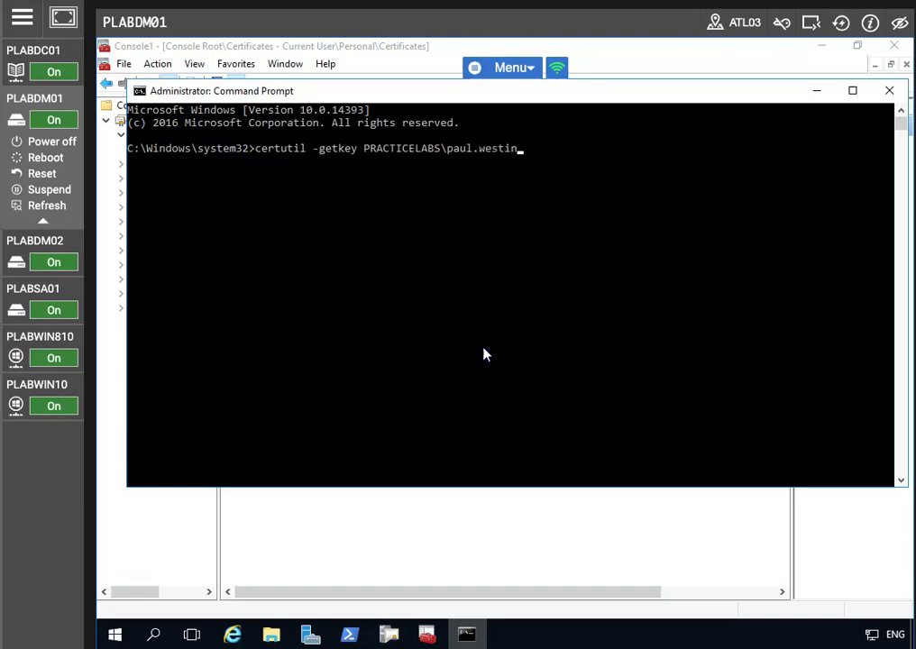
pyautogui.write(' outputblob')
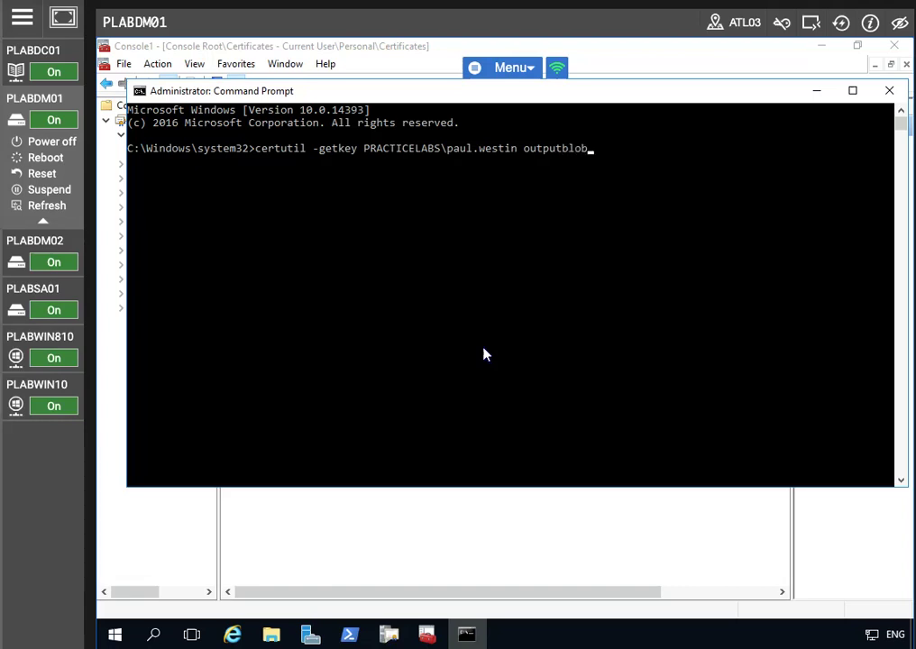
pyautogui.press('Return')
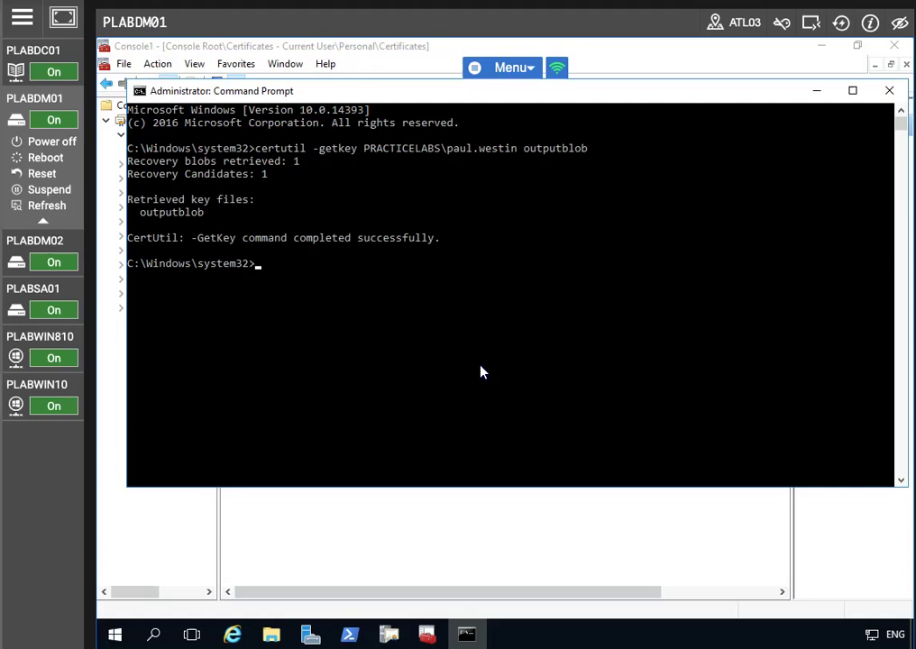
# - Recall the previous certutil command, positioned at its end to add a .pfx file argument
pyautogui.press('Up')
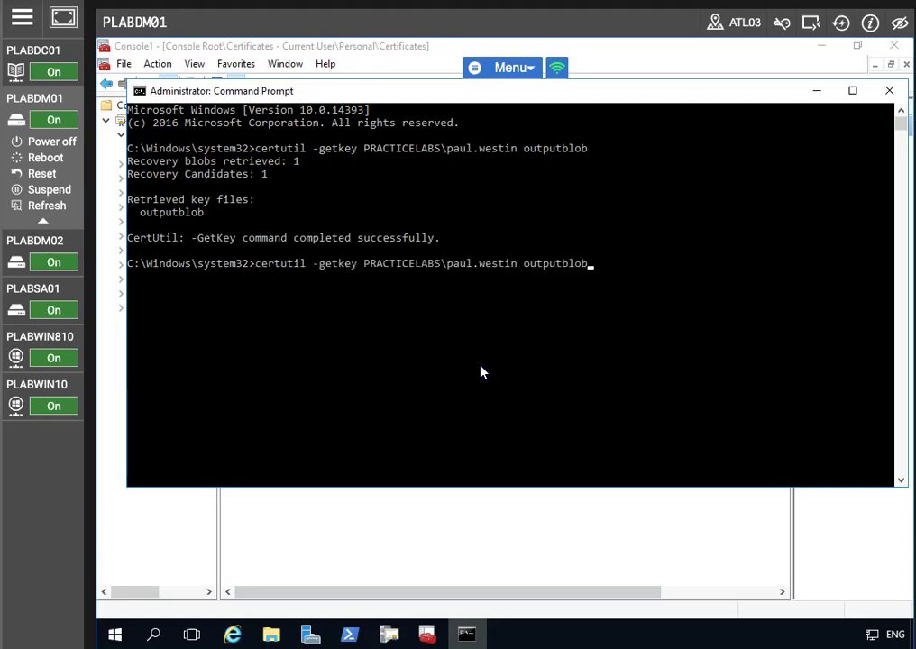
pyautogui.press('Left')
pyautogui.press('Left')
pyautogui.press('Left')
pyautogui.press('Left')
pyautogui.press('End')
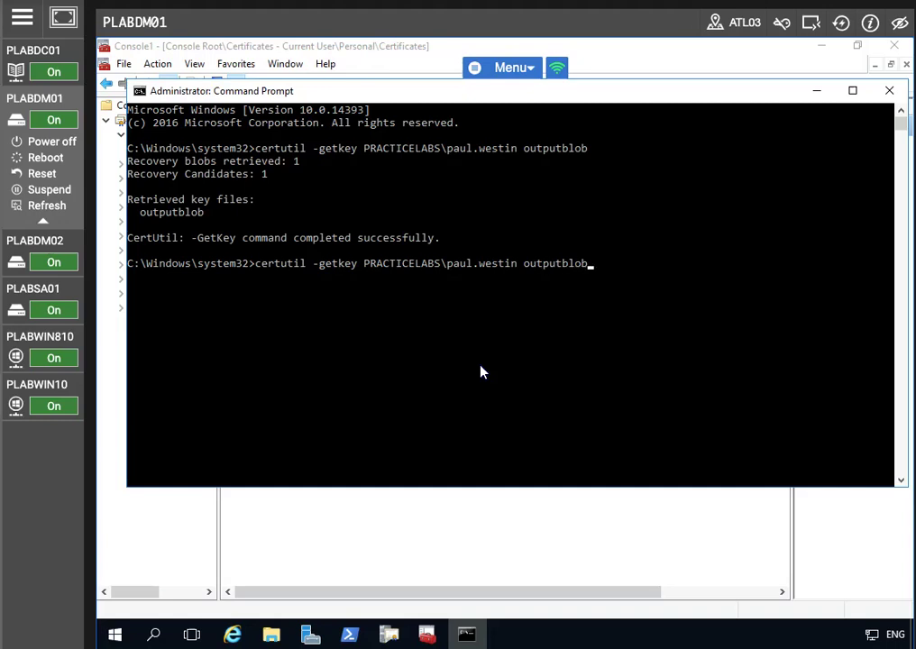
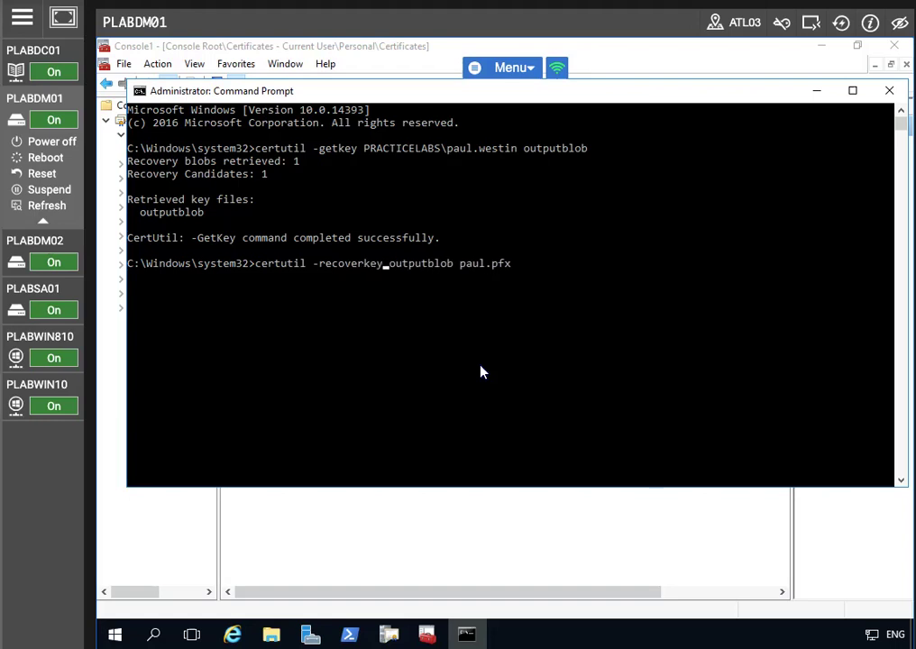
# - Run certutil -recoverkey outputblob paul.pfx, then enter and confirm a new PFX password
pyautogui.press('Return')
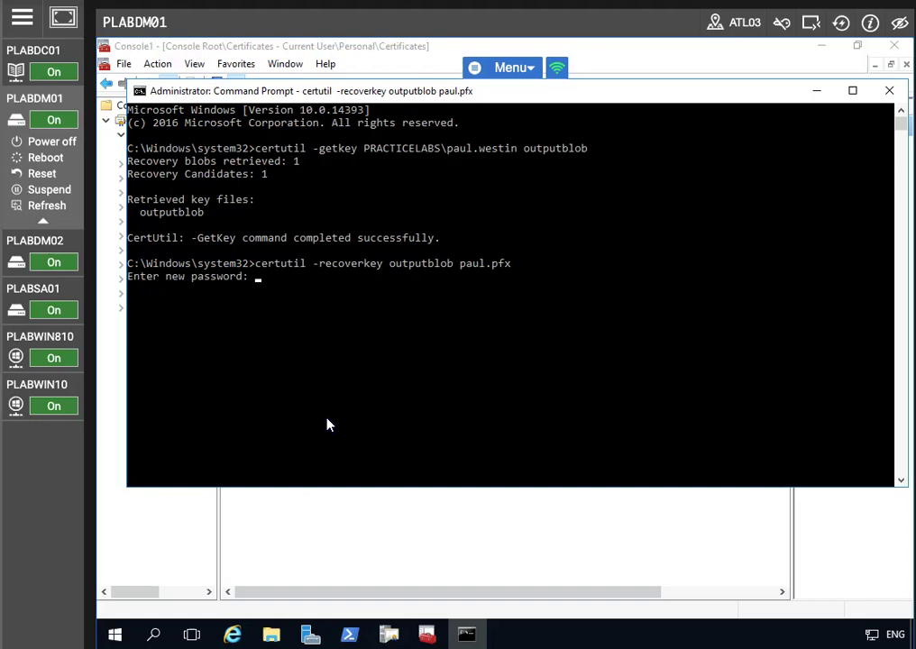
pyautogui.press('Return')
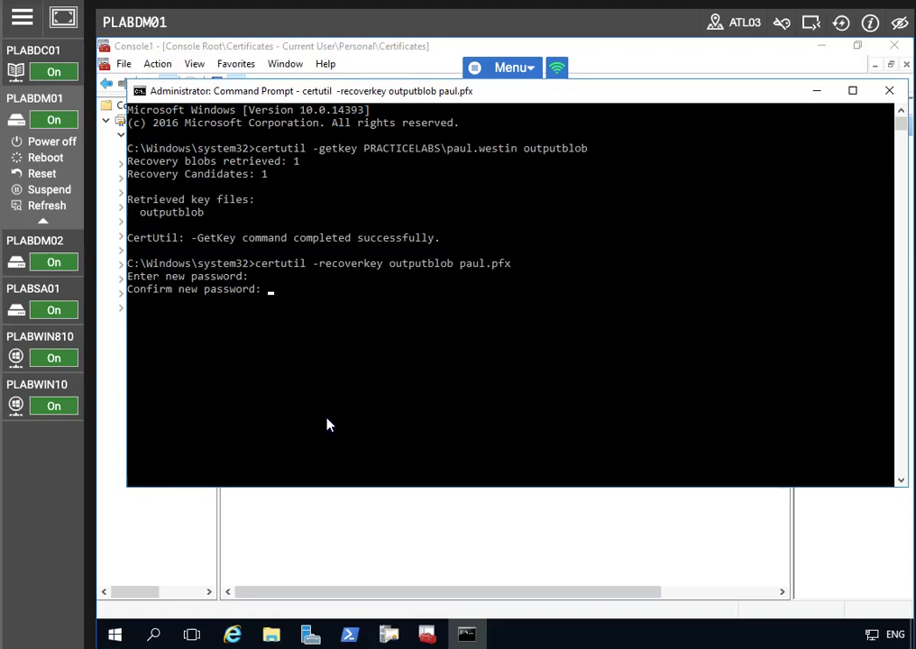
pyautogui.press('Return')
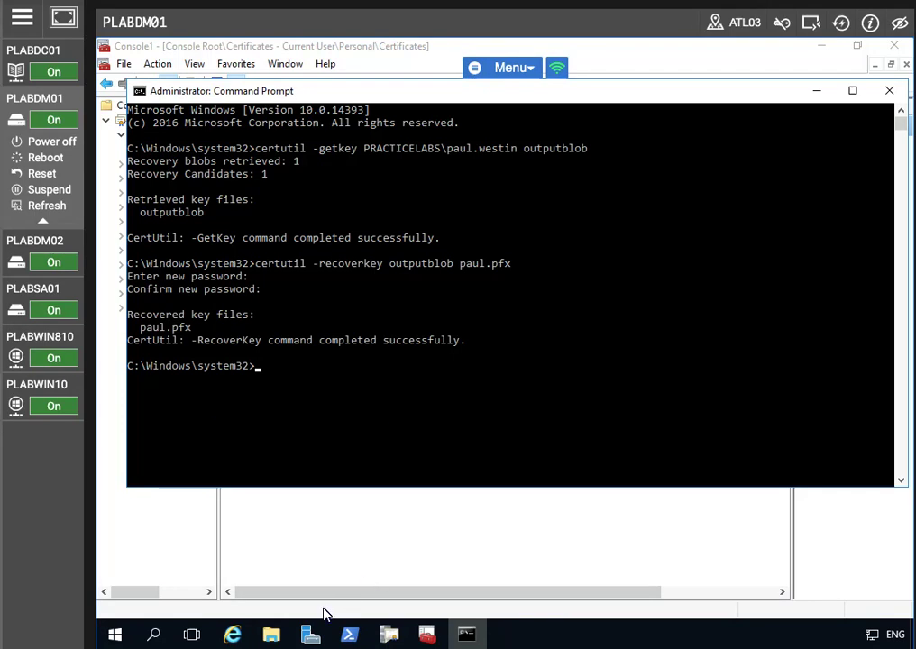
# - Browse in File Explorer to the C:\Windows\System32 folder
pyautogui.click(272, 635)
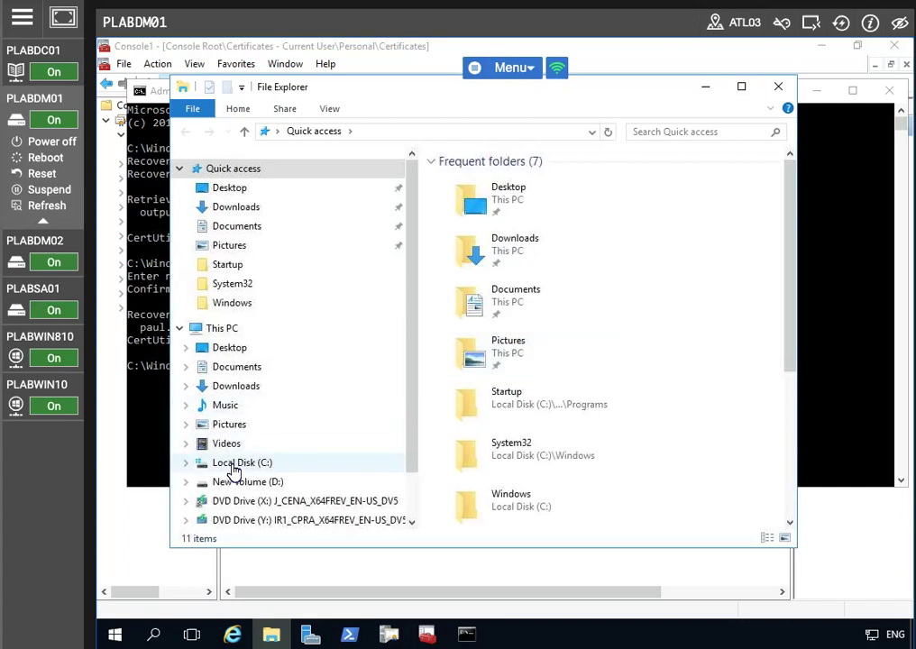
pyautogui.click(236, 465)
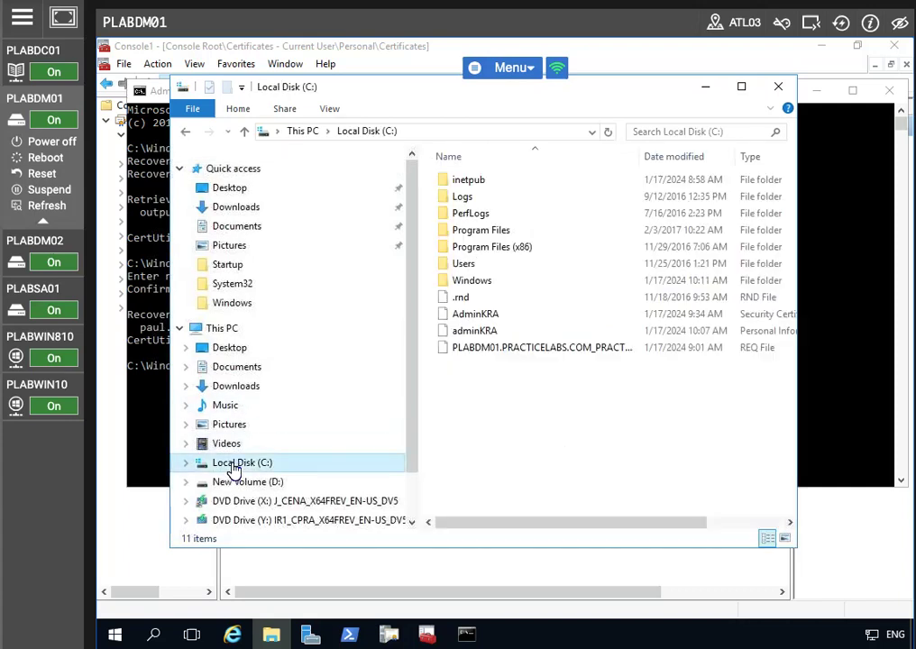
pyautogui.doubleClick(491, 280)
pyautogui.scroll(-11, 557, 339)
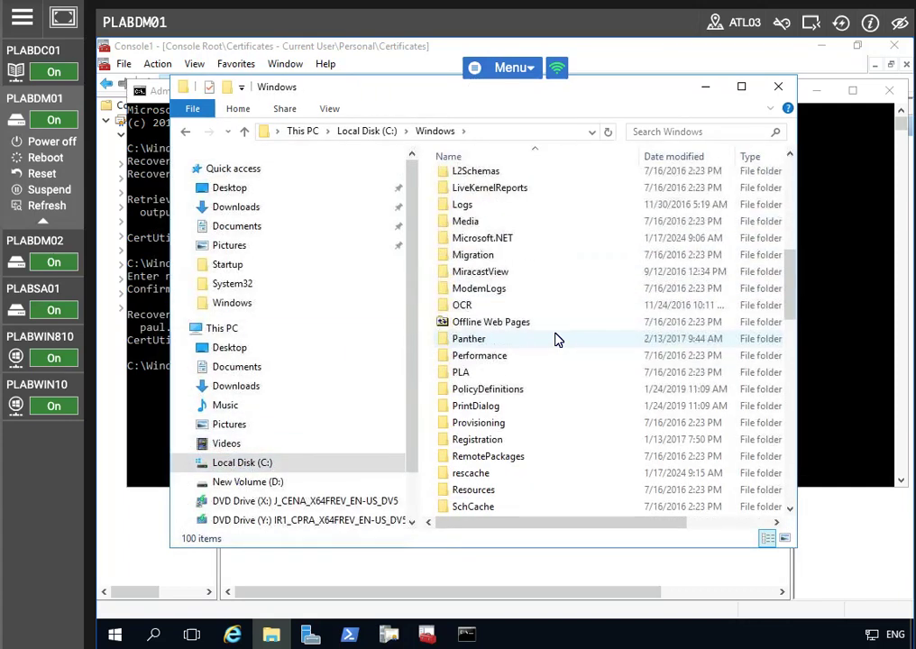
pyautogui.scroll(-2, 503, 436)
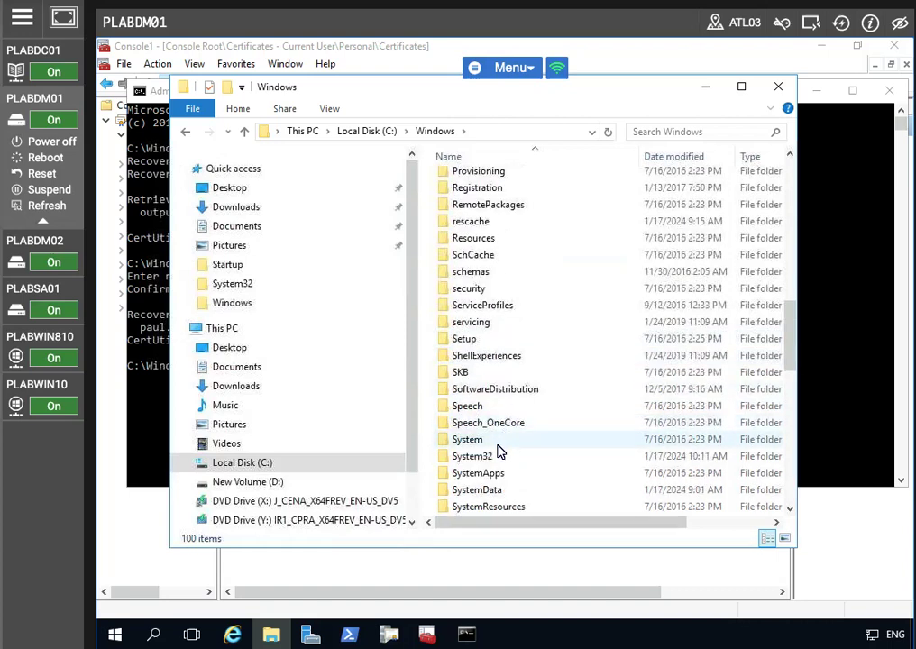
pyautogui.doubleClick(491, 456)
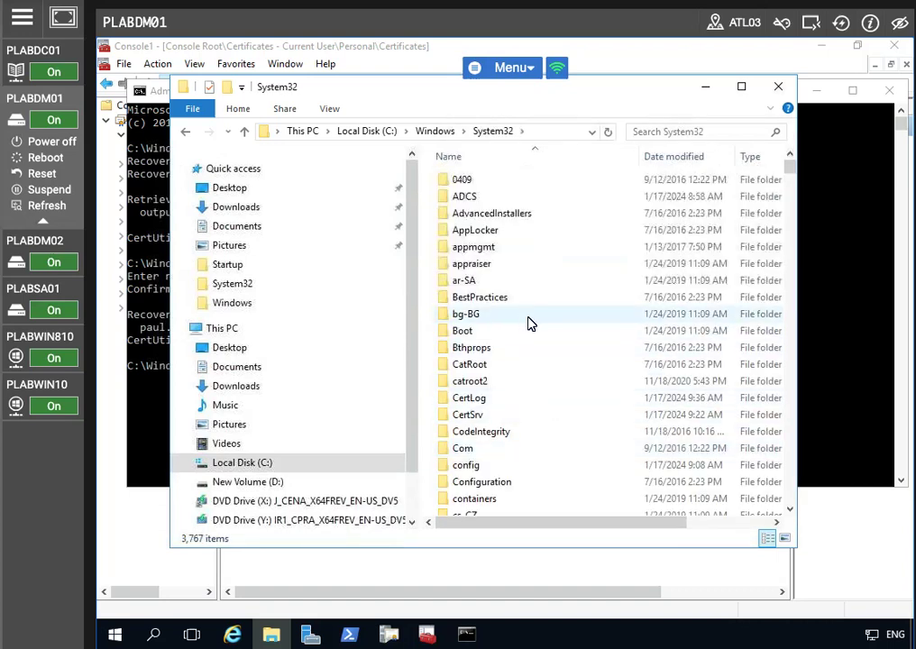
pyautogui.scroll(-6, 572, 361)
pyautogui.scroll(-6, 561, 386)
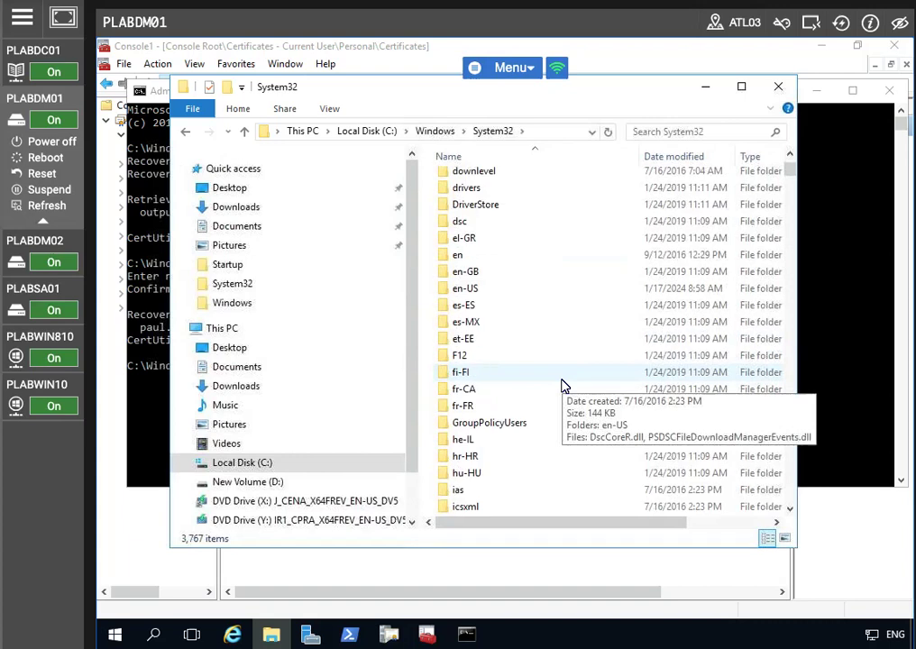
# - Maximize the window, sort System32 by Name descending, and jump to the paul file
pyautogui.click(742, 87)
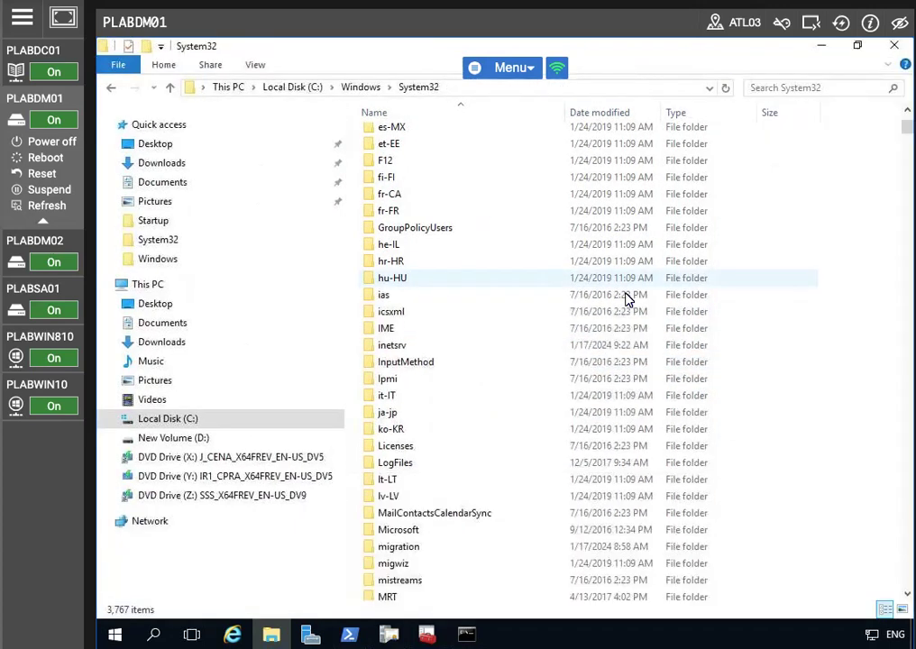
pyautogui.scroll(-4, 487, 397)
pyautogui.scroll(-3, 476, 434)
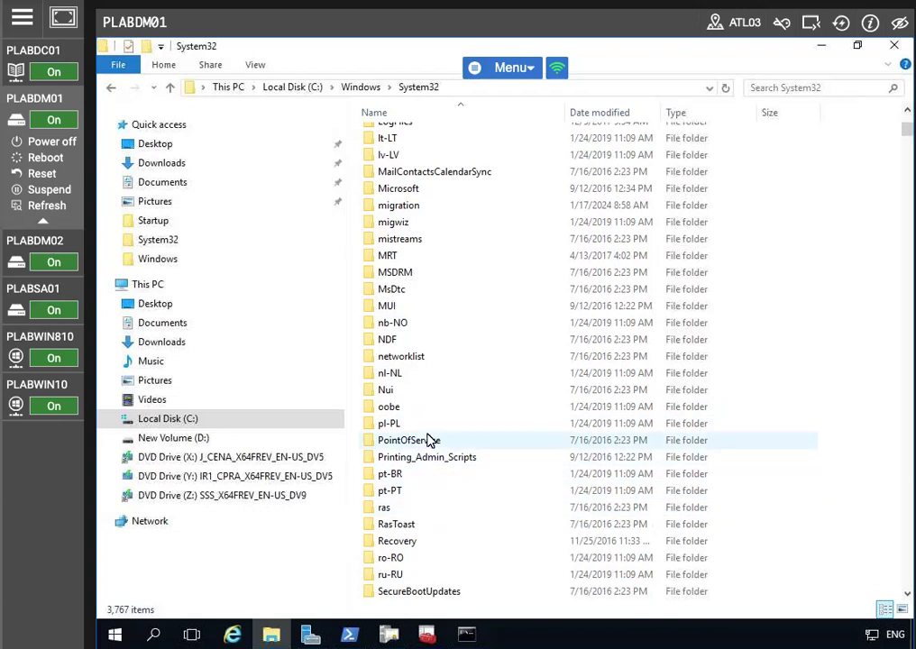
pyautogui.scroll(-9, 433, 451)
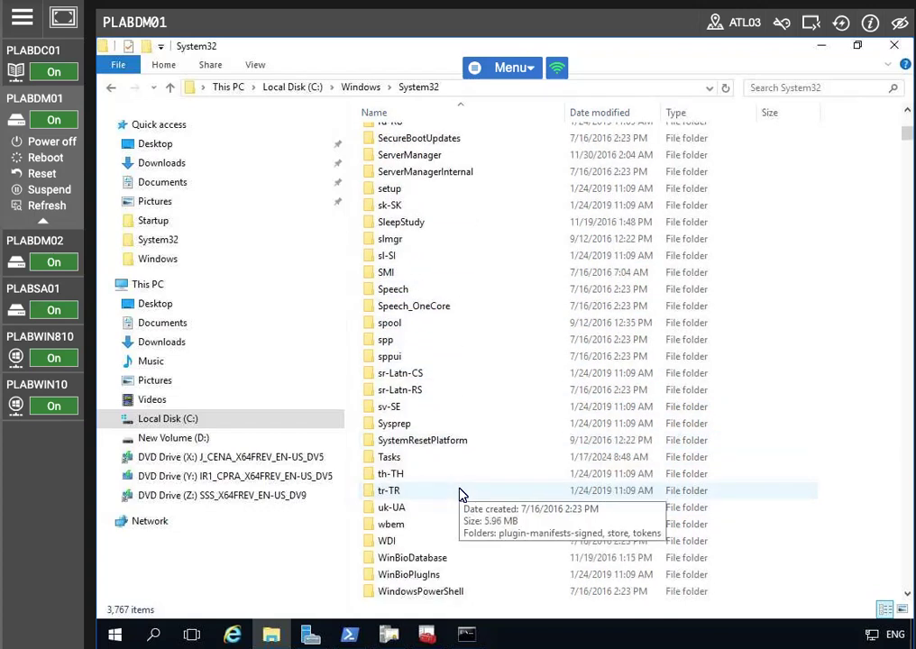
pyautogui.scroll(-16, 460, 494)
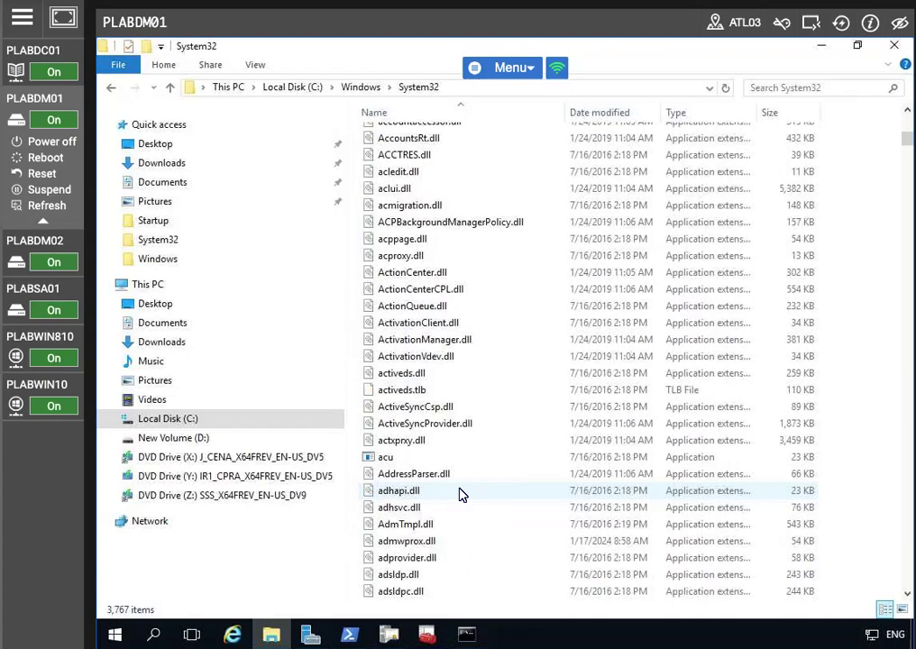
pyautogui.scroll(-20, 460, 494)
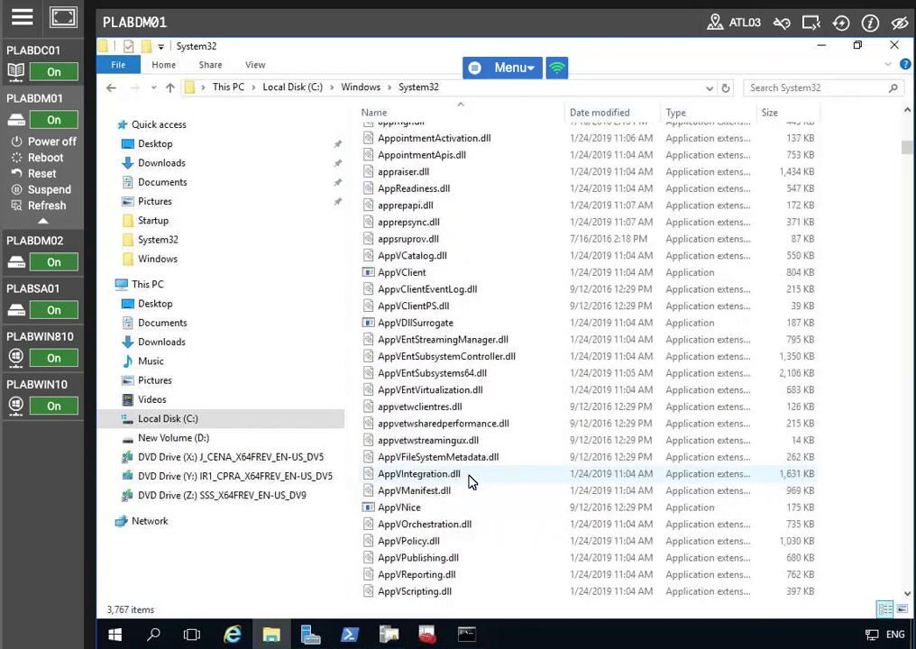
pyautogui.scroll(-20, 469, 482)
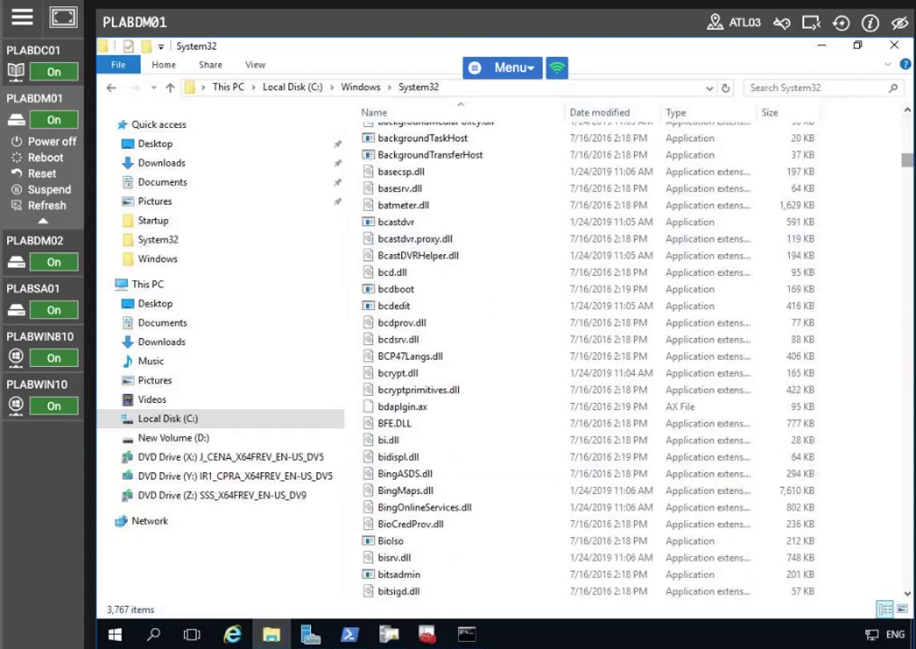
pyautogui.click(406, 110)
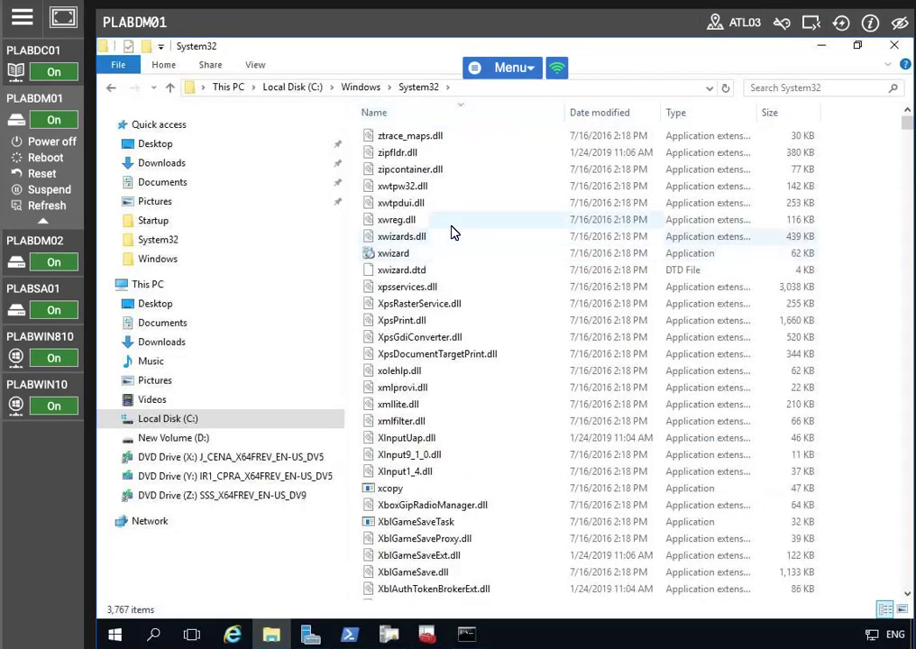
pyautogui.scroll(-20, 454, 252)
pyautogui.scroll(-20, 454, 255)
pyautogui.scroll(-20, 455, 255)
pyautogui.scroll(-20, 454, 253)
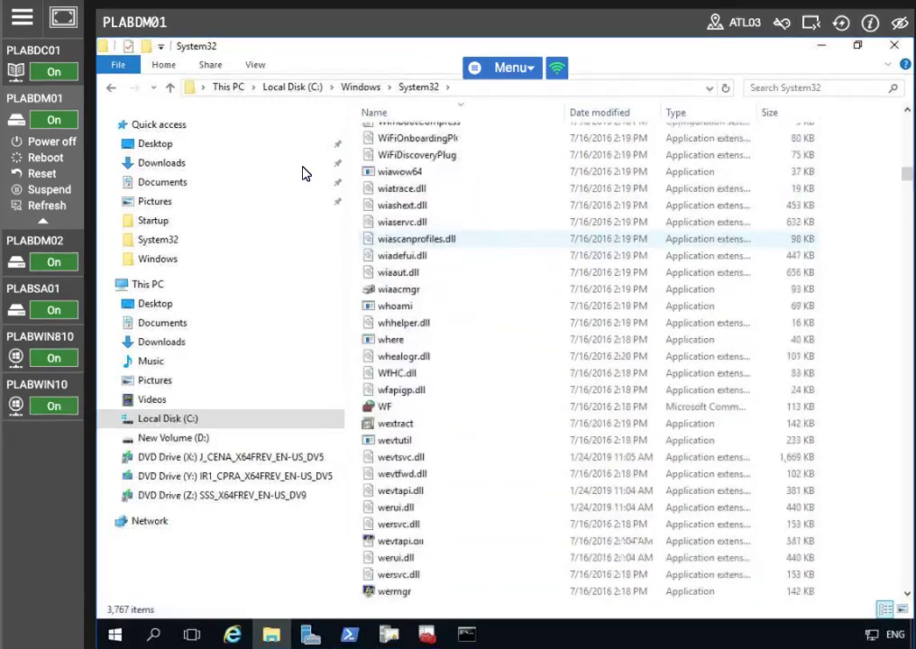
pyautogui.scroll(-5, 455, 239)
pyautogui.write('paul')
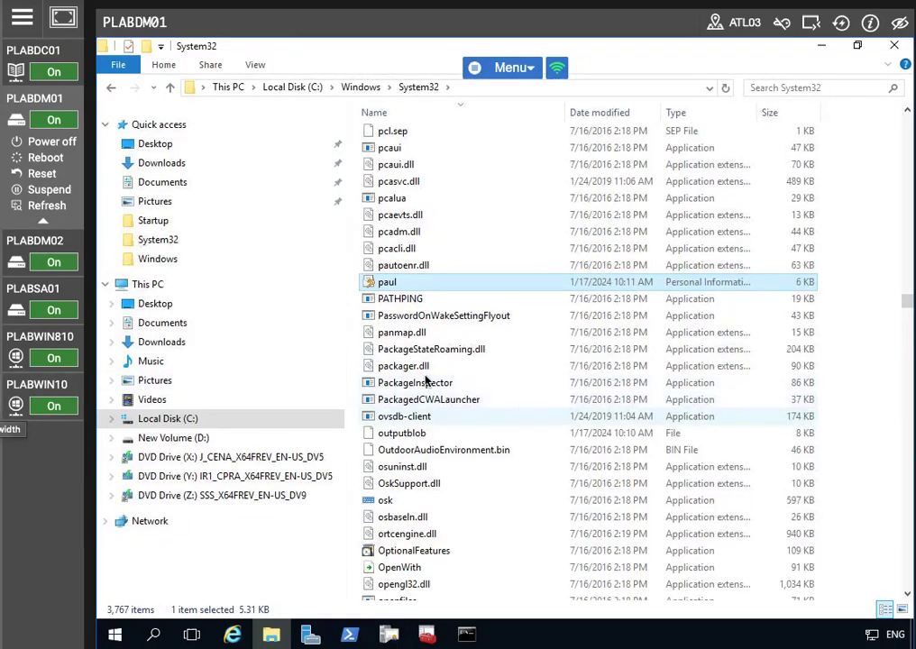
# - Copy the paul key file and return to Local Disk (C:)
pyautogui.rightClick(381, 285)
pyautogui.click(419, 429)
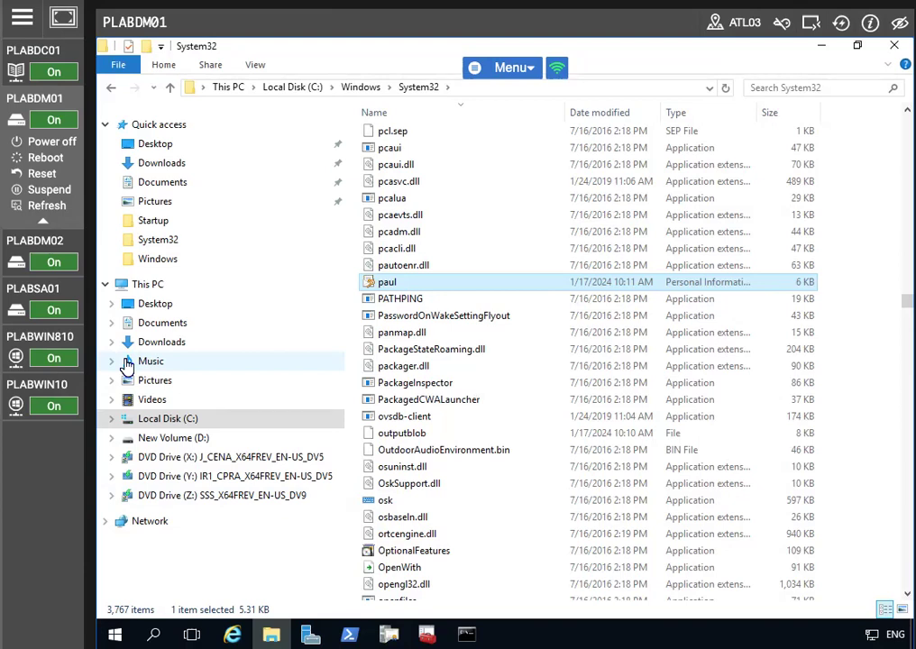
pyautogui.click(178, 421)
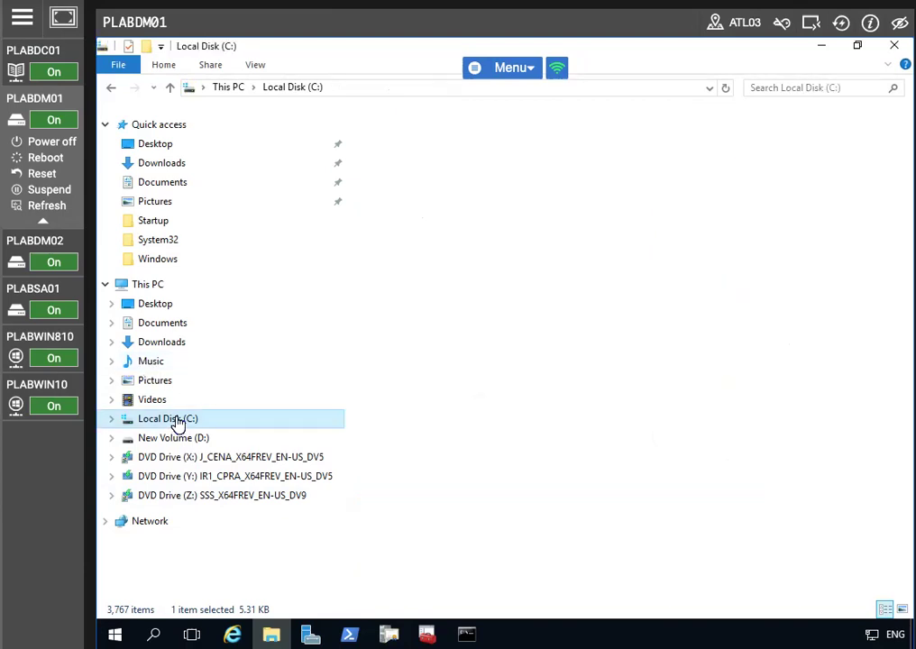
pyautogui.rightClick(433, 393)
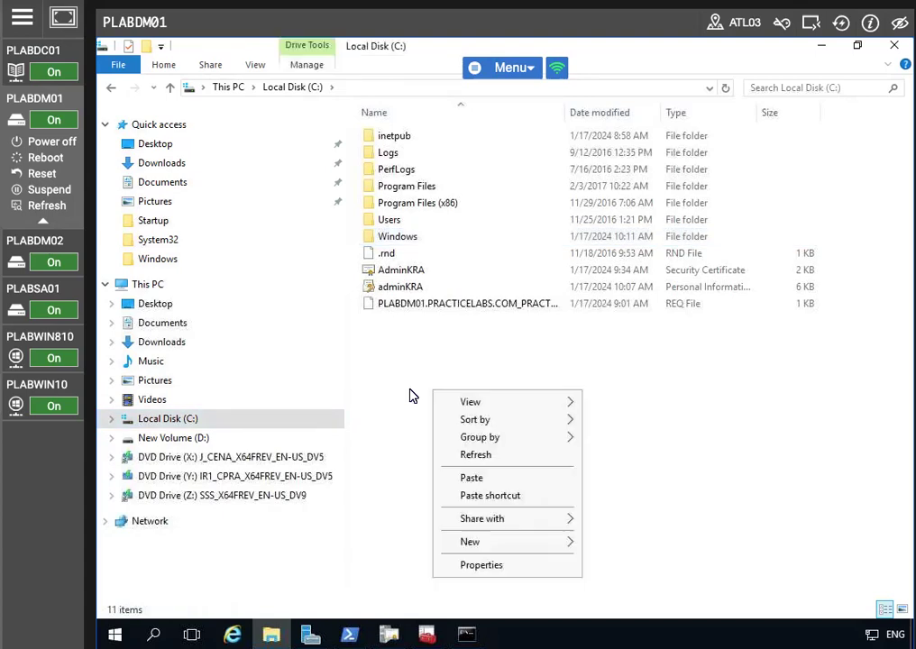
pyautogui.moveTo(567, 541)
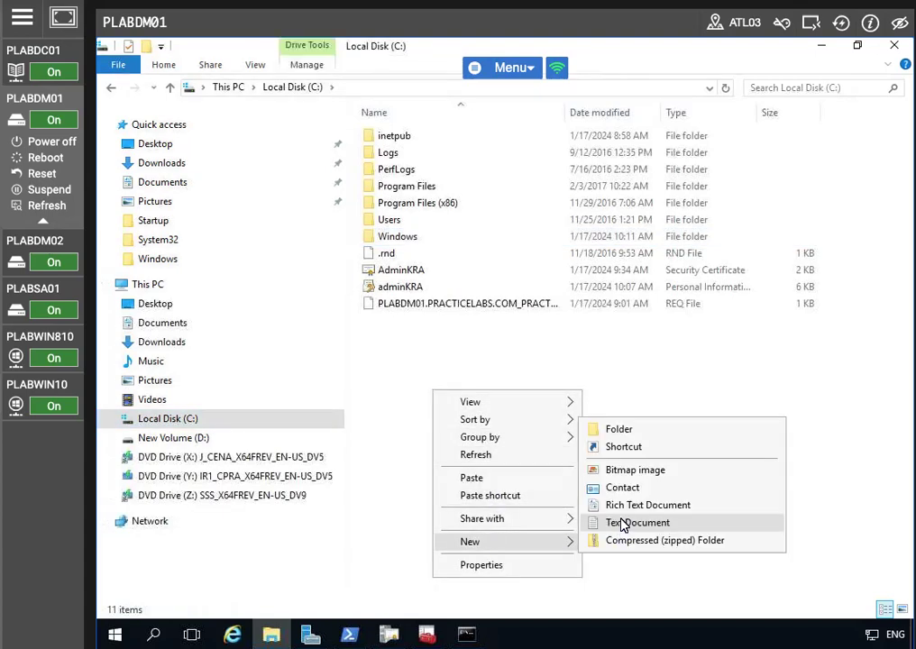
pyautogui.click(646, 438)
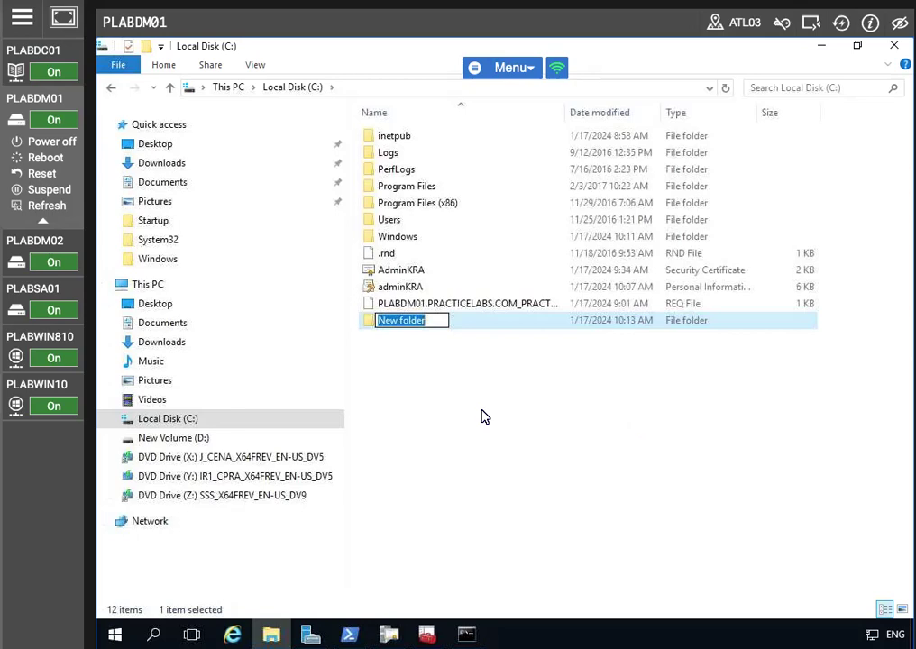
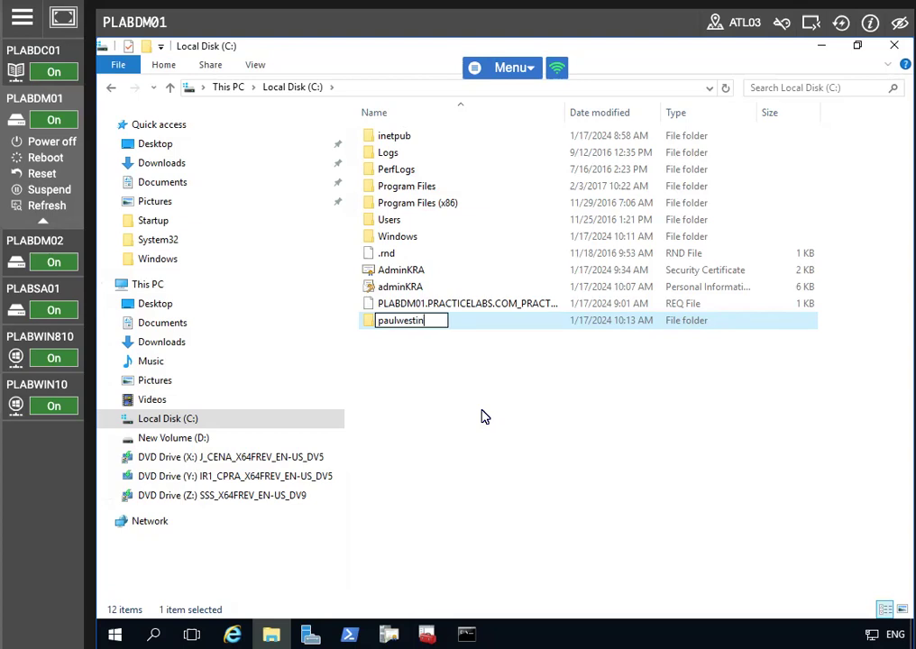
pyautogui.press('Return')
pyautogui.click(433, 380)
pyautogui.doubleClick(410, 322)
pyautogui.rightClick(425, 322)
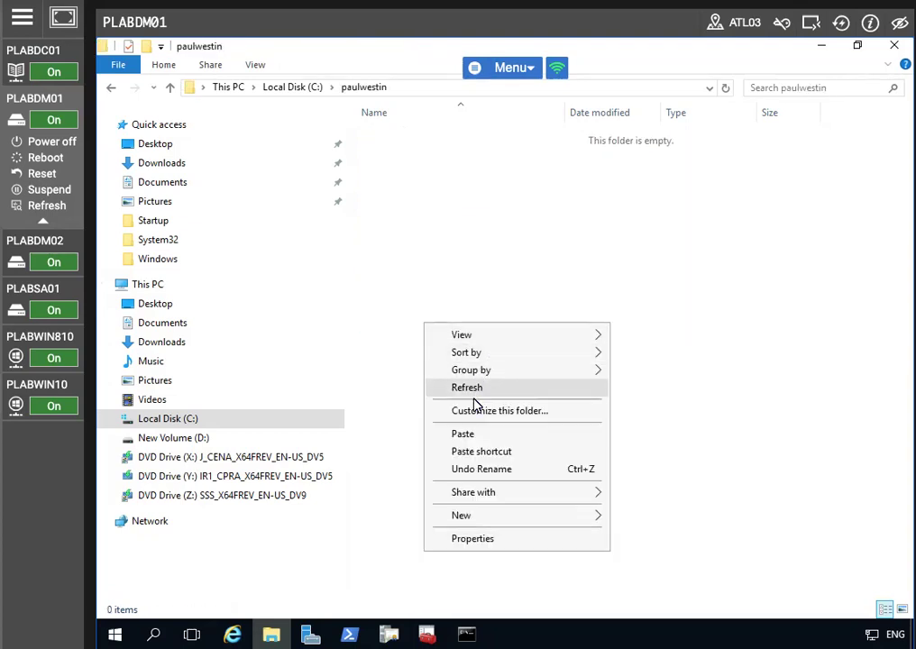
pyautogui.click(470, 435)
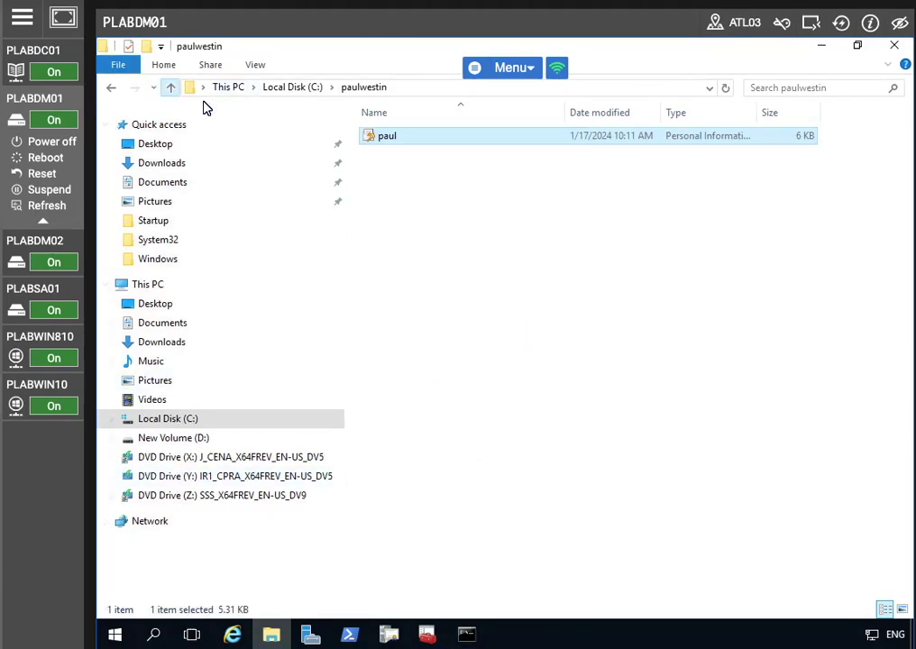
pyautogui.click(169, 87)
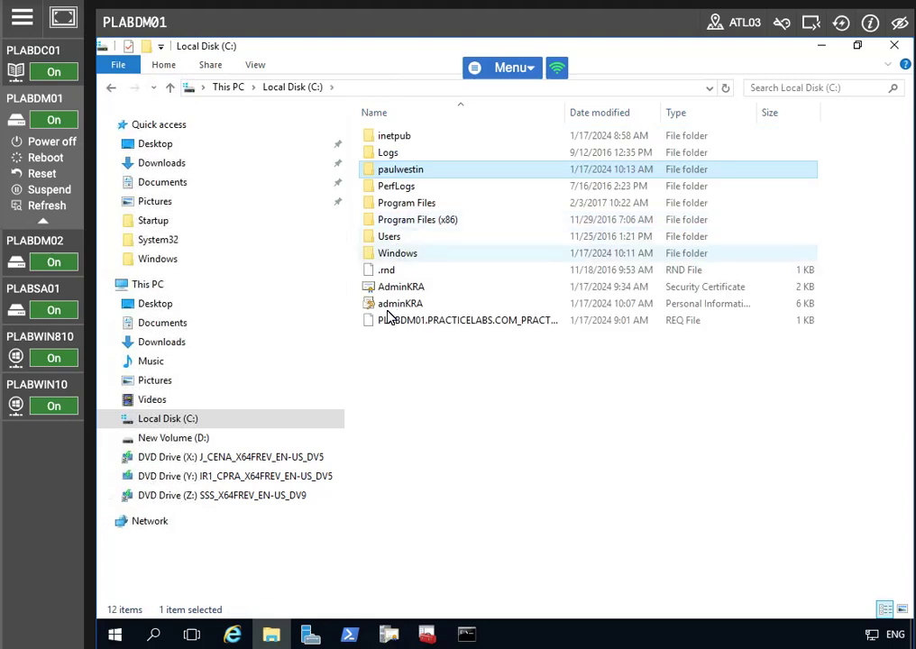
pyautogui.rightClick(390, 175)
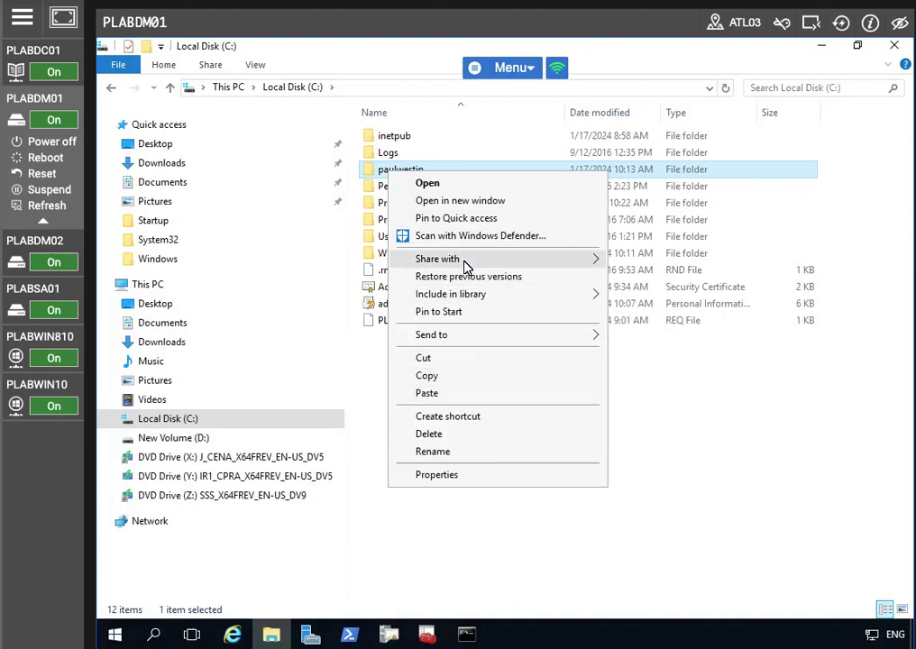
pyautogui.moveTo(466, 267)
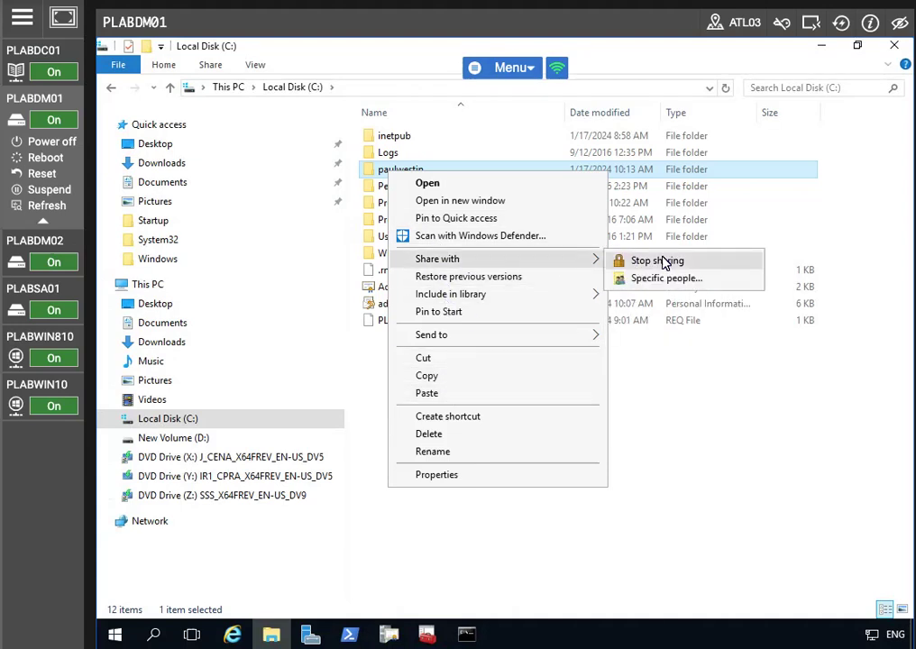
pyautogui.click(530, 479)
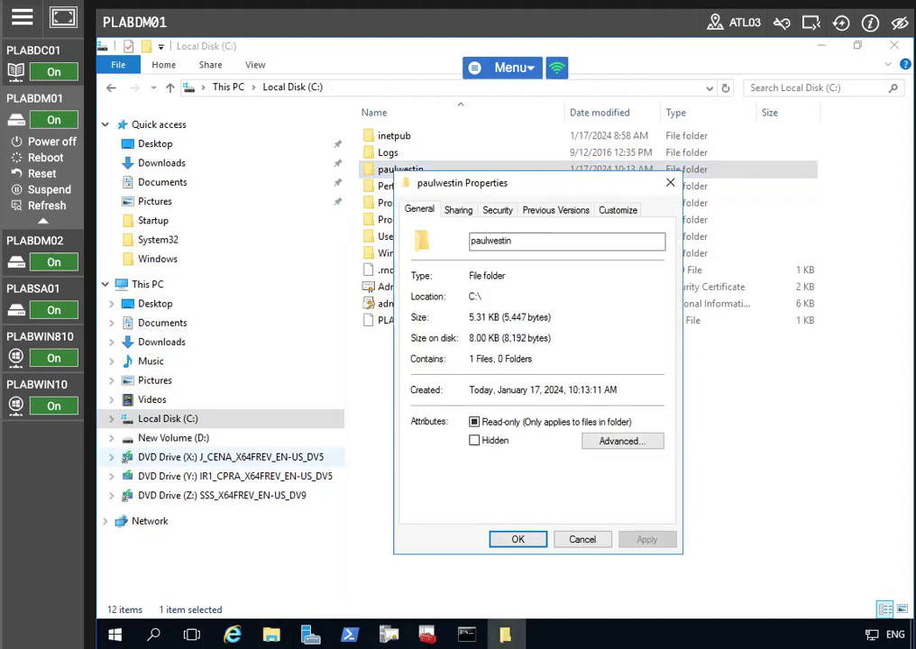
pyautogui.click(460, 209)
pyautogui.click(469, 400)
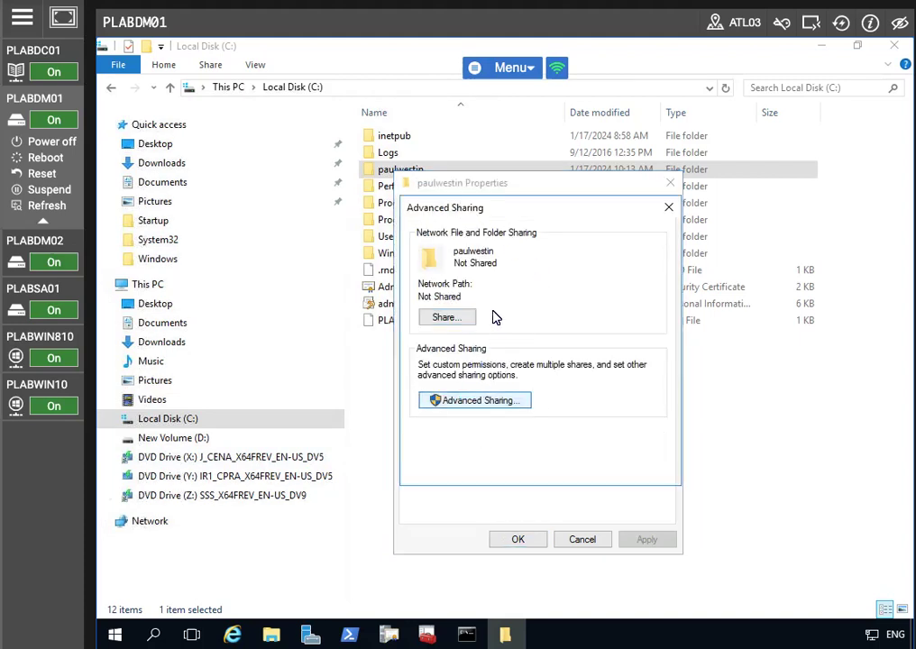
pyautogui.click(419, 239)
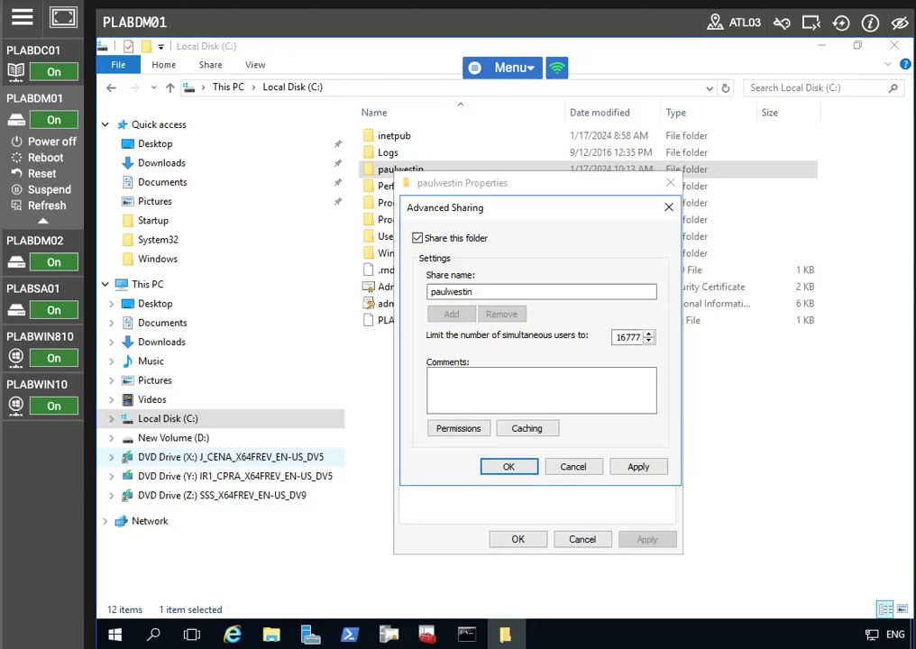
pyautogui.click(640, 466)
pyautogui.click(509, 473)
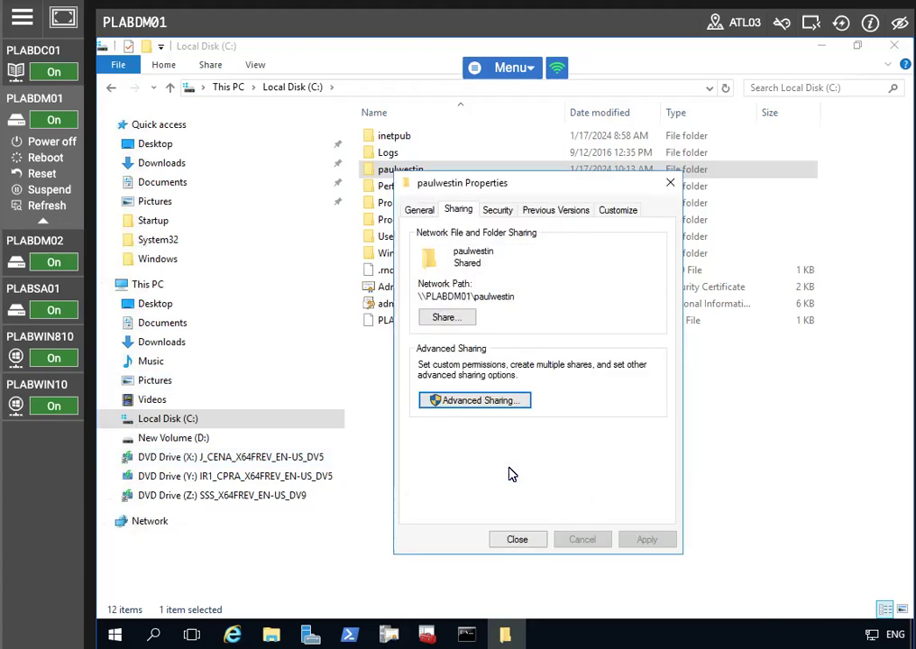
pyautogui.click(518, 540)
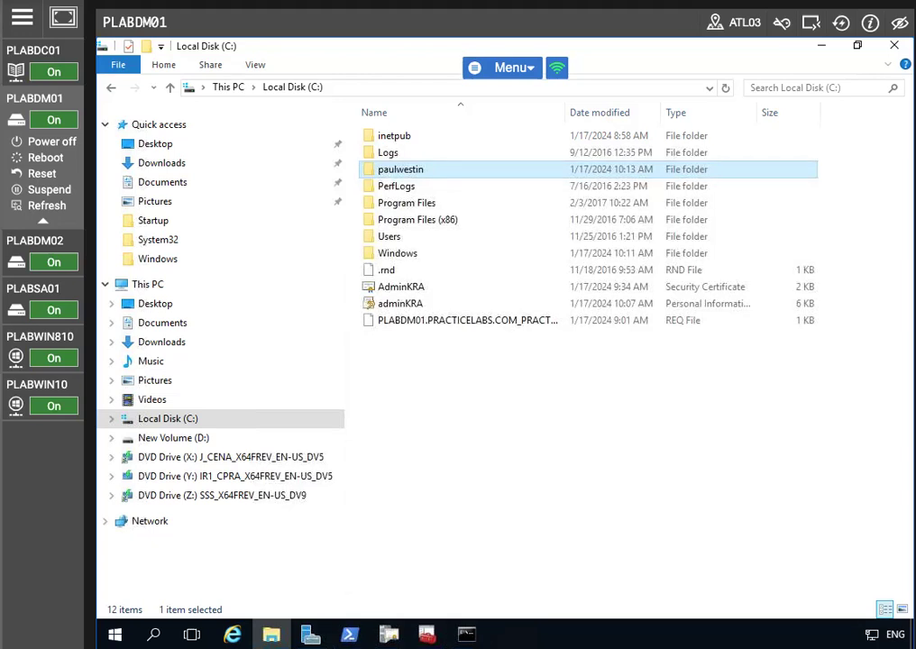
pyautogui.click(40, 386)
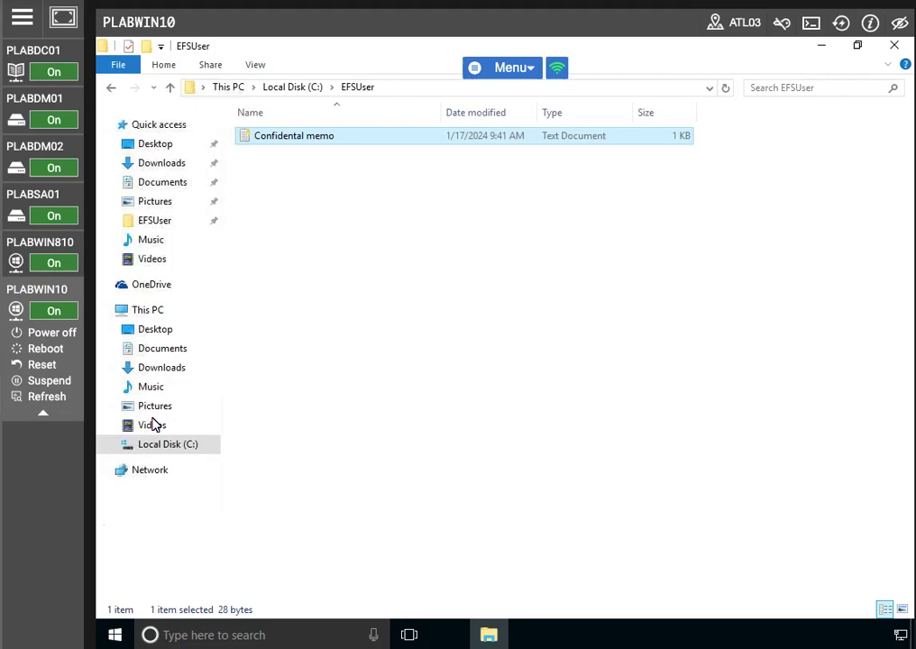
pyautogui.click(165, 446)
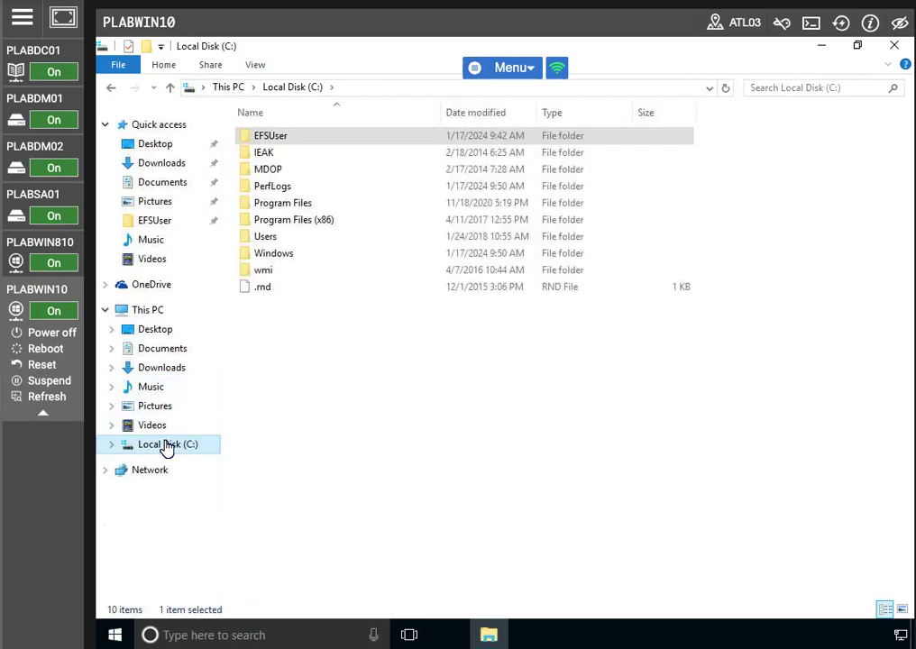
pyautogui.rightClick(173, 442)
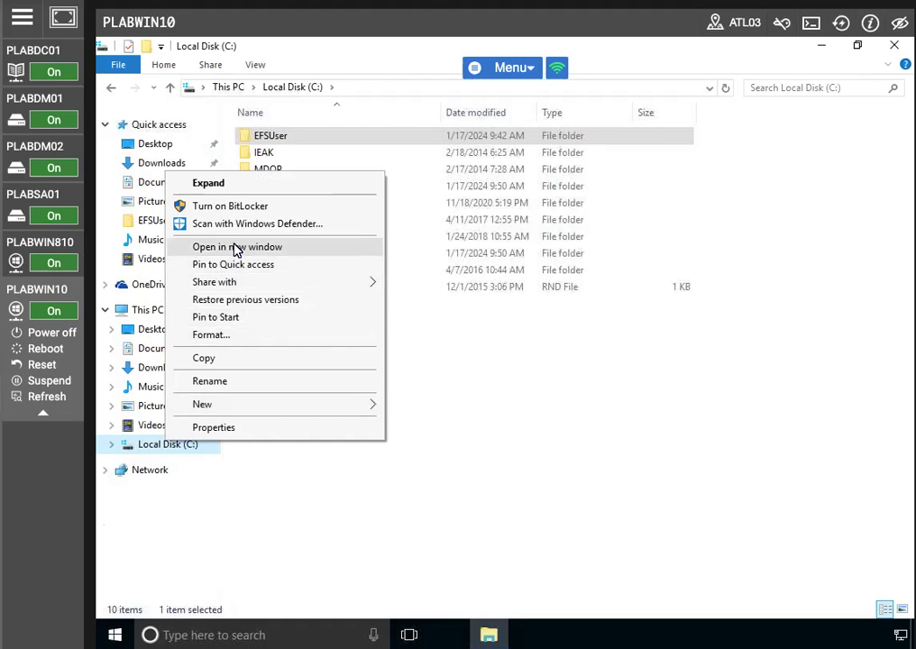
pyautogui.click(441, 390)
pyautogui.rightClick(150, 314)
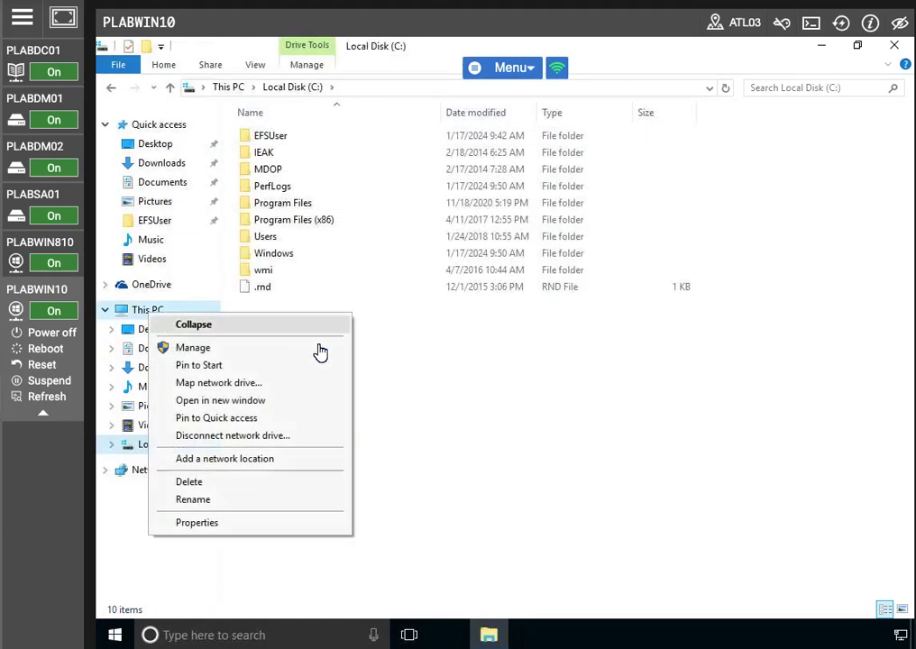
pyautogui.click(234, 384)
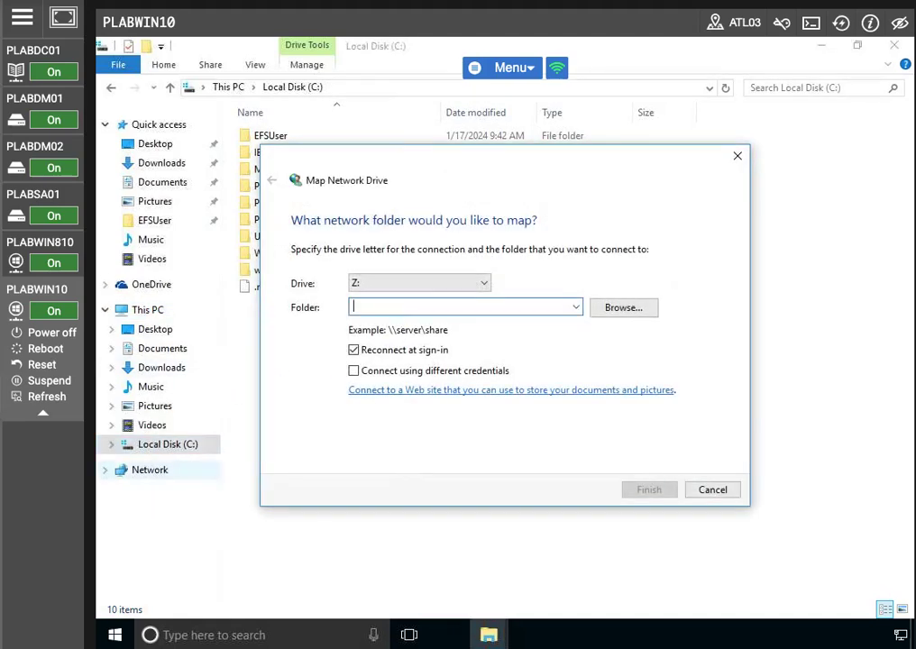
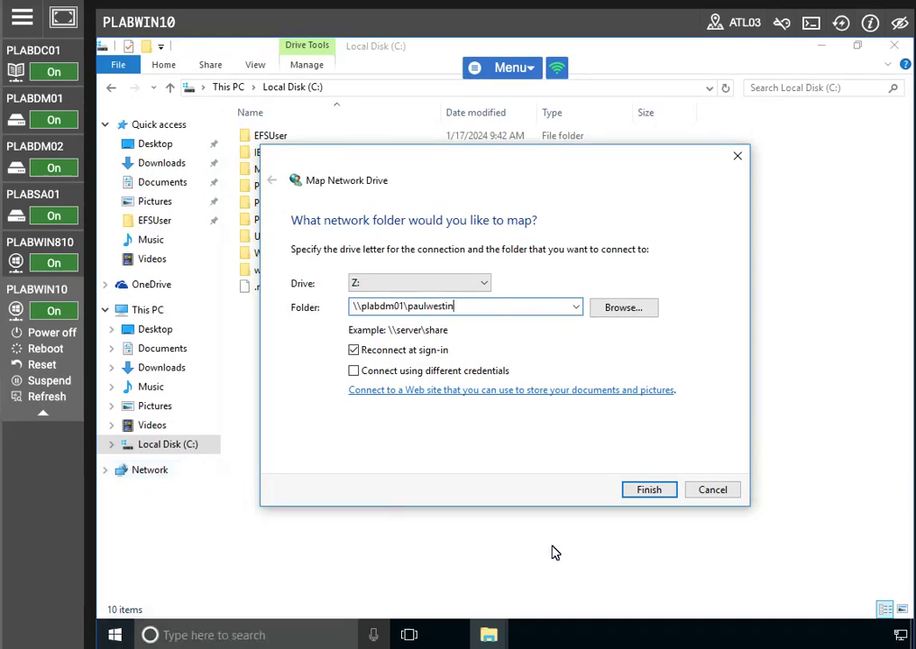
pyautogui.click(649, 491)
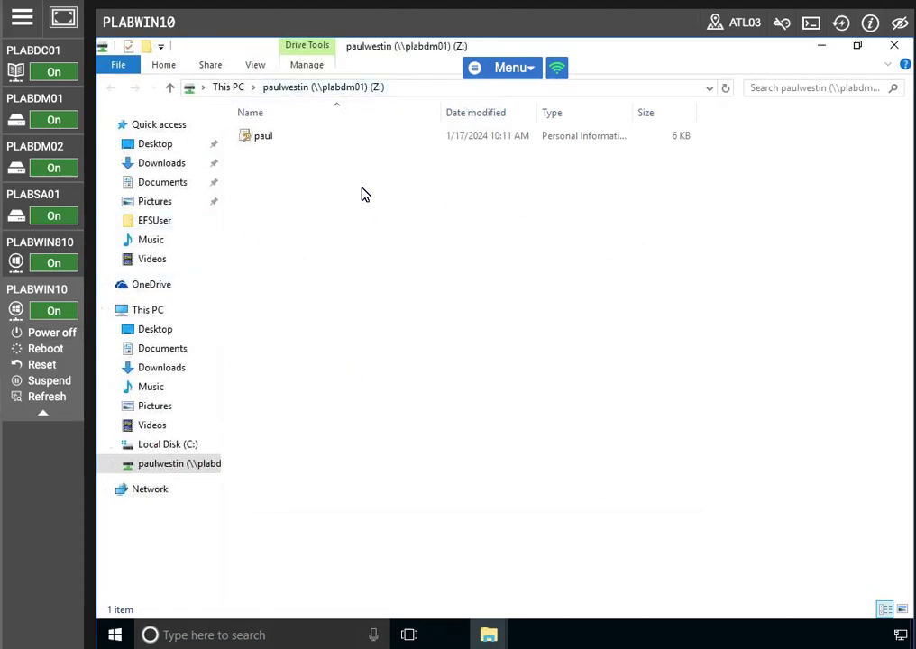
# - Start installing the paul PFX file from drive Z:
pyautogui.rightClick(279, 144)
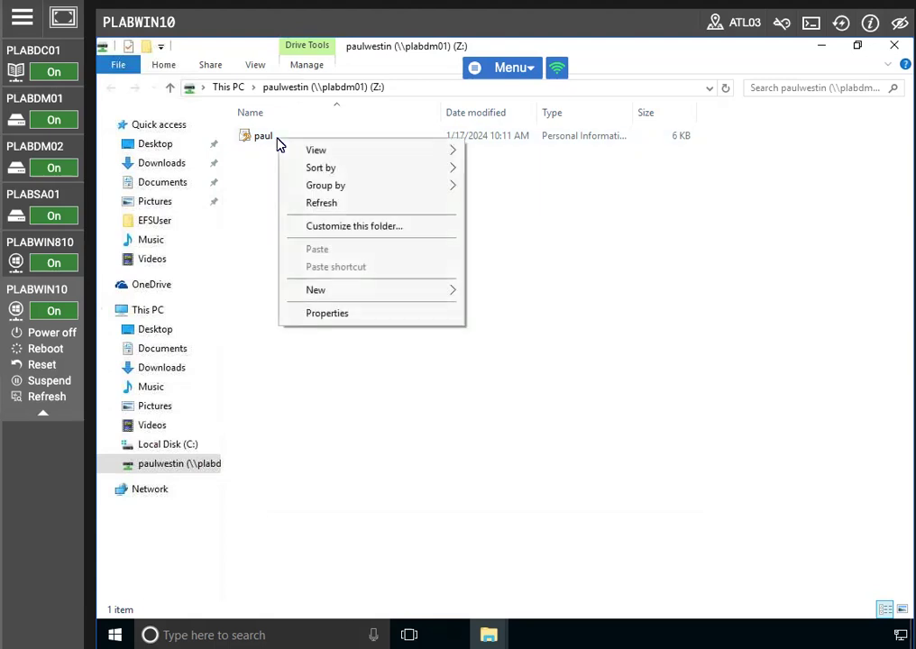
pyautogui.click(261, 257)
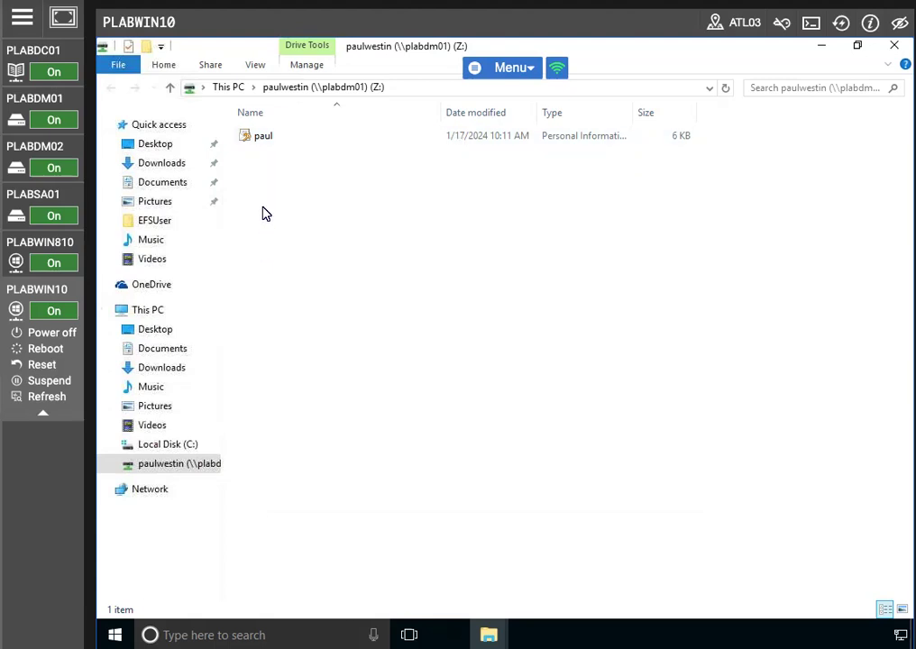
pyautogui.click(266, 145)
pyautogui.rightClick(266, 145)
pyautogui.click(297, 153)
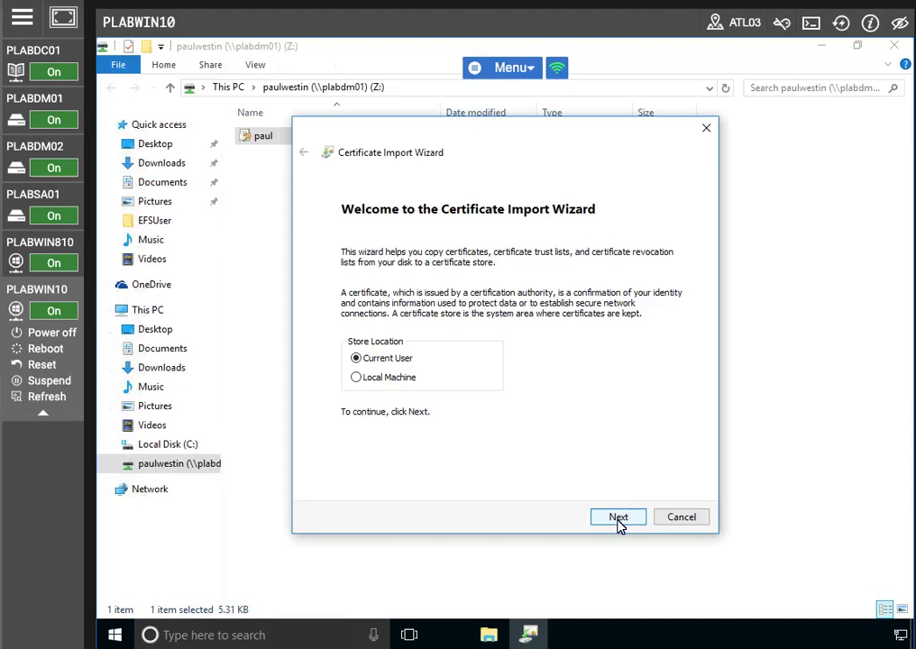
# - Complete the Certificate Import Wizard with the private key password and automatic store selection
pyautogui.click(618, 519)
pyautogui.click(618, 518)
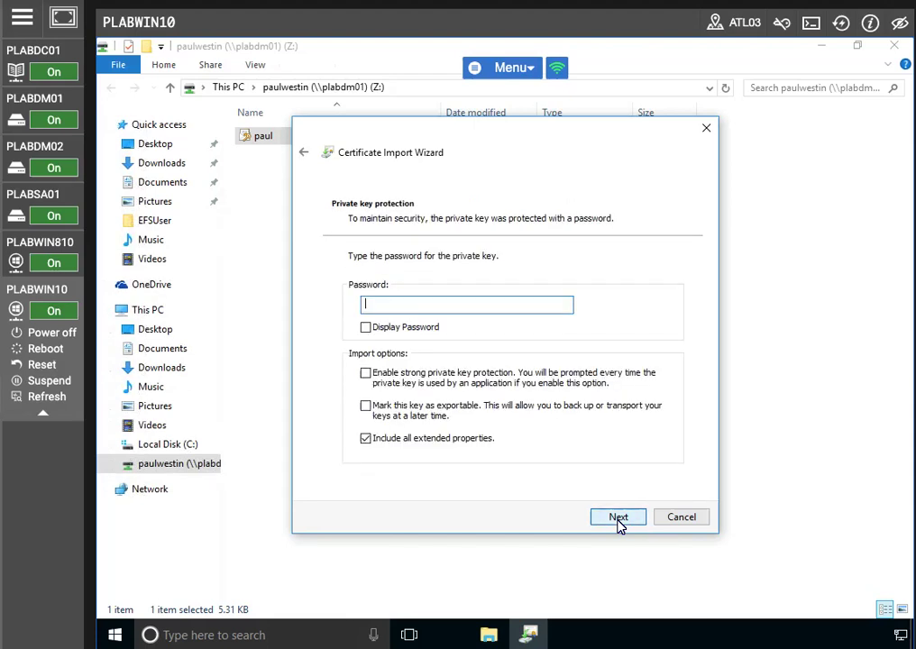
pyautogui.write('••')
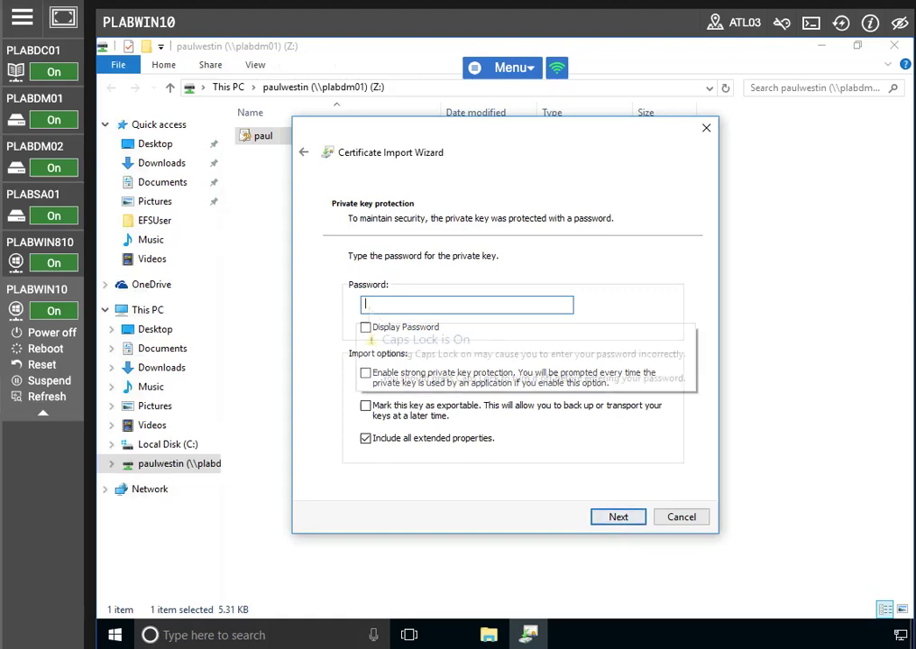
pyautogui.write('ssw0rd')
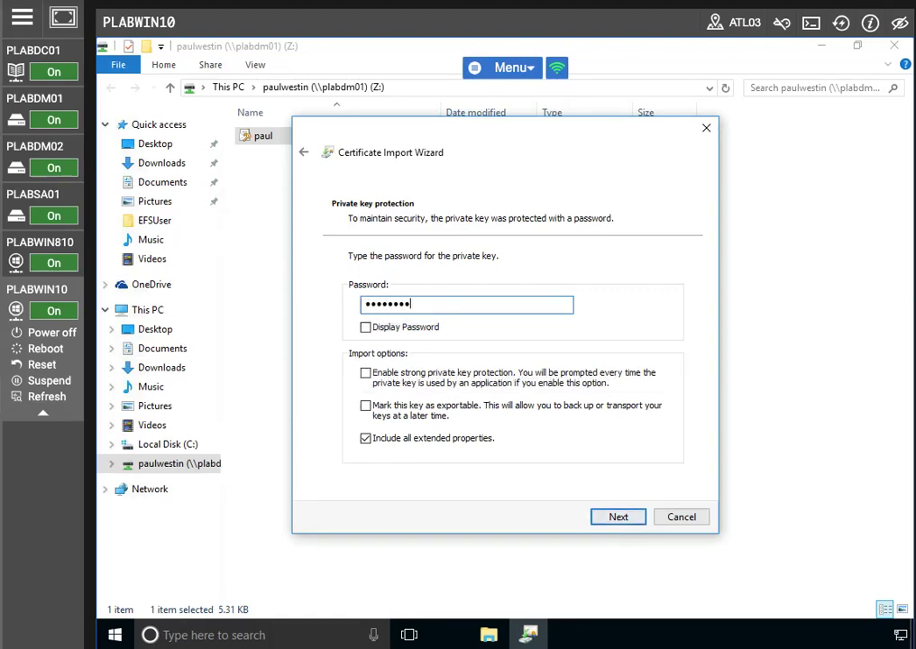
pyautogui.click(597, 517)
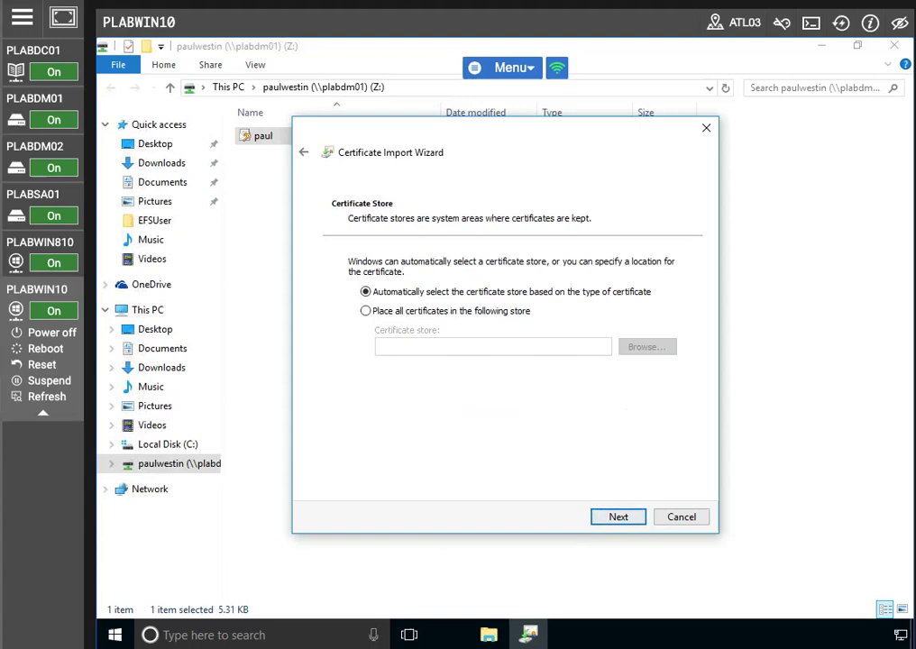
pyautogui.click(613, 516)
pyautogui.click(607, 521)
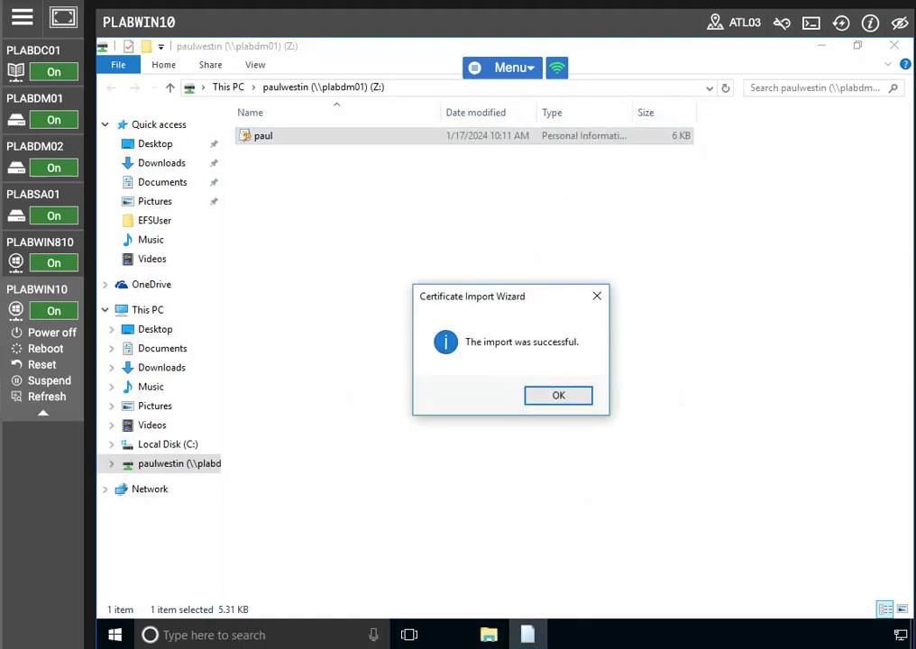
pyautogui.click(536, 400)
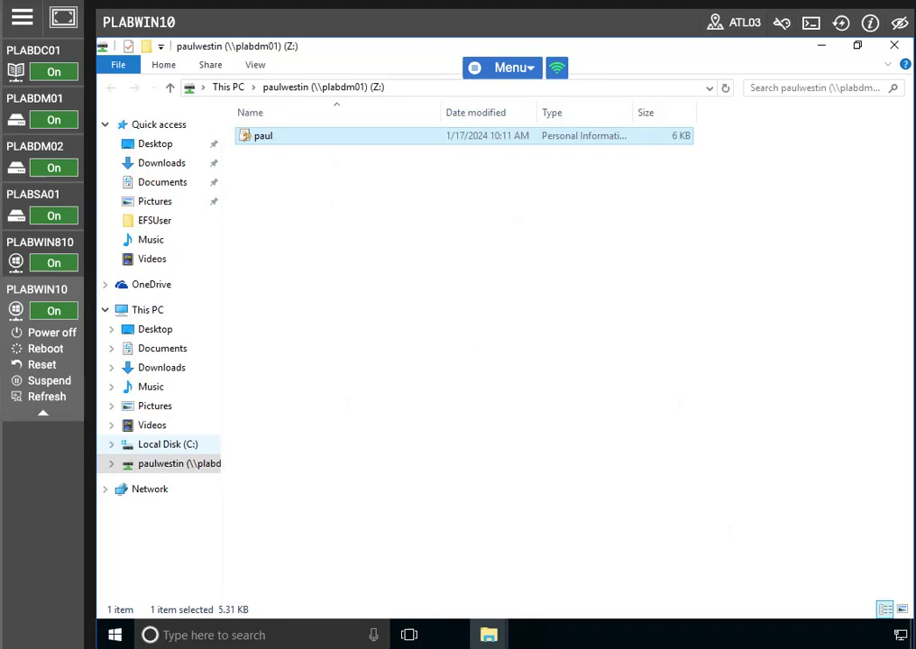
# - Open Confidental memo from the EFSUser folder in Notepad
pyautogui.click(153, 222)
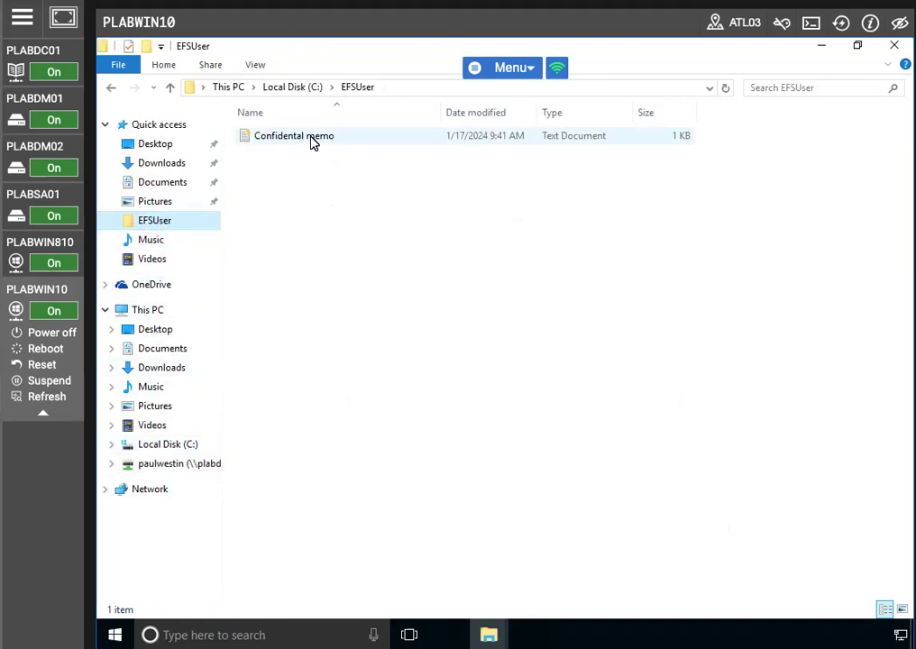
pyautogui.click(311, 140)
pyautogui.doubleClick(311, 139)
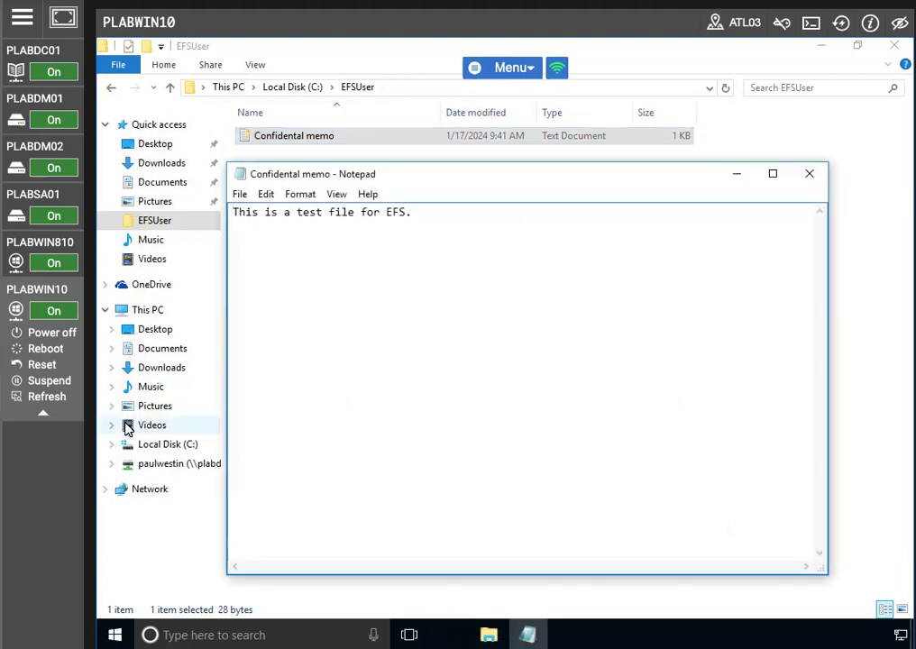